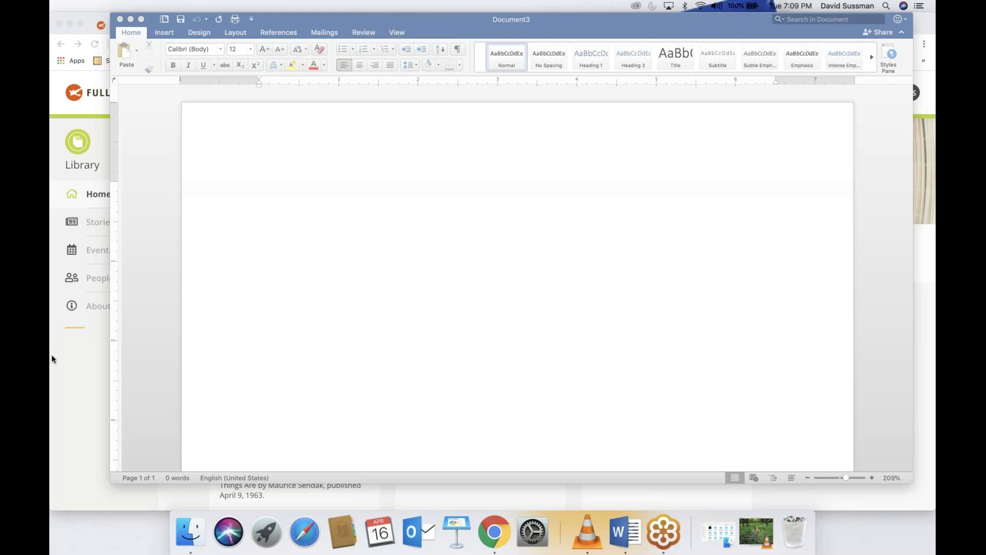
Step: In Chrome's Section - Term tab, scroll to the Week 3 assignments and start of Week 4
click(66, 89)
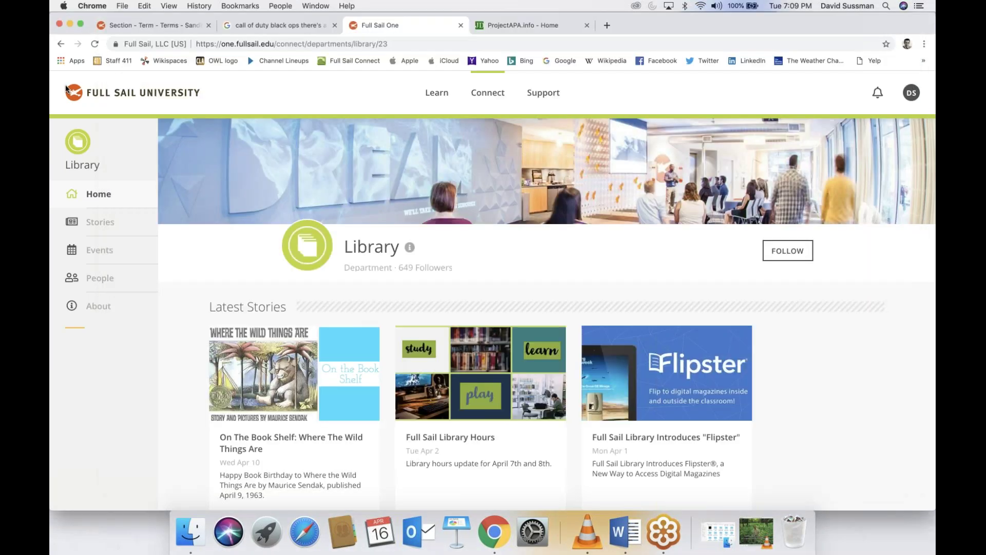
click(173, 26)
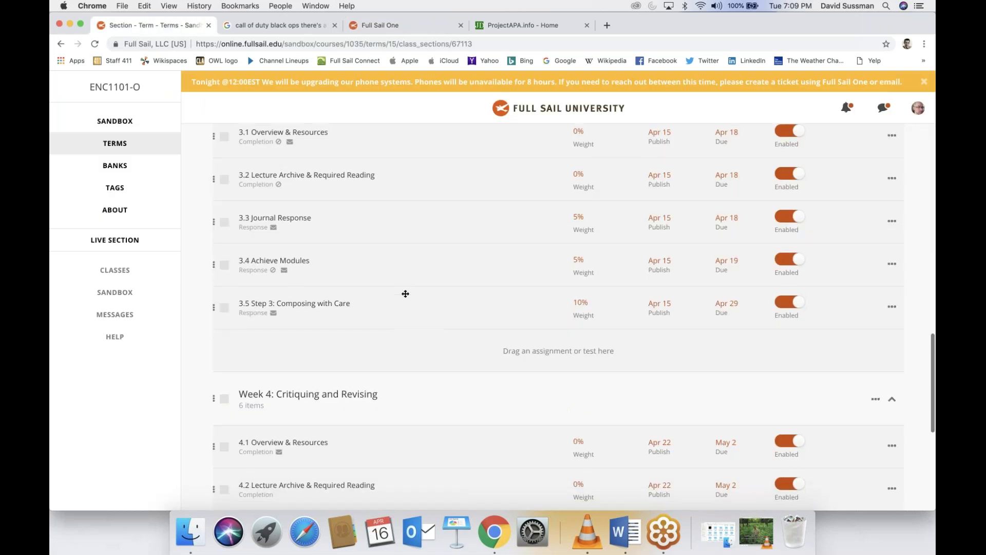
scroll(405, 293, up, 2)
scroll(340, 289, up, 3)
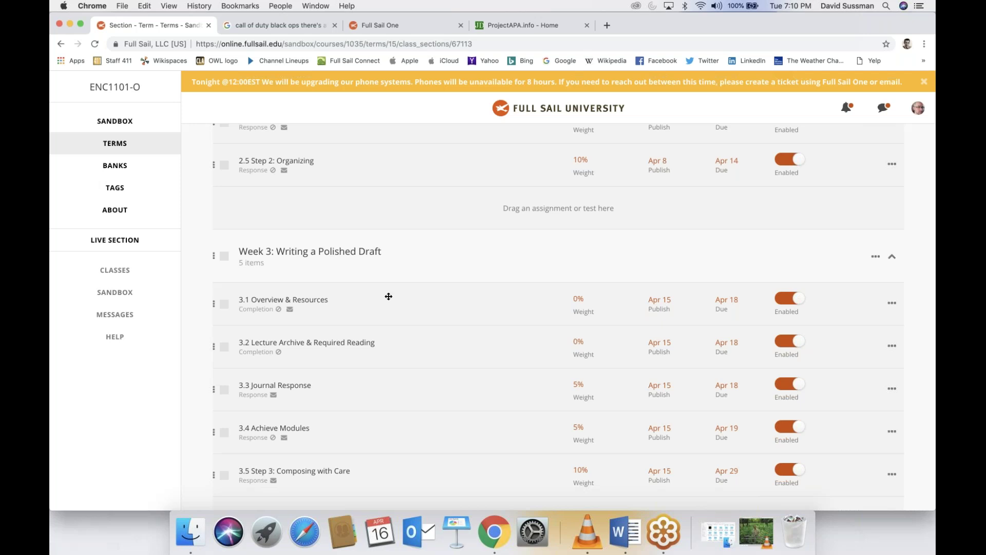
scroll(389, 296, down, 5)
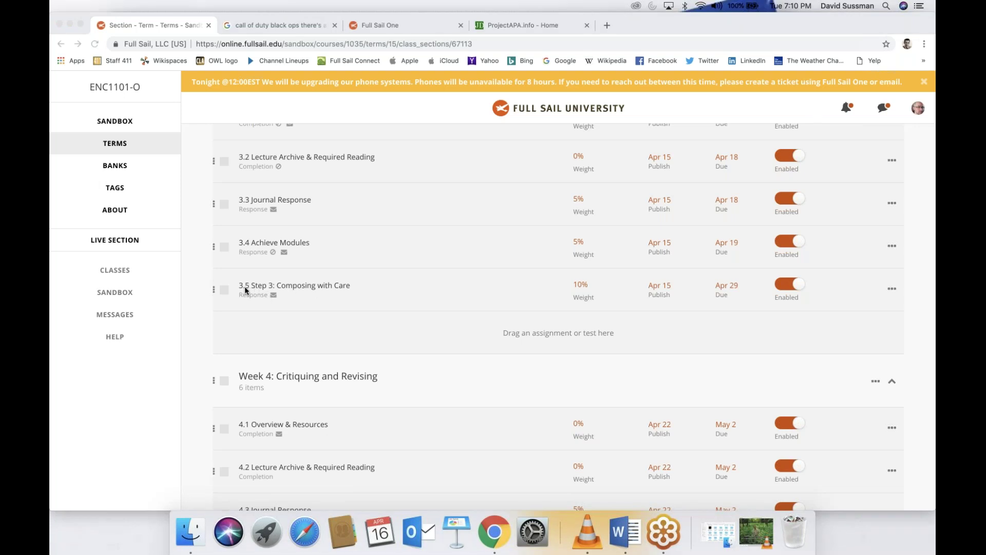
scroll(341, 262, up, 1)
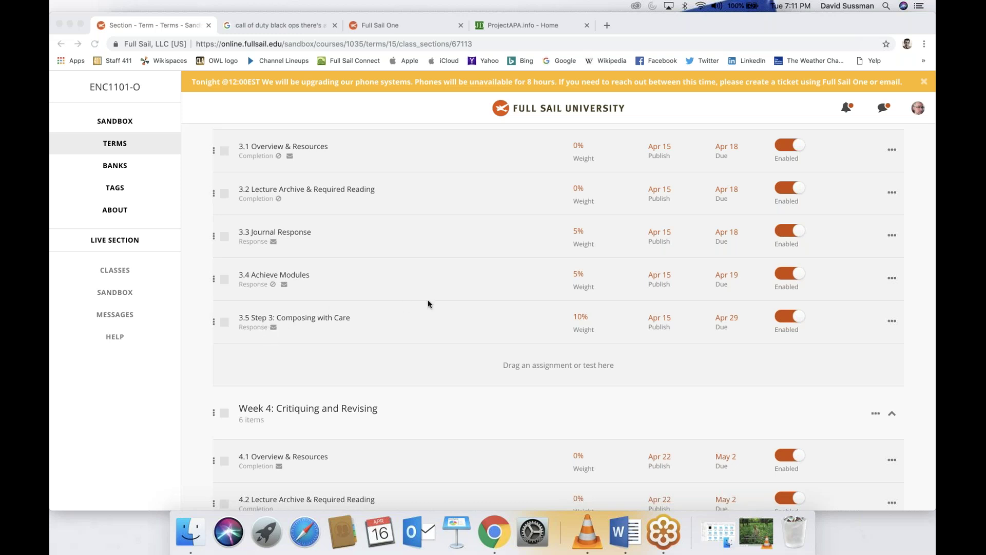
Step: Focus the browser on the 3.5 Step 3: Composing with Care row's options menu
click(891, 322)
Step: Preview the 3.5 Step 3: Composing with Care assignment and read through its instructions
click(891, 321)
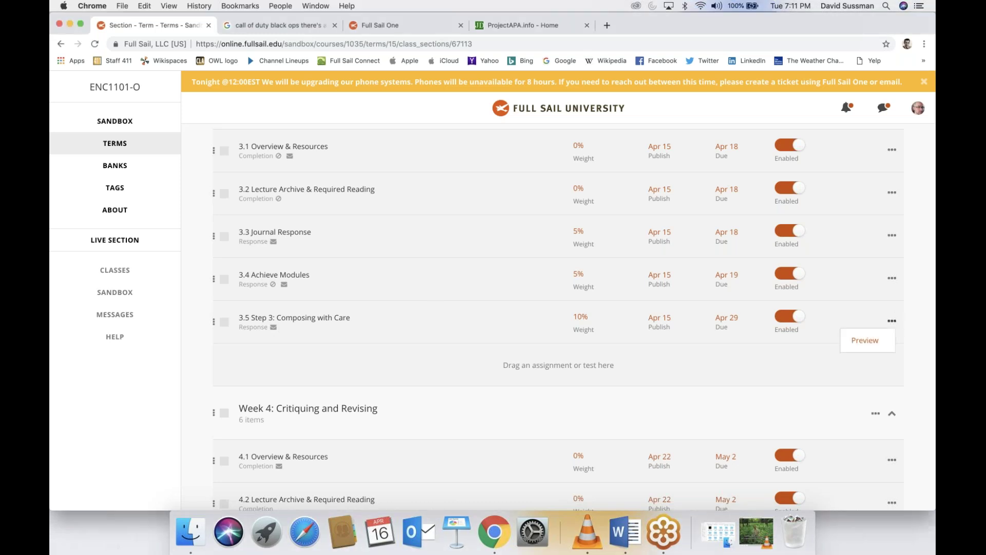
click(865, 340)
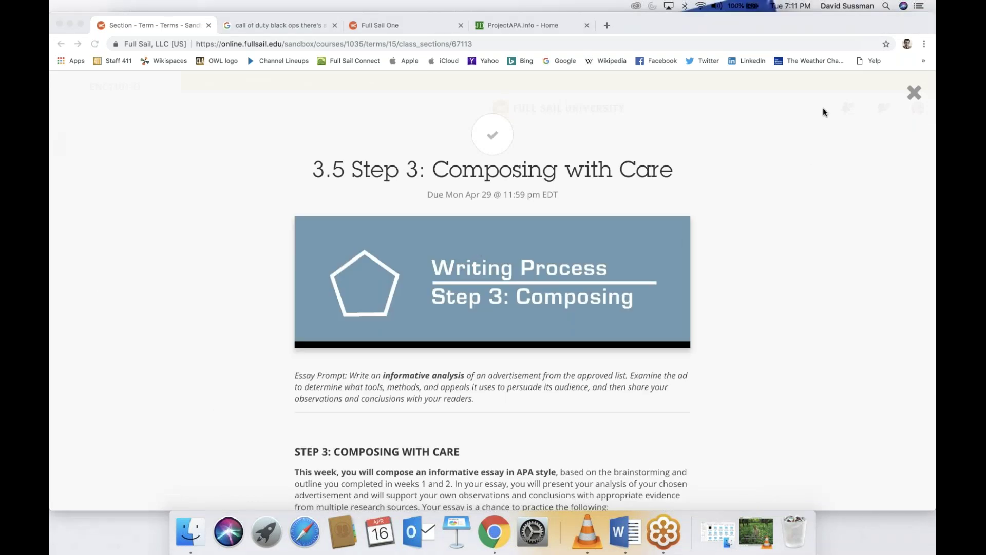
scroll(322, 339, down, 10)
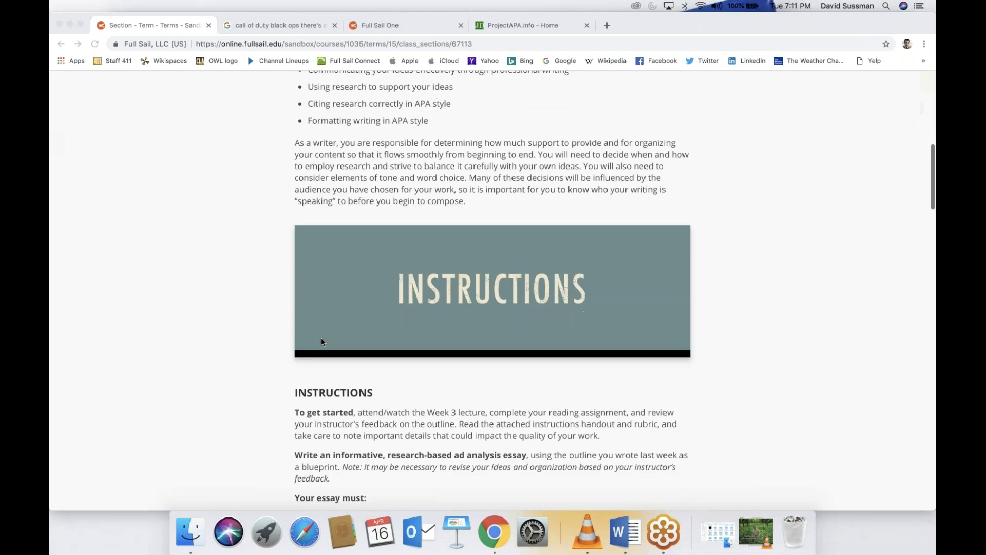
scroll(321, 339, down, 6)
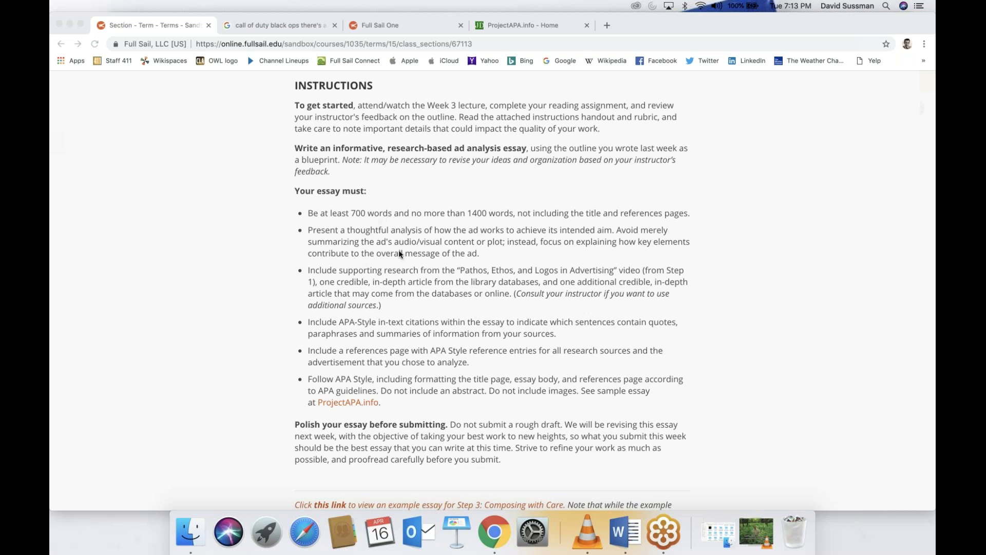
scroll(399, 251, down, 2)
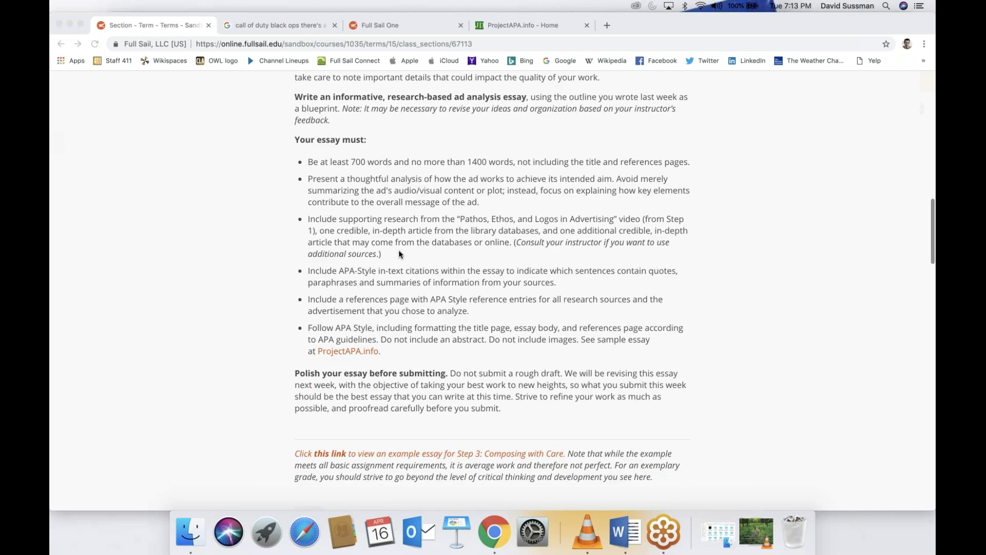
scroll(399, 252, down, 4)
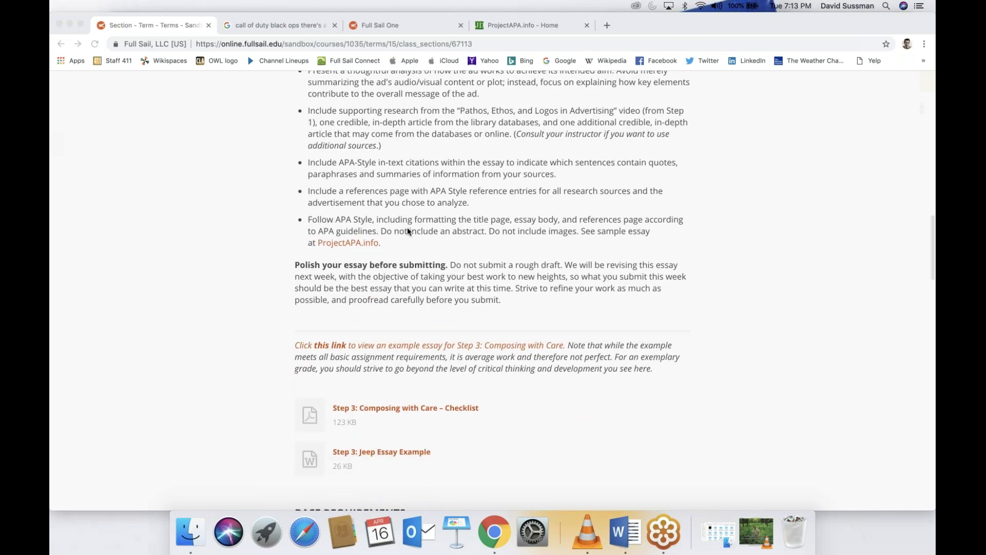
scroll(419, 215, down, 6)
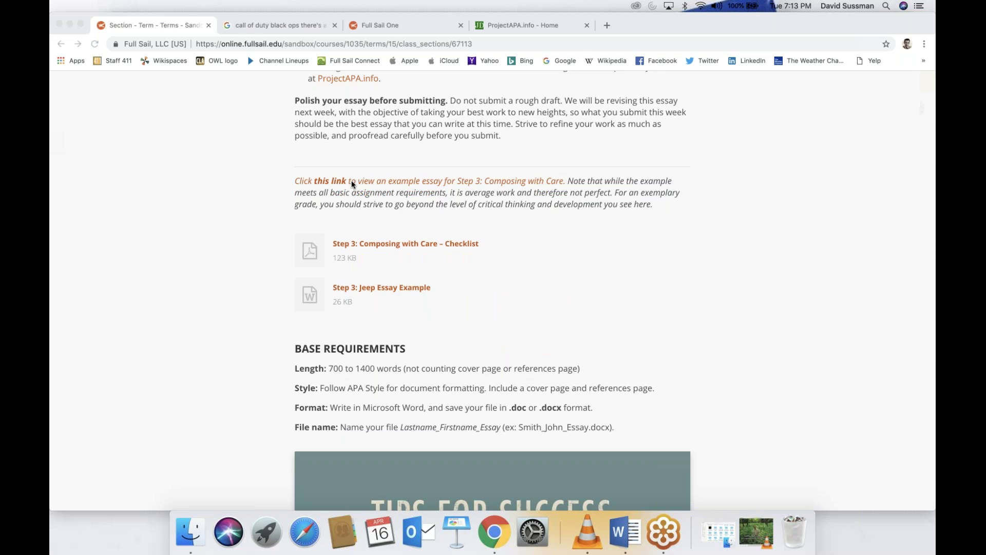
Step: Open the example essay's 'this link' in a new browser tab
click(269, 180)
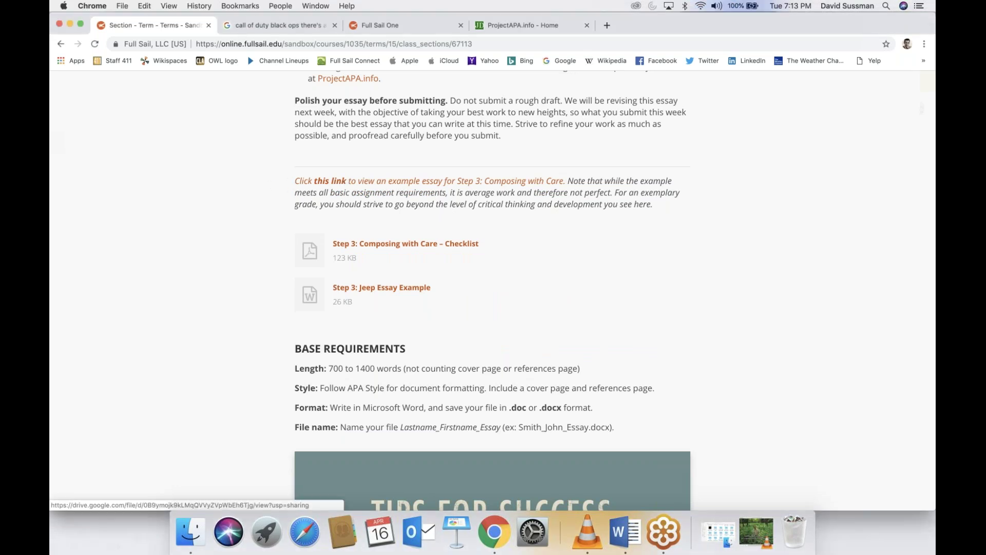
right_click(331, 183)
click(341, 185)
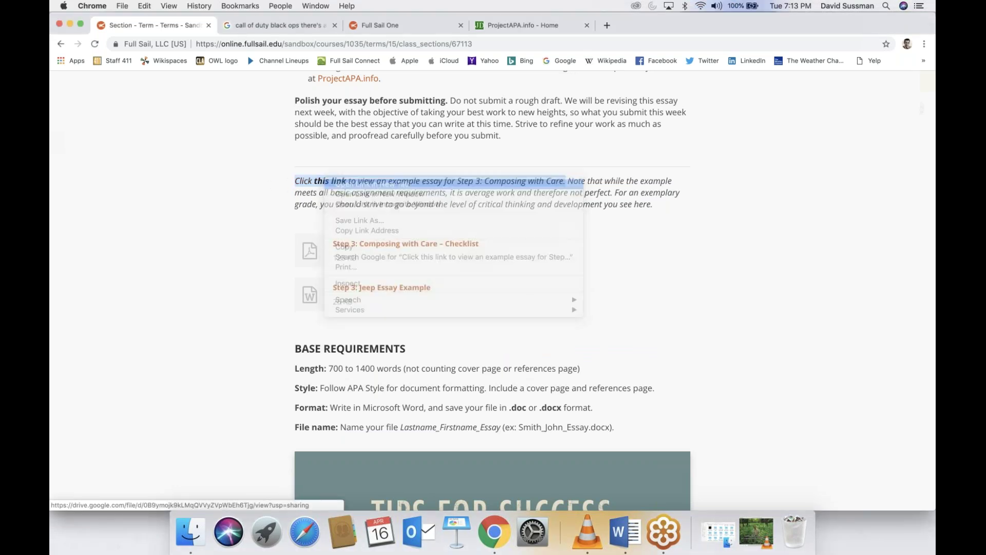
Step: Read the Diet Coke example essay PDF, highlighting then clearing the introduction's thesis sentence
click(290, 27)
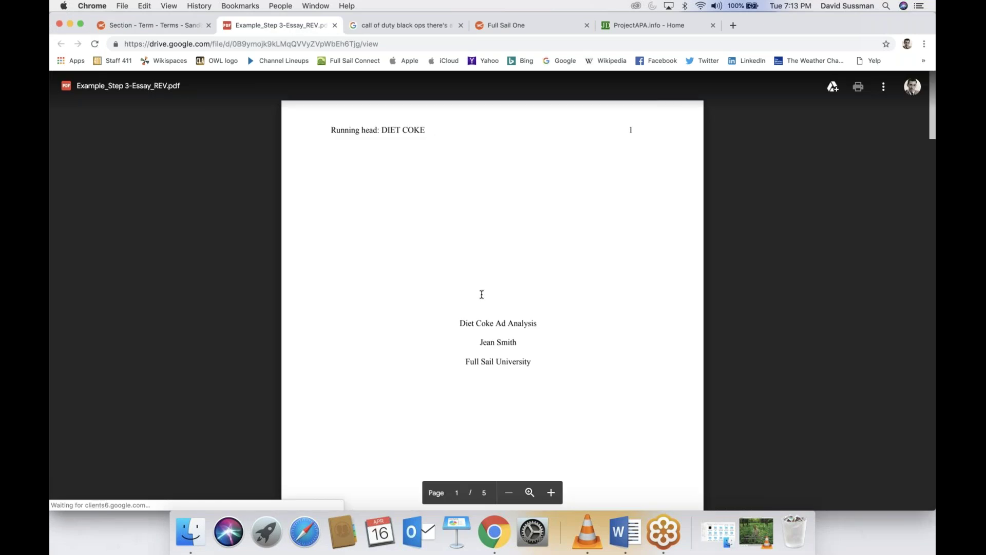
scroll(481, 294, down, 4)
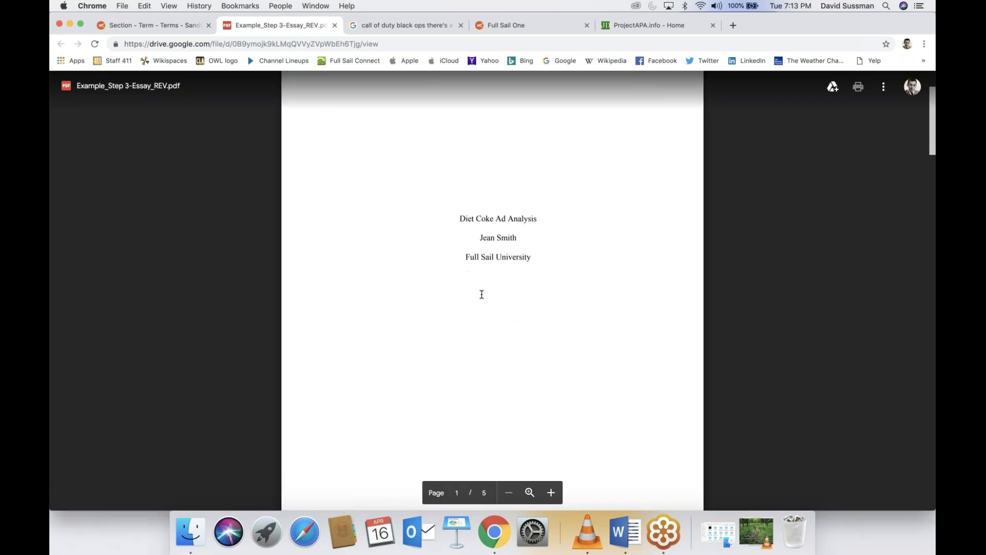
scroll(482, 294, down, 15)
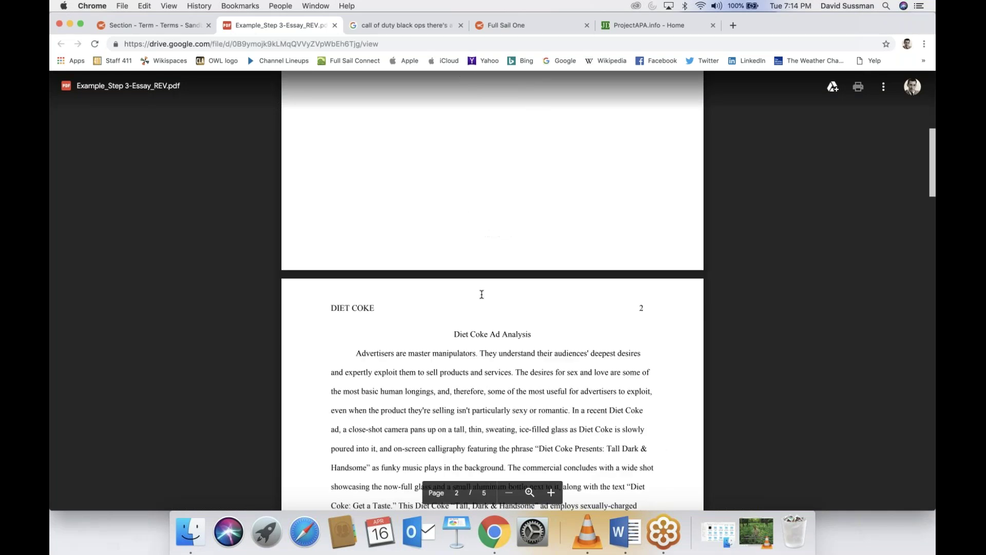
scroll(481, 295, down, 1)
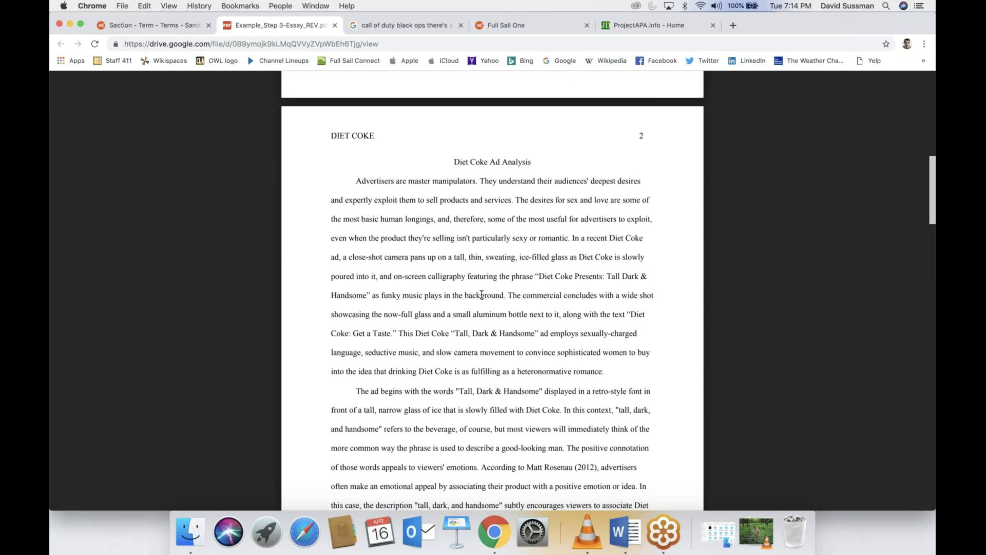
scroll(482, 294, down, 2)
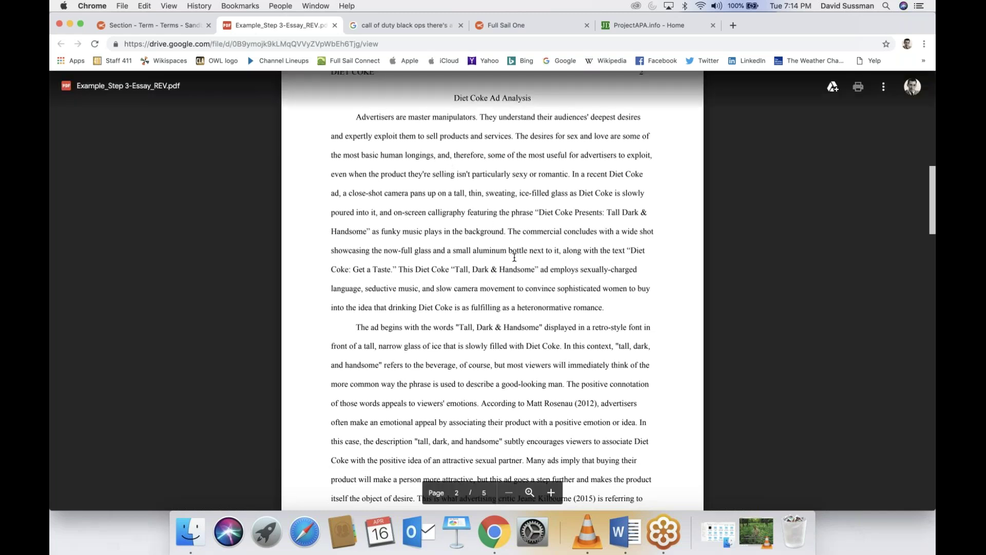
scroll(514, 257, up, 3)
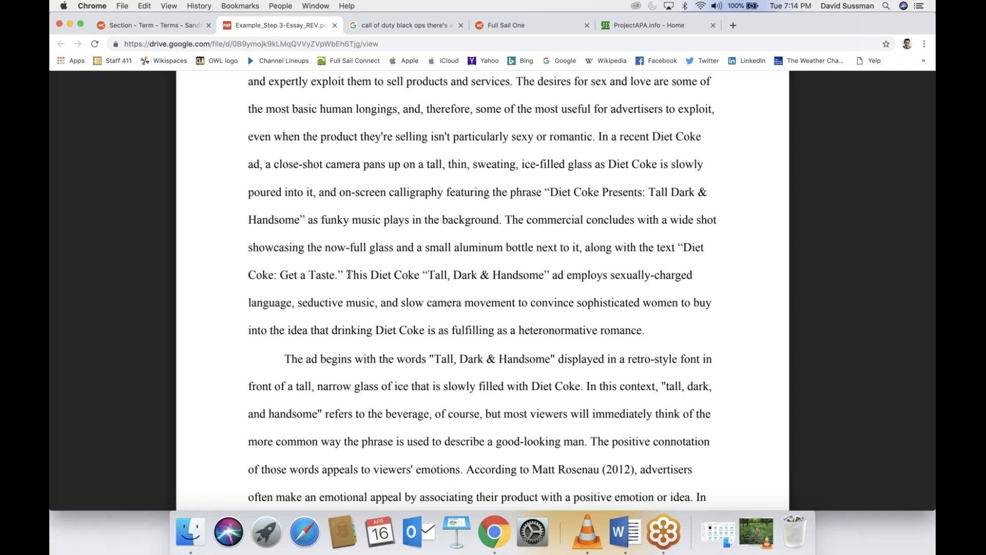
drag(346, 275, 622, 330)
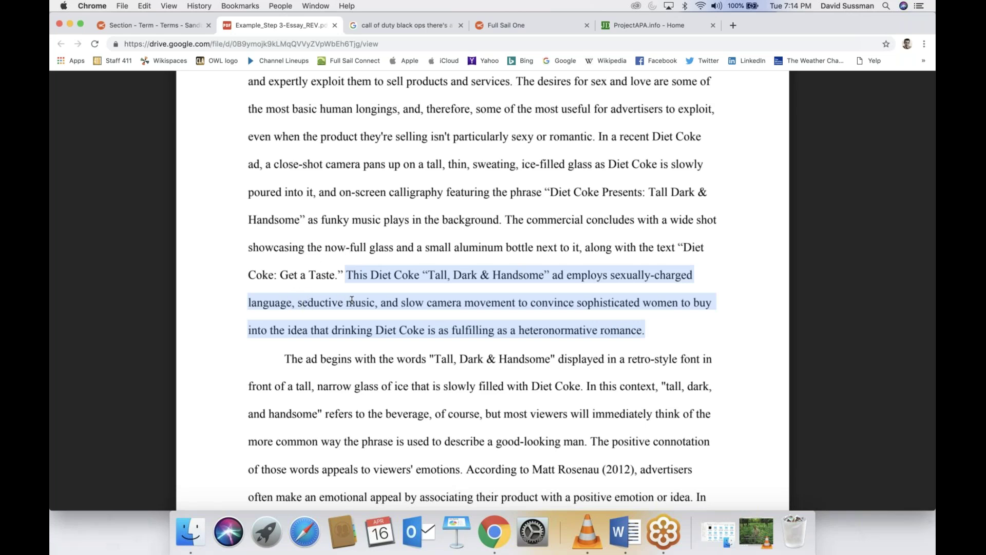
click(445, 387)
Step: Scroll through the rest of the essay and return to the course assignment page
scroll(446, 386, down, 4)
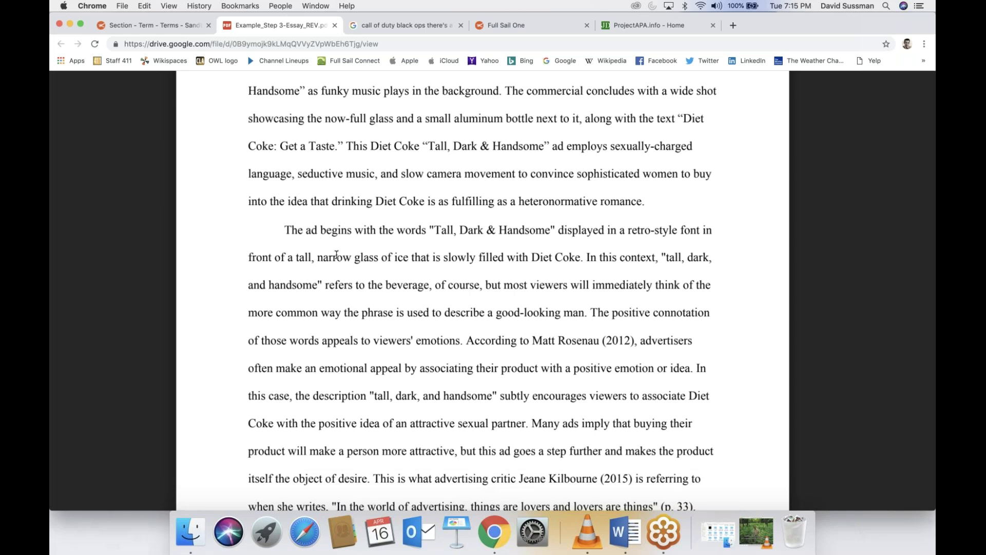
scroll(336, 255, down, 15)
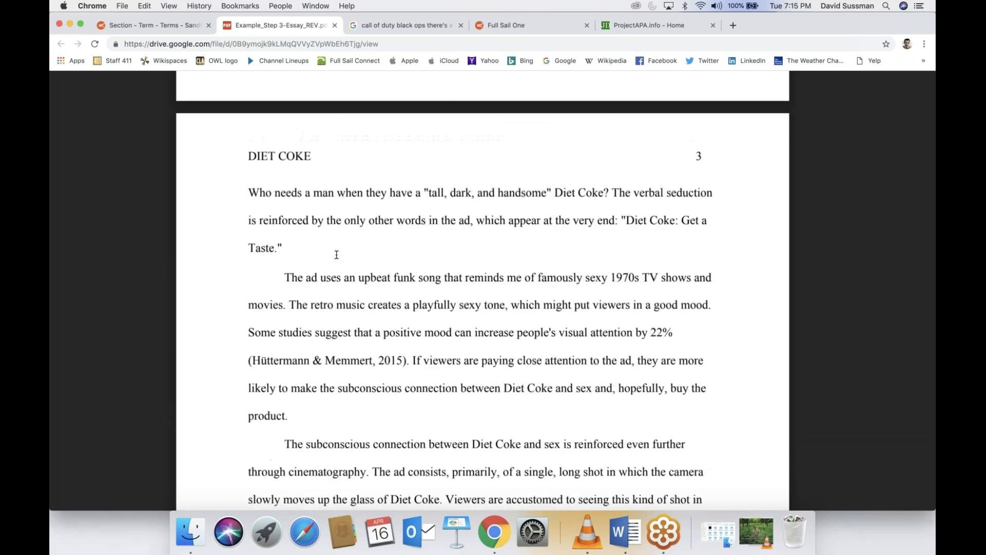
scroll(337, 255, down, 15)
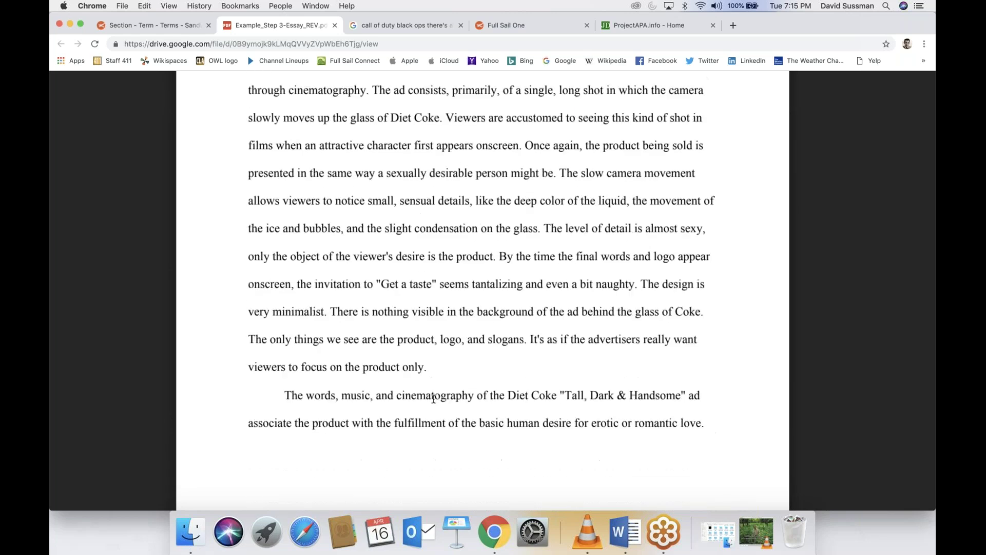
scroll(433, 398, down, 4)
scroll(433, 398, up, 10)
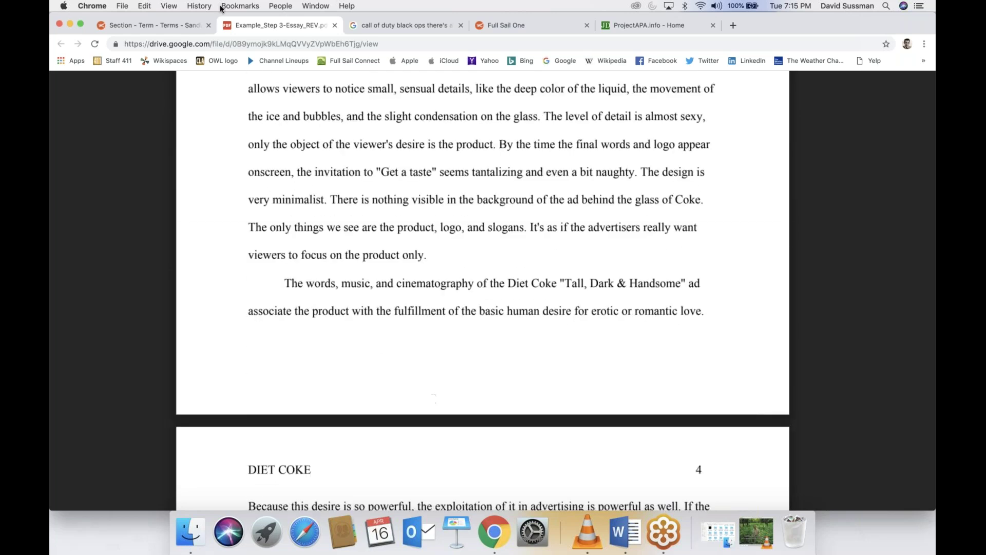
click(187, 26)
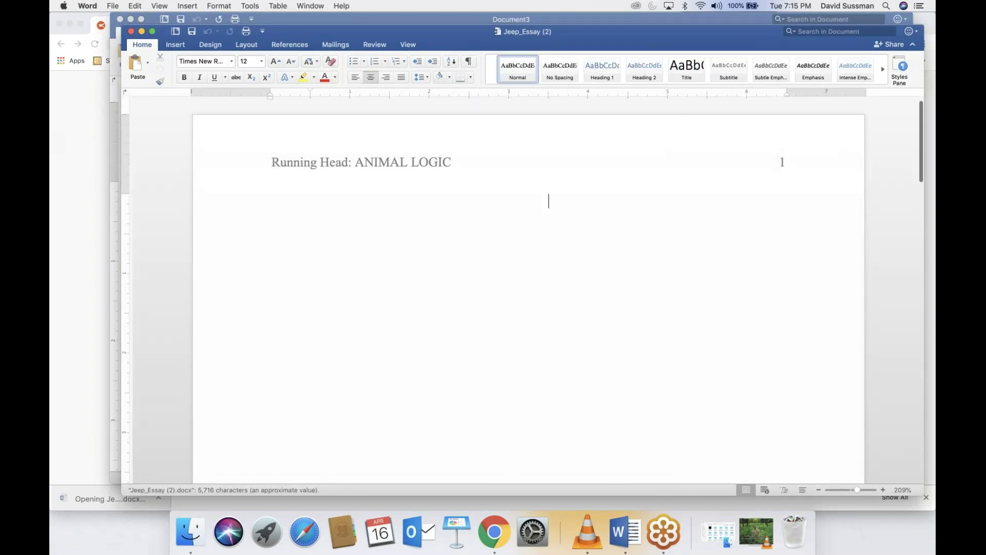
Step: Scroll through Jeep_Essay (2).docx, then close its window
scroll(422, 394, down, 5)
scroll(429, 381, down, 2)
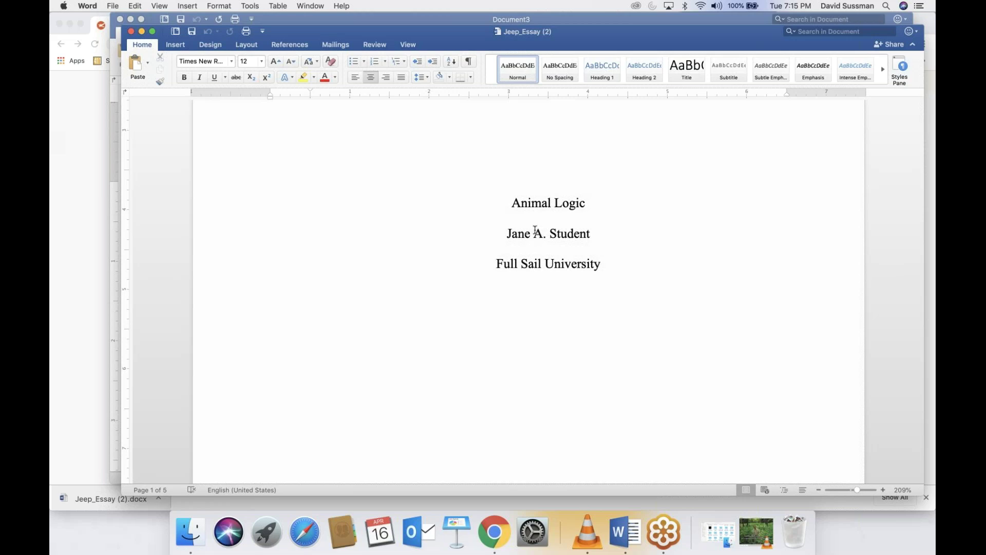
scroll(543, 254, down, 3)
scroll(542, 254, down, 15)
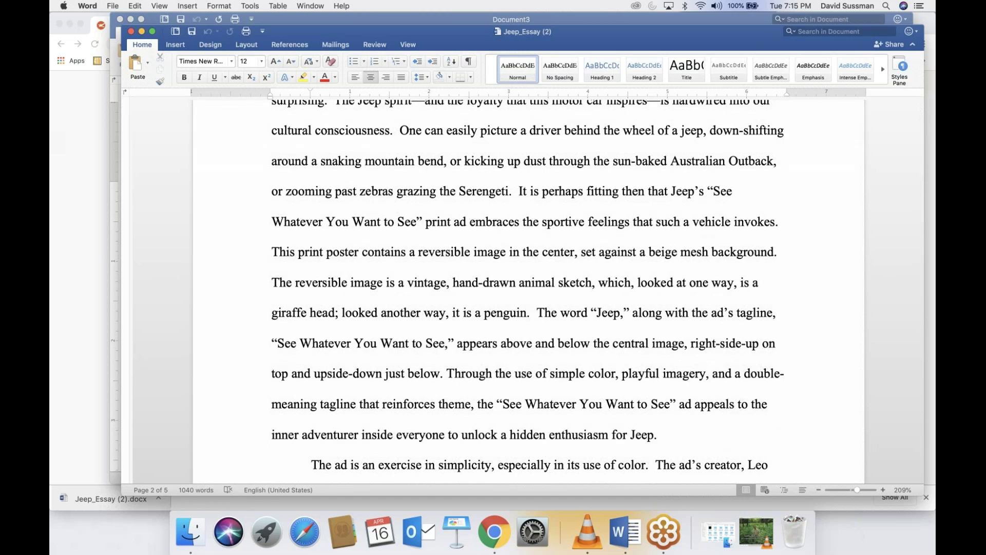
click(131, 32)
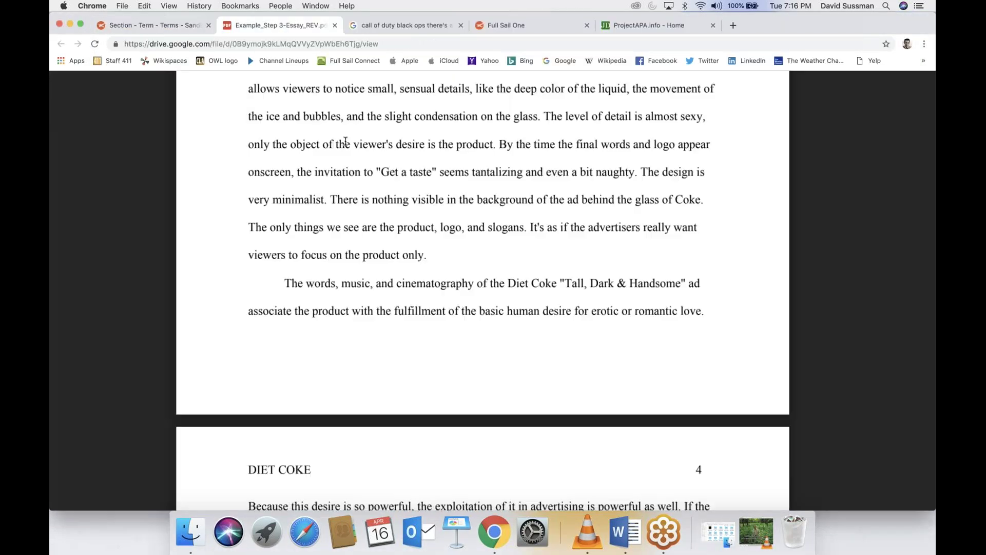
scroll(345, 141, up, 10)
scroll(345, 141, up, 15)
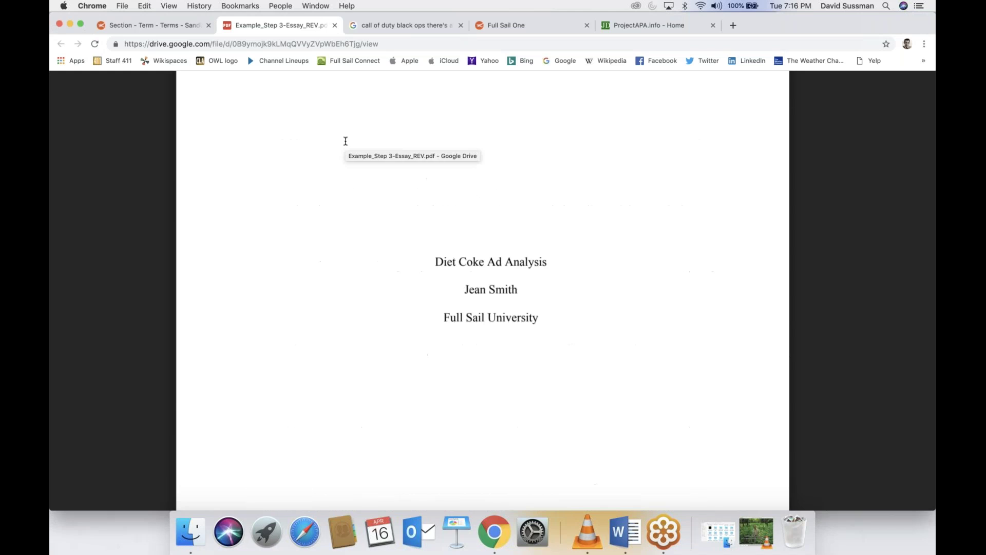
scroll(356, 166, up, 2)
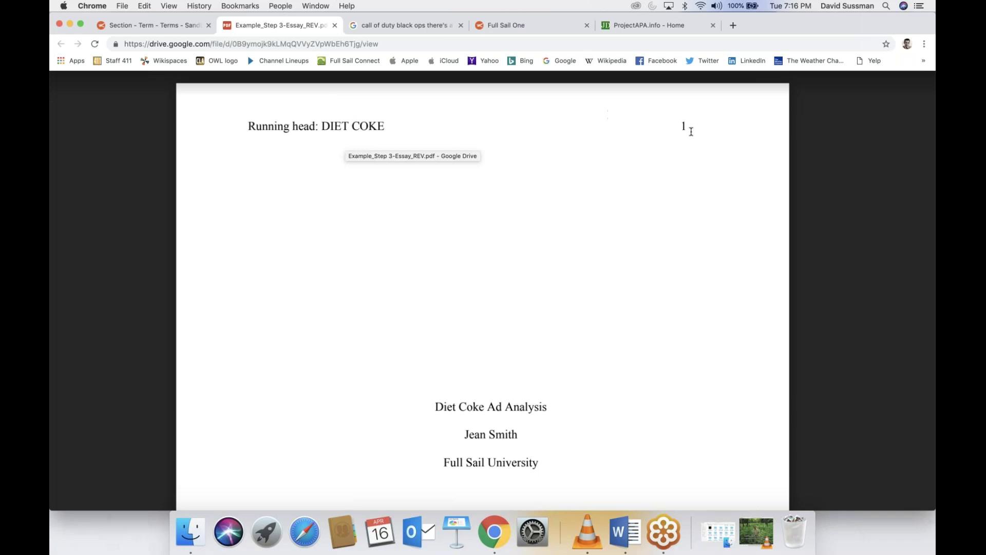
scroll(633, 262, down, 4)
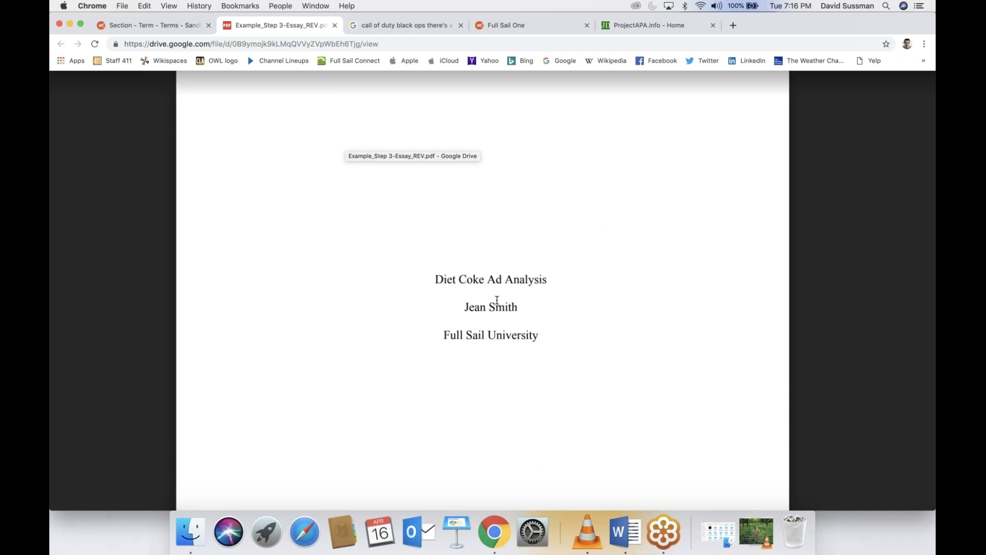
scroll(505, 331, down, 5)
scroll(505, 332, down, 8)
scroll(505, 332, up, 2)
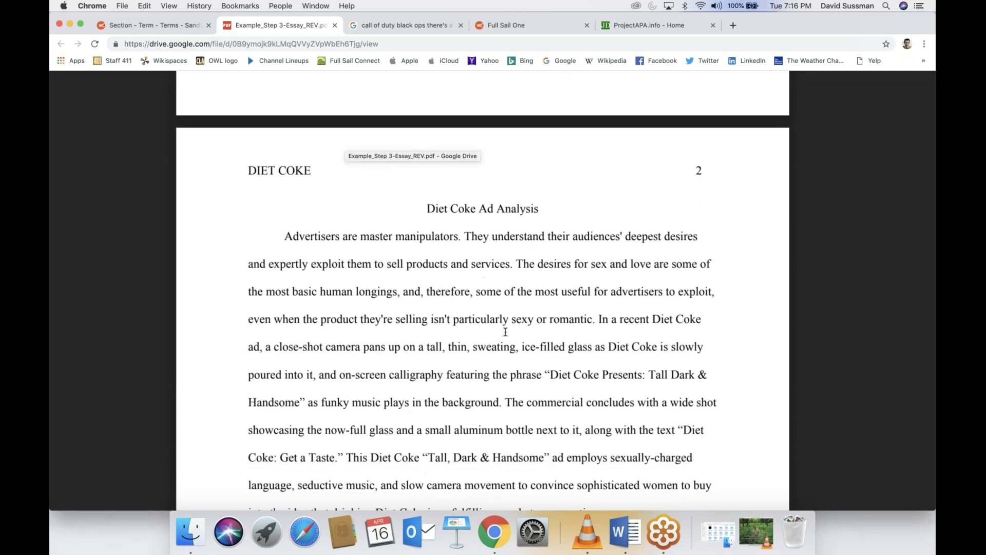
scroll(339, 263, up, 12)
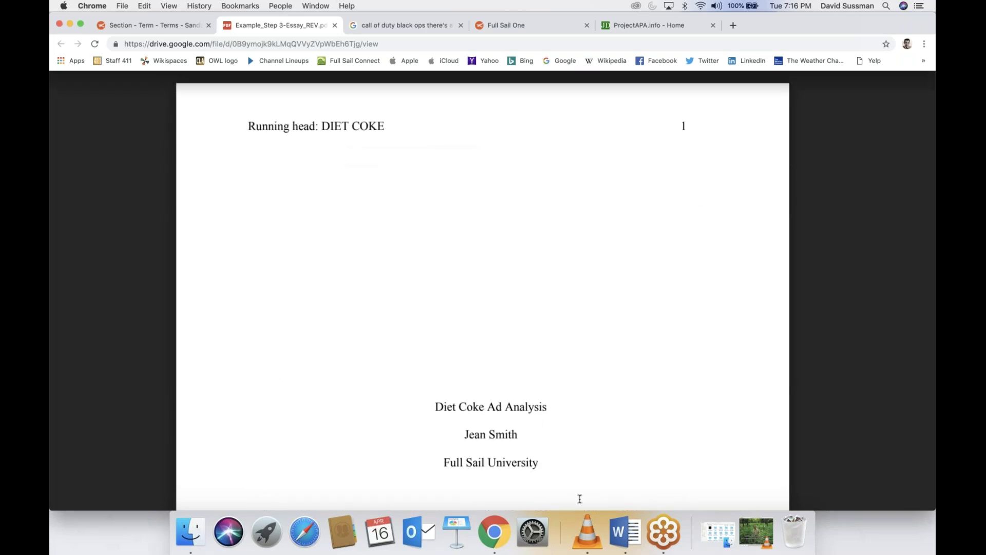
click(612, 530)
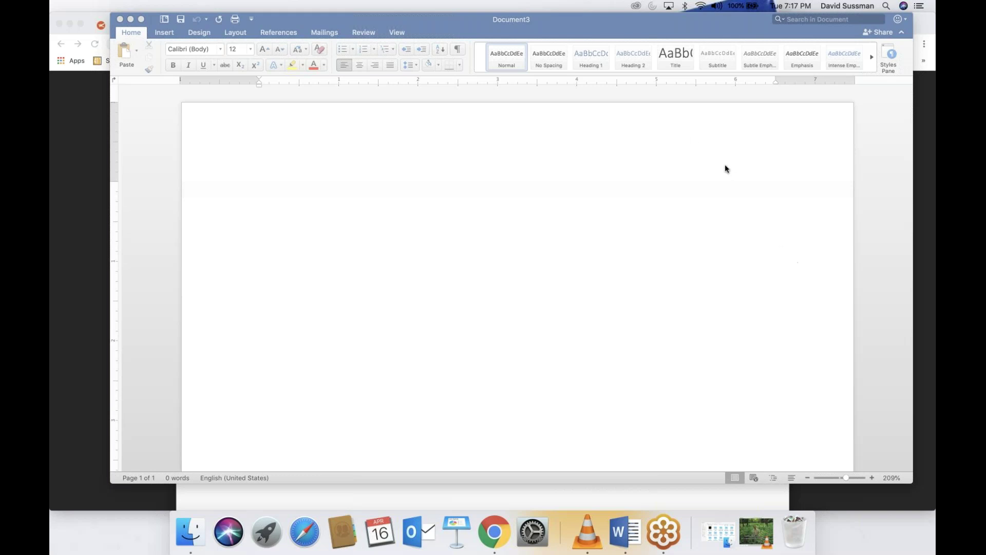
Step: Bring the Word window with the blank Document3 to the front
click(552, 24)
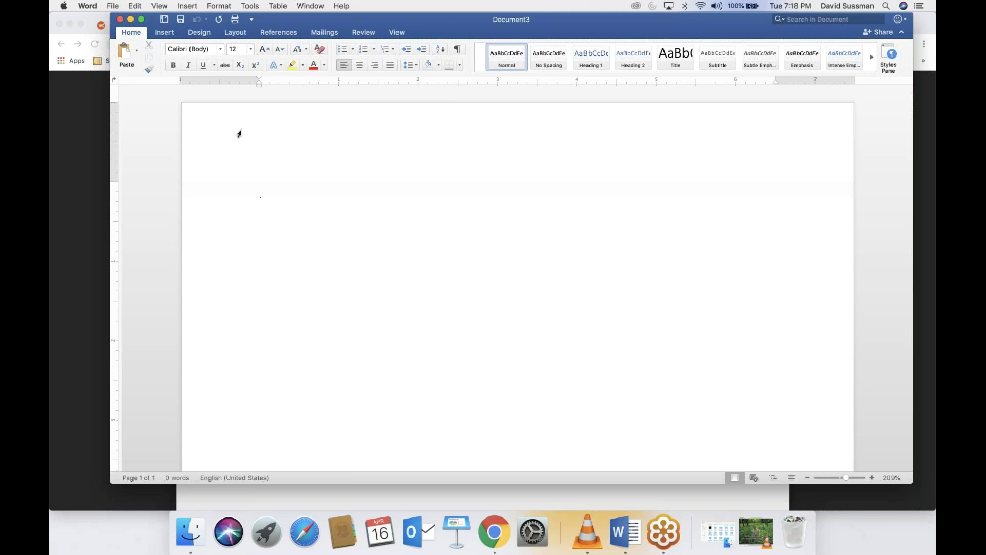
Step: Enter Document3's header for editing, glancing at the View menu without changes
double_click(266, 134)
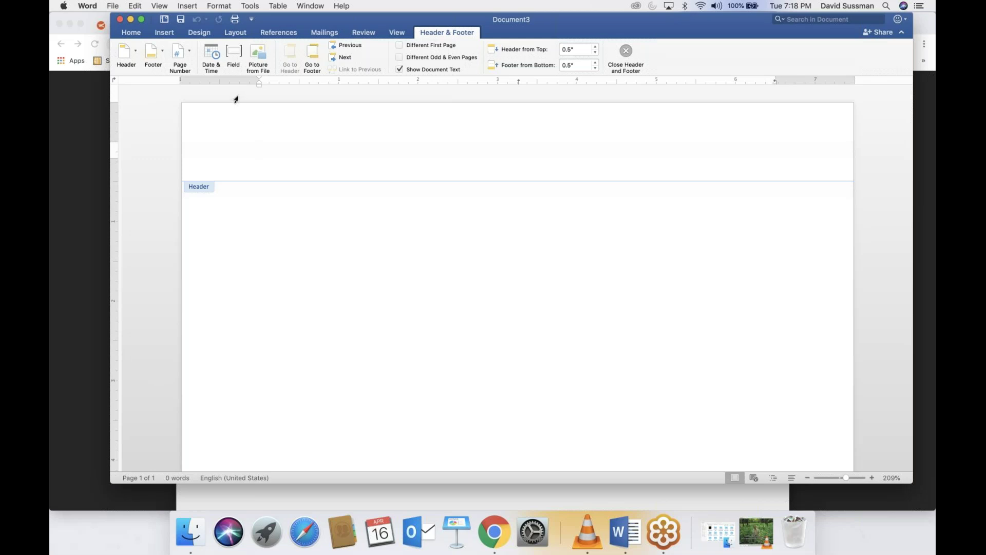
click(159, 7)
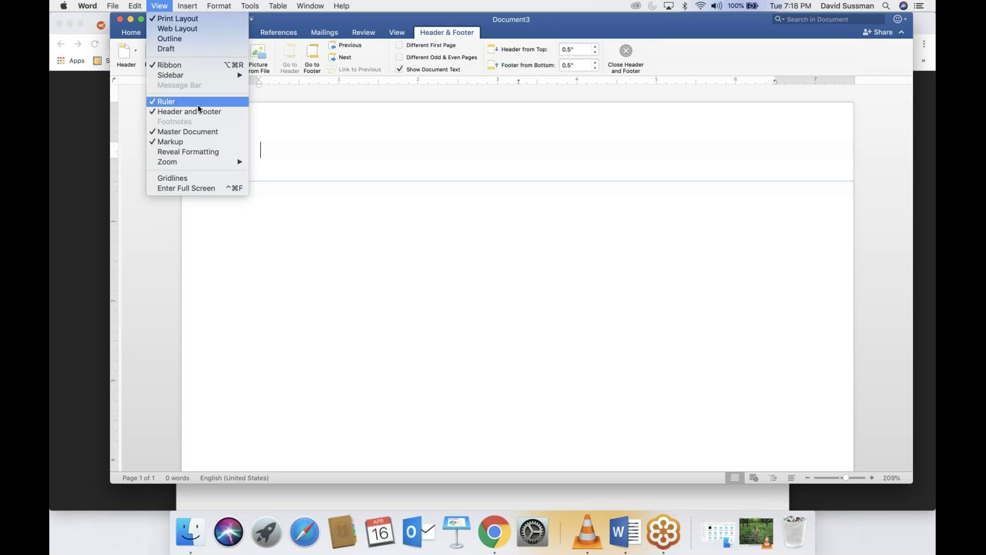
click(314, 118)
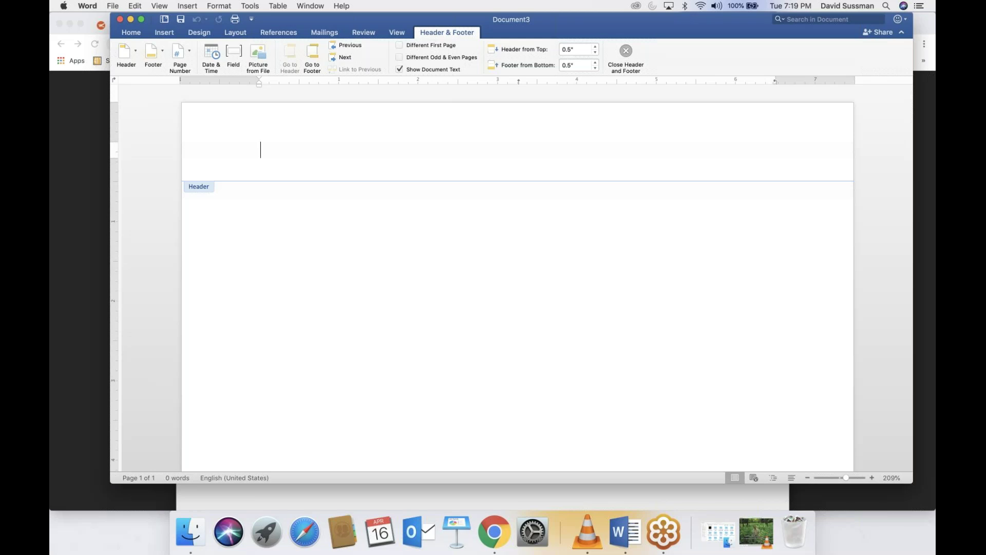
Step: Type 'Running head: TITLE OF YOUR PAPER GOES HERE' in the header, copy it, and enable Different First Page
text(Runnin)
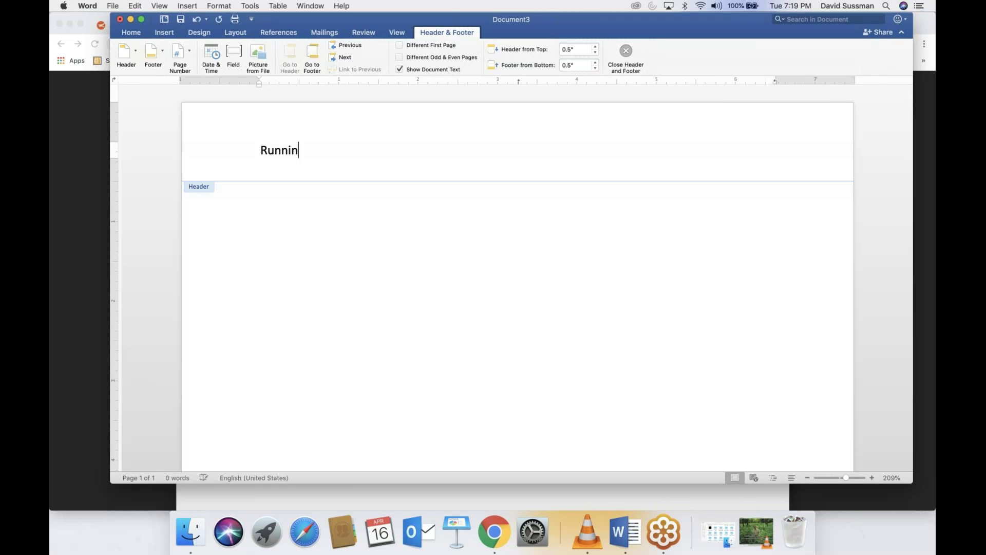
text(g head:)
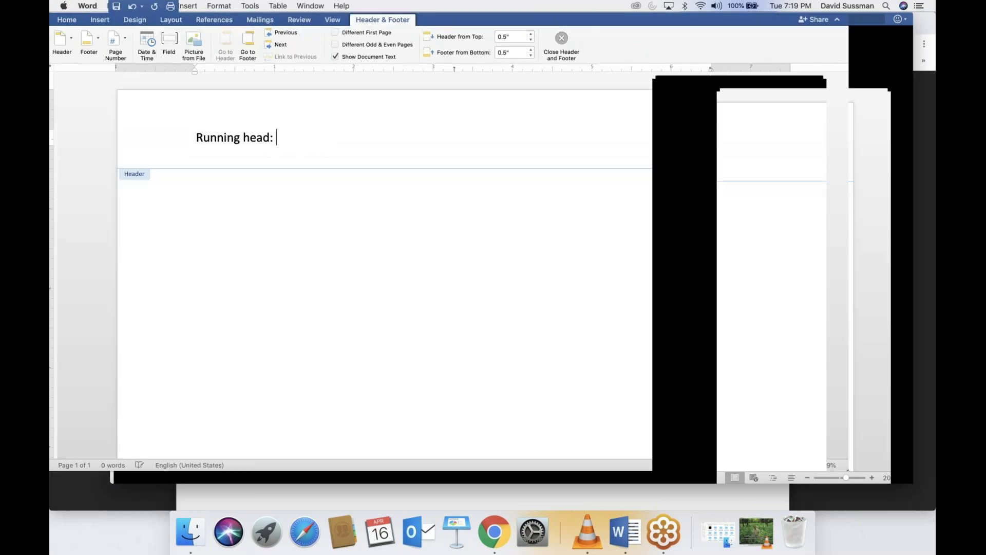
text( TITLE O)
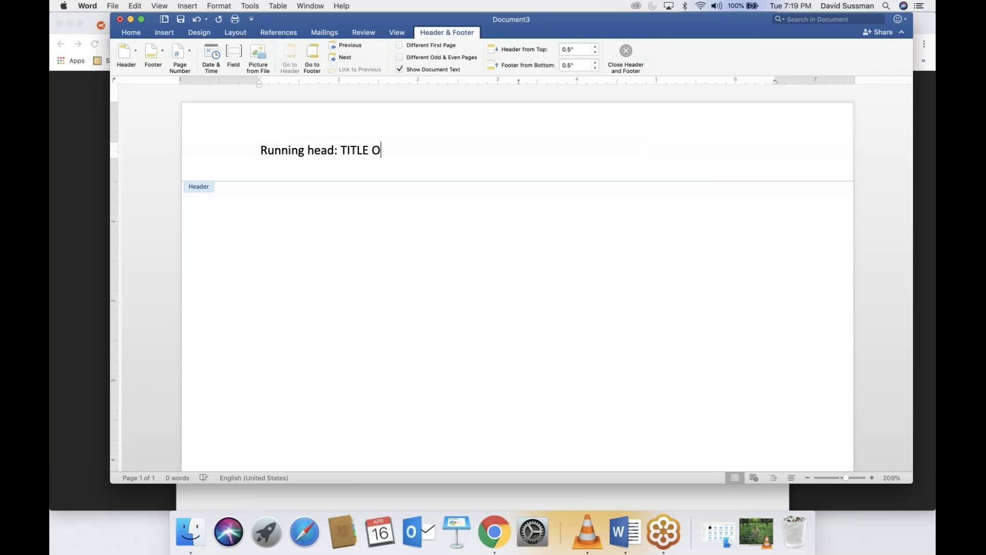
text(F YOUR PAPER GOES HERE)
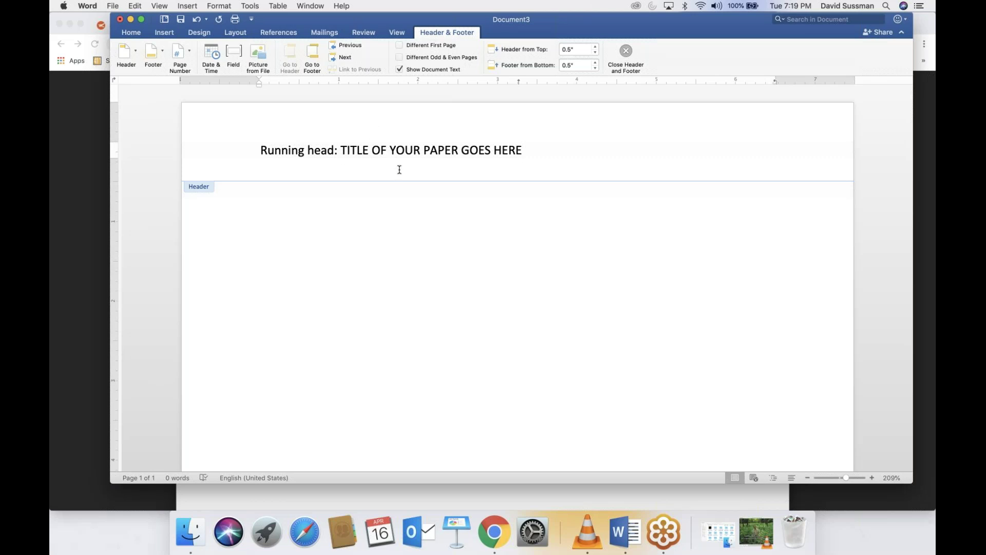
click(260, 150)
shift+click(530, 149)
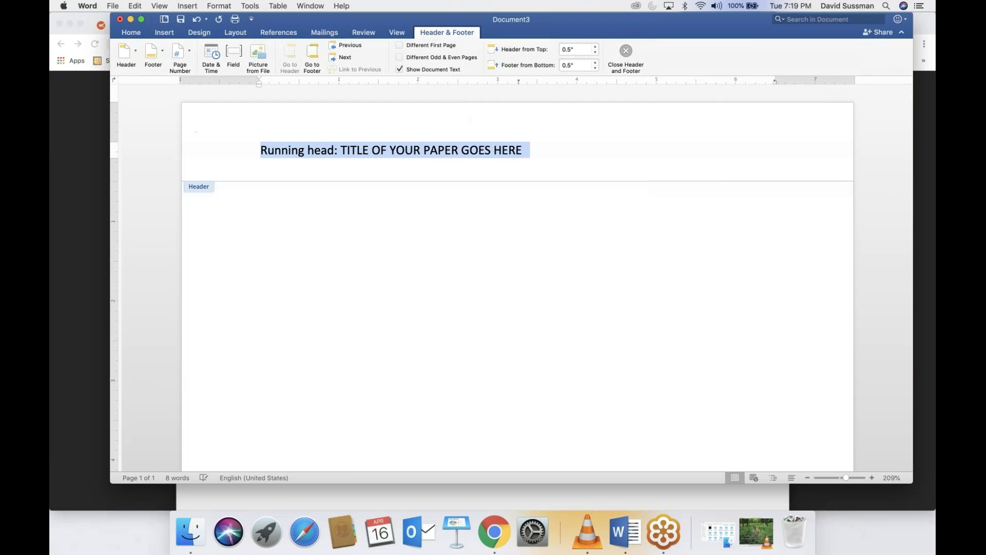
key(super+c)
click(400, 46)
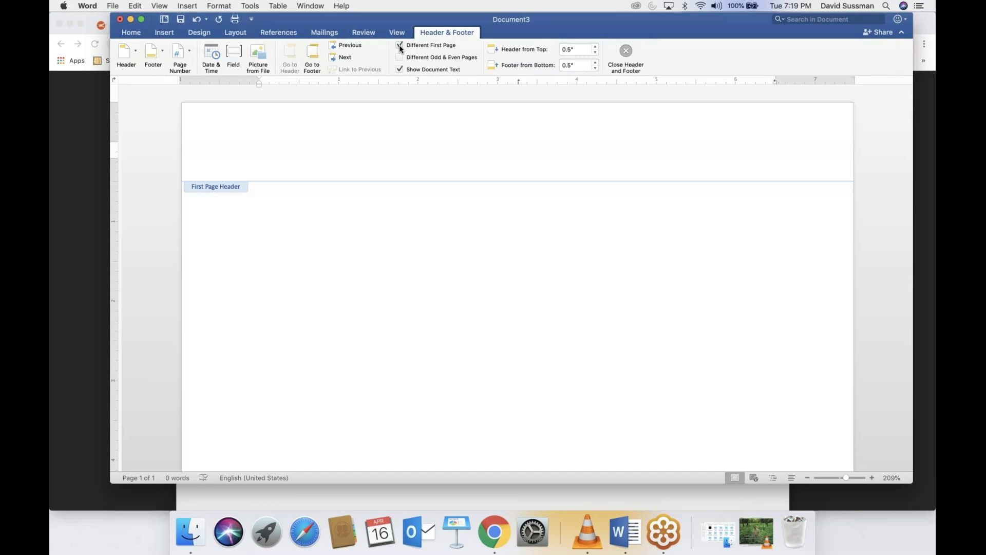
Step: Paste 'Running head: TITLE OF YOUR PAPER GOES HERE' into the separate first-page header
key(super+v)
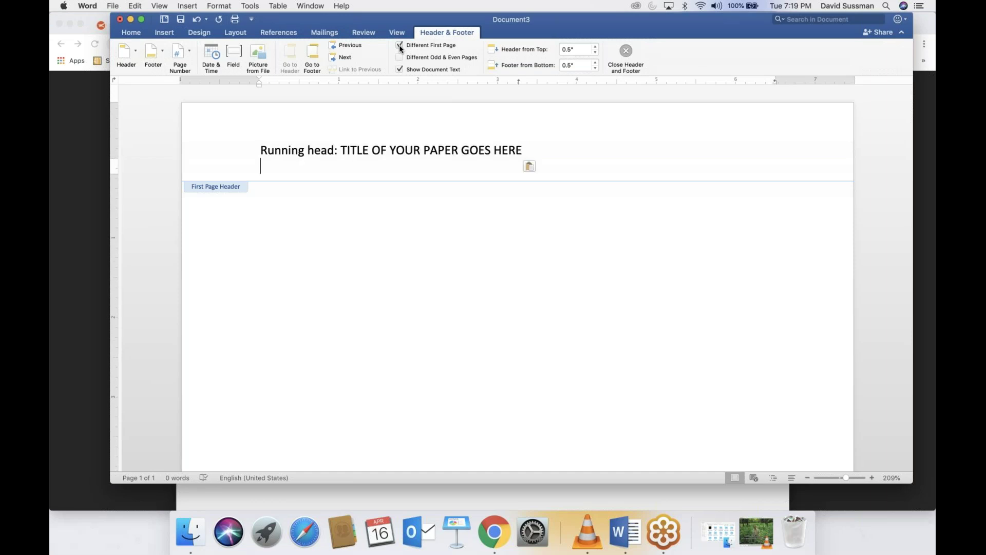
key(ctrl+Up)
click(774, 101)
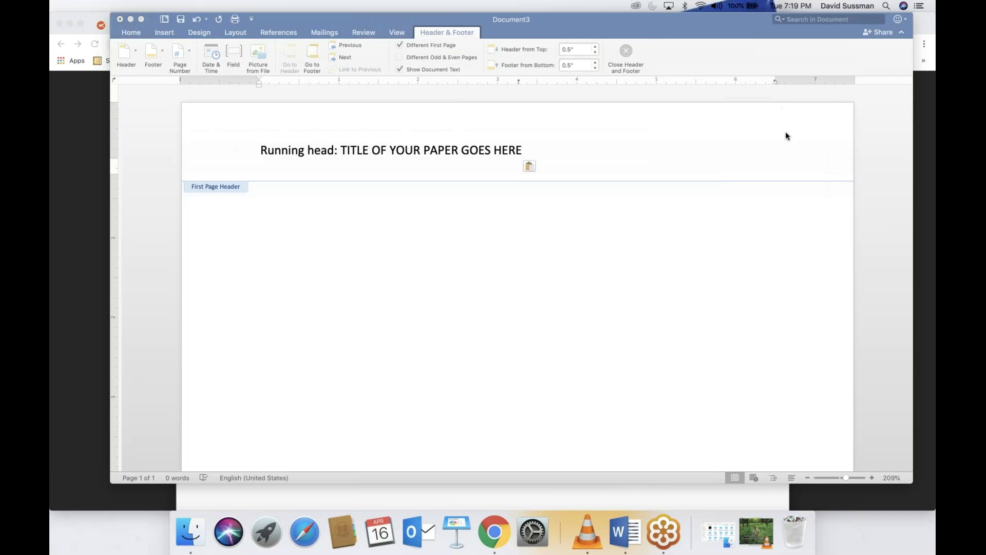
click(192, 50)
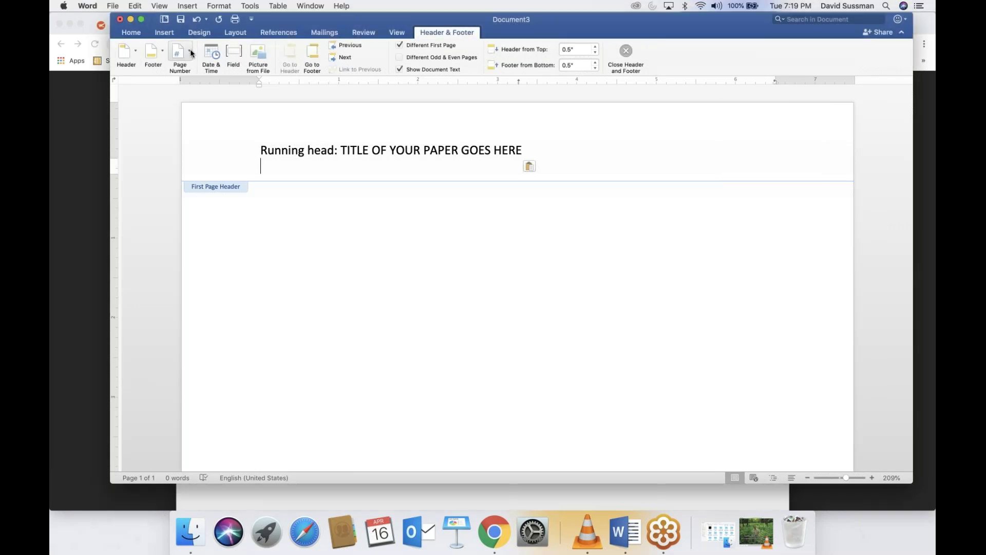
click(187, 6)
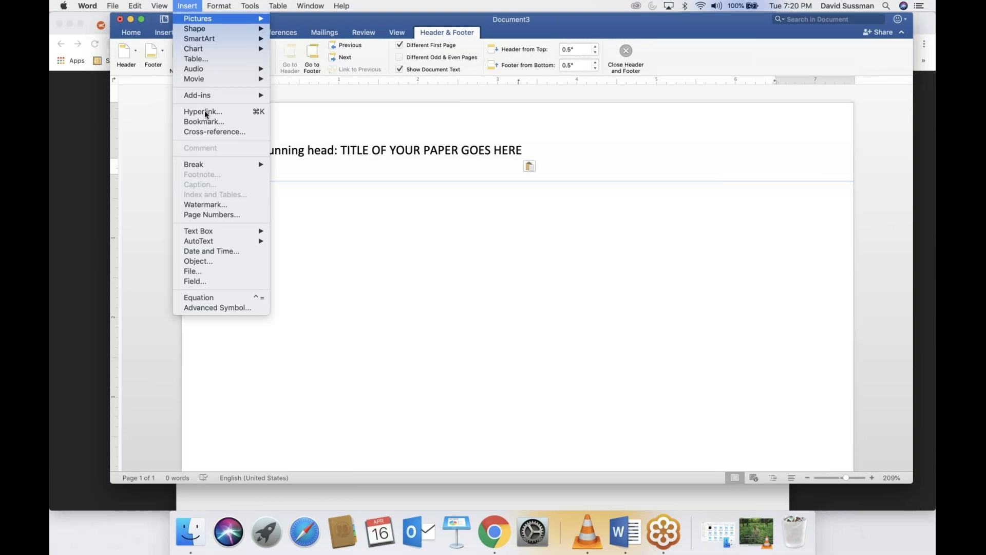
Step: Insert page numbers shown on the first page, then re-enable Different First Page
click(241, 214)
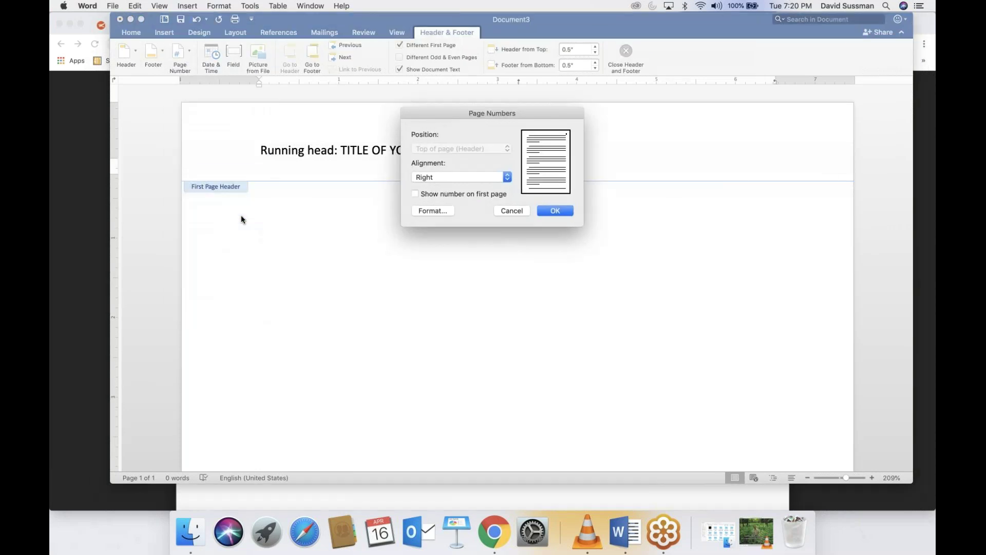
click(415, 194)
click(560, 212)
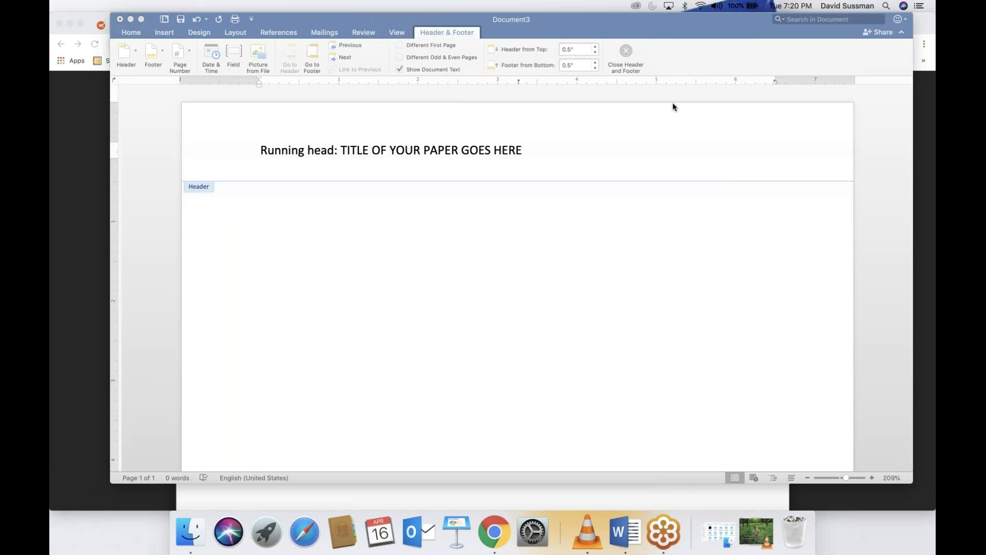
click(399, 45)
click(399, 45)
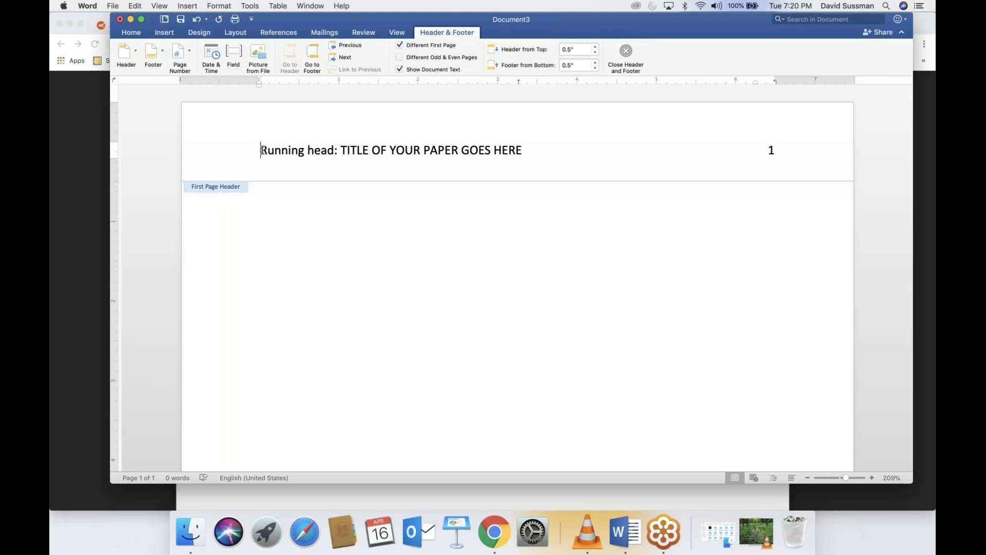
Step: Change the running-head line's font to Times New Roman, then go back to the document body
drag(261, 149, 561, 152)
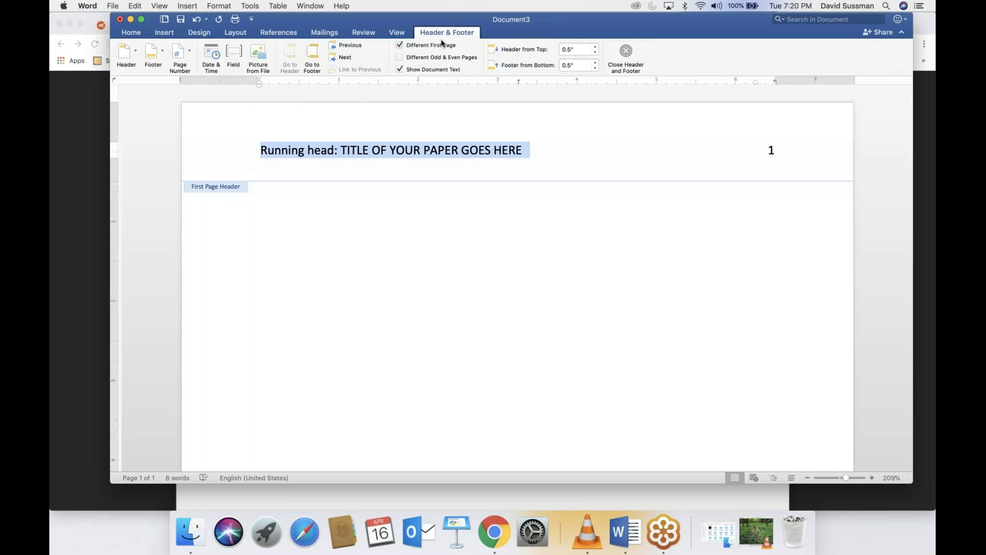
click(128, 33)
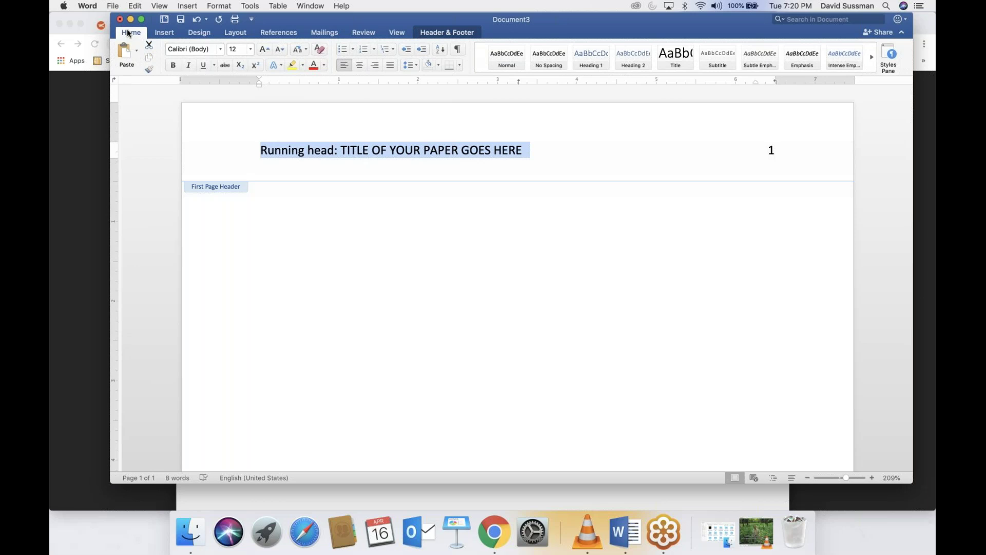
click(198, 48)
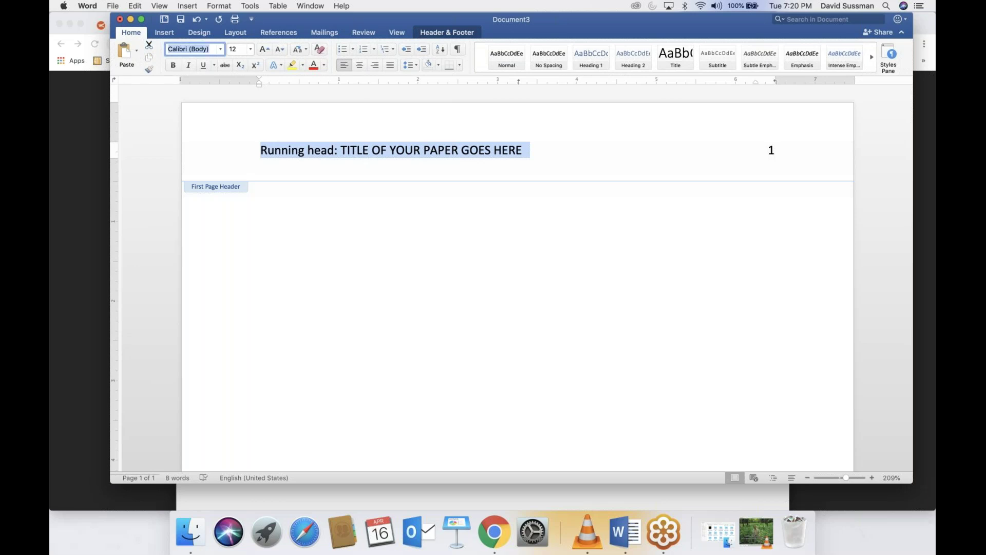
text(Times Ne)
key(Return)
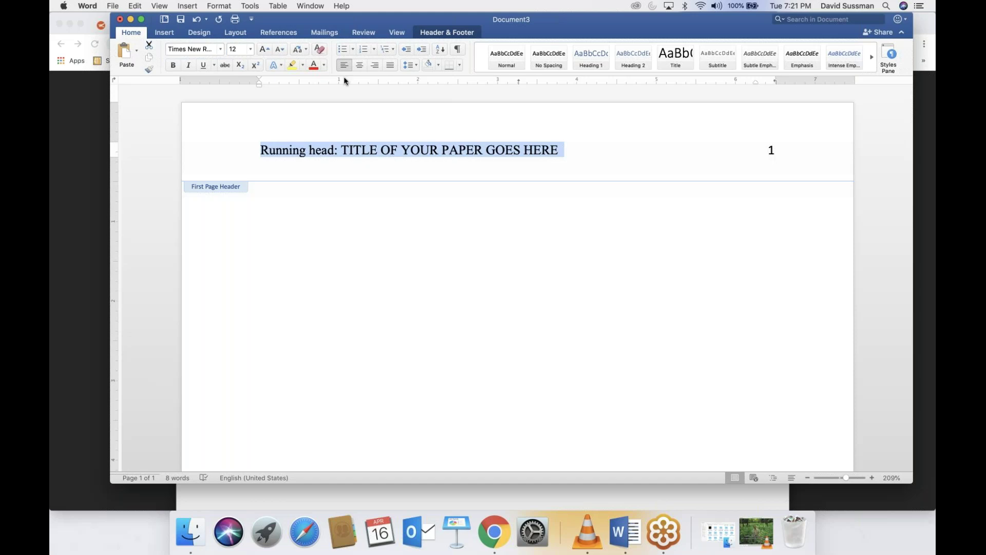
click(526, 147)
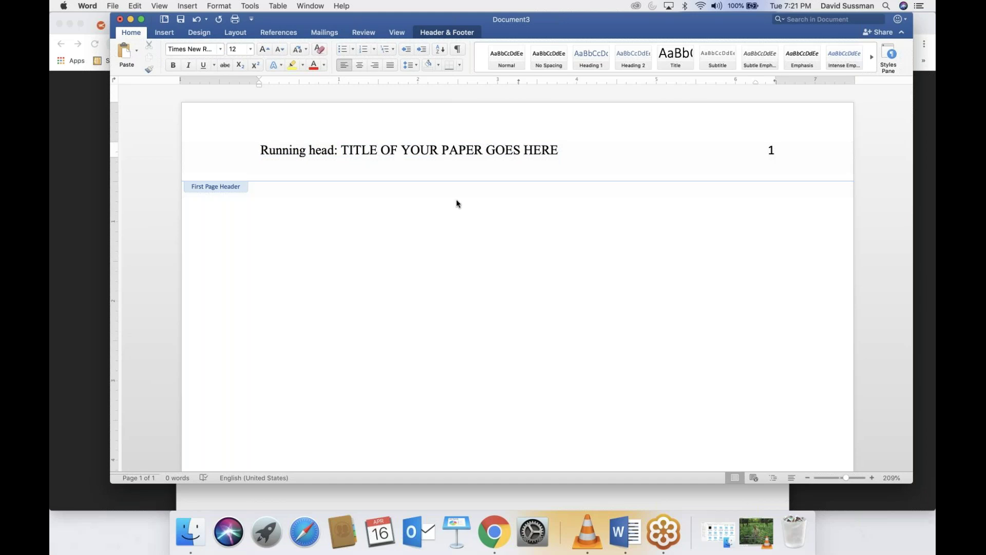
double_click(436, 212)
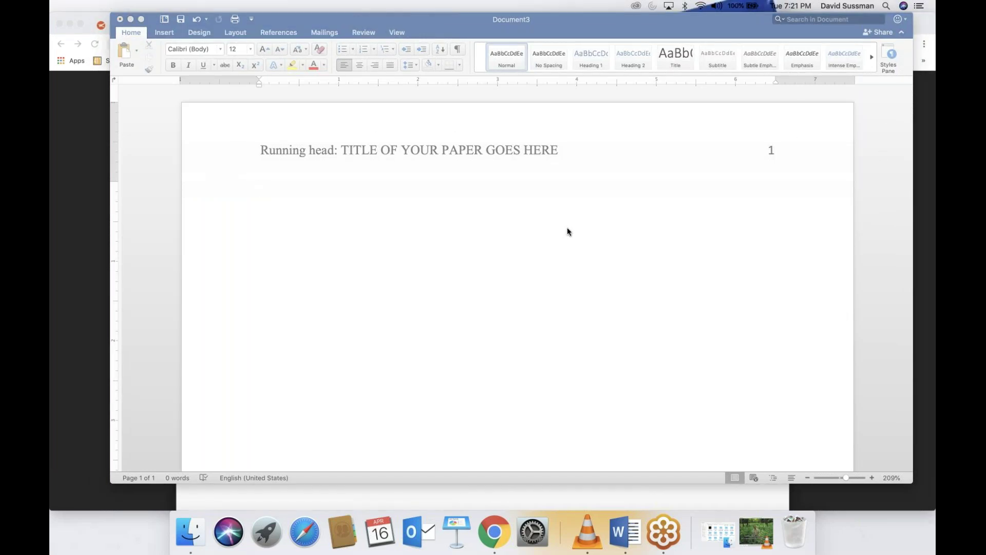
Step: Add a centred, double-spaced body line reading 'Title of Your Paper Goes Here'
click(538, 242)
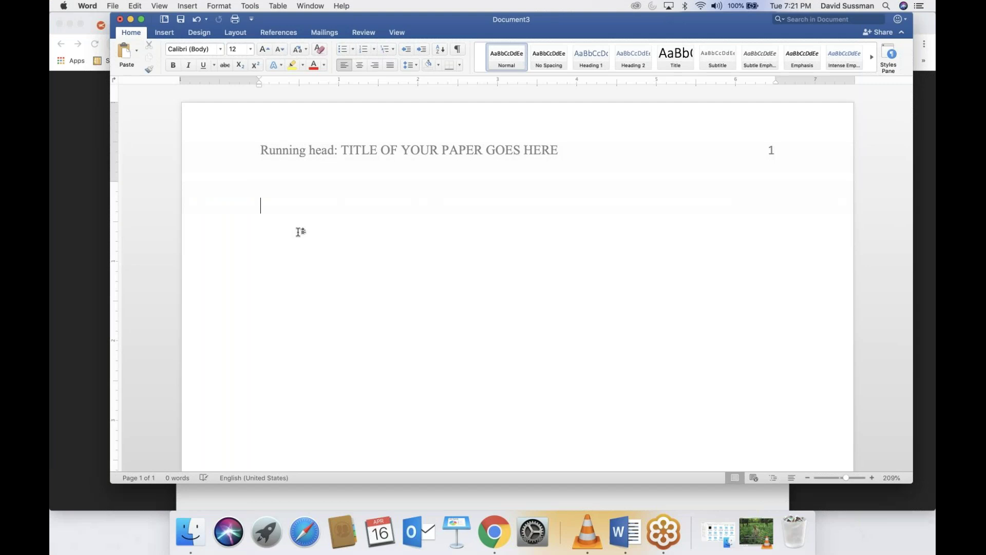
key(Return)
key(Return)
key(Return)
key(Return)
key(Return)
key(Return)
key(Return)
click(360, 66)
click(416, 67)
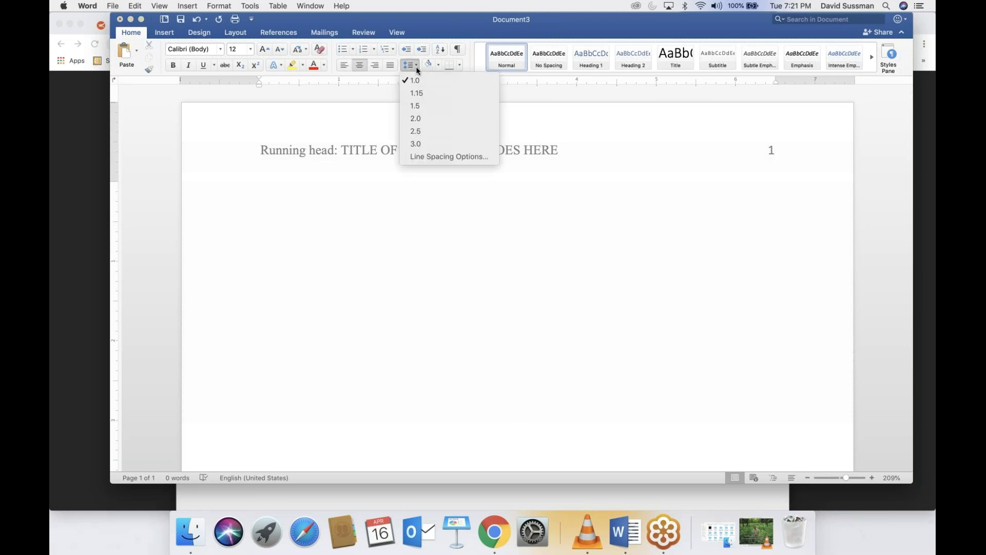
click(435, 119)
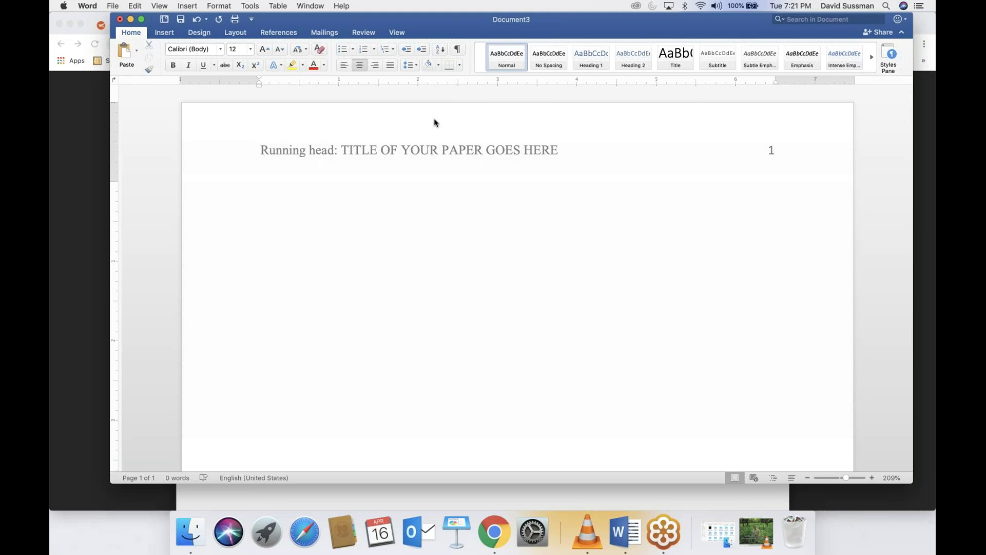
text(Title of Your Paper Goes Here)
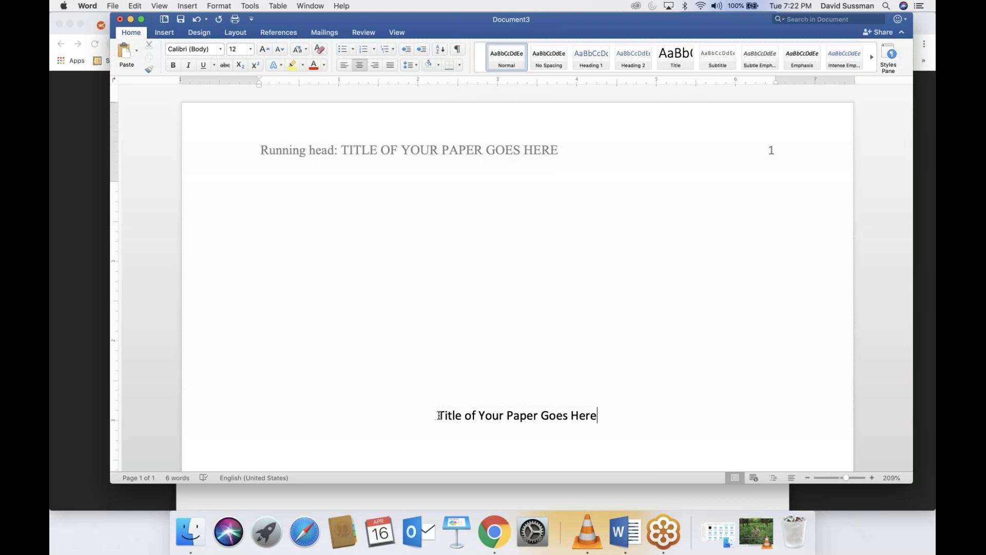
Step: Set the title line's font to Times New Roman
drag(437, 415, 615, 415)
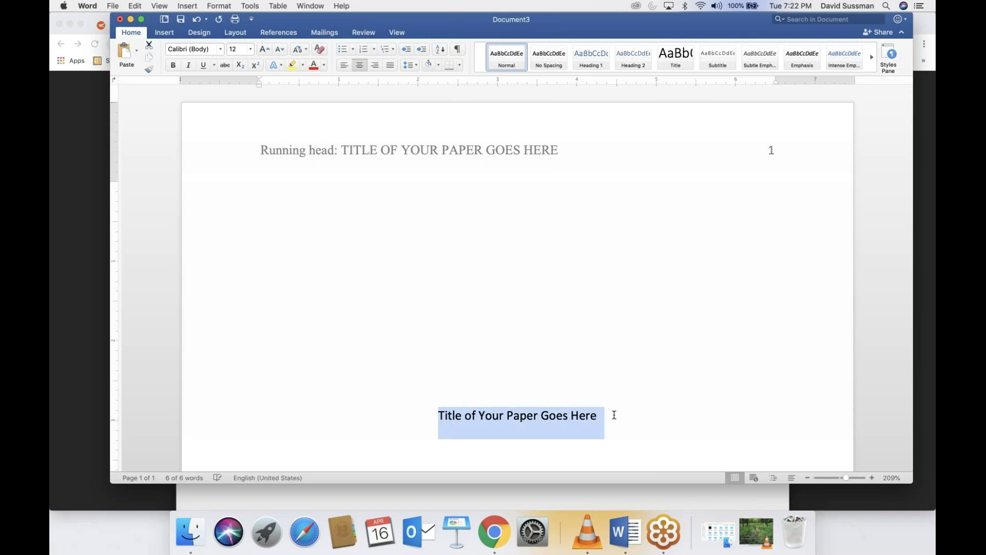
click(191, 49)
text(Times New Roman)
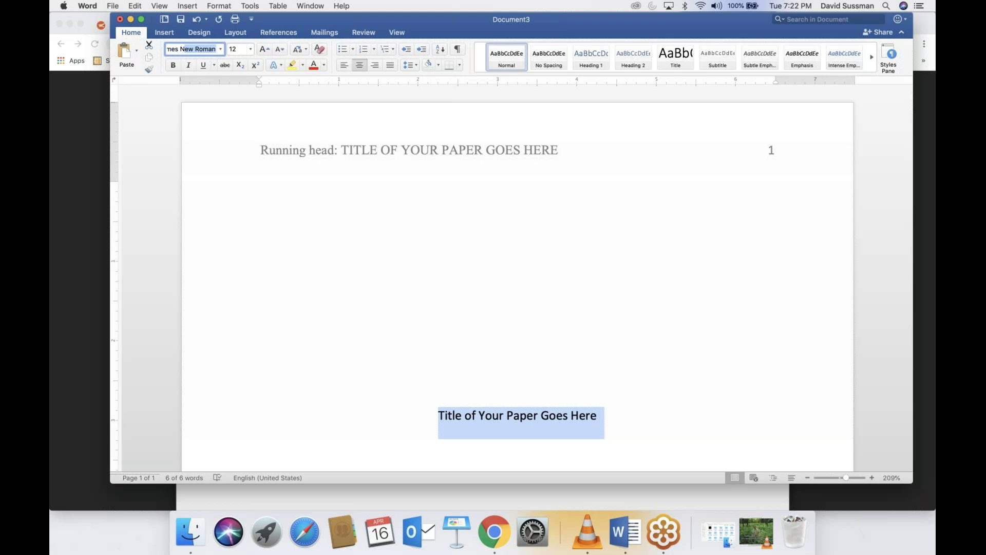
key(Return)
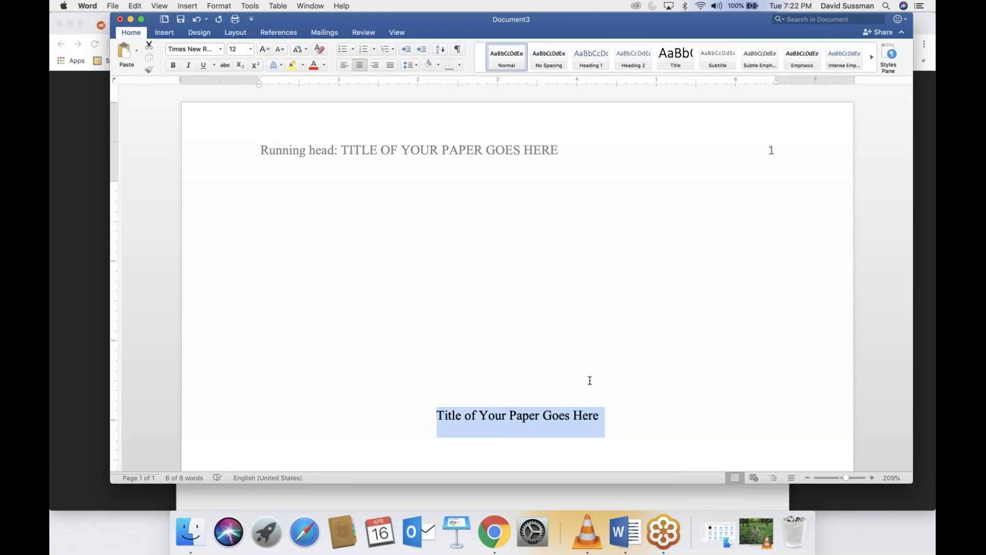
click(602, 416)
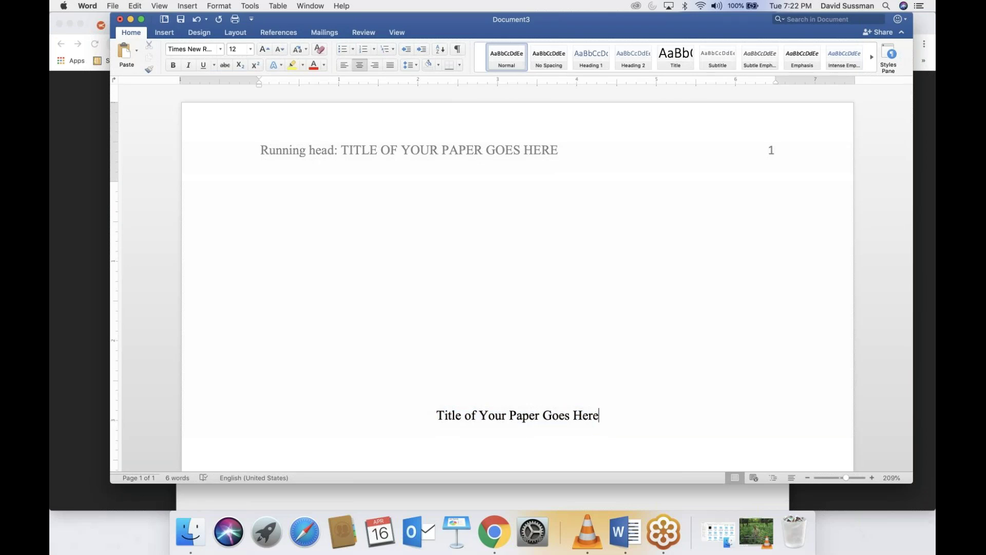
Step: Add centred lines for the author's name and Full Sail University beneath the title
key(Return)
scroll(539, 409, down, 2)
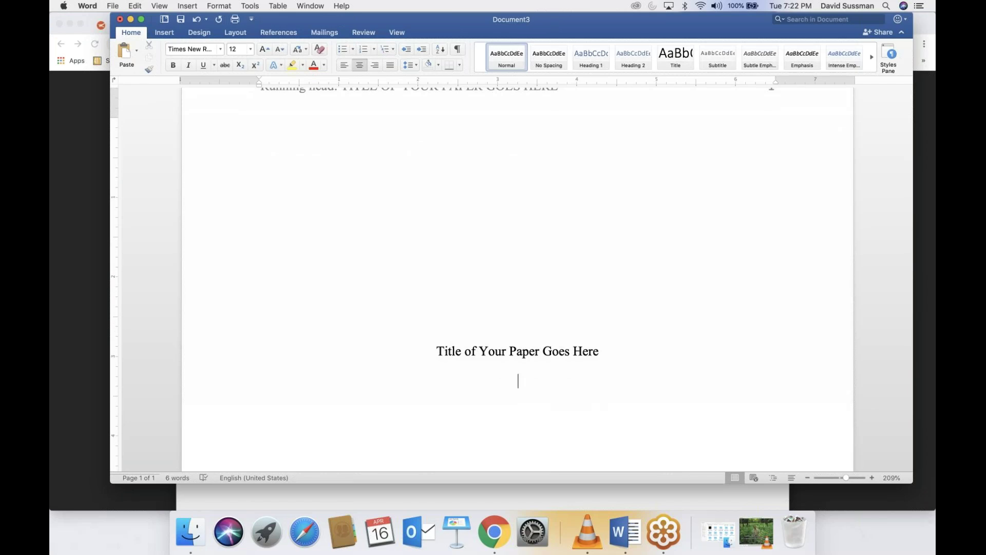
text(Joobj)
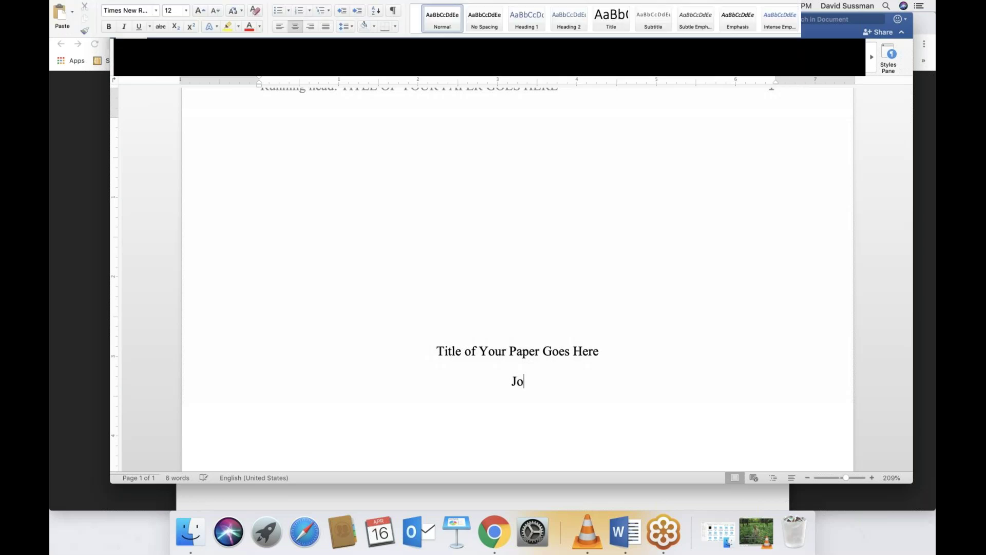
key(BackSpace)
key(BackSpace)
key(BackSpace)
text(hn S)
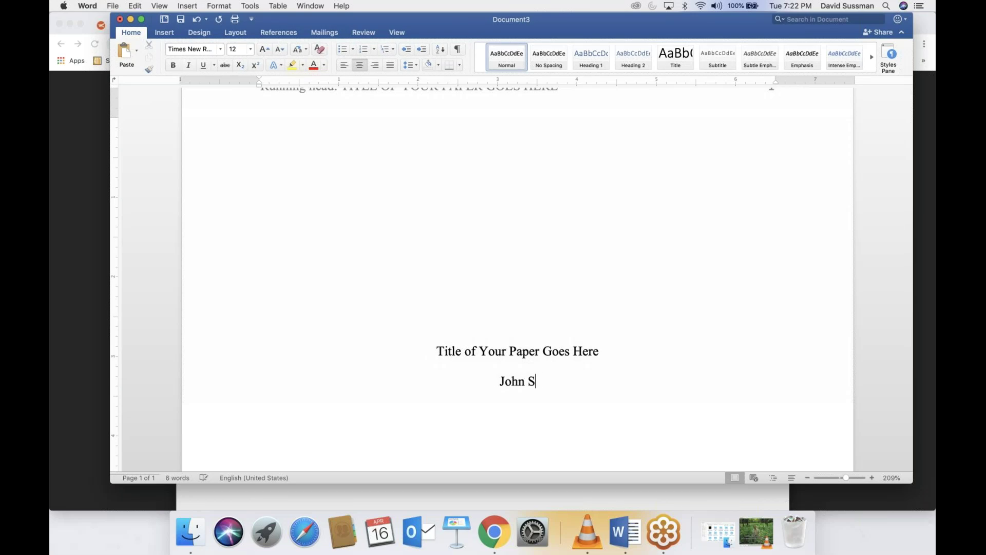
text(mithFa)
key(BackSpace)
key(BackSpace)
text(Fu)
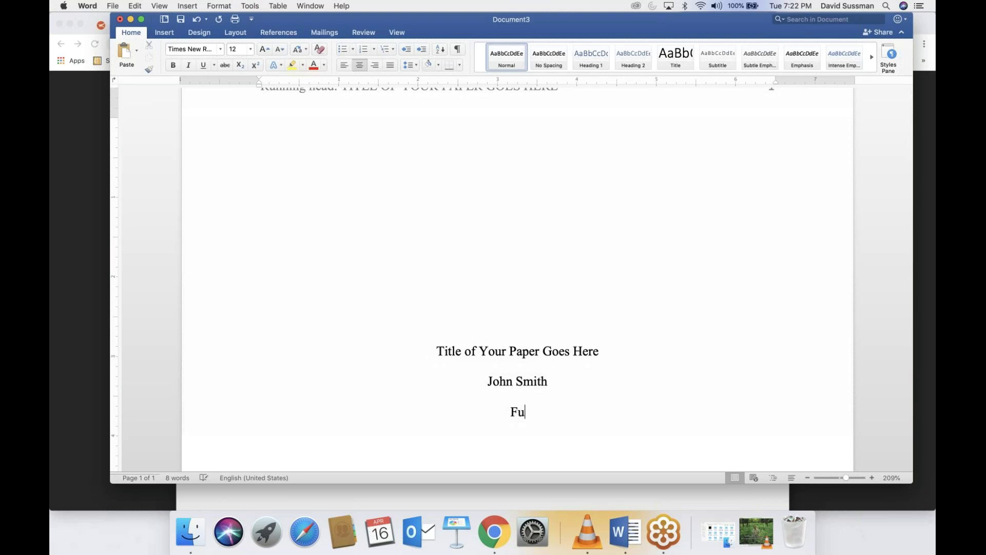
text(ll Sail Universit)
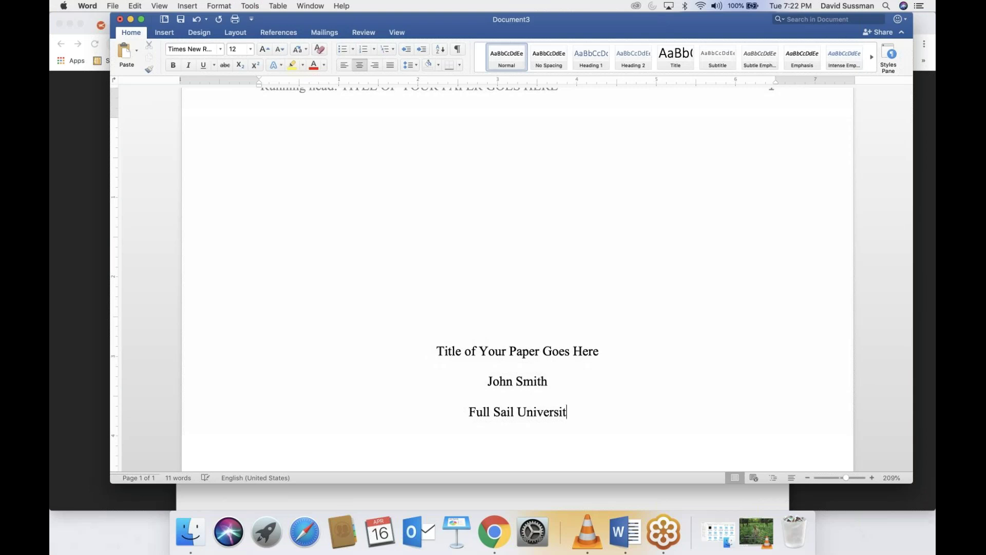
text(y)
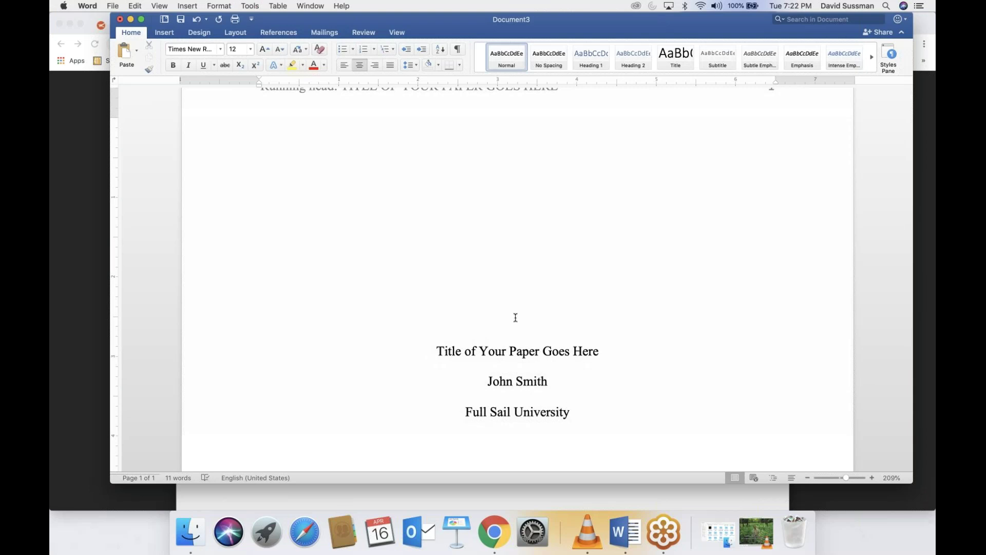
Step: Insert a blank line above the title to move the title block down the page
scroll(523, 303, down, 2)
scroll(523, 303, down, 5)
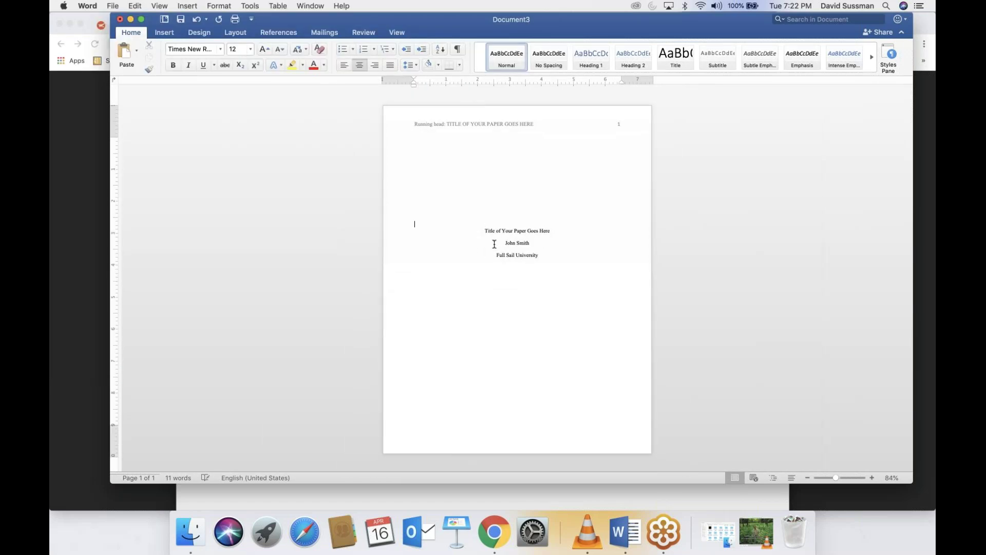
click(484, 230)
key(Return)
key(Return)
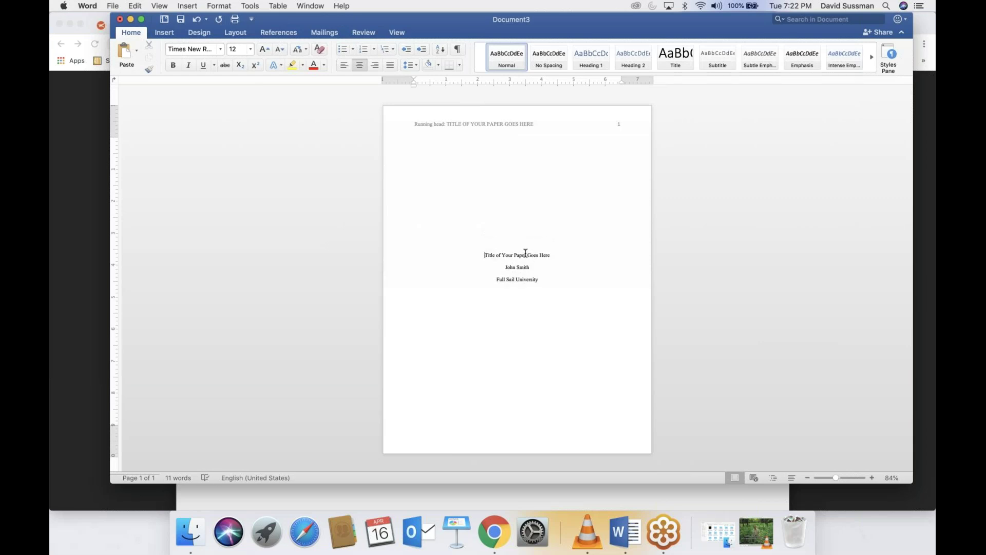
key(Return)
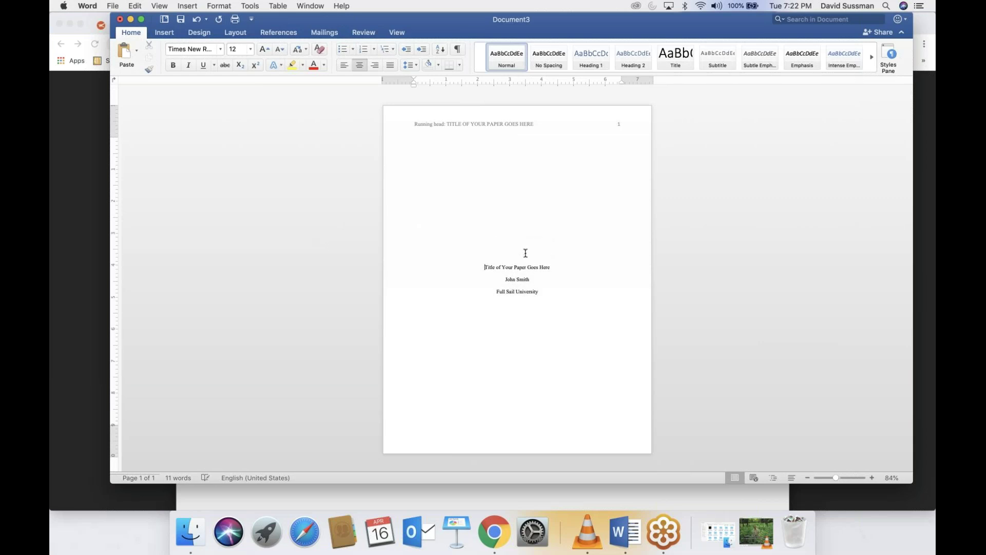
key(BackSpace)
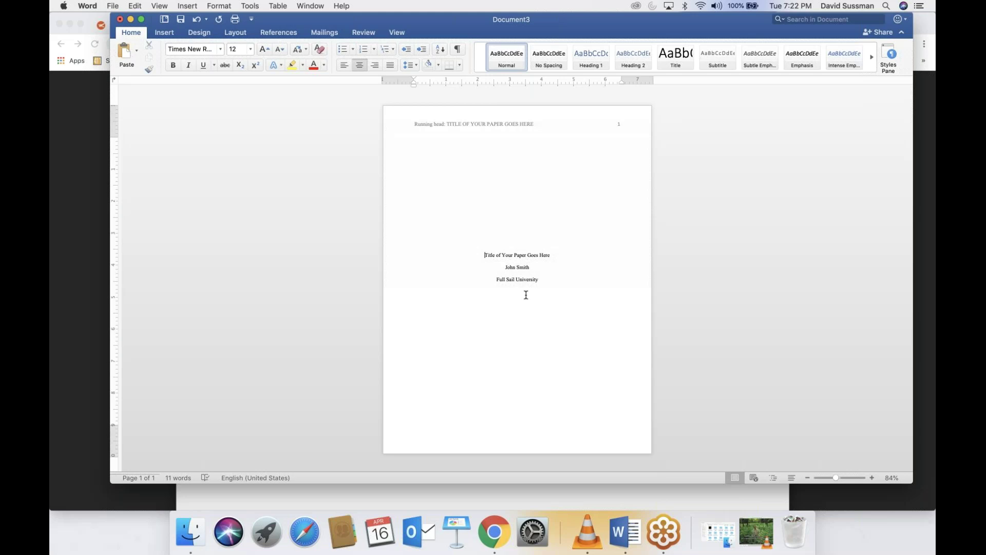
scroll(526, 295, up, 5)
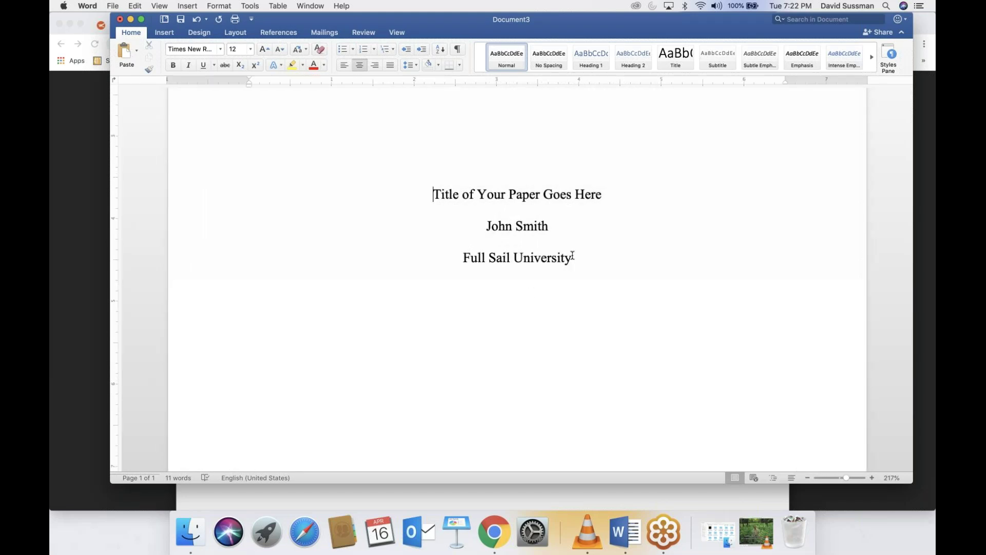
Step: Add blank lines to reach page 2, type 'Title of Your Paper Goes Here', and show the Diet Coke PDF
click(572, 256)
key(Return)
key(Return)
key(Return)
key(Return)
key(Return)
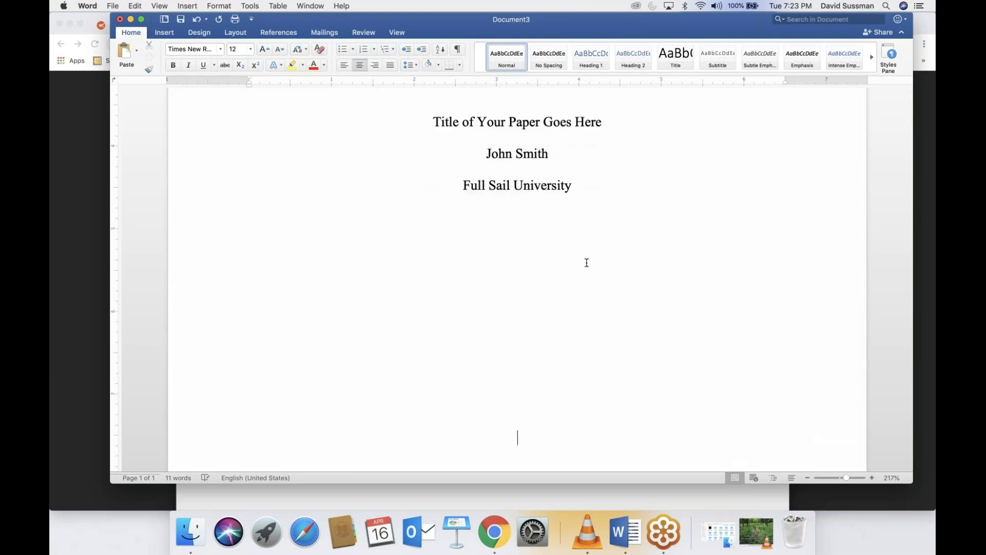
key(Return)
key(Return)
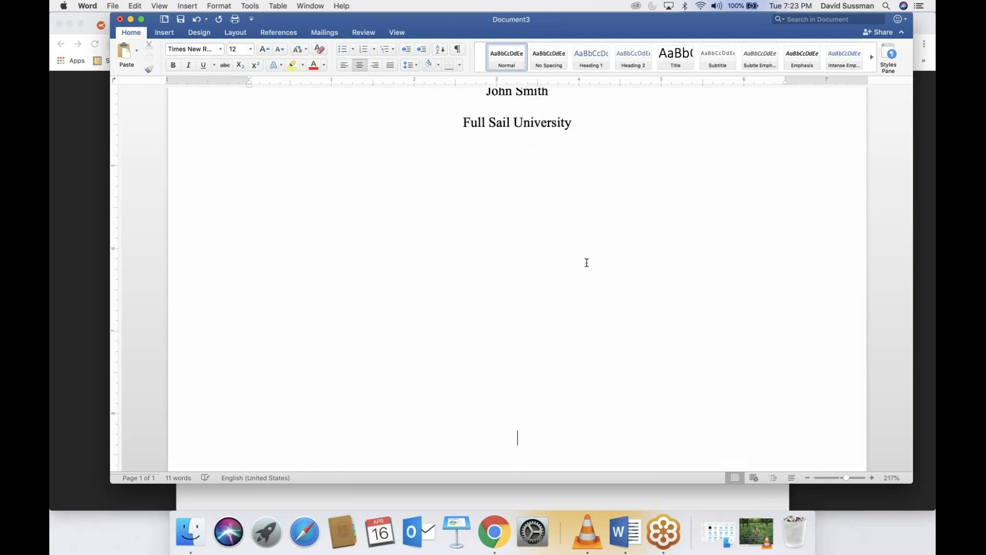
key(Return)
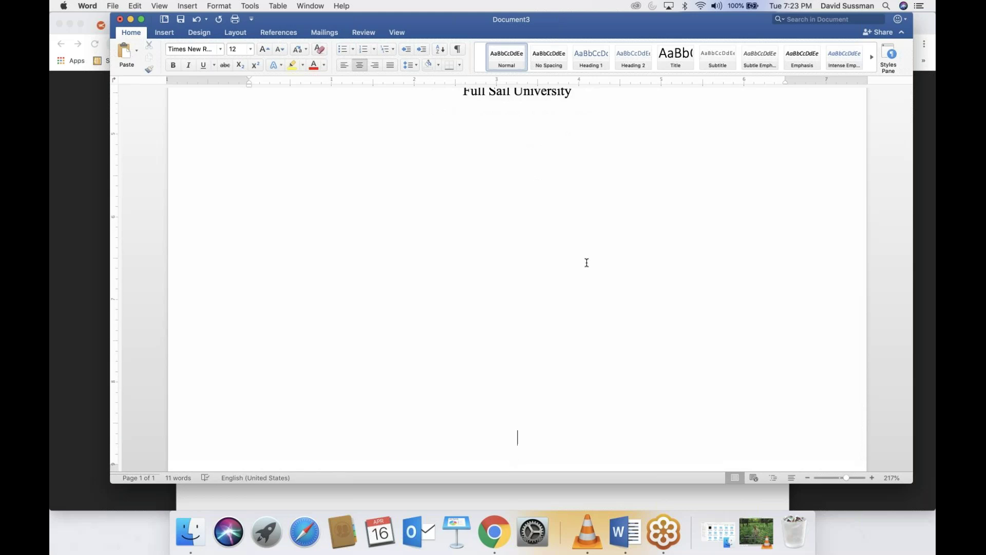
key(Return)
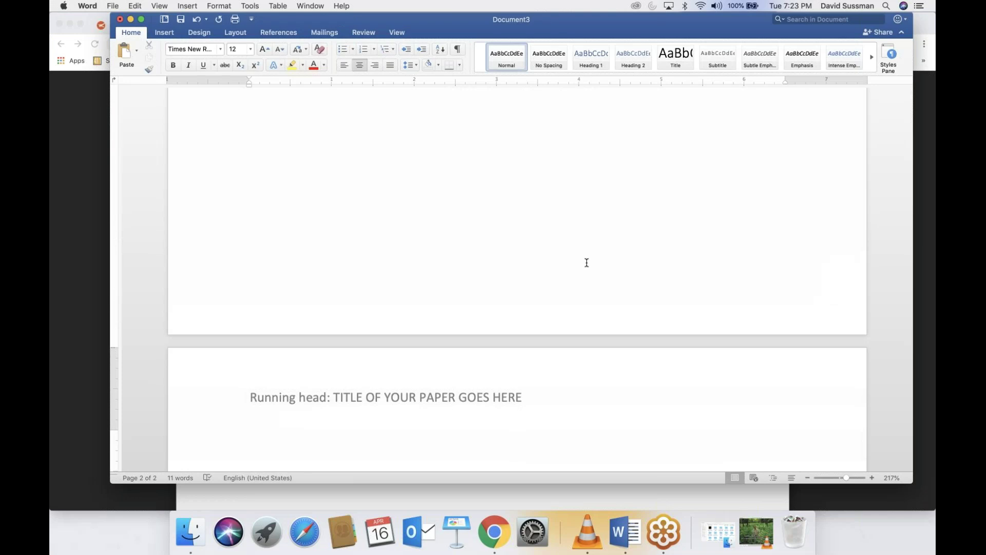
text(Title of Your P)
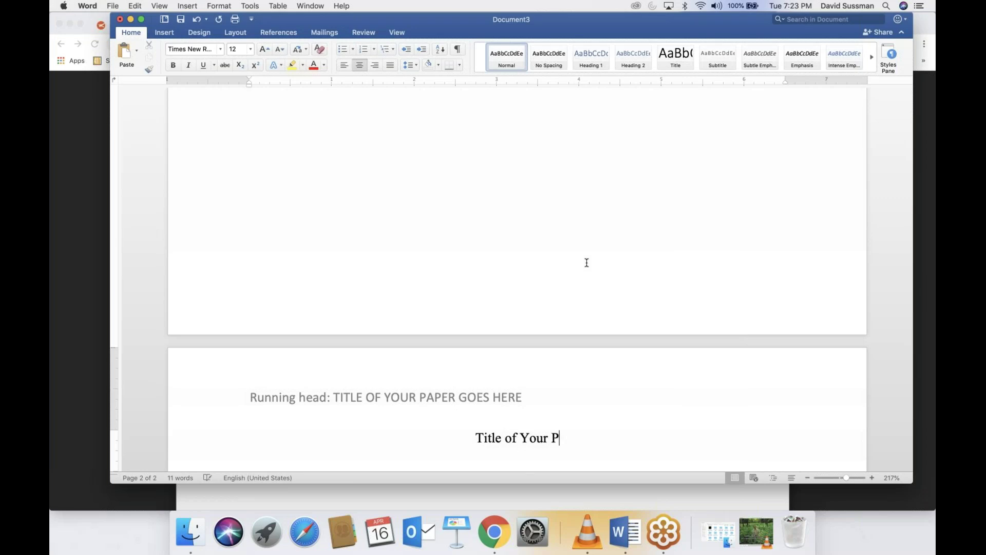
text(aper Goes Here)
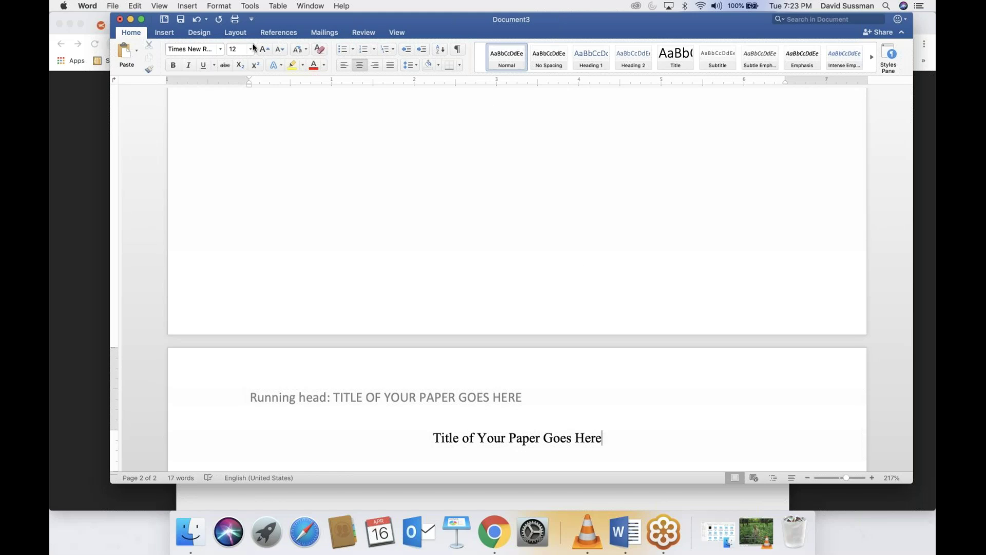
click(87, 165)
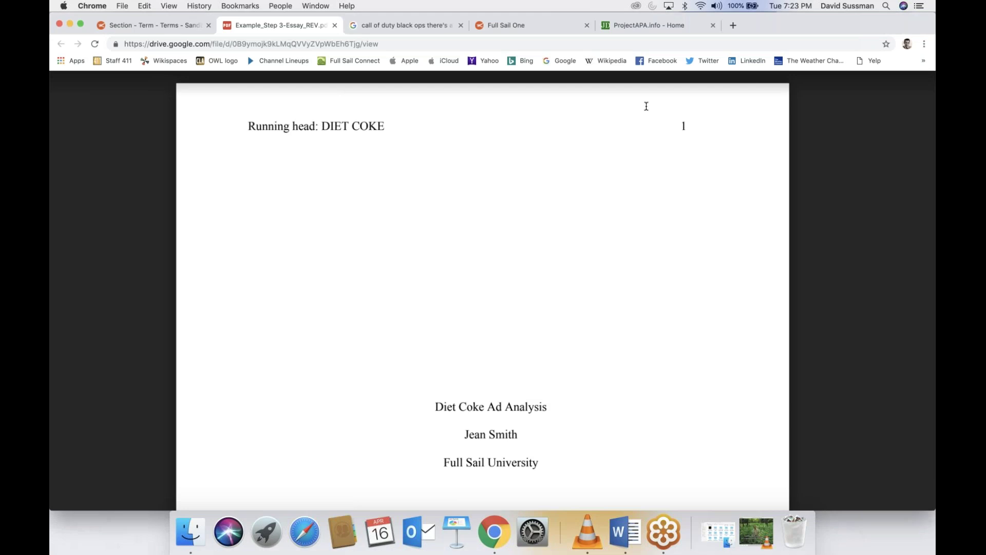
Step: Highlight the example's centred title 'Diet Coke Ad Analysis', then switch back to the Word template
scroll(527, 452, down, 3)
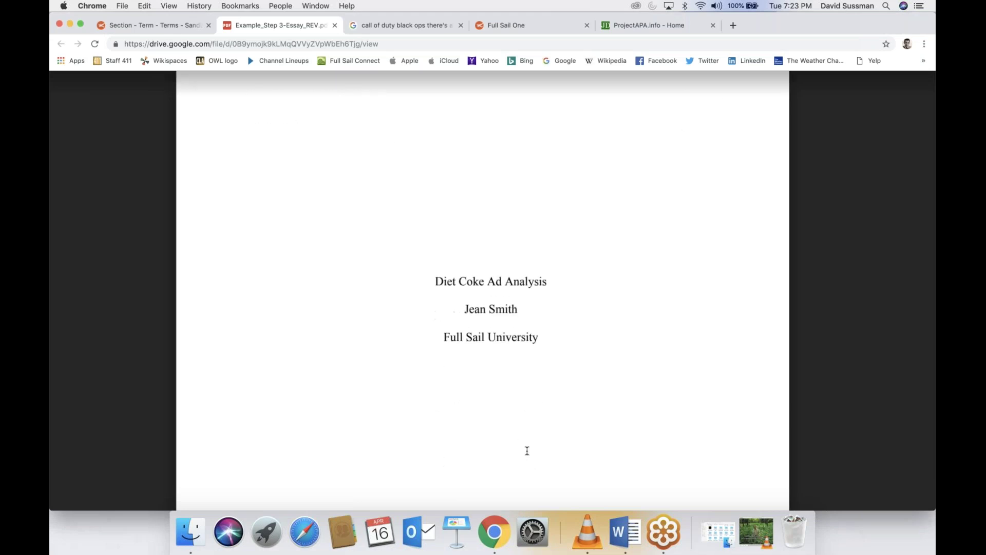
drag(434, 281, 544, 283)
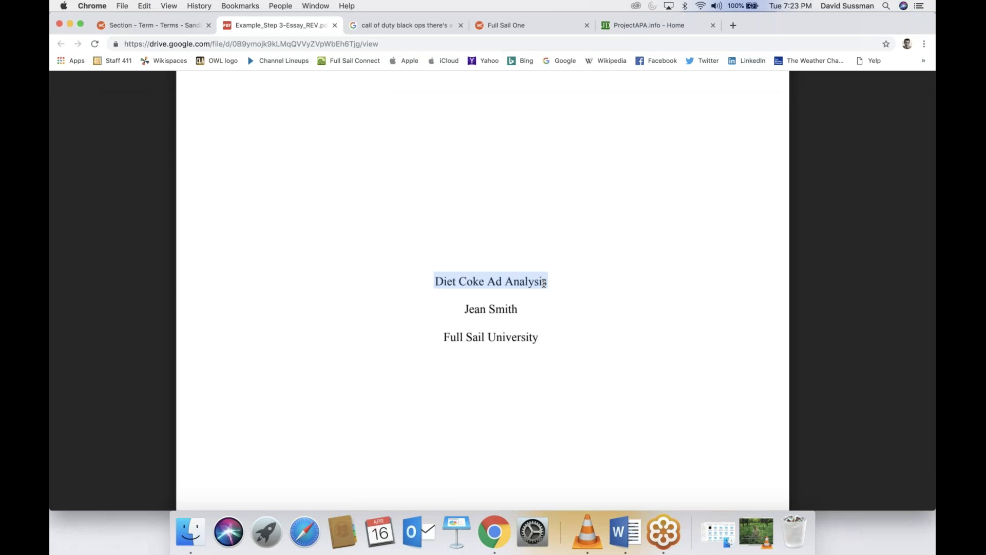
scroll(544, 283, up, 3)
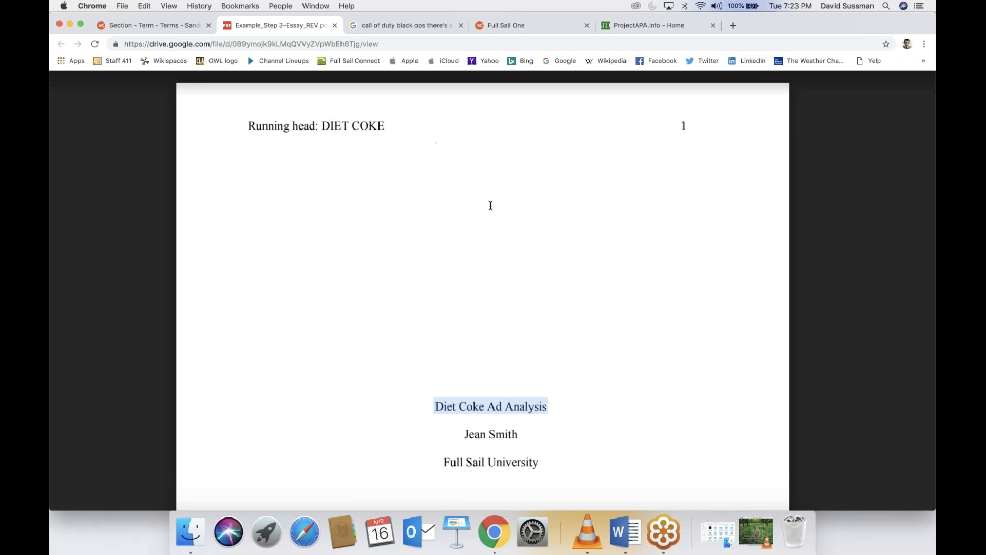
scroll(440, 239, down, 3)
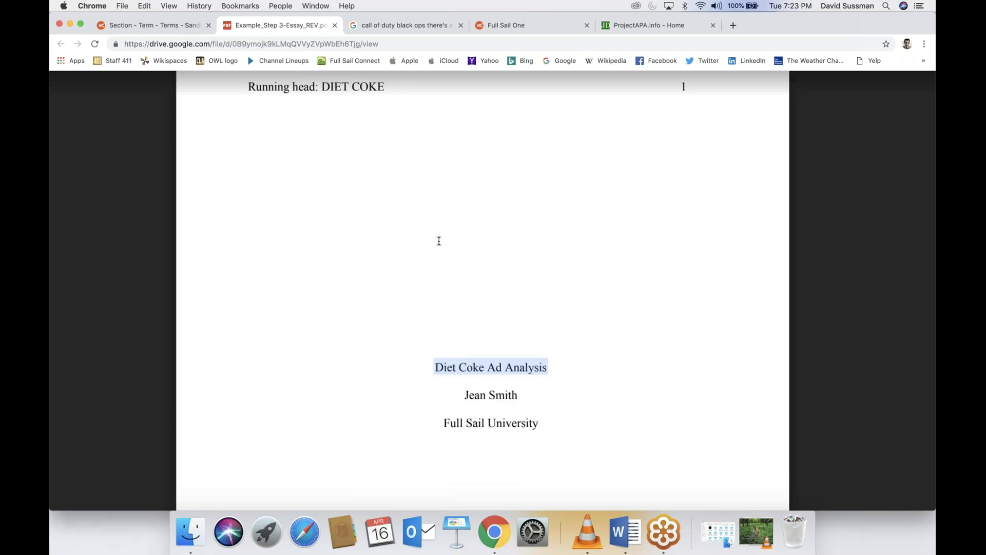
click(458, 292)
scroll(488, 308, down, 2)
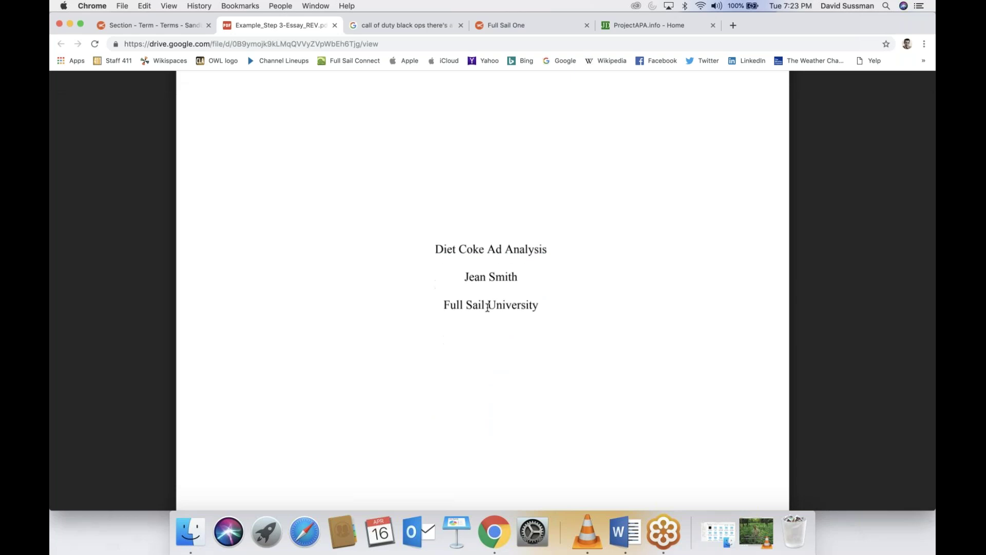
scroll(566, 315, down, 6)
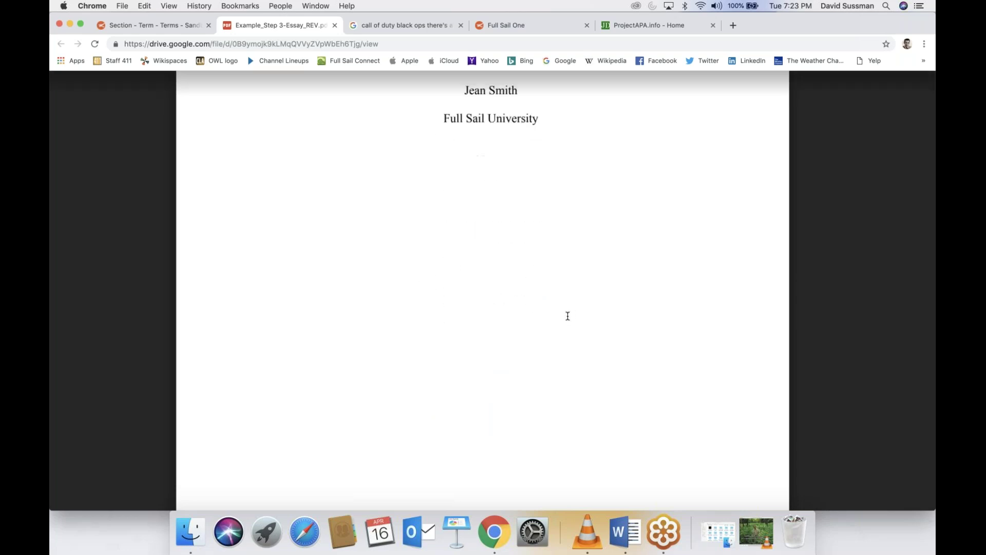
scroll(568, 315, down, 4)
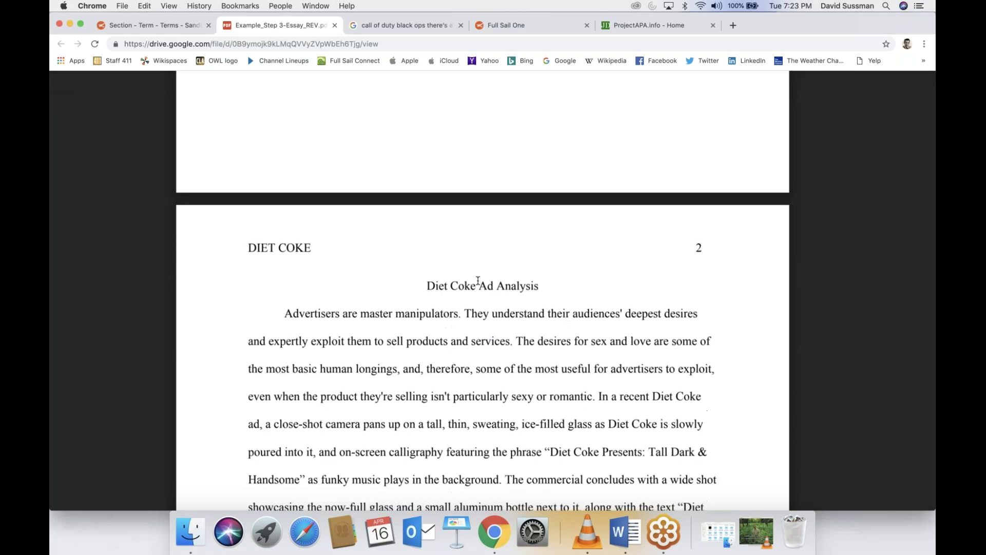
drag(427, 286, 536, 286)
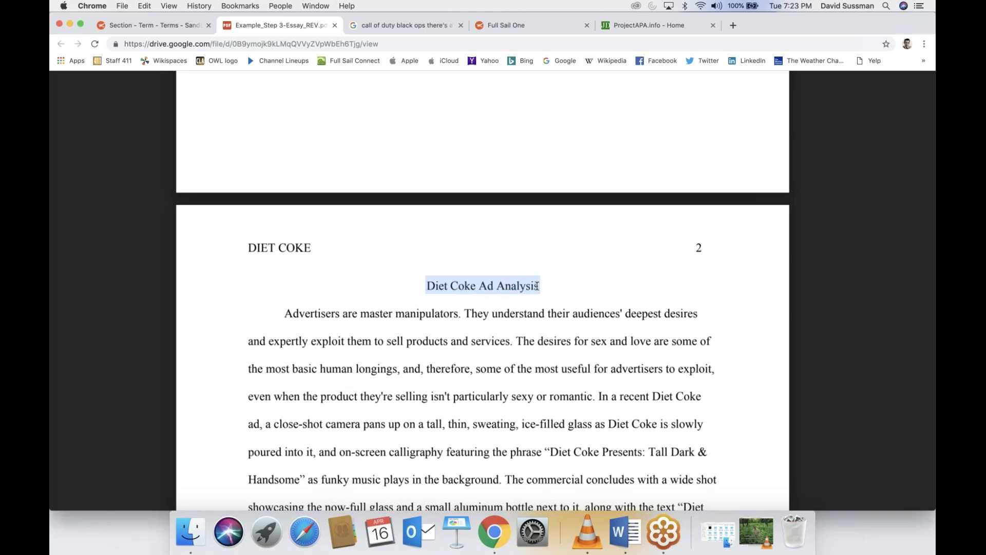
click(535, 300)
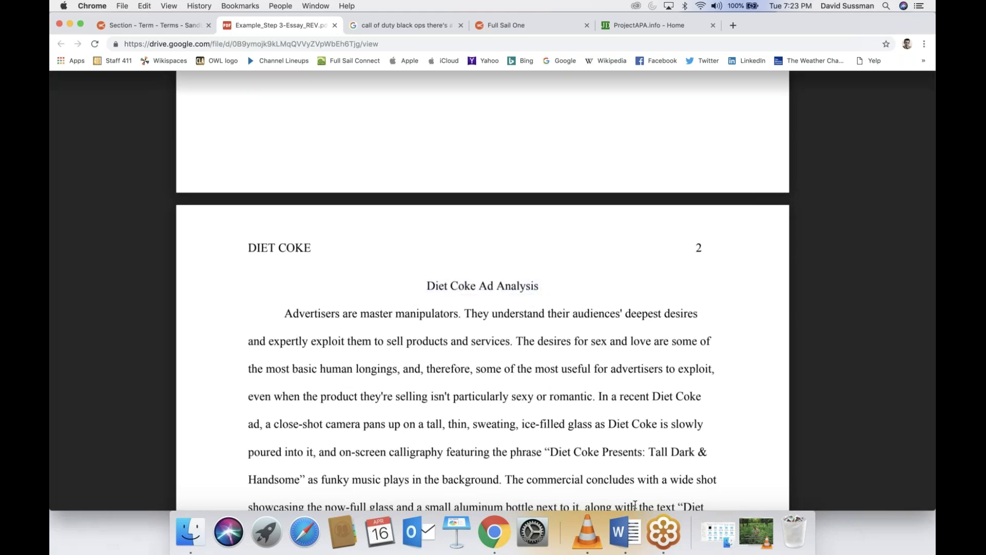
click(631, 546)
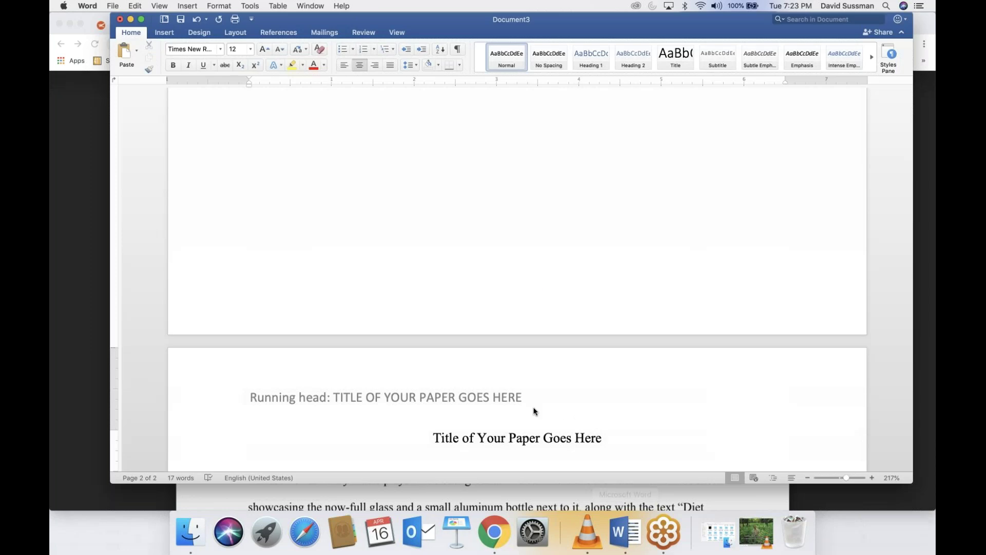
Step: Below the title, type a left-aligned, tab-indented line: 'You can start typing your paper here.'
scroll(592, 293, down, 5)
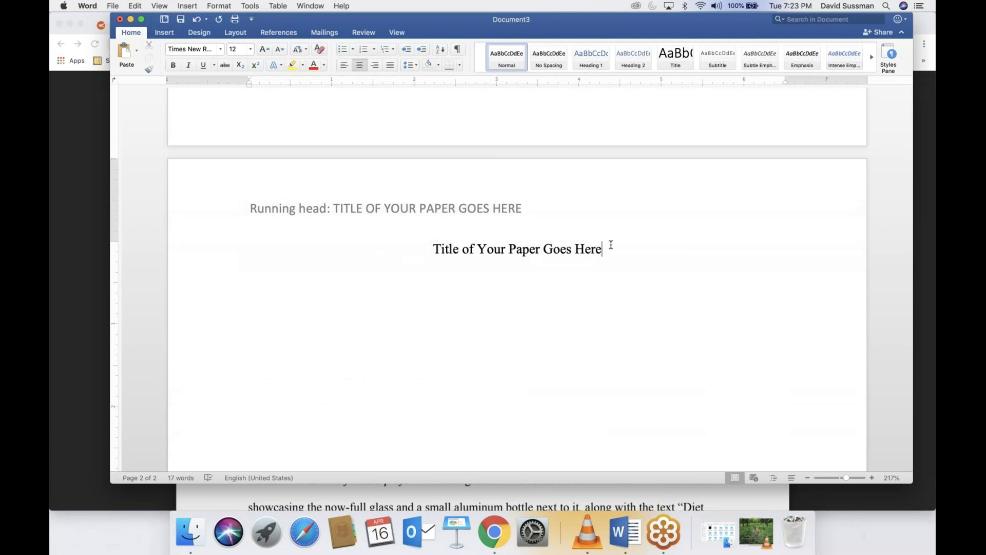
key(Return)
click(342, 69)
key(Tab)
text(You can st)
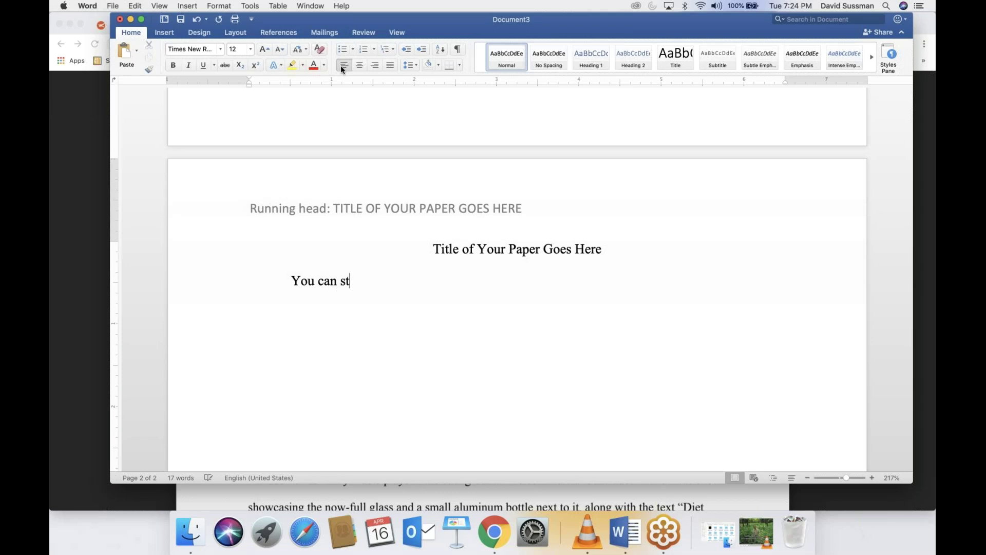
text(art typing your pap)
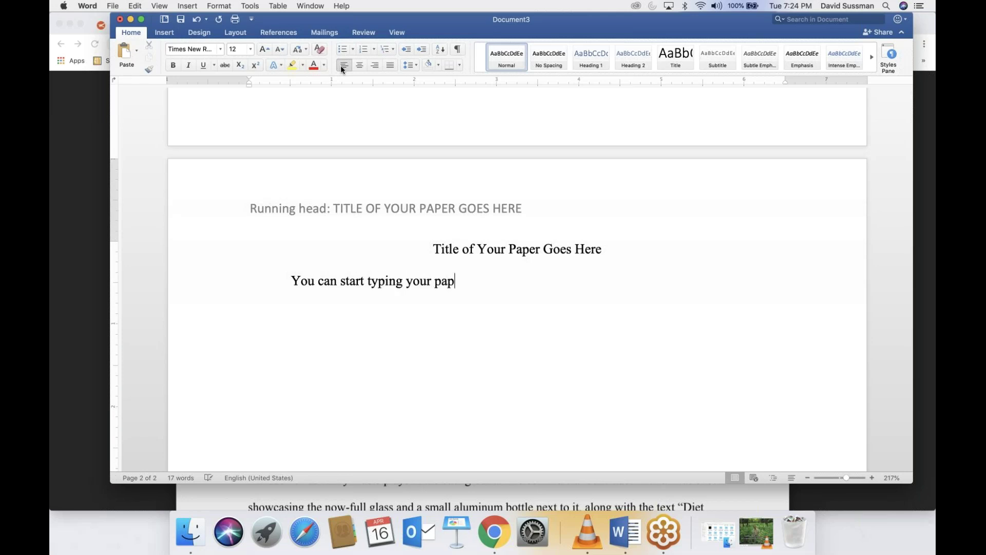
text(er here.)
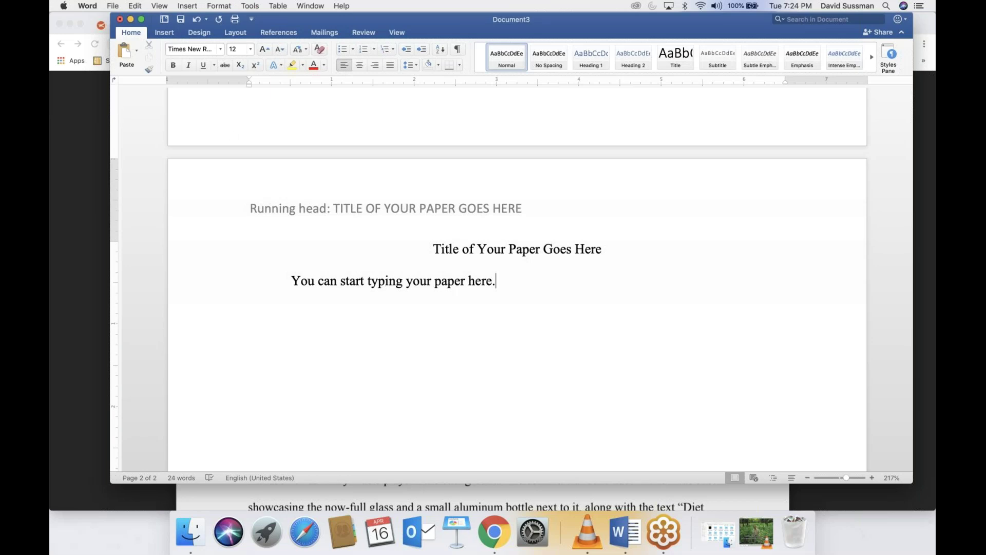
Step: Paste the sentence repeatedly so the paragraph holds seven copies of it
key(super+Left)
shift+click(497, 282)
key(super+c)
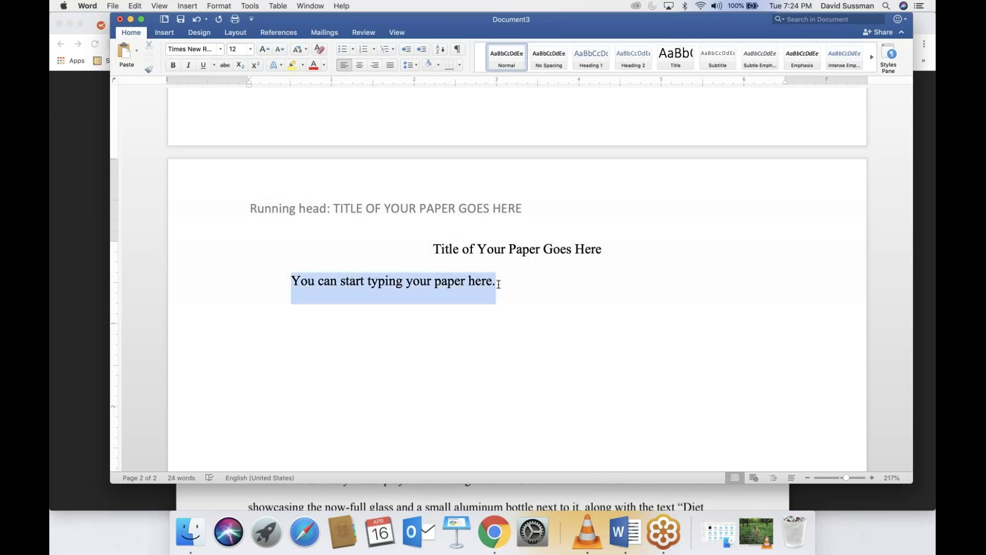
click(498, 284)
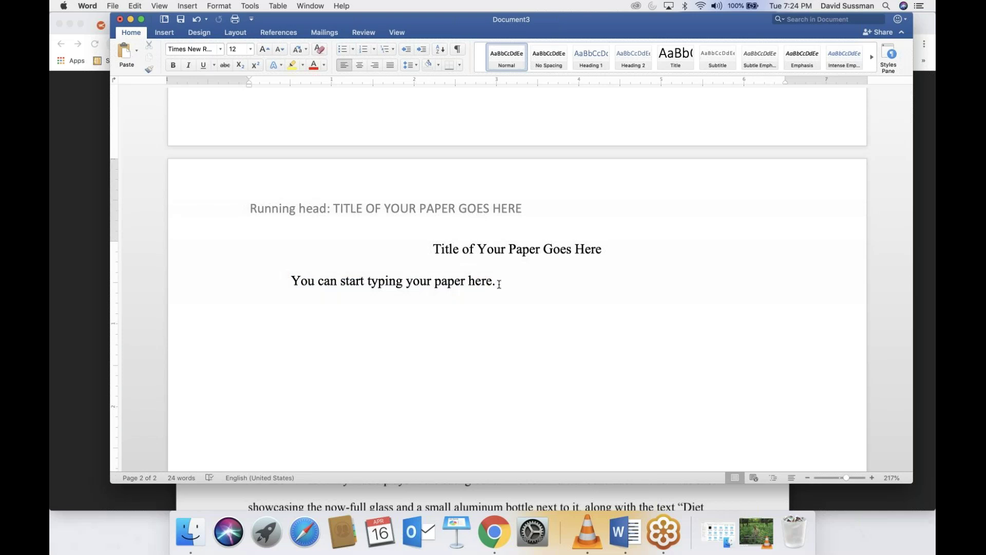
key(BackSpace)
text(.)
key(super+v)
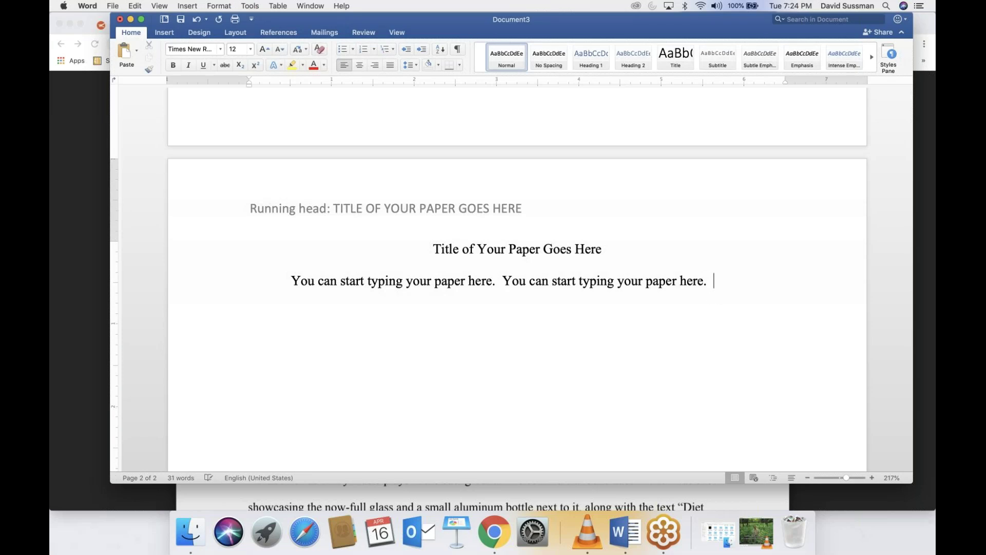
key(super+v)
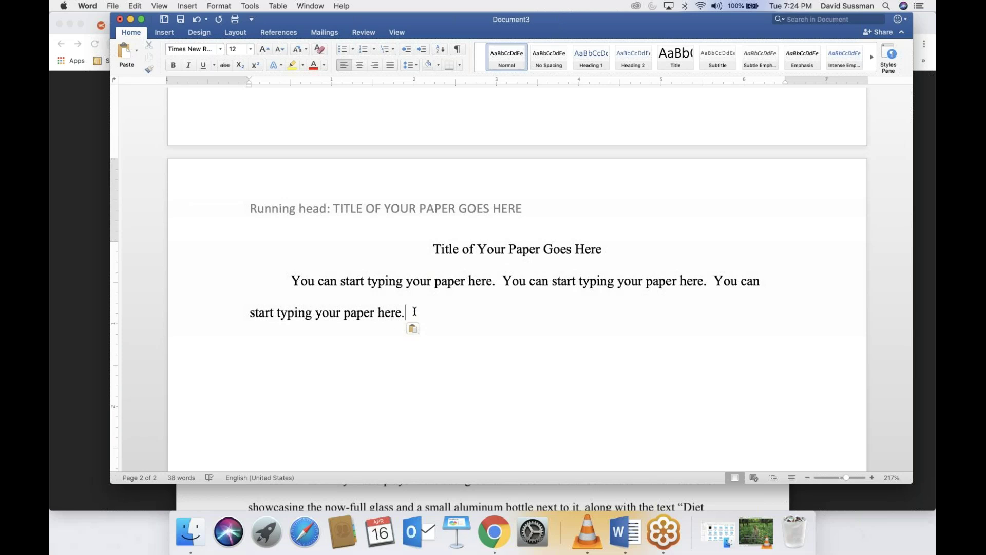
key(cmd+v)
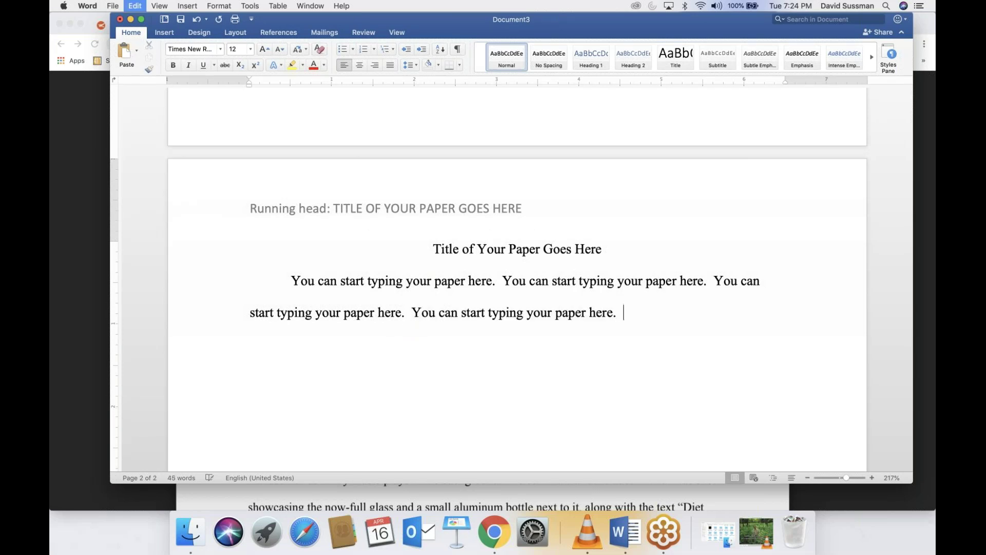
key(cmd+v)
text(v)
key(BackSpace)
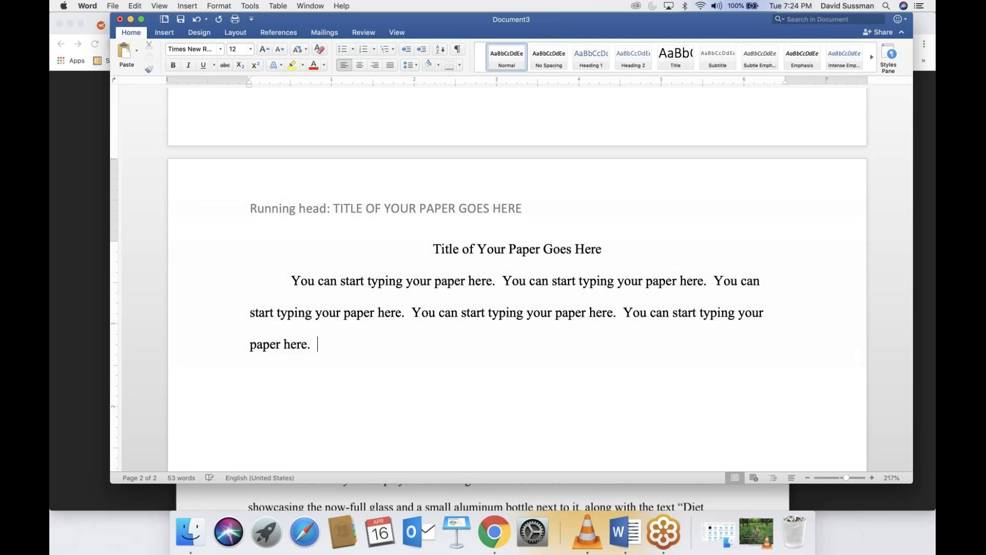
key(super+v)
key(super+v)
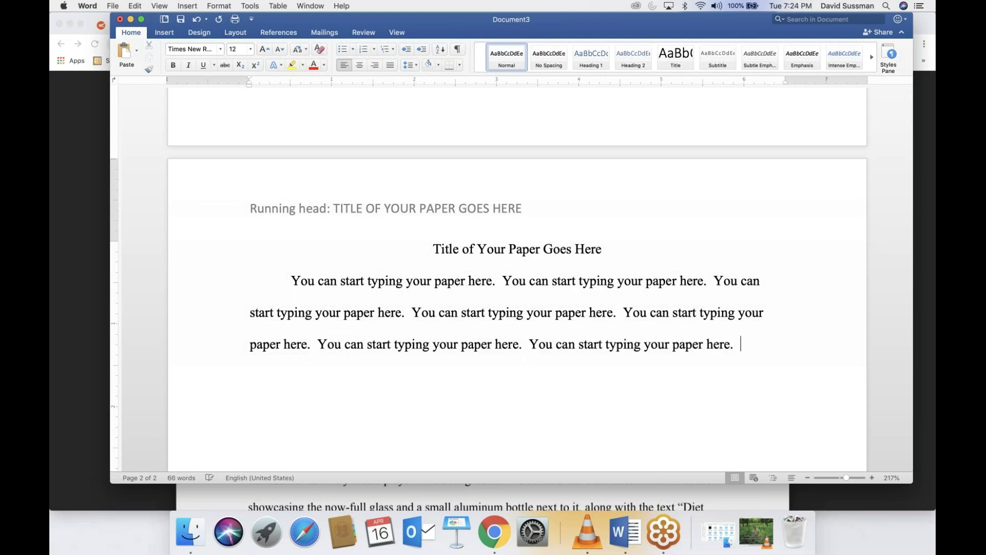
key(super+v)
Step: Lengthen the first body paragraph with several more pasted copies of the sentences
mouse_move(289, 279)
mouse_down()
mouse_move(402, 334)
mouse_move(434, 370)
mouse_up()
key(super+c)
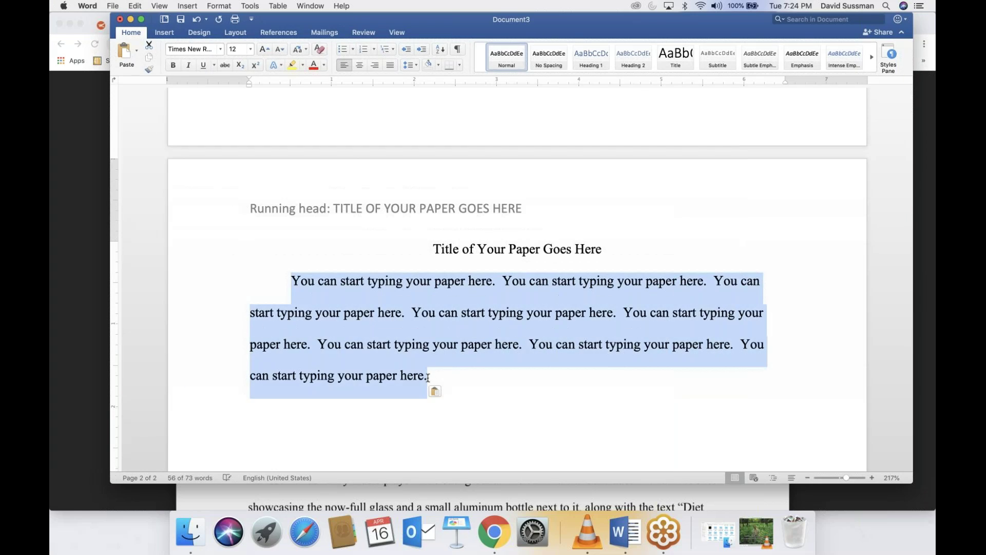
click(451, 374)
key(super+v)
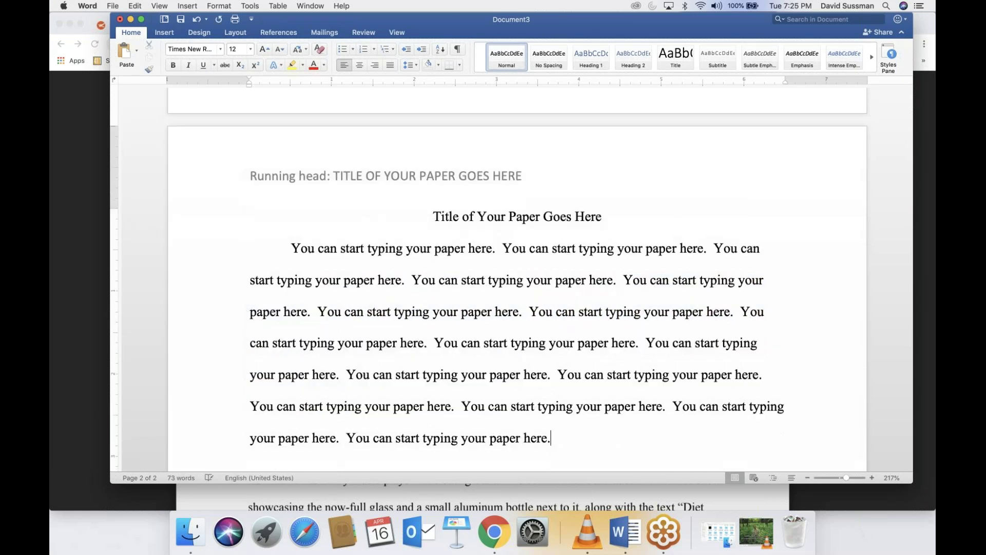
key(super+v)
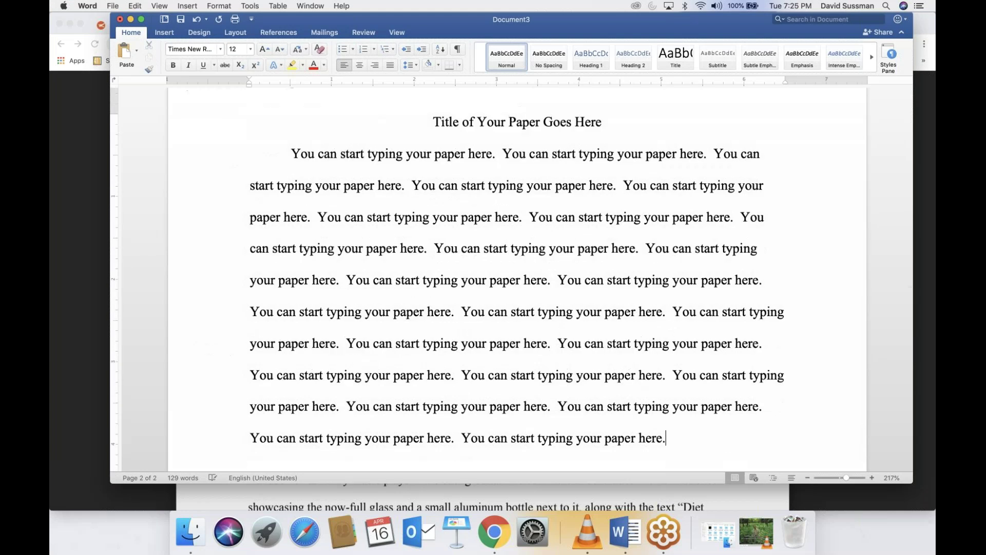
key(super+v)
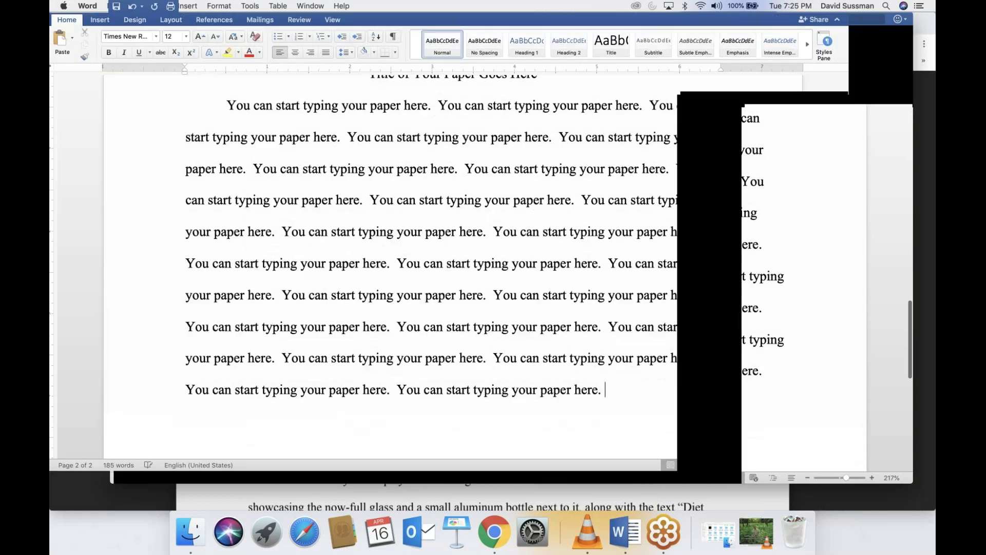
scroll(451, 387, up, 2)
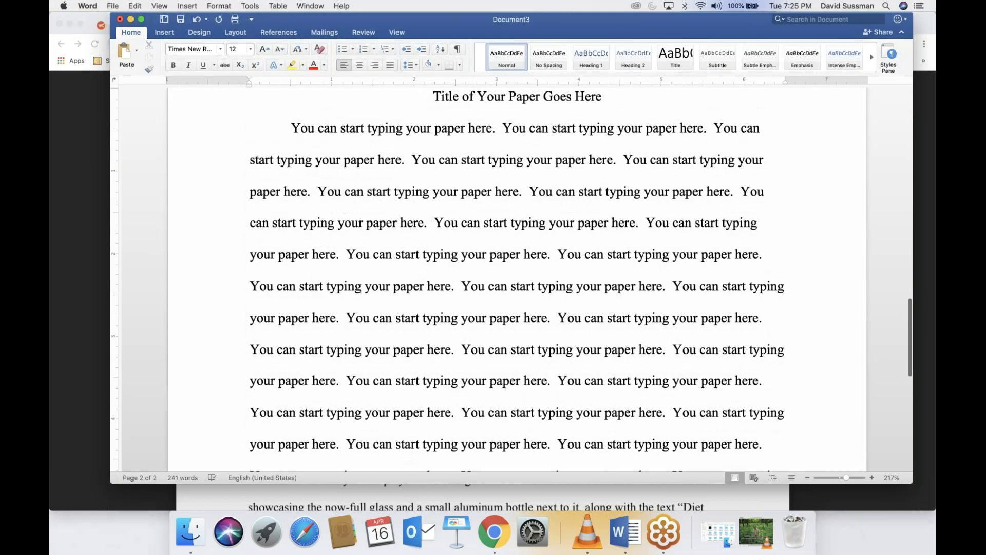
scroll(451, 388, down, 5)
scroll(451, 388, down, 2)
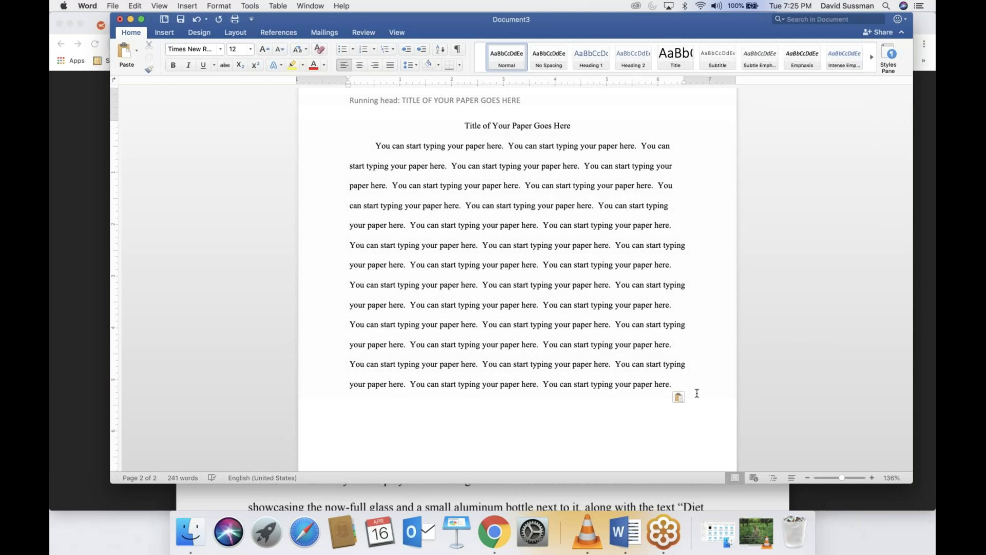
Step: Start a second paragraph of pasted sentences and extend the text to the document's end on page 3
key(Return)
key(super+v)
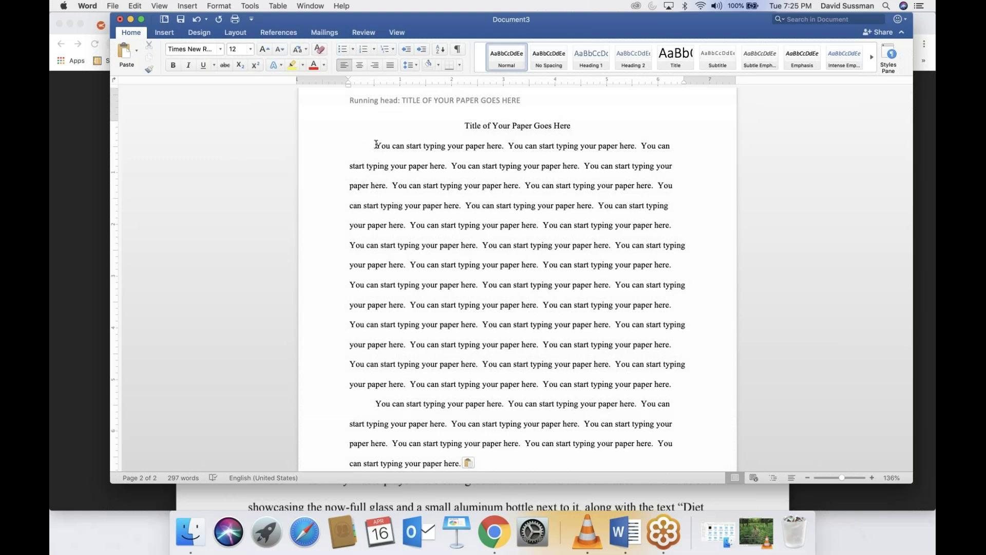
drag(375, 145, 538, 343)
key(super+c)
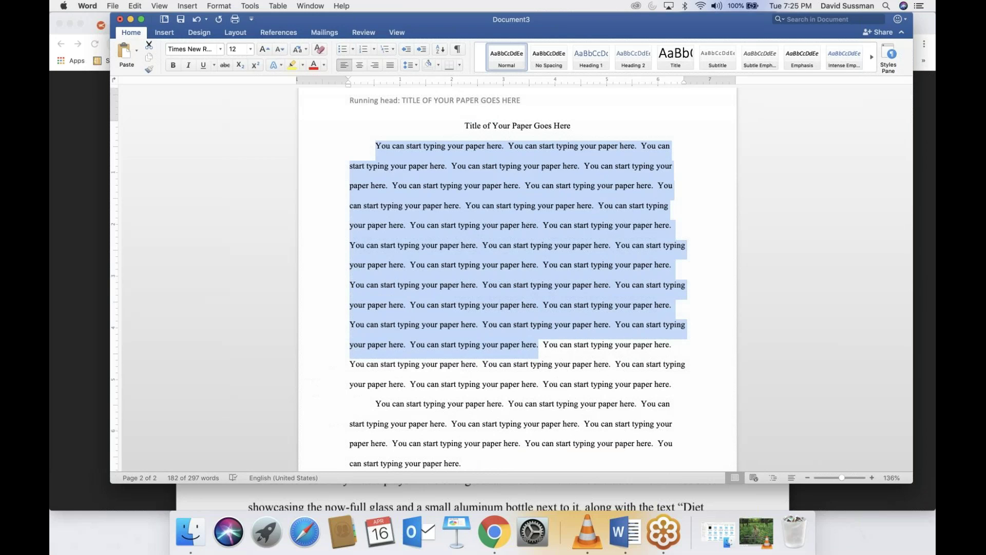
drag(376, 403, 445, 424)
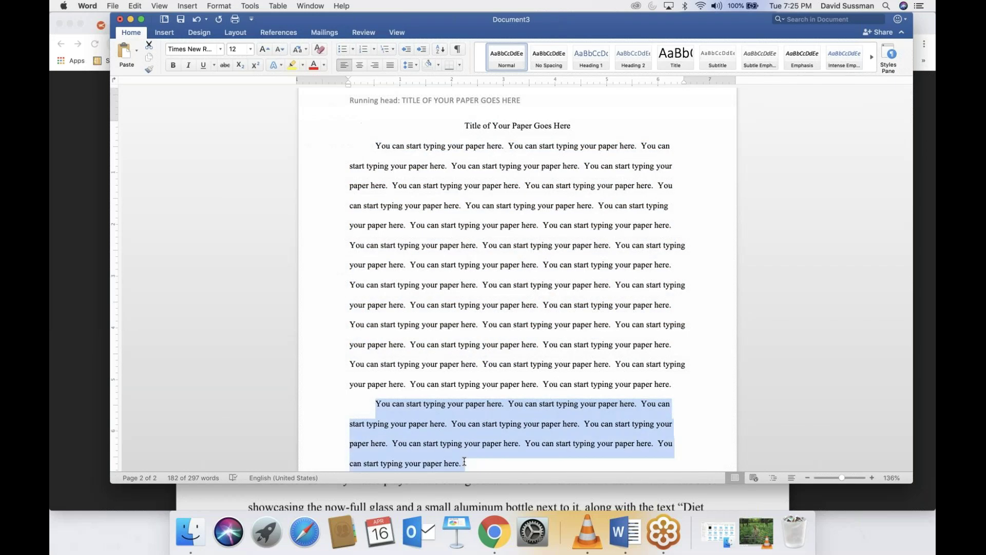
key(super+End)
key(super+z)
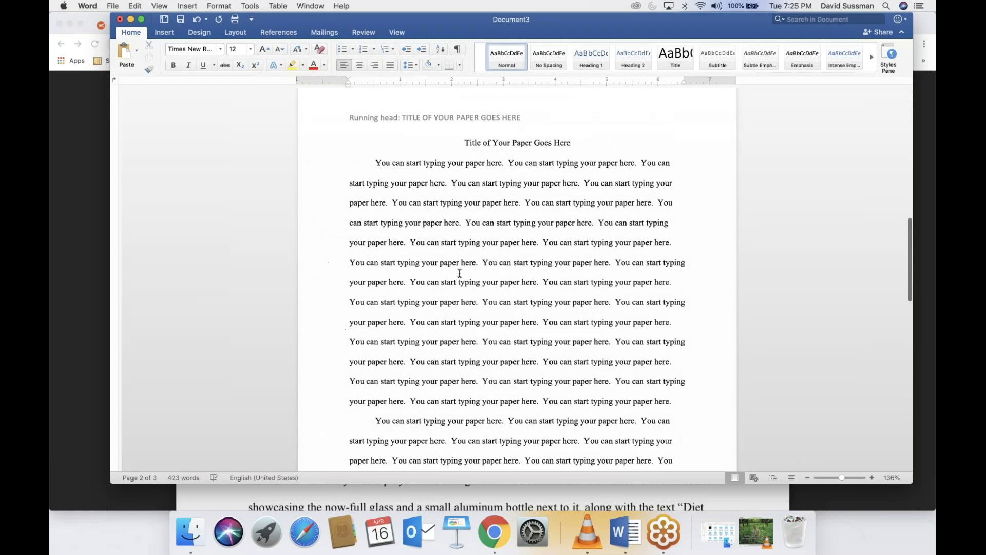
click(582, 143)
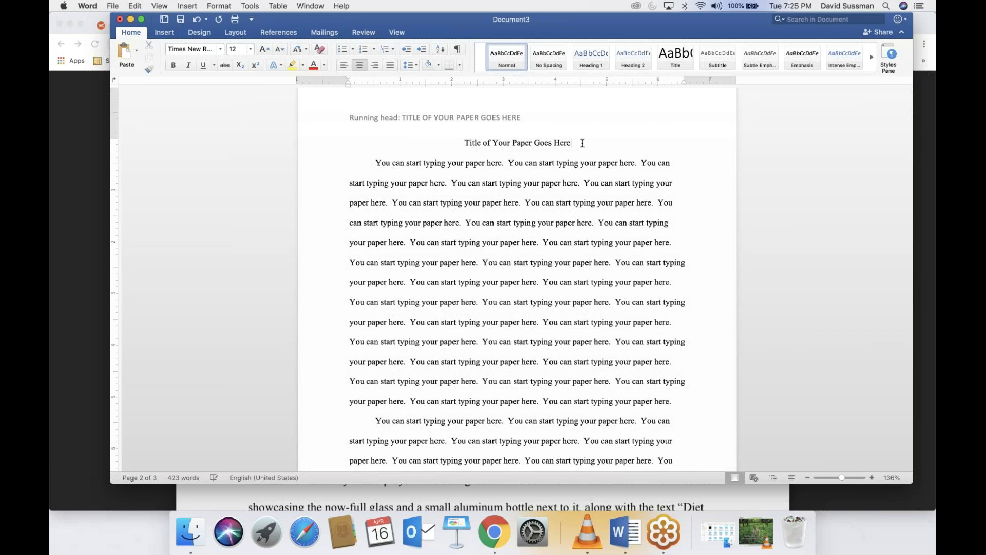
key(Return)
scroll(655, 329, down, 2)
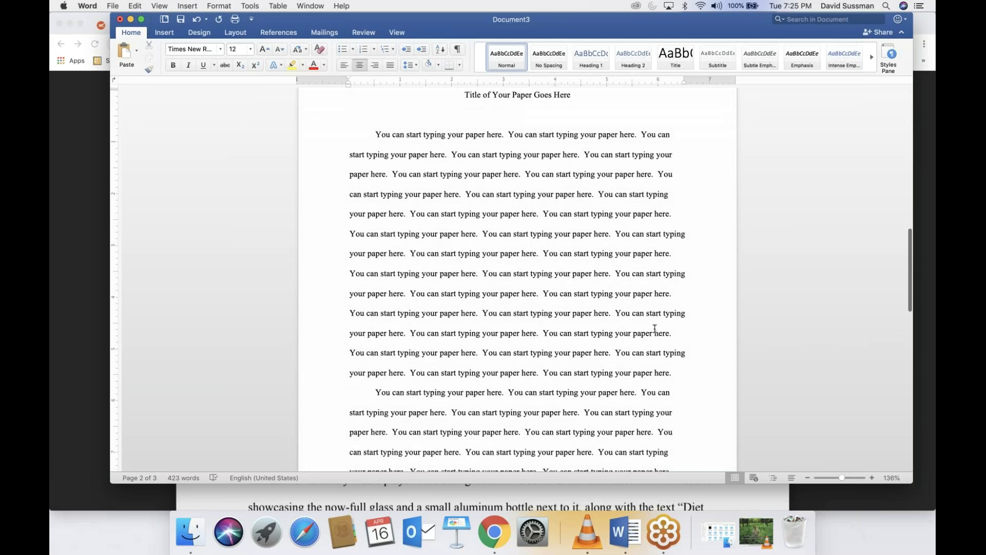
click(673, 372)
key(Return)
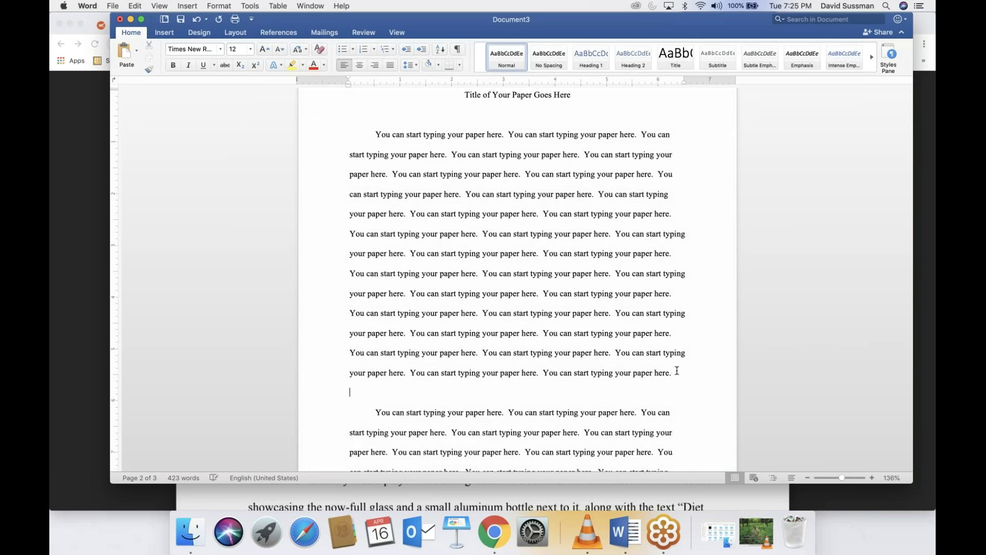
key(BackSpace)
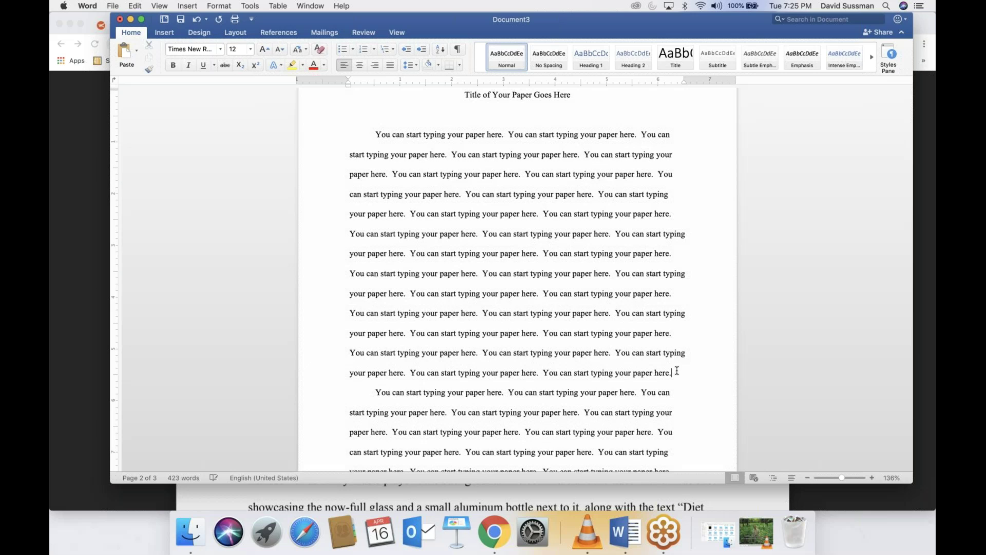
key(Return)
key(BackSpace)
key(super+Up)
key(super+Up)
key(BackSpace)
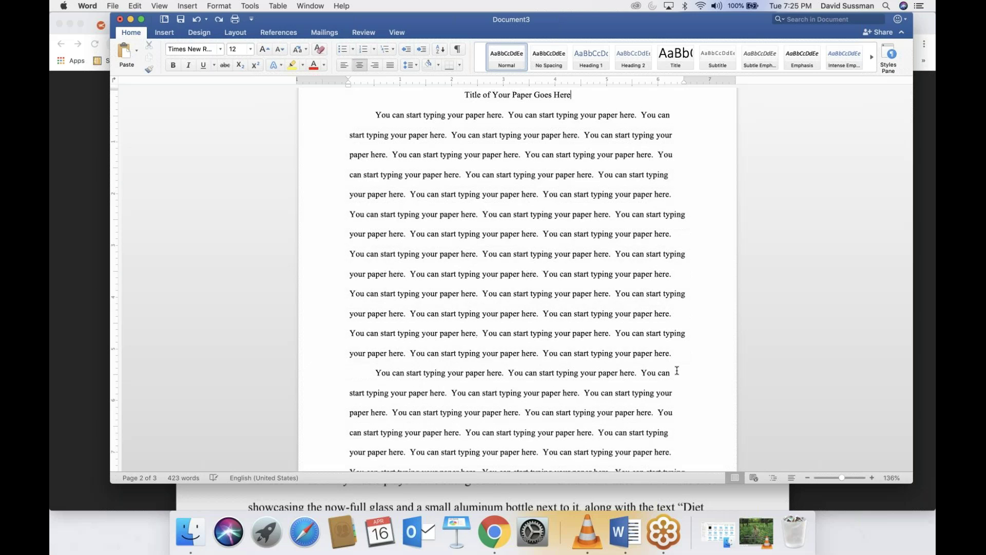
scroll(684, 410, up, 3)
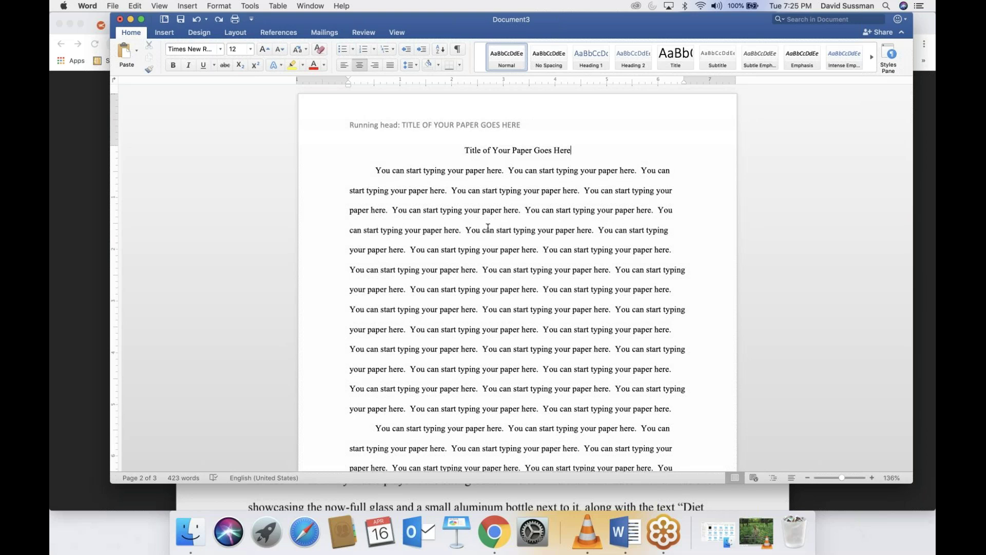
click(77, 122)
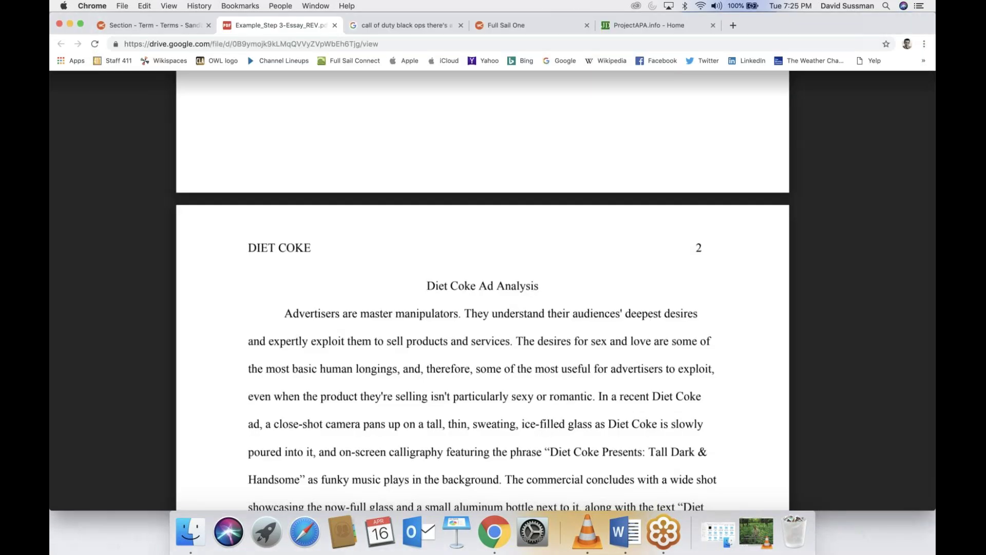
Step: Scroll through the Diet Coke example PDF, then bring the Word paper back to the front
scroll(77, 121, down, 5)
scroll(355, 156, down, 3)
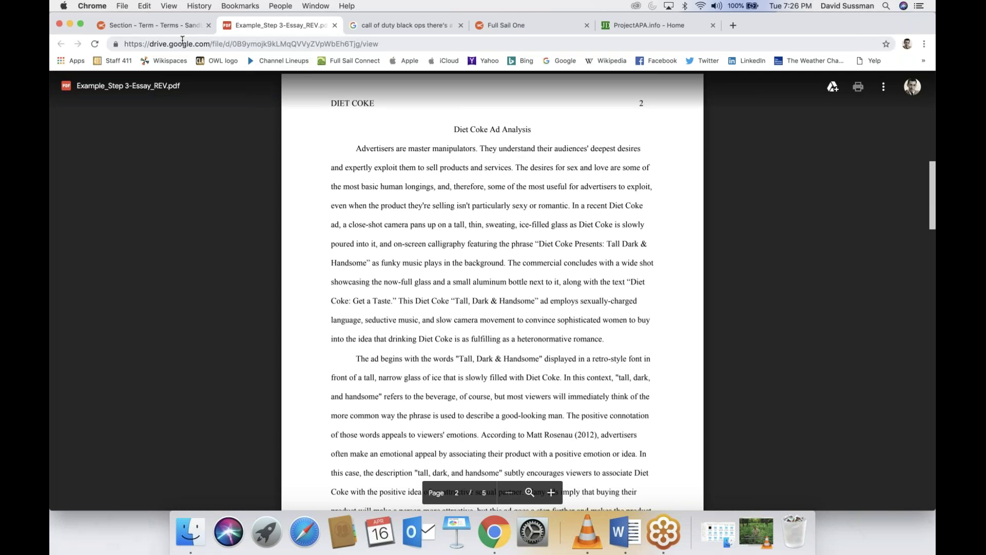
click(624, 531)
Step: Paste two more filler paragraphs after the last sentence on page 3
scroll(462, 265, down, 10)
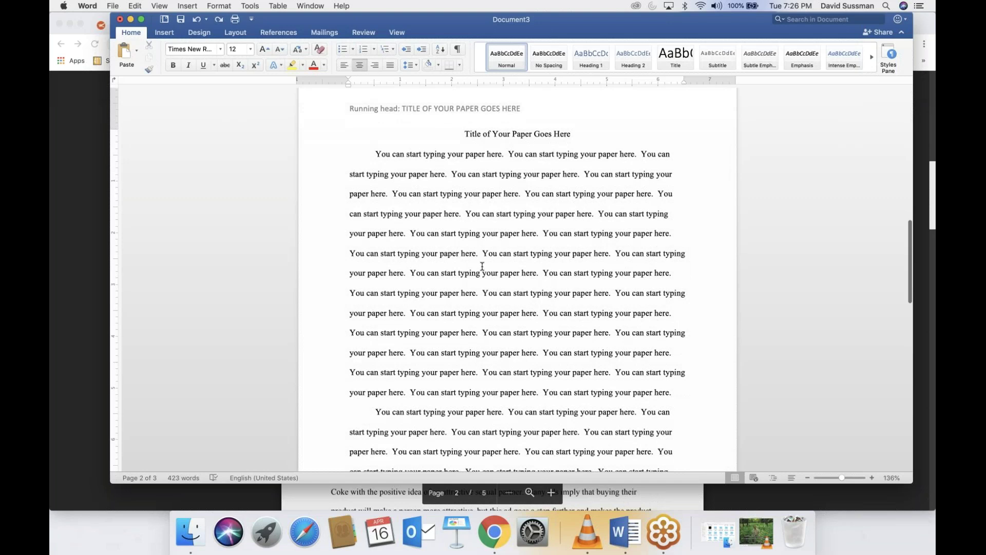
scroll(481, 265, down, 8)
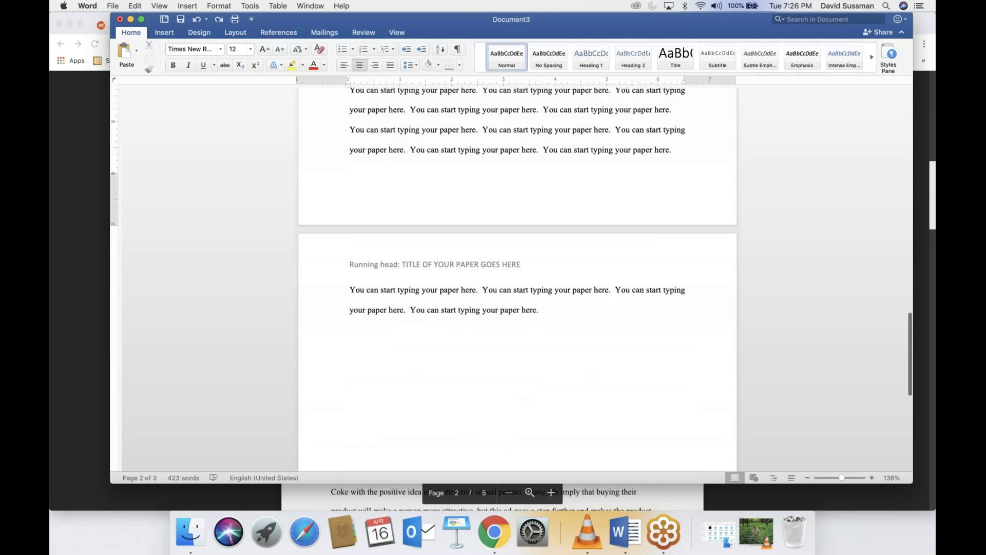
click(550, 311)
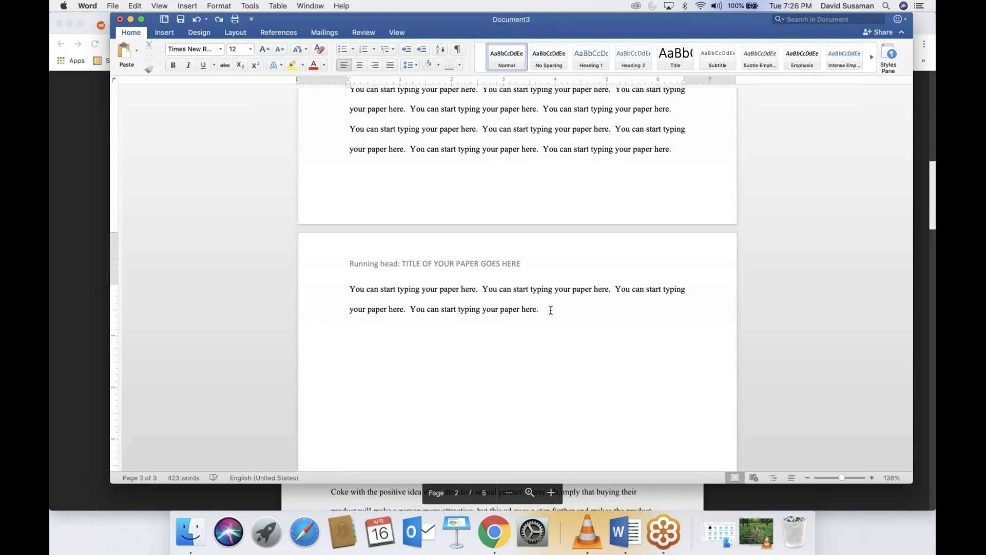
key(Return)
key(super+v)
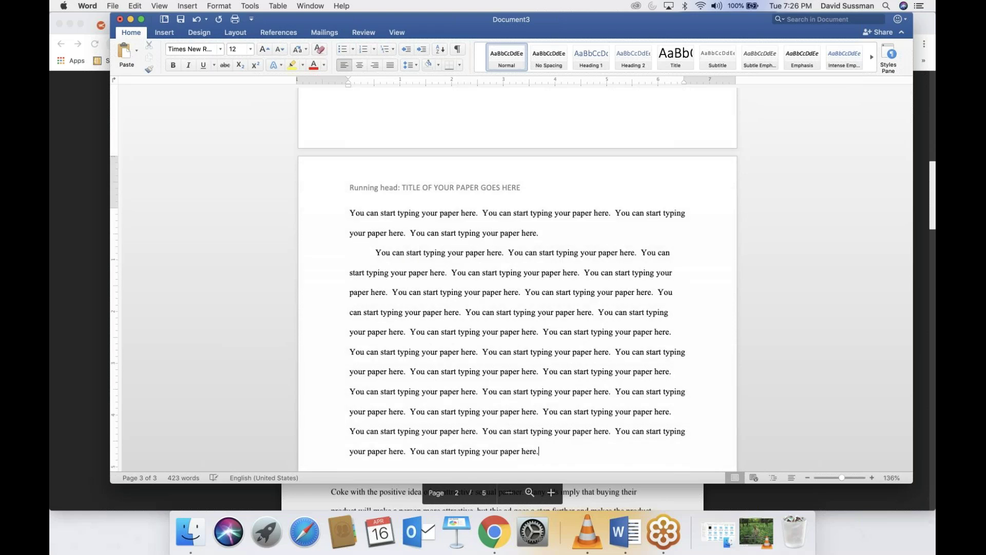
key(Return)
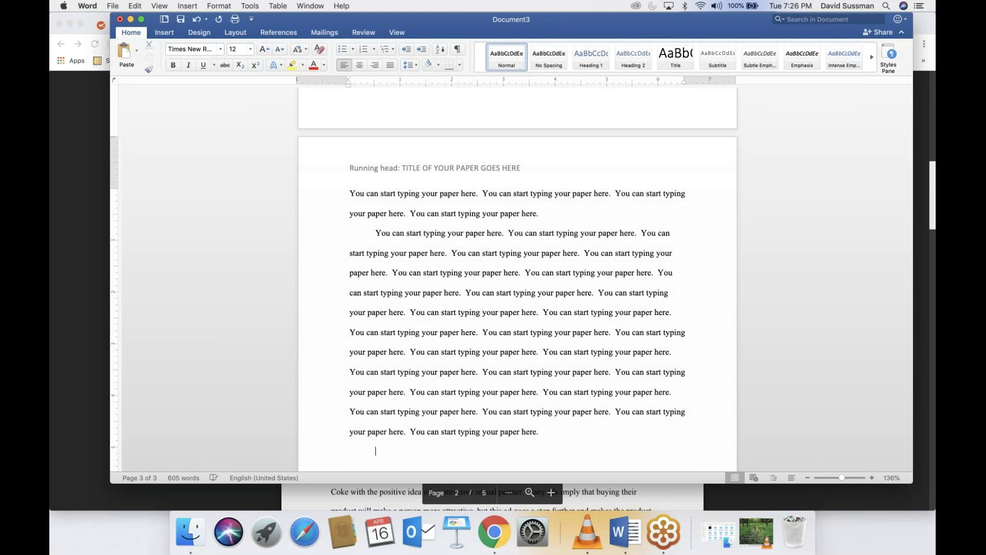
key(super+v)
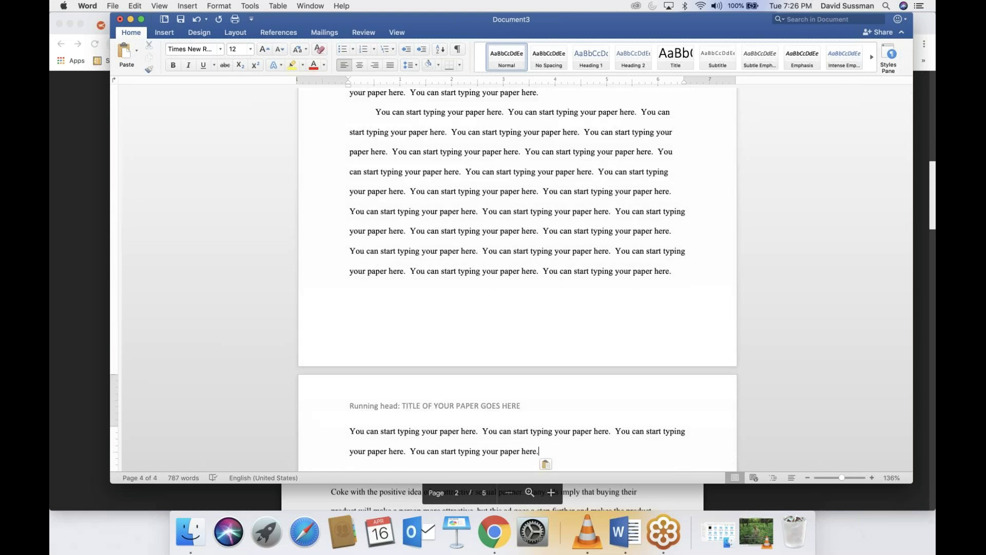
key(Return)
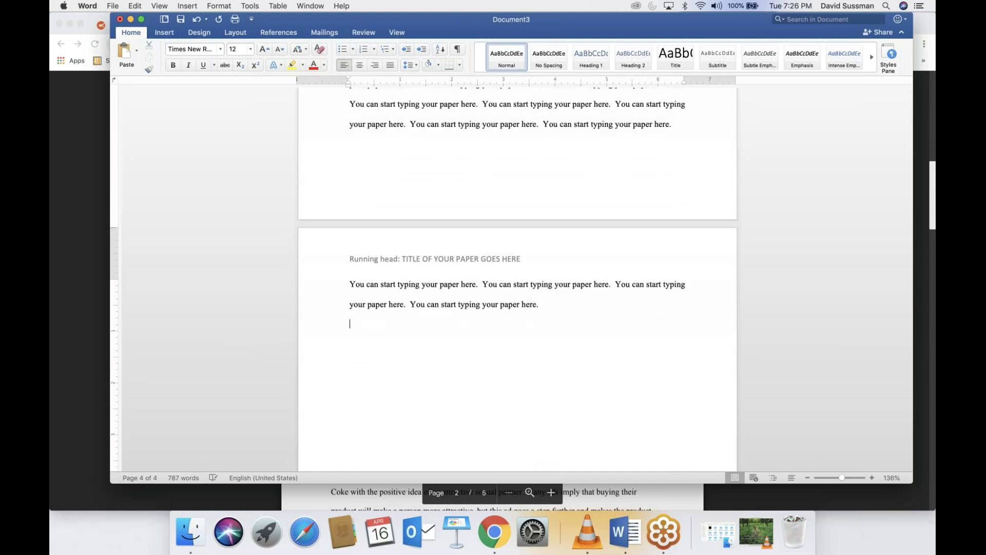
Step: Paste another long filler paragraph, reaching 969 words, and start a new blank page 5
scroll(567, 374, down, 5)
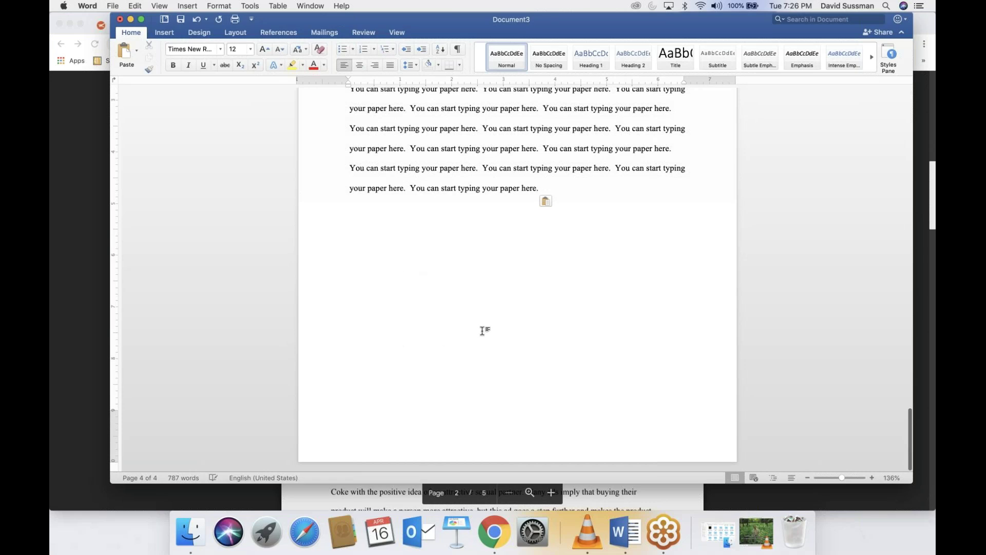
scroll(484, 308, up, 3)
key(super+v)
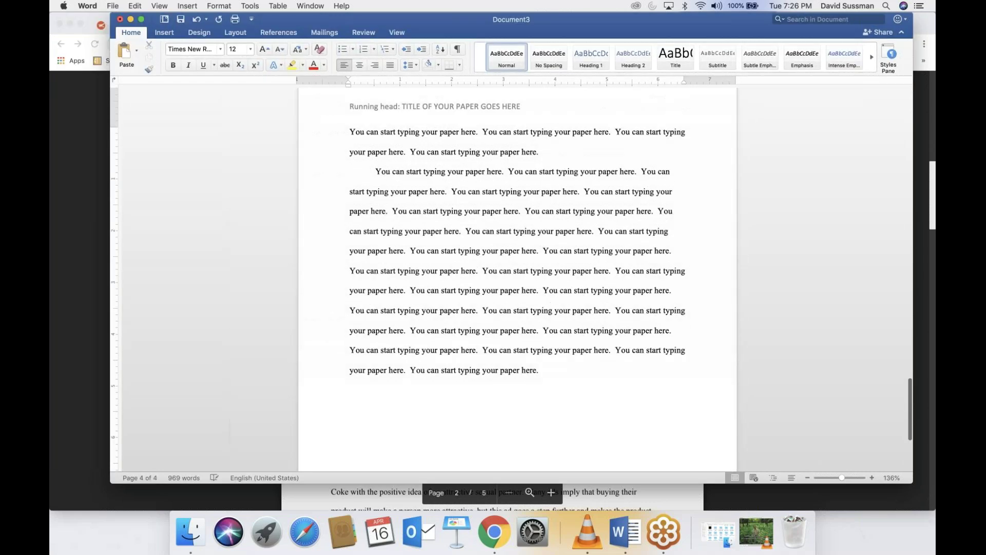
scroll(559, 308, down, 3)
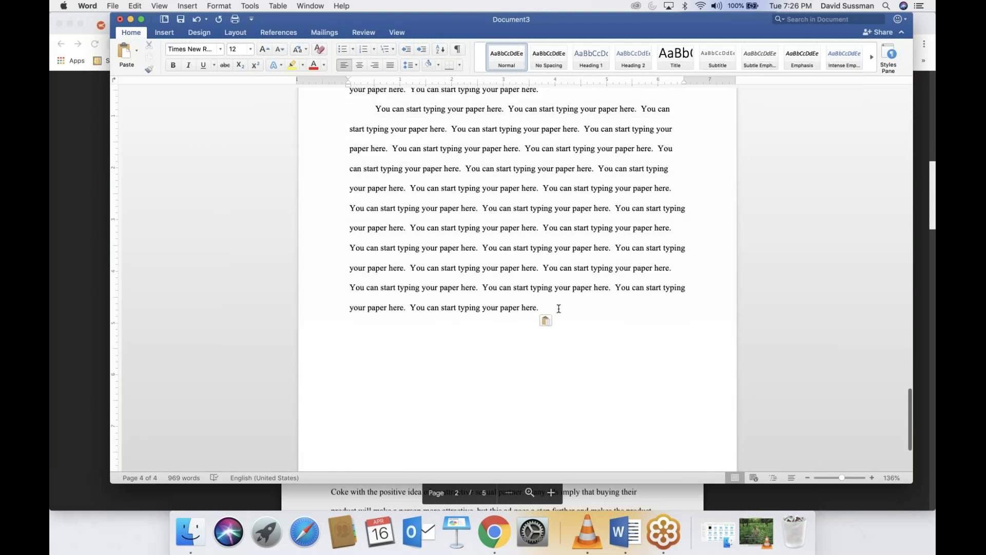
scroll(559, 309, up, 5)
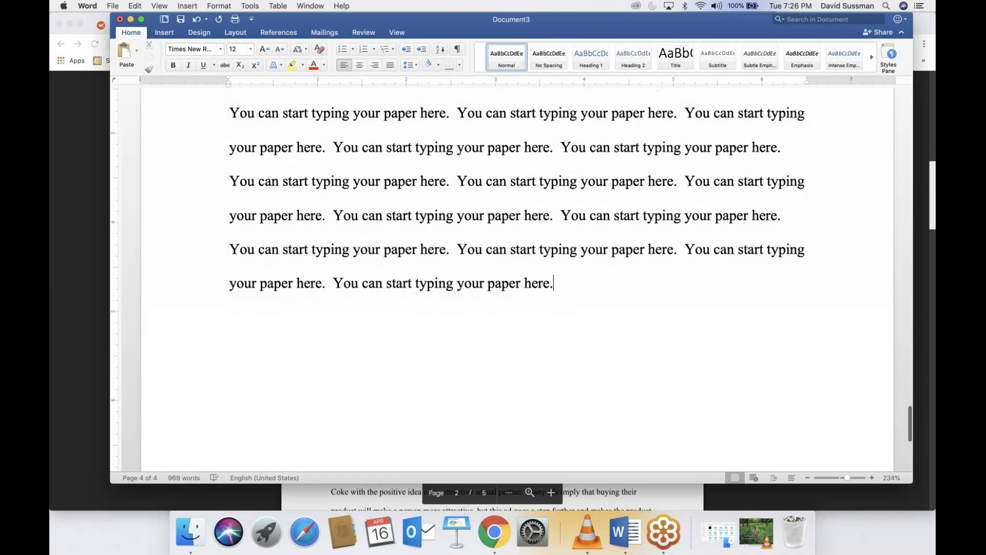
scroll(504, 273, down, 2)
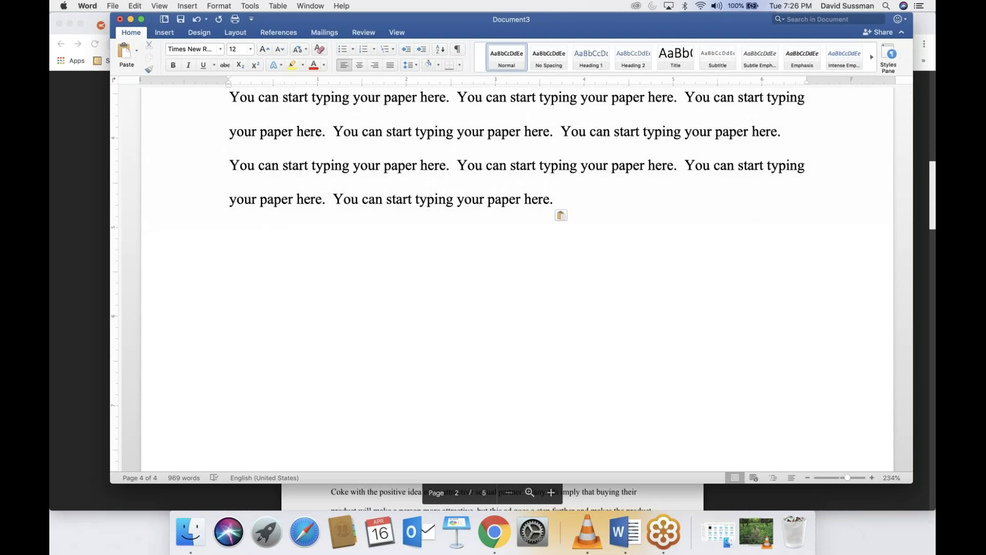
key(Return)
key(Return)
key(Return)
key(Return)
key(Return)
key(Return)
key(Return)
key(Return)
key(Return)
key(Return)
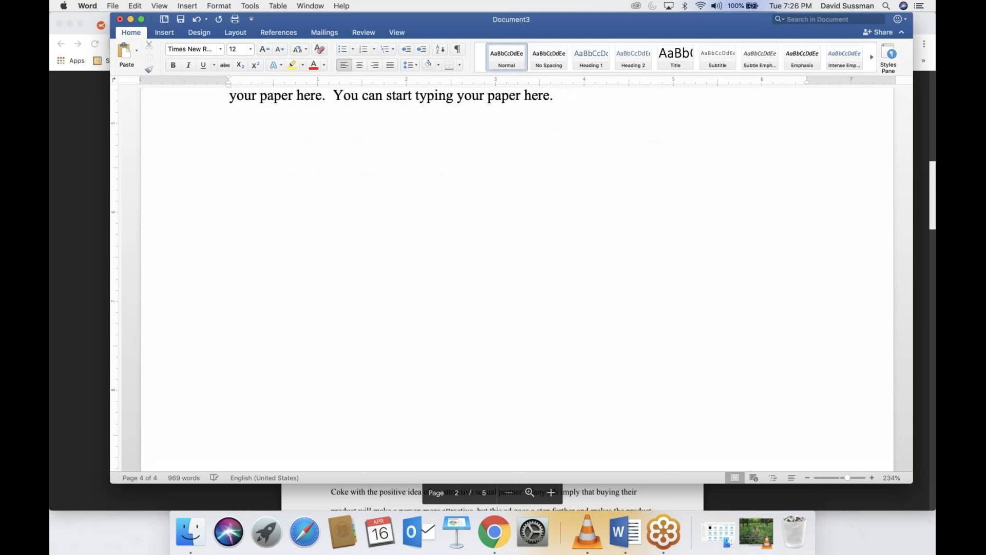
key(Return)
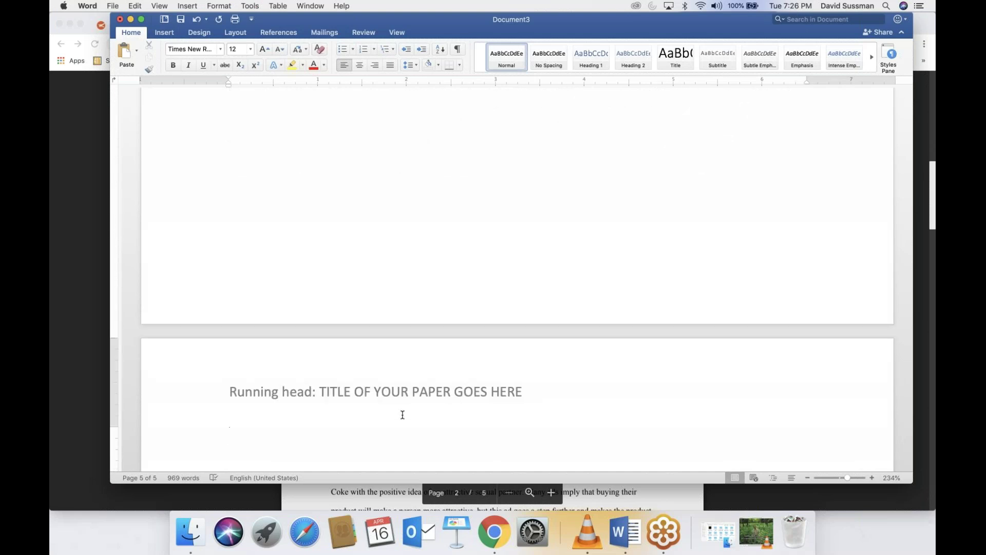
Step: Type a centred 'References' heading at the top of page 5
click(360, 64)
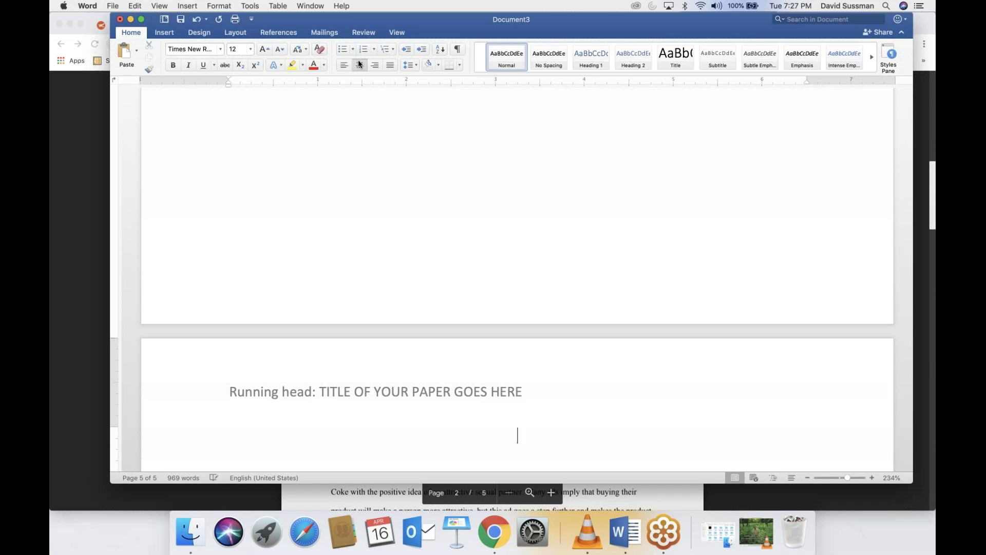
text(References)
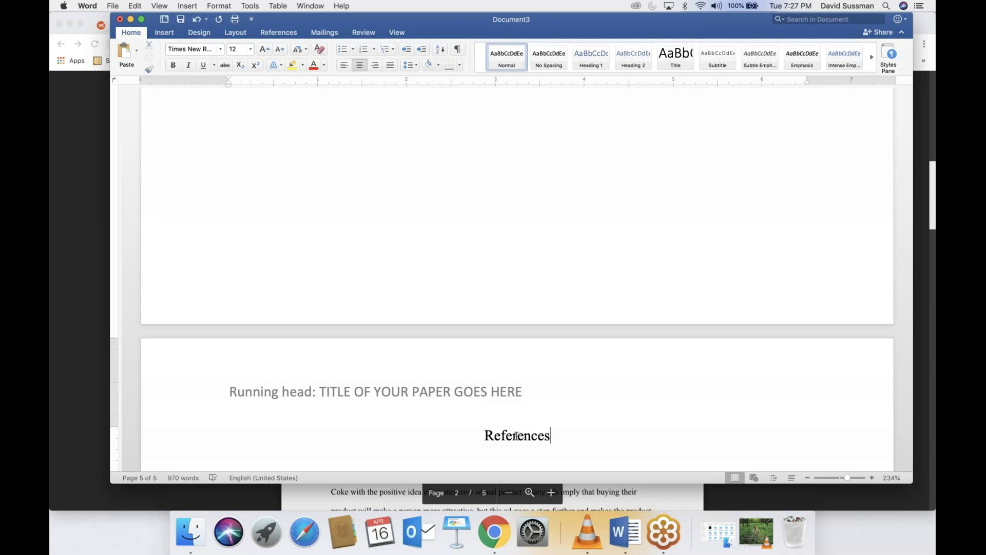
scroll(537, 427, down, 3)
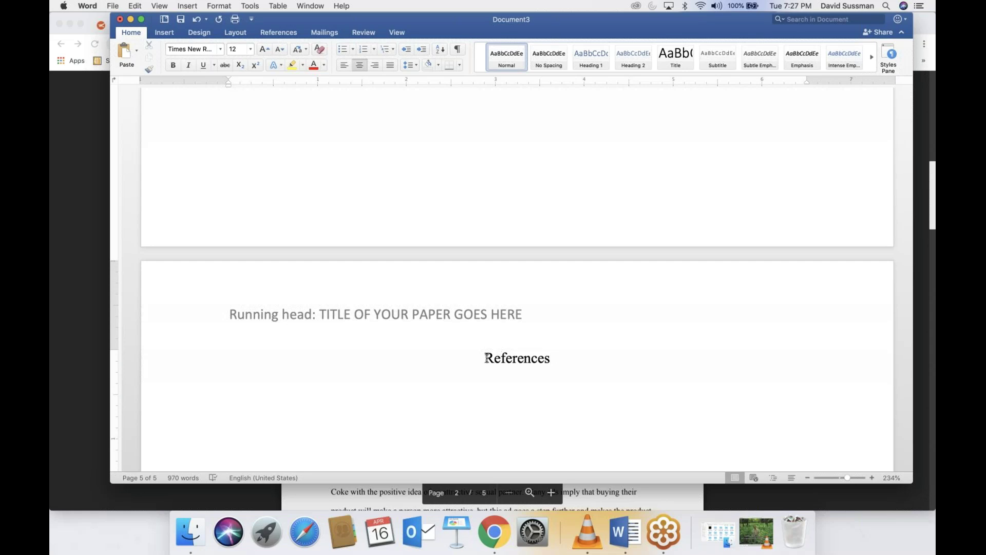
drag(485, 358, 555, 360)
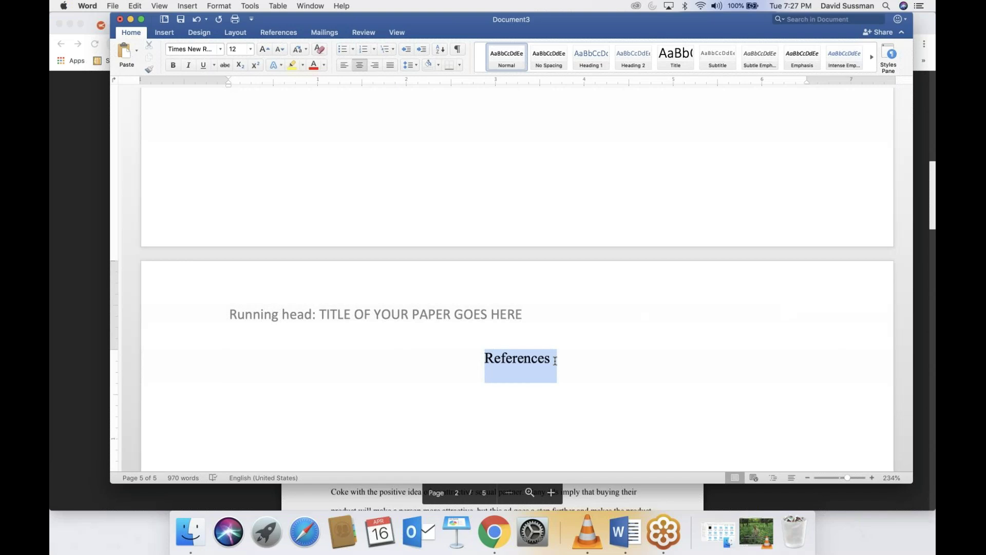
click(555, 361)
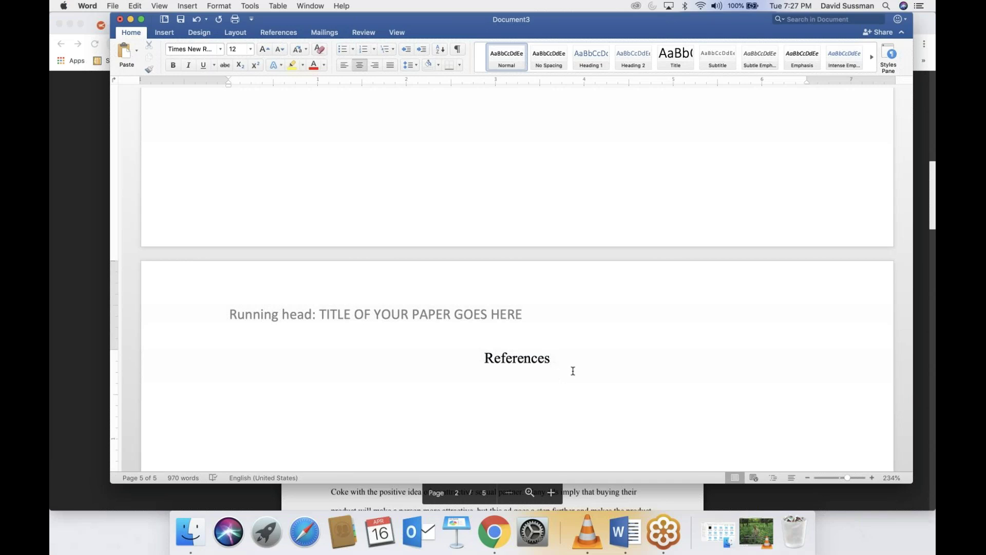
scroll(573, 371, down, 3)
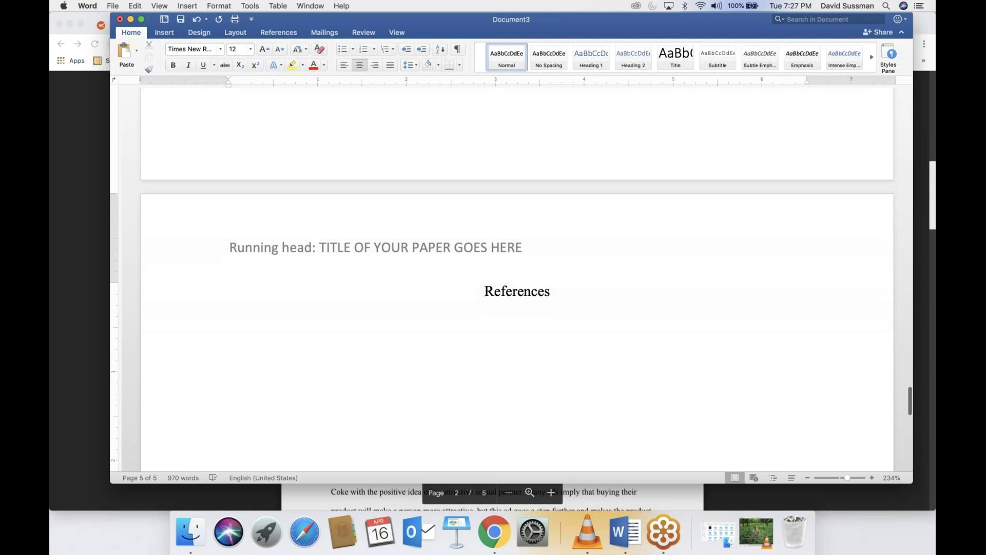
scroll(573, 370, down, 4)
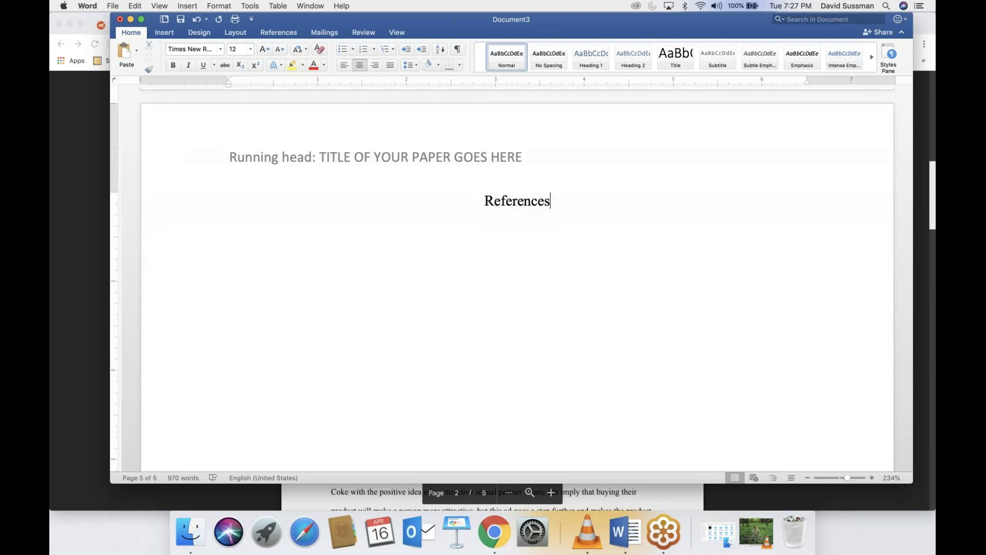
Step: Delete 'Running head:' from the page 2 header so only the paper title remains
scroll(517, 277, up, 15)
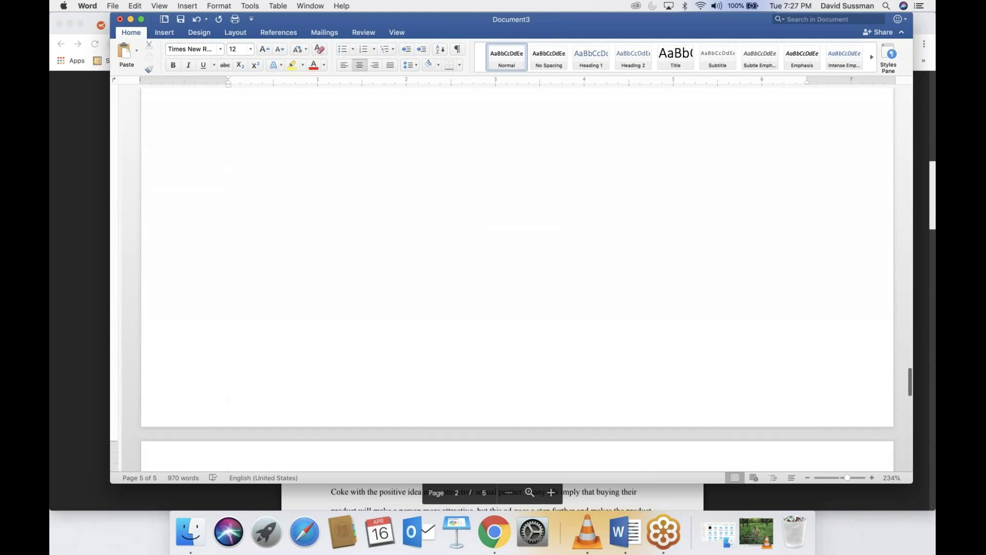
scroll(517, 278, up, 4)
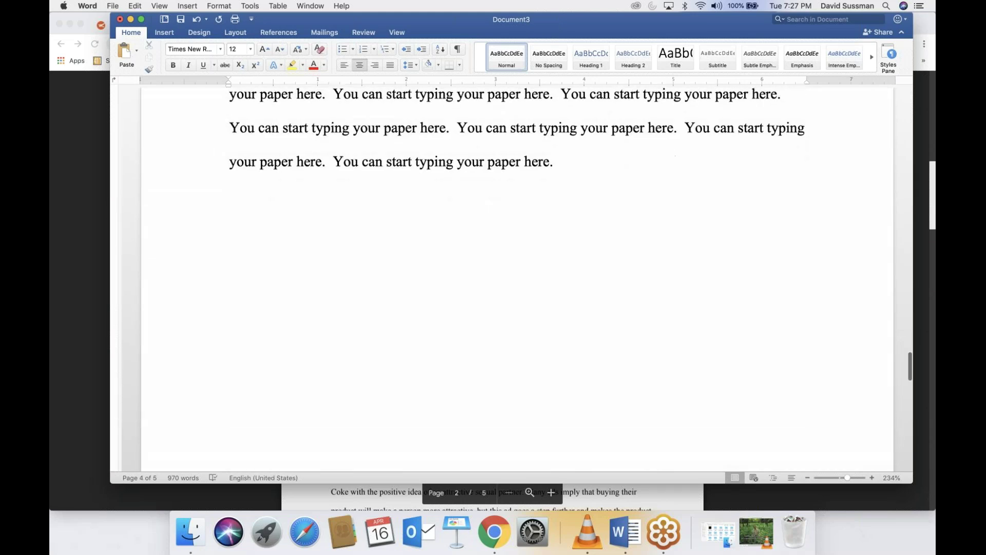
scroll(517, 278, up, 10)
scroll(512, 308, up, 20)
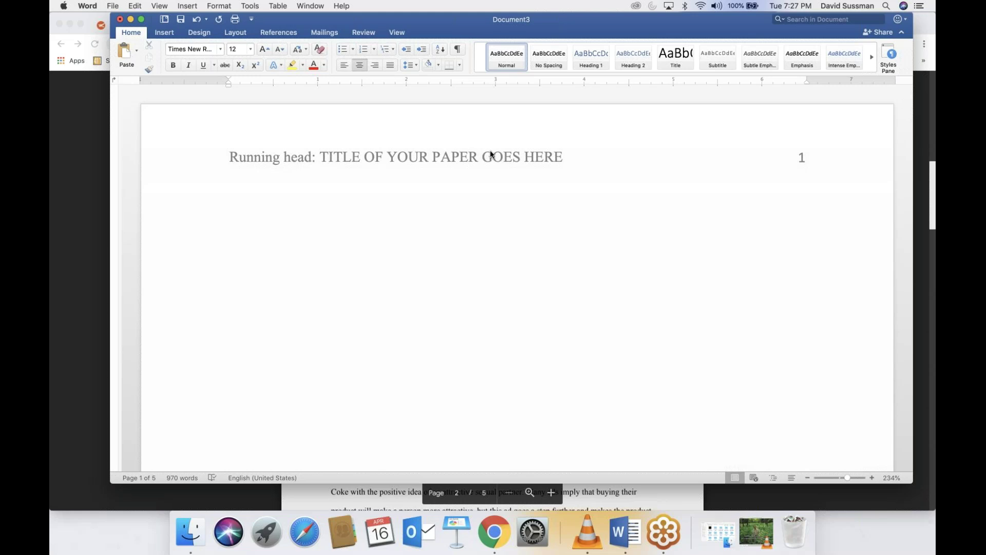
scroll(568, 190, down, 20)
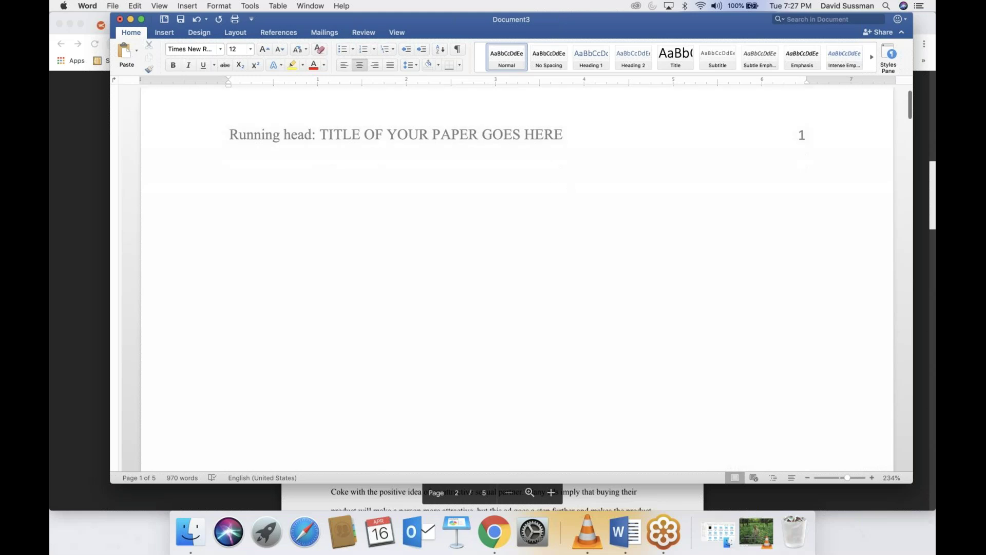
scroll(517, 277, down, 3)
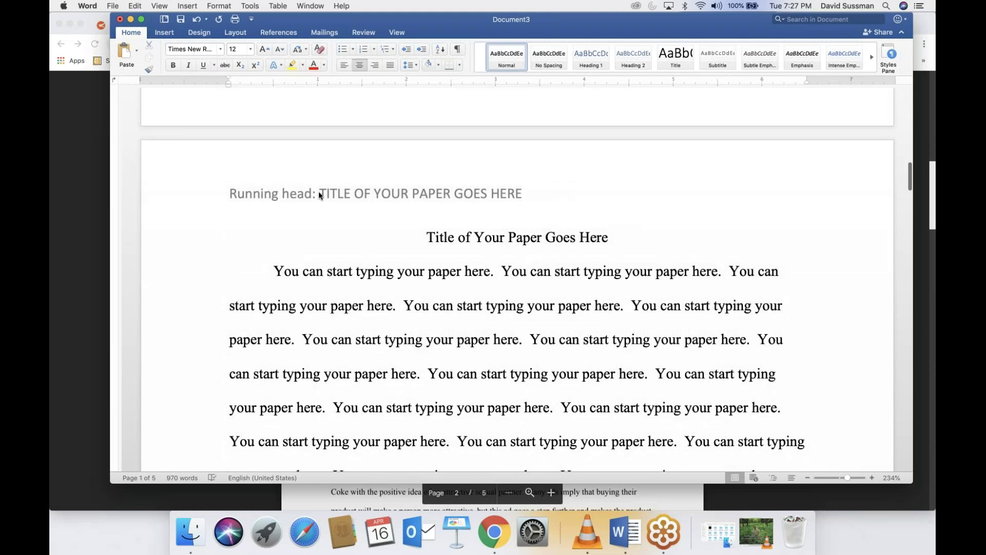
double_click(320, 193)
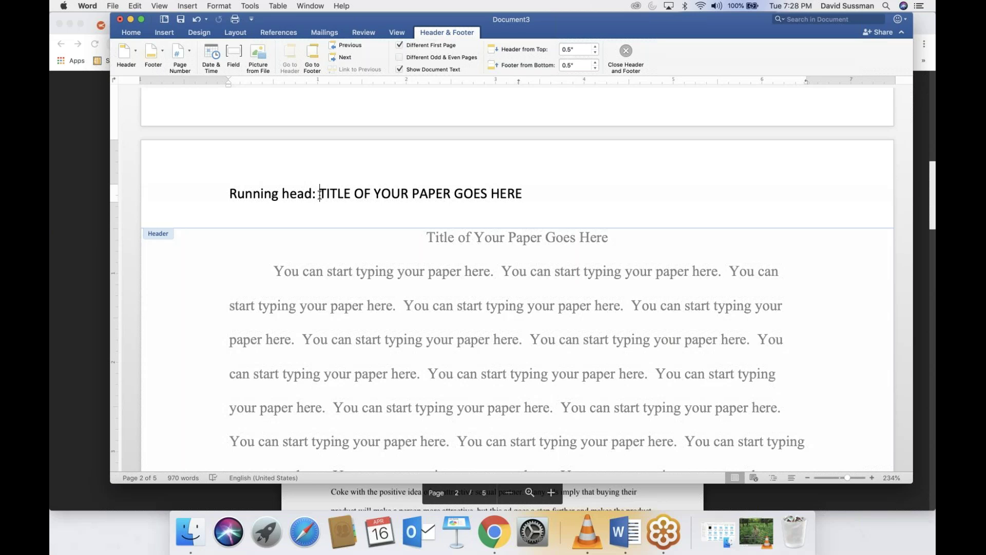
drag(320, 194, 202, 190)
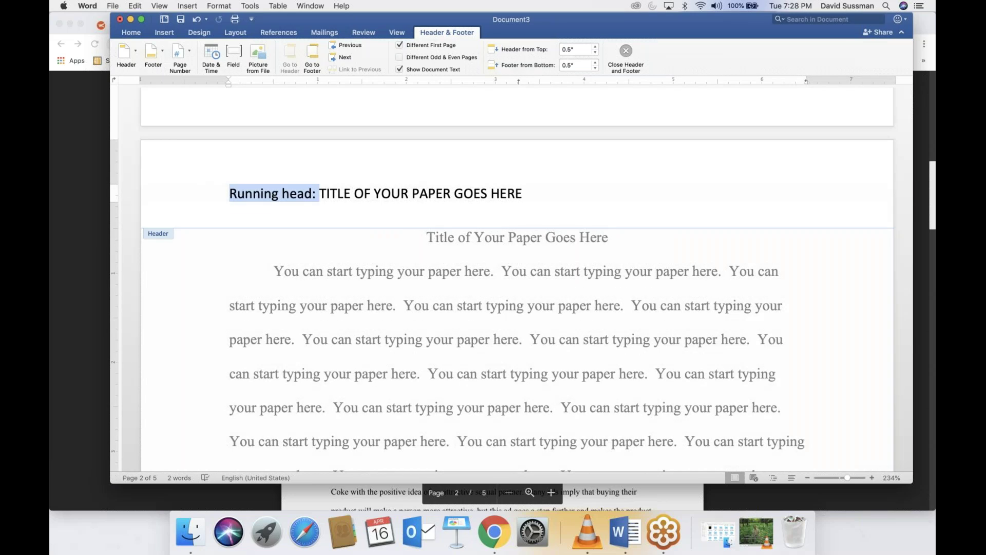
key(BackSpace)
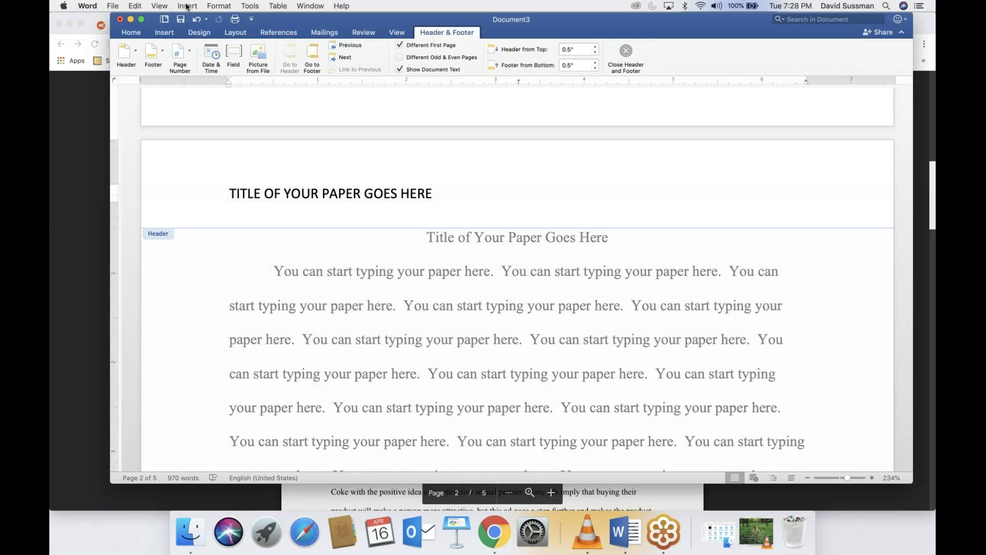
Step: Insert right-aligned page numbers into the header
click(187, 6)
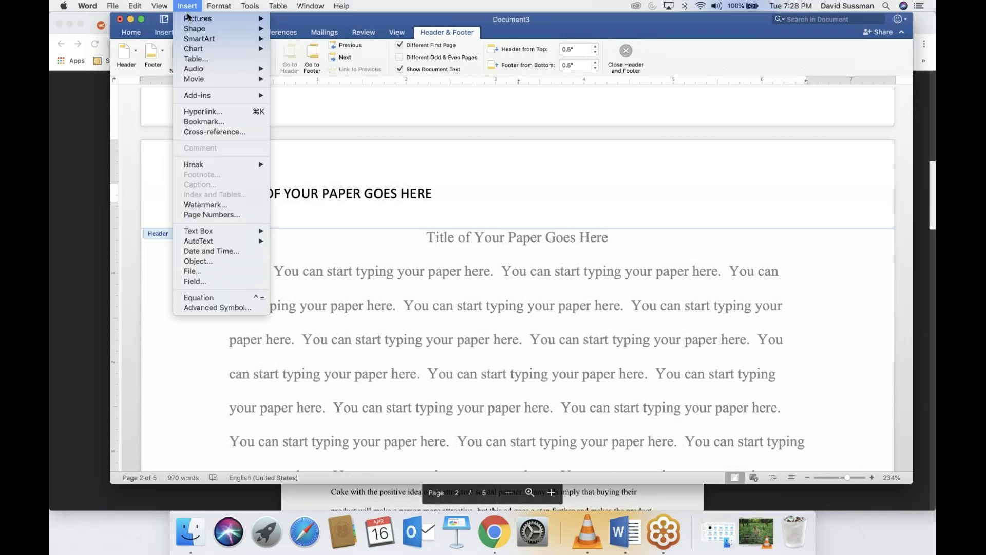
click(226, 215)
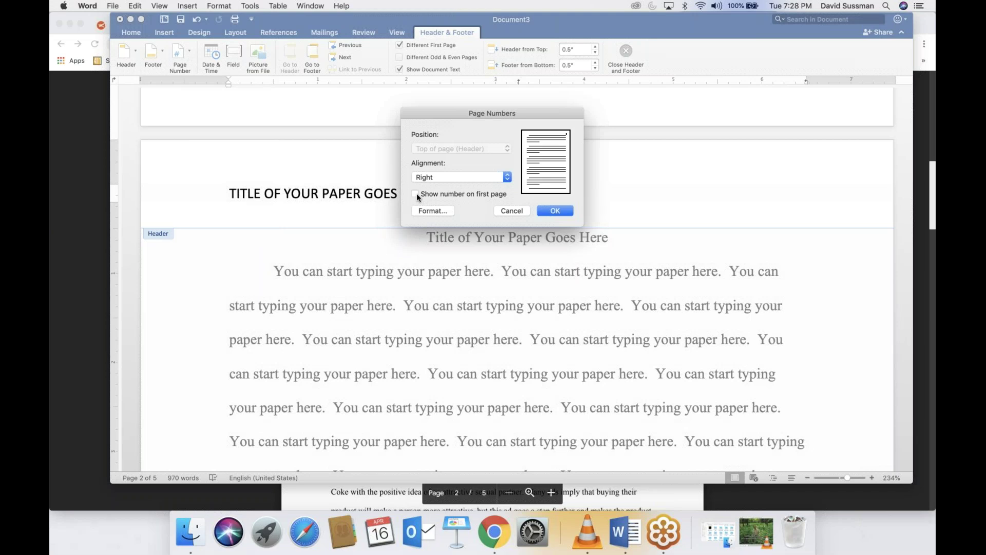
click(558, 214)
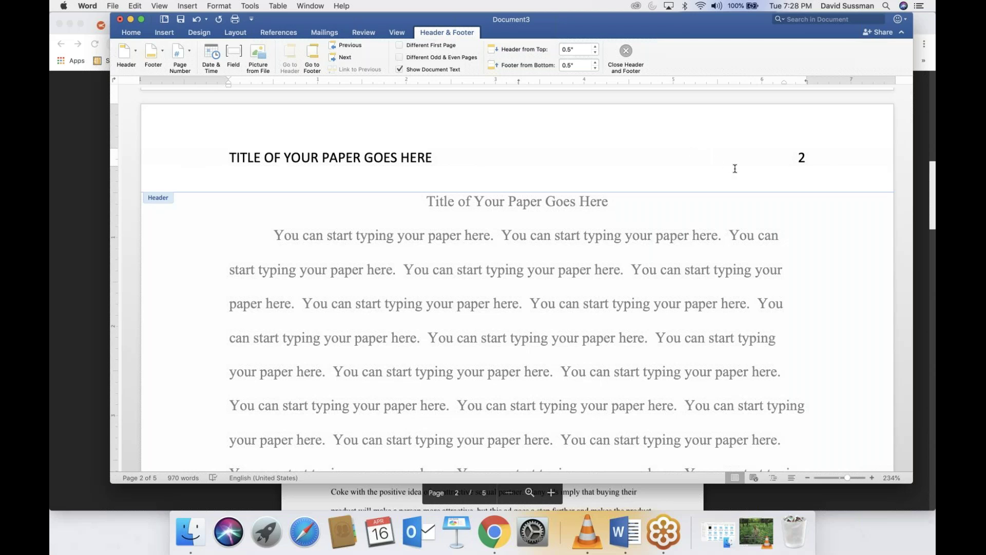
scroll(735, 169, up, 15)
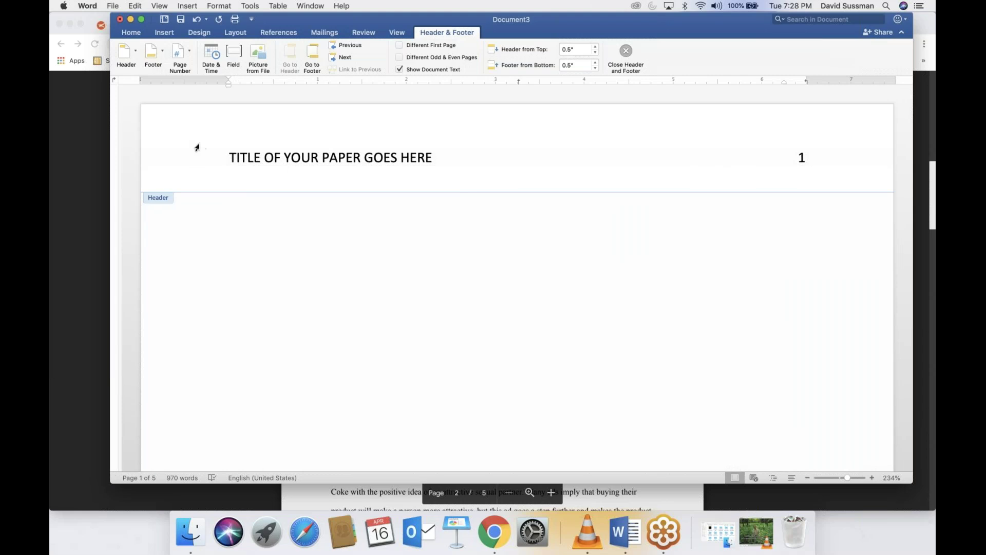
Step: Enable Different First Page so the title page keeps its separate Running head header
click(400, 45)
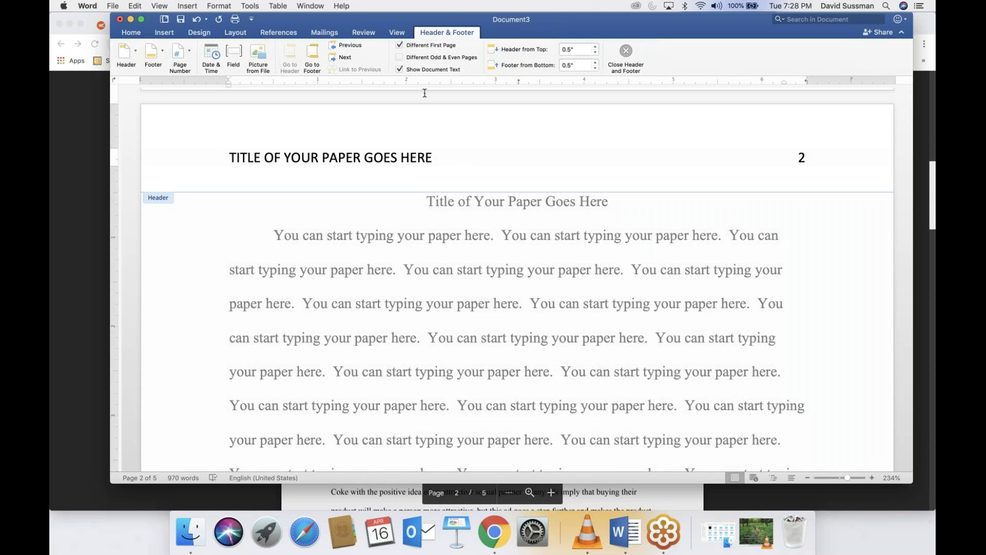
scroll(426, 147, up, 10)
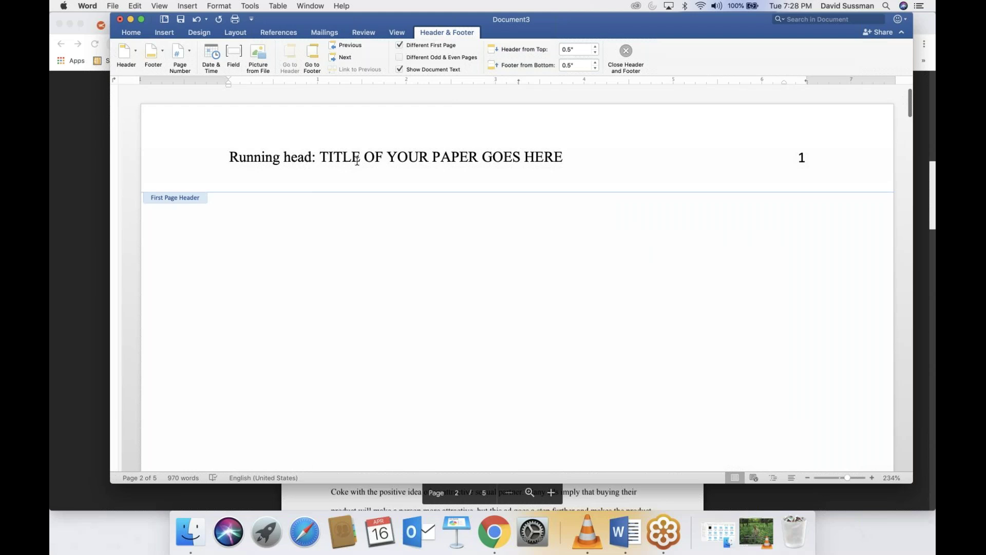
click(400, 45)
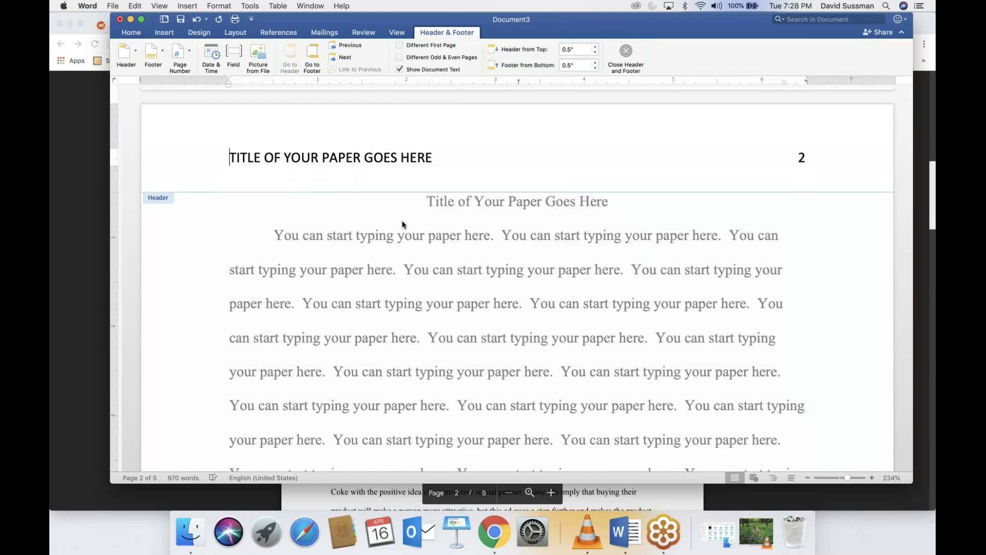
scroll(401, 225, up, 5)
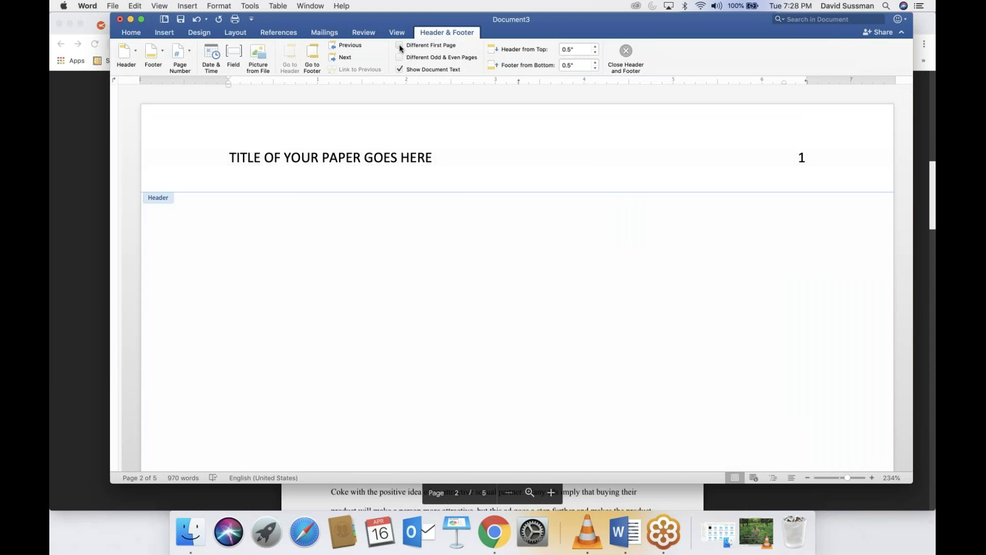
click(400, 45)
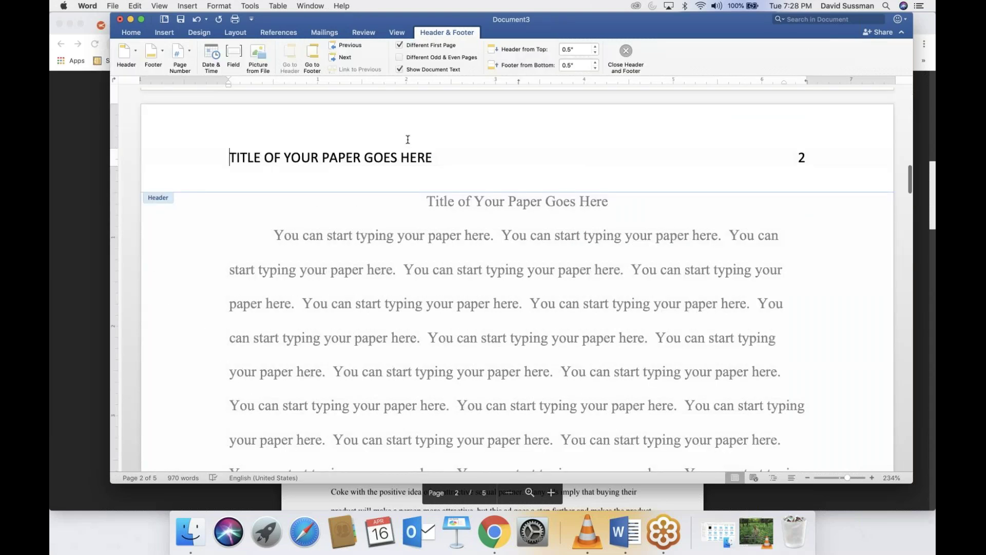
scroll(427, 249, up, 10)
scroll(422, 284, down, 10)
double_click(519, 251)
scroll(520, 251, down, 3)
scroll(317, 197, up, 5)
scroll(288, 174, up, 3)
scroll(306, 167, down, 6)
scroll(344, 239, down, 5)
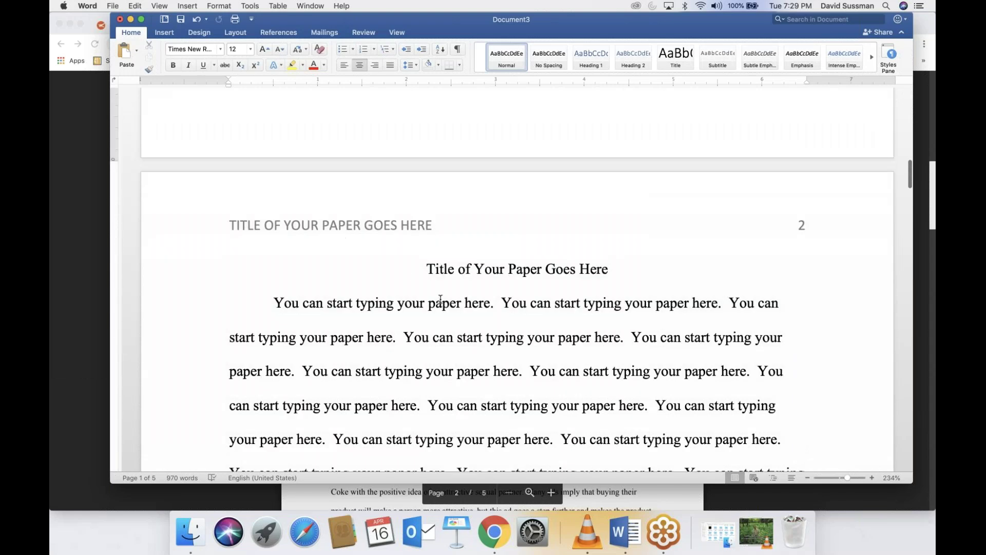
double_click(410, 224)
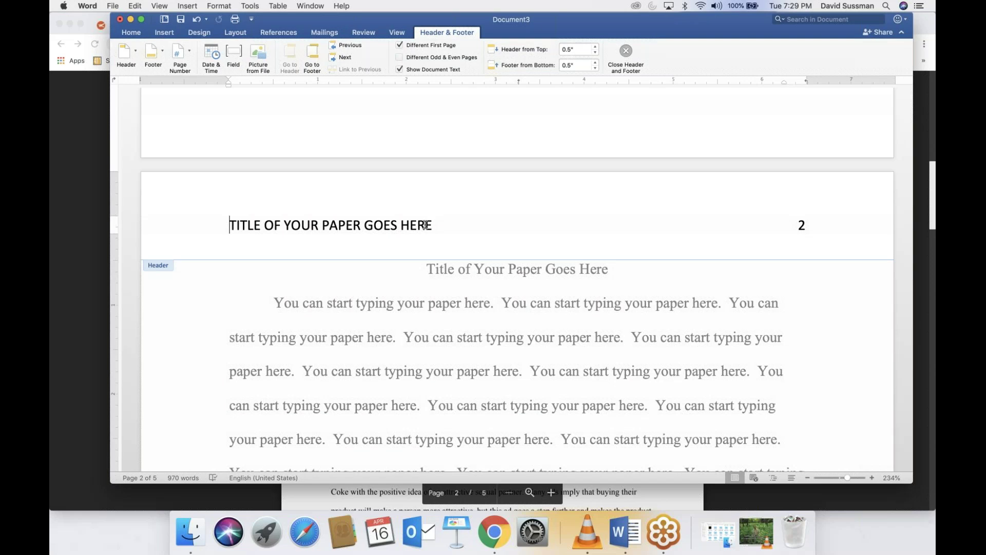
Step: Delete 'GOES HERE' so the later-page header reads TITLE OF YOUR PAPER
shift+click(355, 227)
shift+click(369, 227)
shift+click(364, 227)
key(BackSpace)
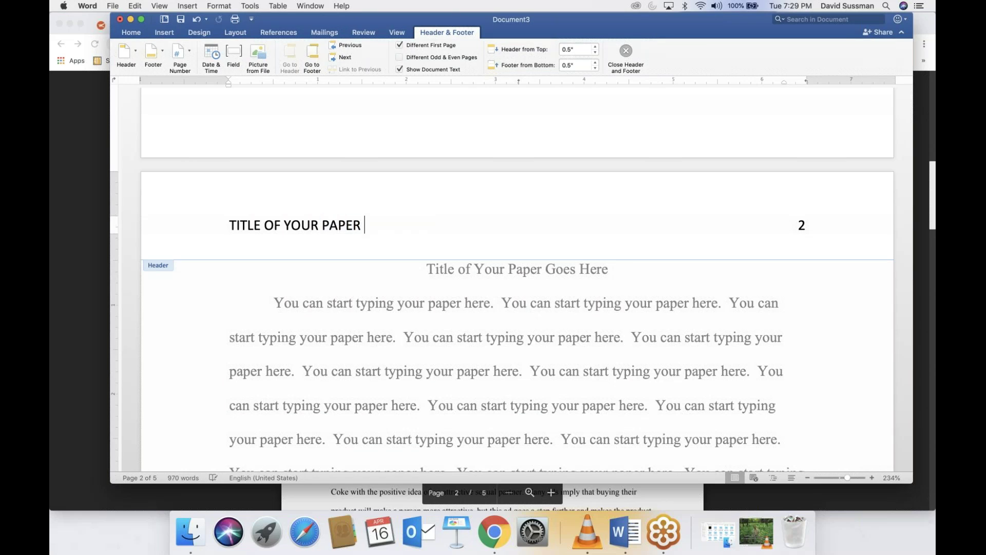
double_click(344, 303)
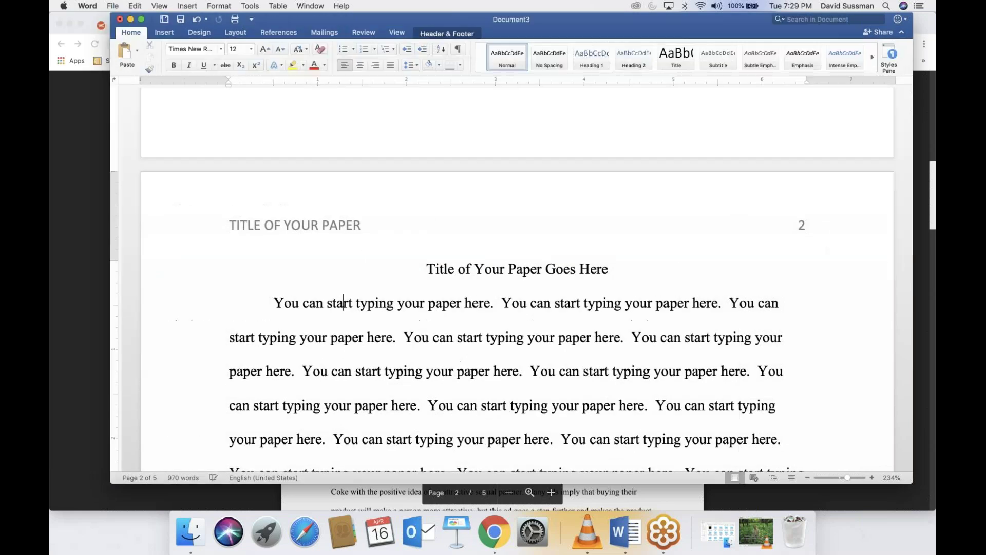
Step: Scroll through the paper, then bring the Diet Coke example PDF in Chrome to the front
scroll(346, 282, up, 15)
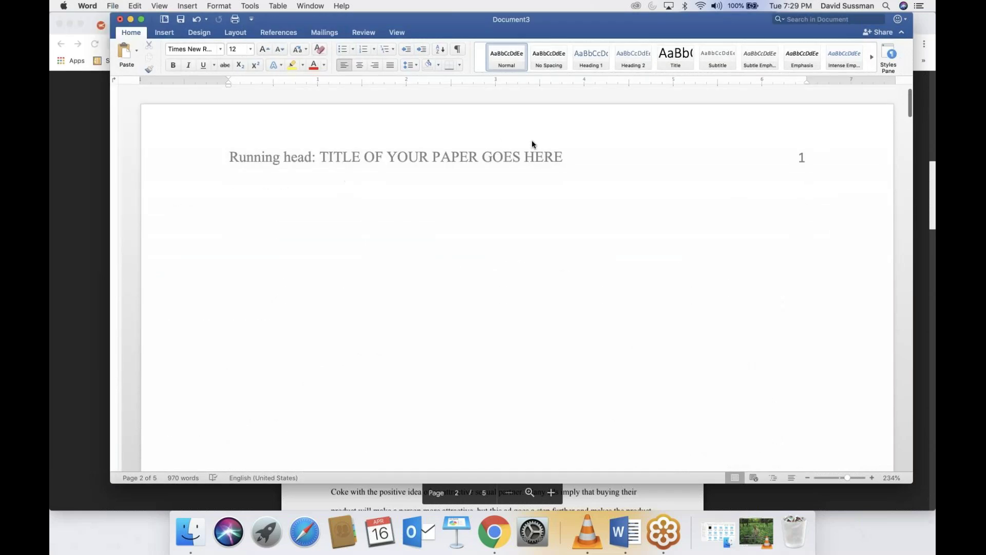
scroll(518, 163, down, 5)
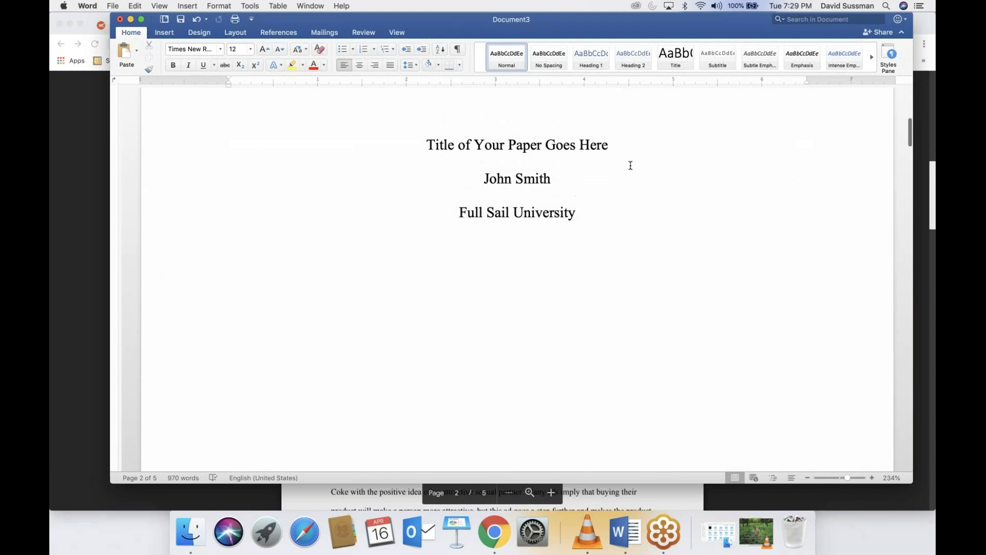
scroll(629, 238, down, 10)
scroll(631, 237, down, 5)
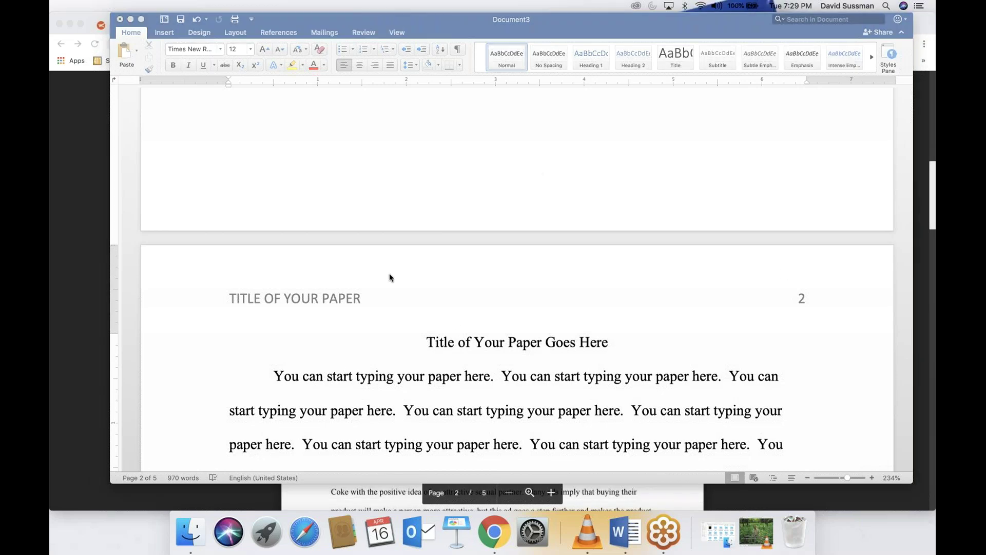
scroll(390, 277, down, 5)
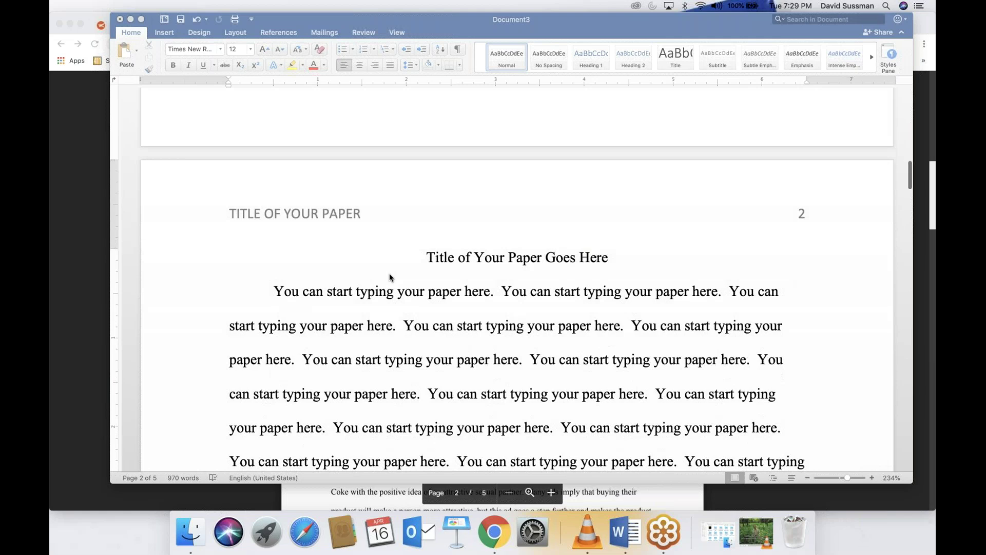
scroll(389, 278, down, 3)
scroll(389, 278, down, 6)
scroll(389, 277, down, 3)
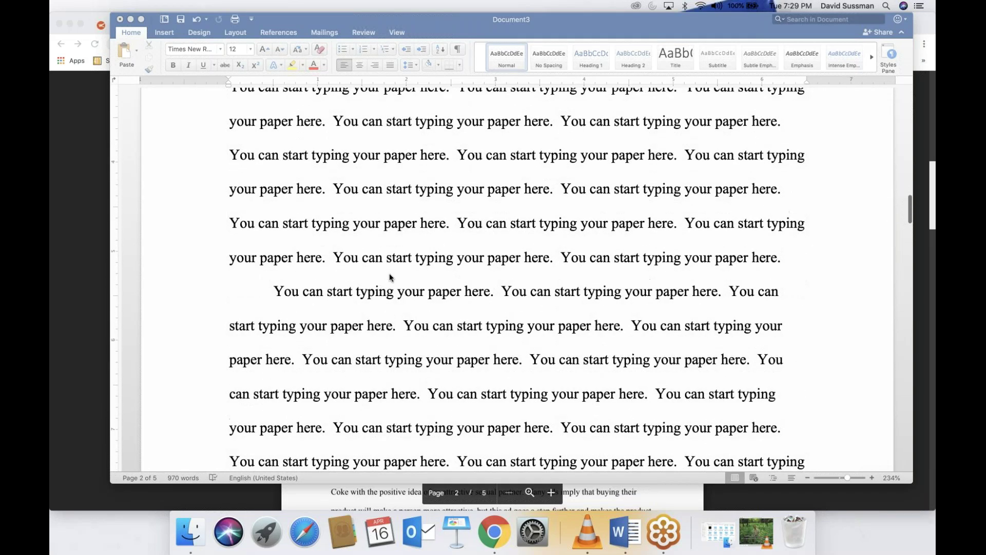
scroll(389, 277, down, 4)
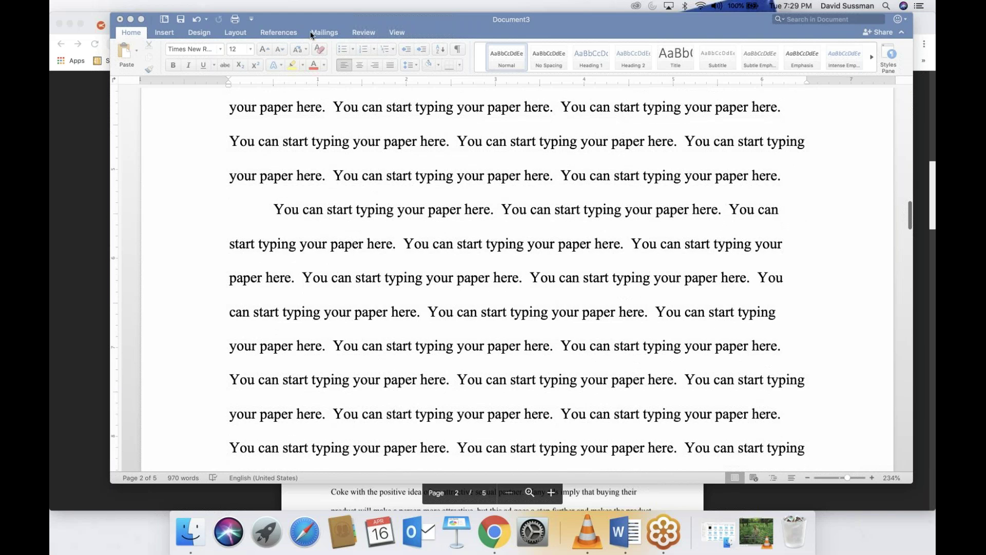
click(67, 117)
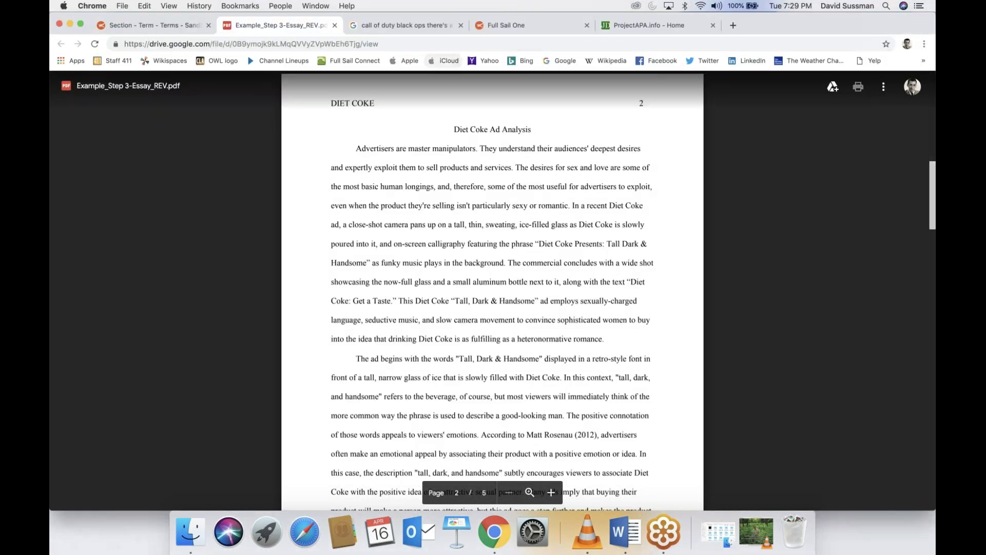
Step: Open EBSCOhost's Choose Databases page via the Full Sail library's About > Library Research Databases link
click(545, 29)
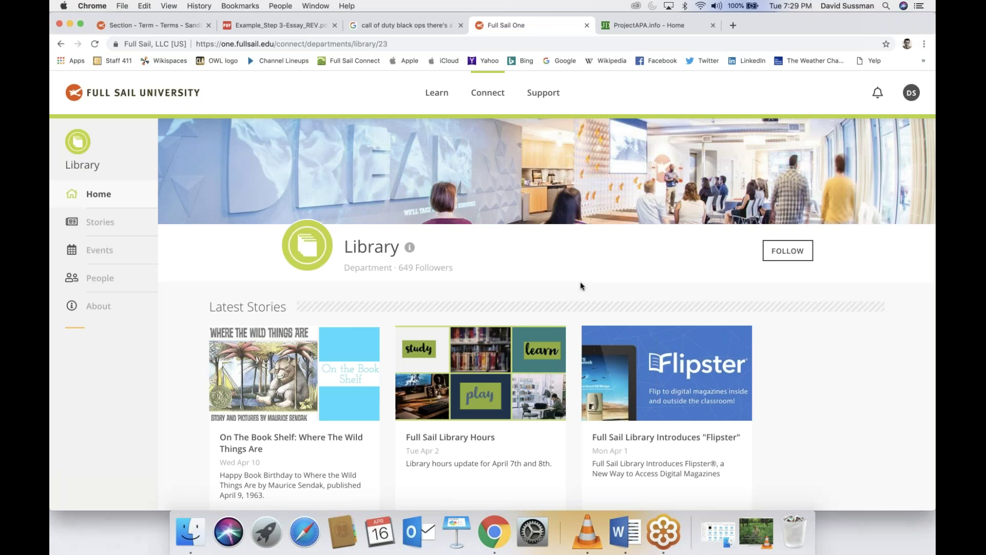
scroll(581, 286, down, 3)
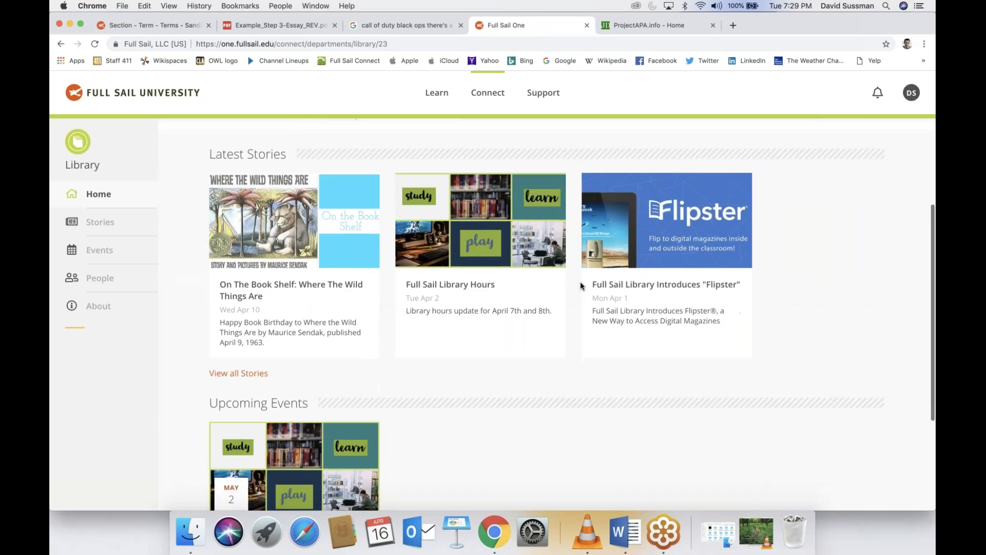
scroll(581, 286, down, 3)
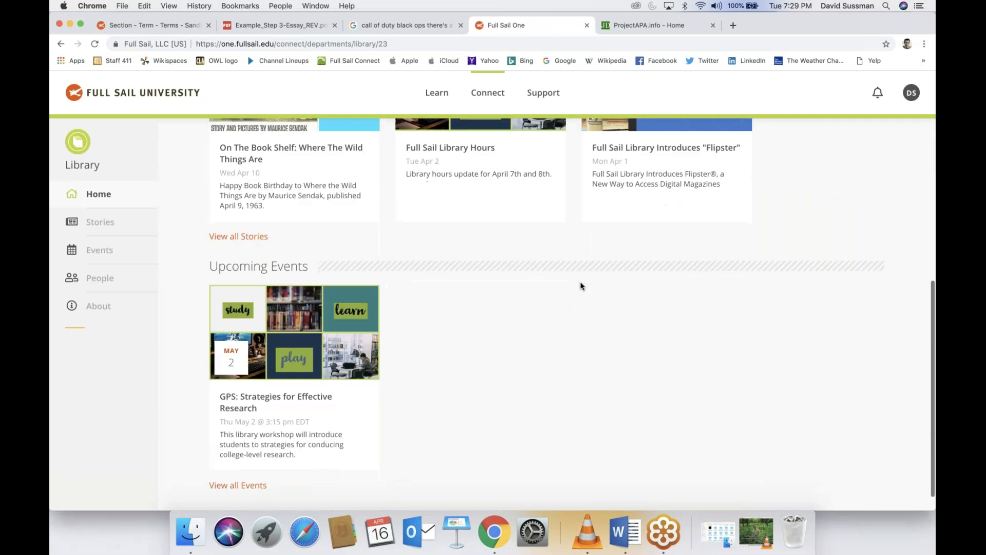
scroll(581, 286, up, 4)
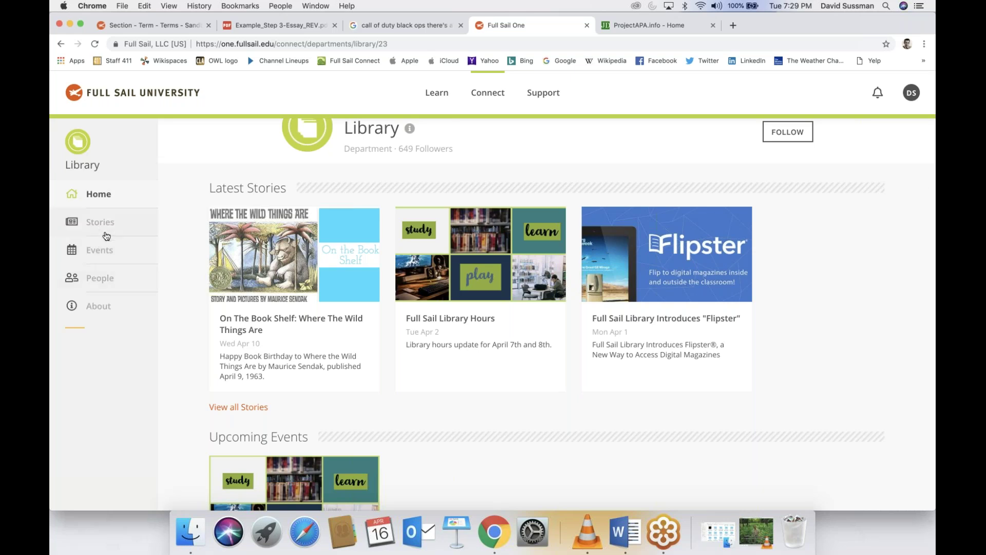
click(113, 314)
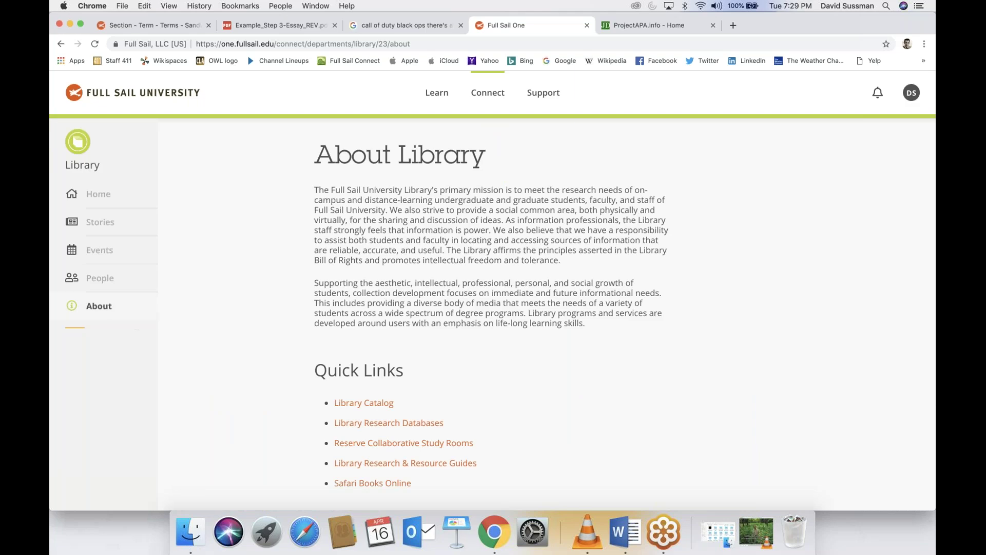
click(388, 423)
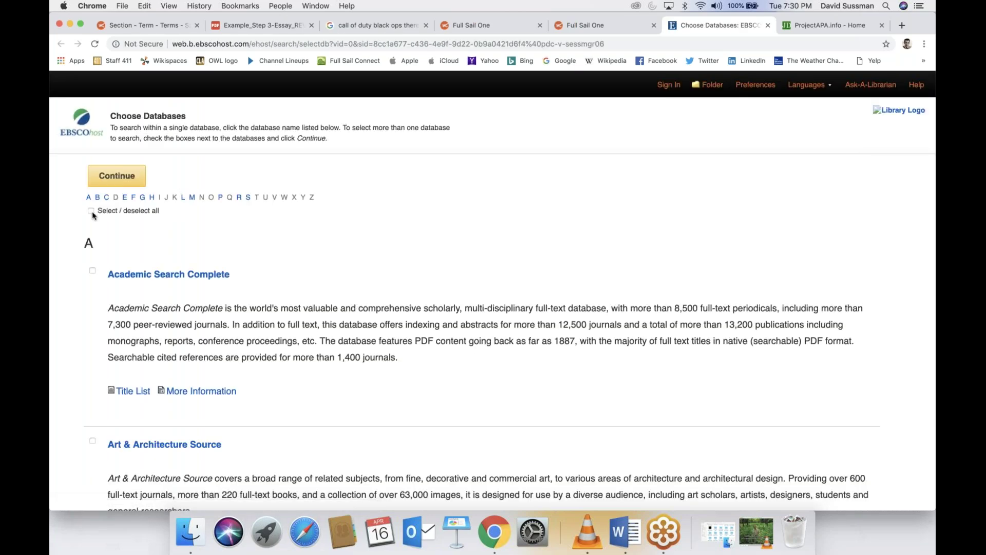
Step: Select all databases and enter 'call of duty' as the first Advanced Search term
click(91, 210)
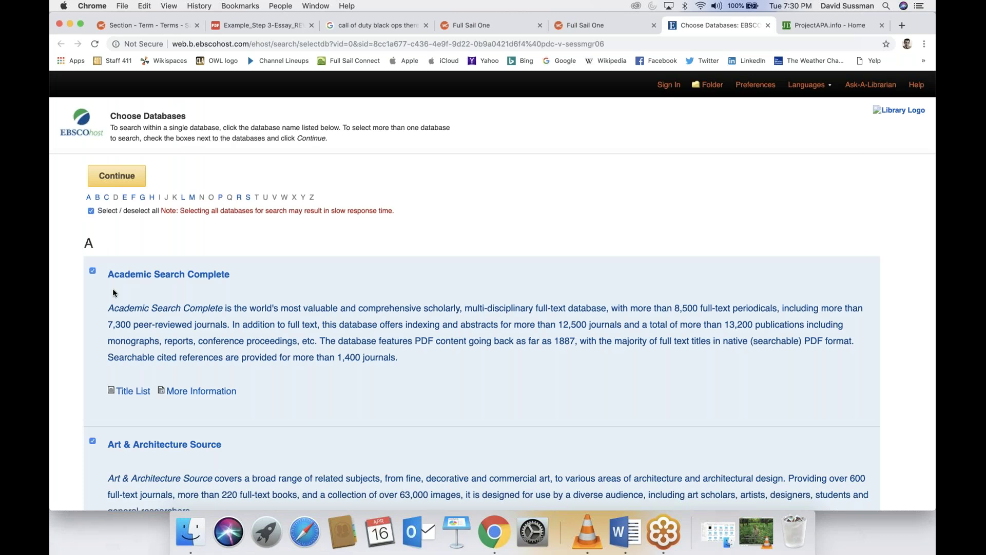
click(112, 180)
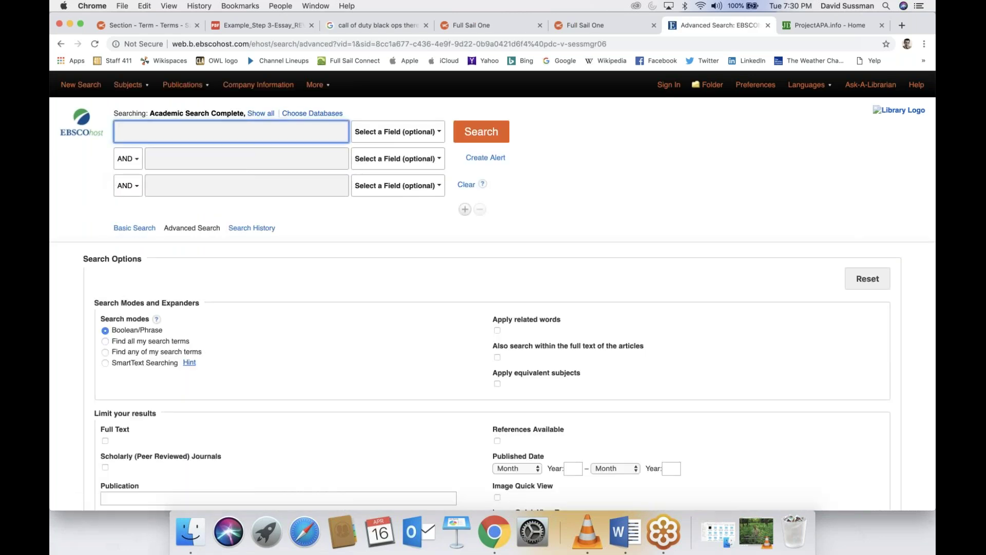
text(call)
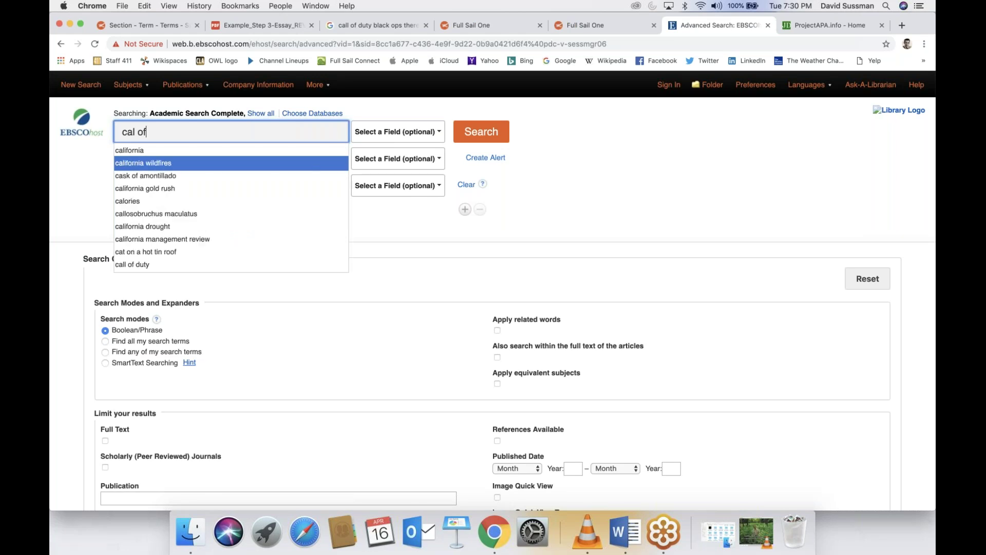
key(BackSpace)
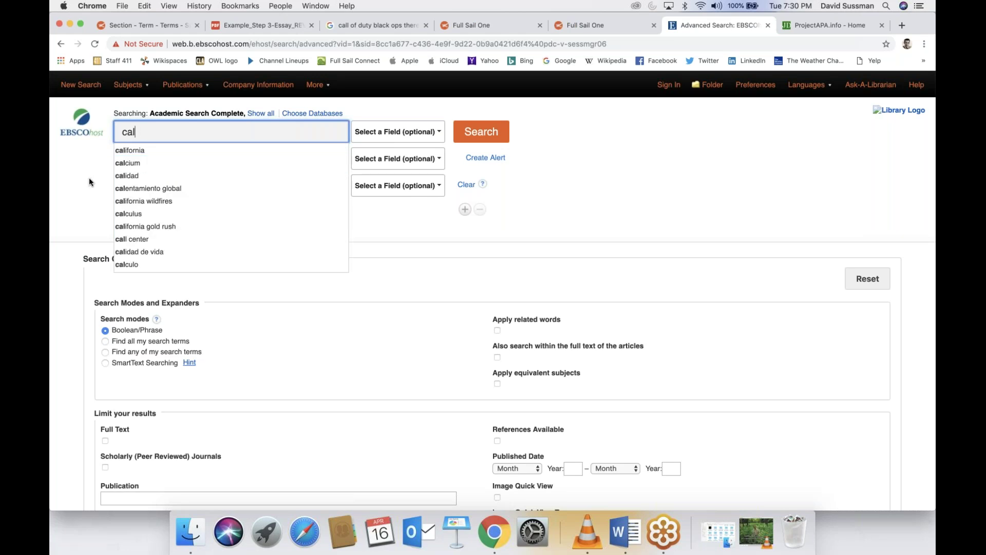
text(l of duty)
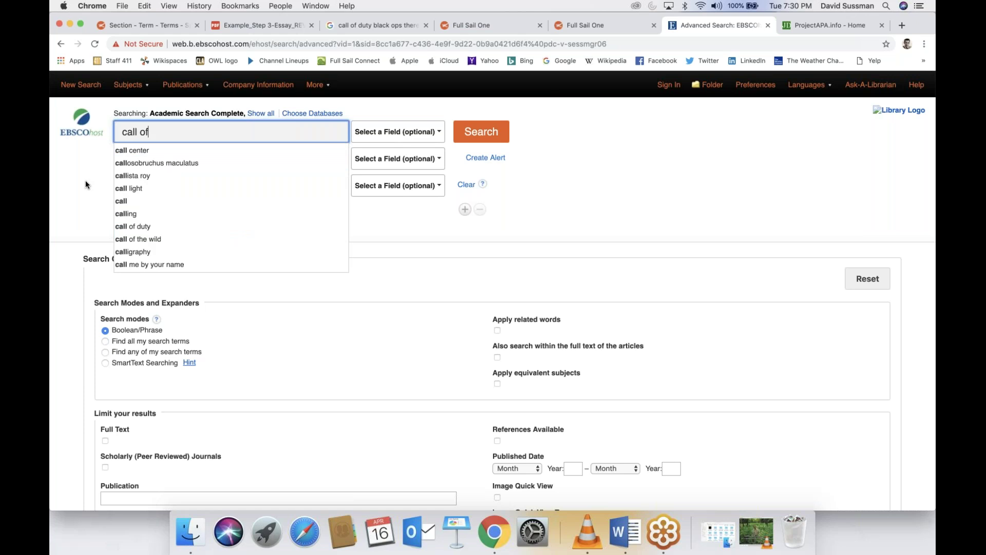
Step: Add 'gimme shelter' as a second term, search, and open the Gimme Sales HTML full text
click(61, 180)
click(183, 157)
text(gimme shl)
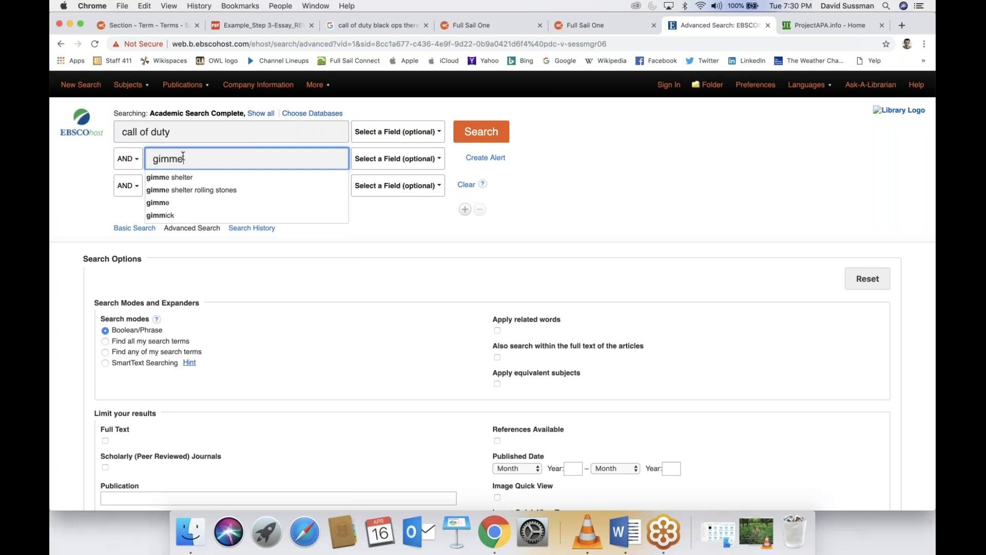
key(BackSpace)
text(elter)
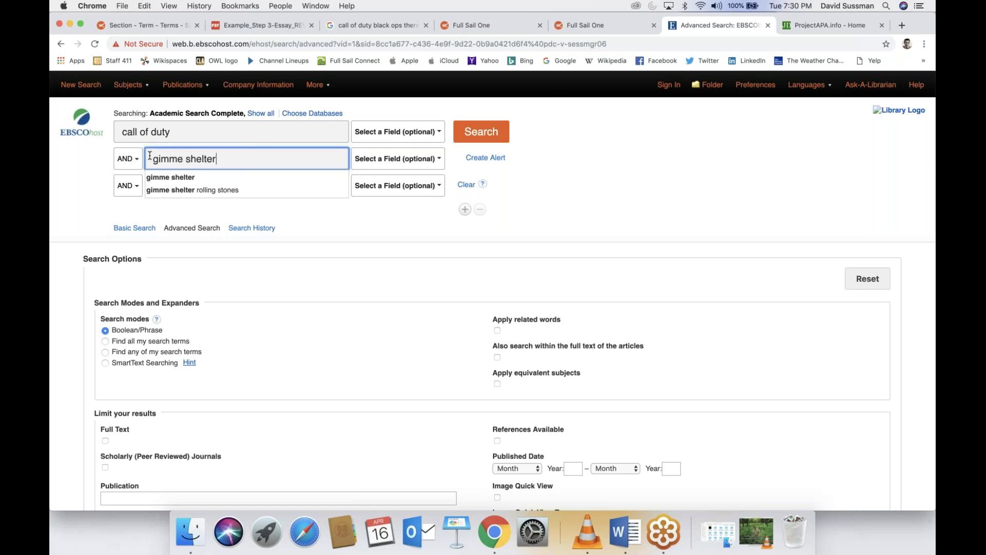
click(478, 138)
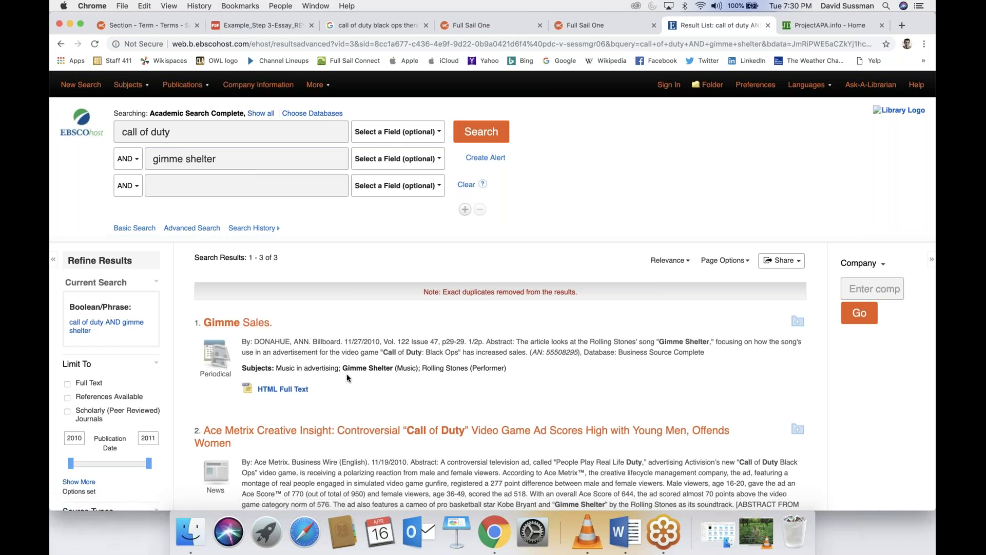
click(293, 389)
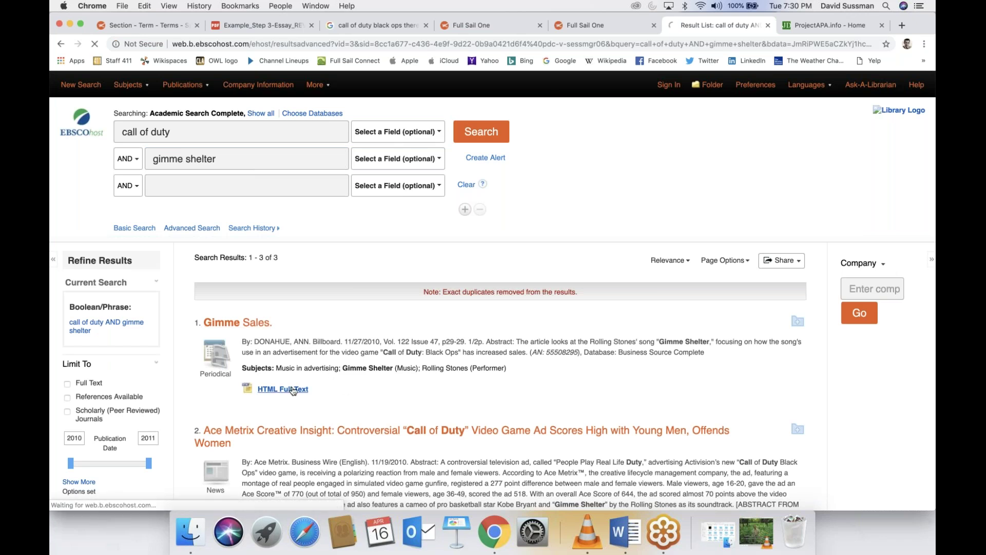
Step: Read through the Billboard 'Gimme Sales' article down to its byline and copyright notice
scroll(301, 366, down, 4)
scroll(301, 366, down, 5)
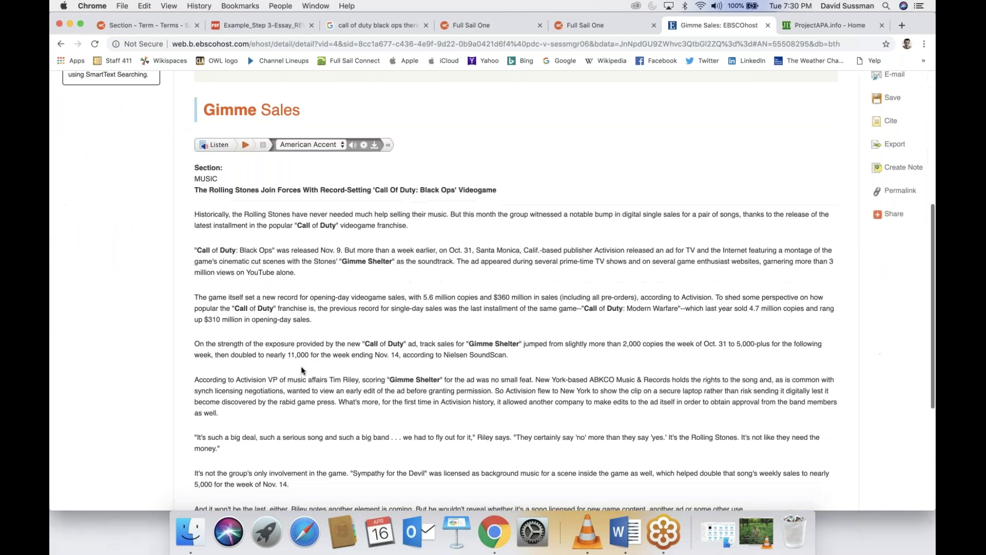
scroll(300, 366, up, 2)
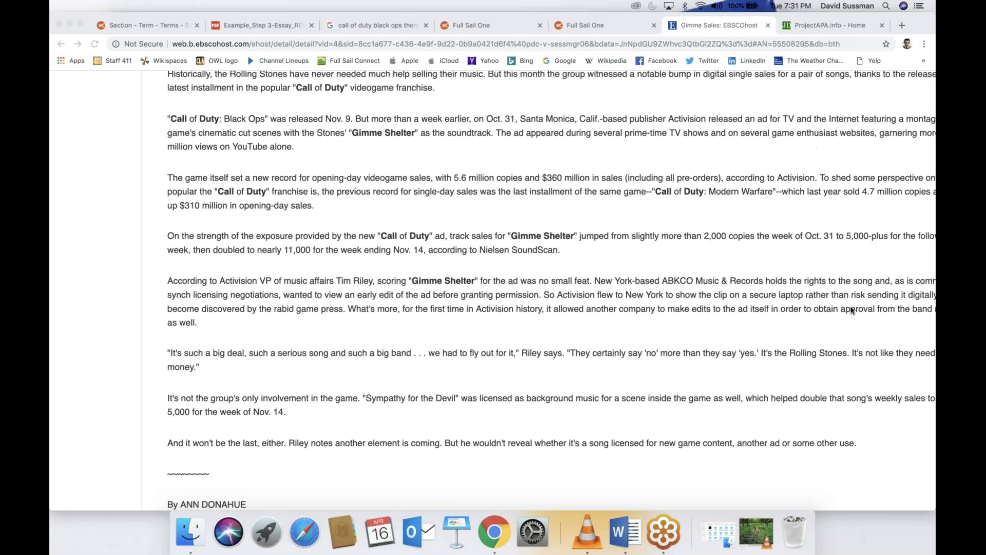
scroll(402, 274, down, 2)
scroll(401, 274, down, 4)
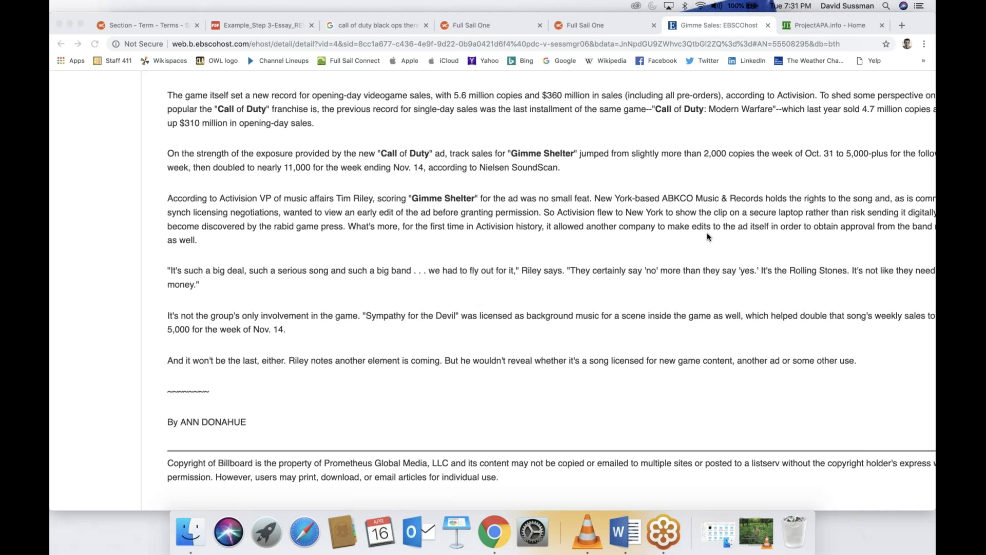
scroll(707, 232, right, 5)
scroll(700, 239, left, 1)
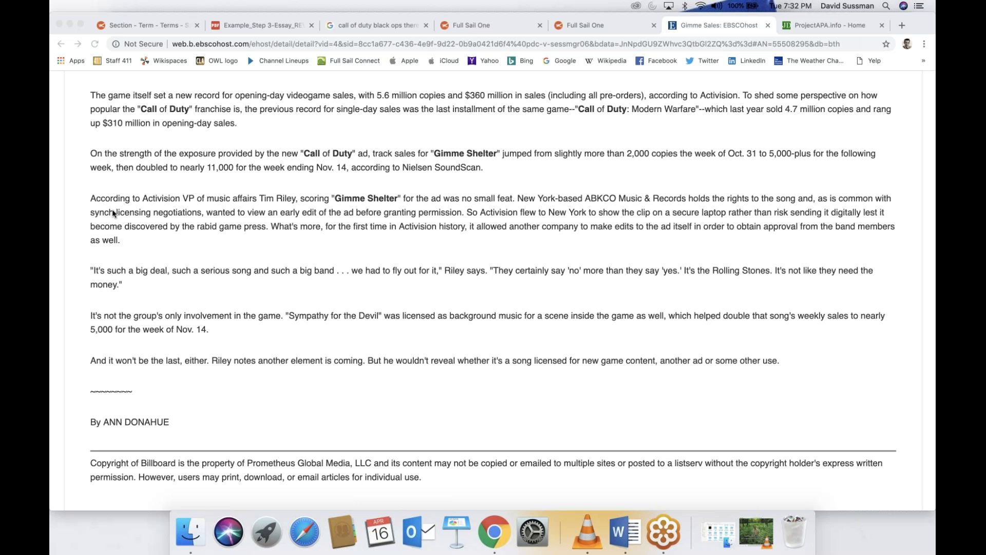
click(90, 199)
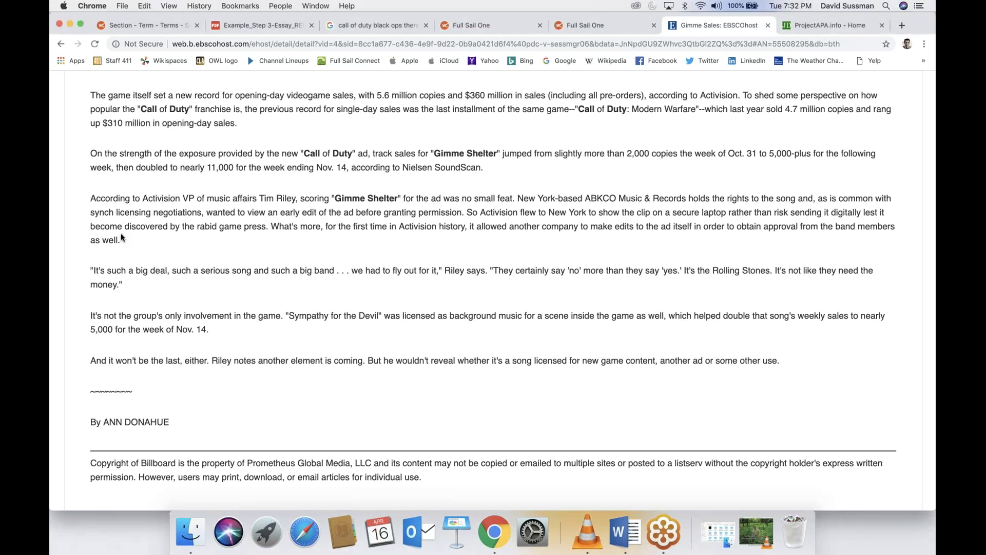
Step: Highlight the 'According to Activision...' paragraph, then switch back to the Word paper
drag(91, 197, 125, 240)
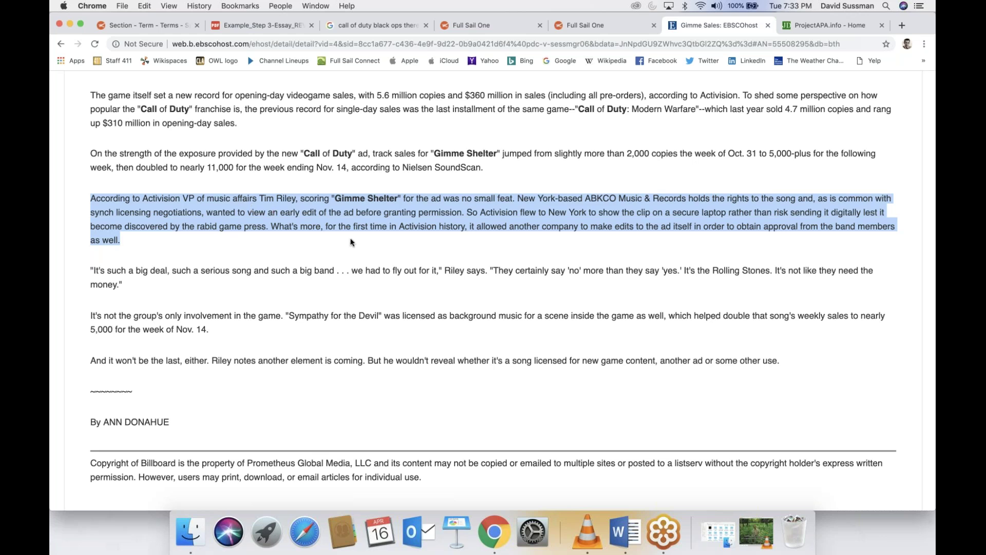
click(623, 537)
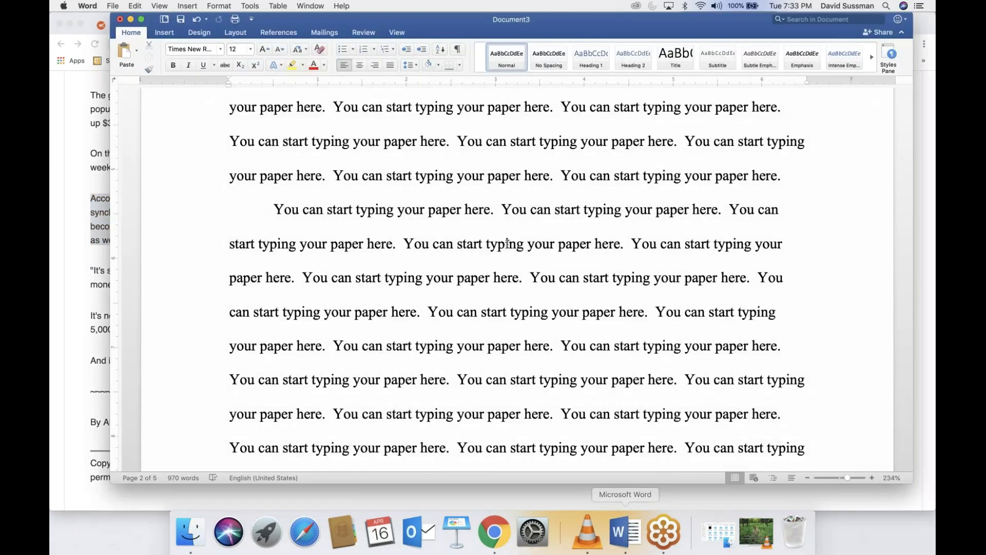
Step: Scroll to page 3 of Document3 and zoom in to about 180%
scroll(526, 259, down, 5)
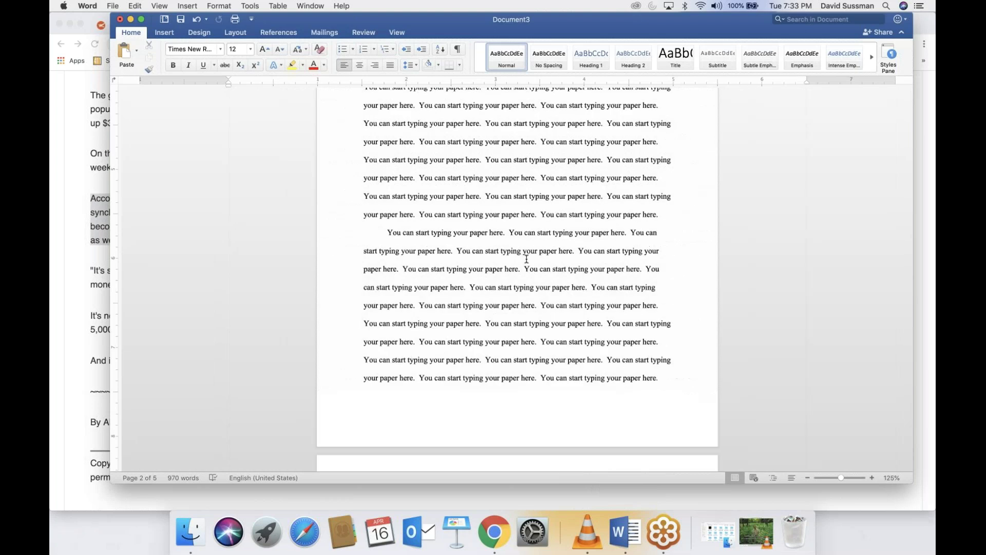
scroll(527, 258, up, 5)
scroll(527, 258, down, 15)
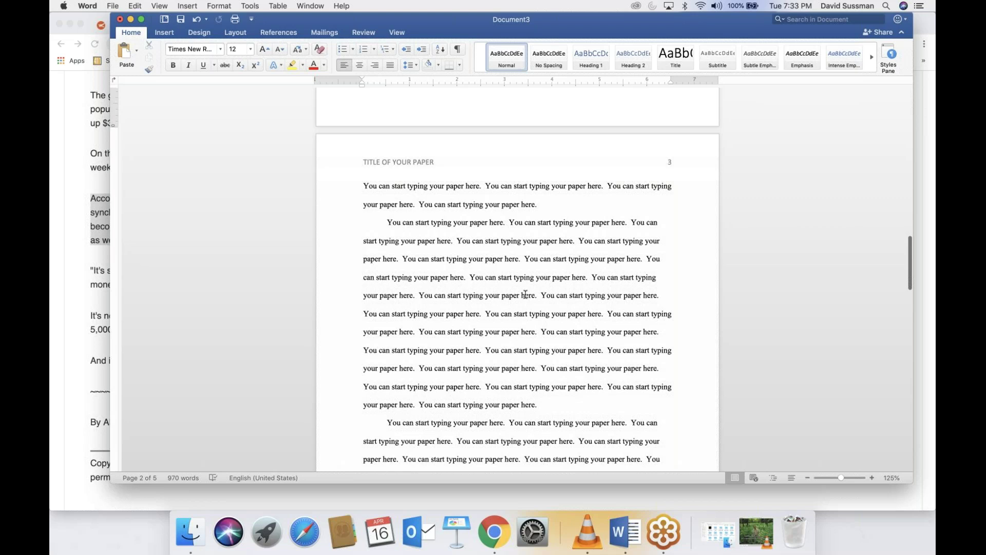
scroll(544, 305, up, 3)
scroll(543, 305, up, 2)
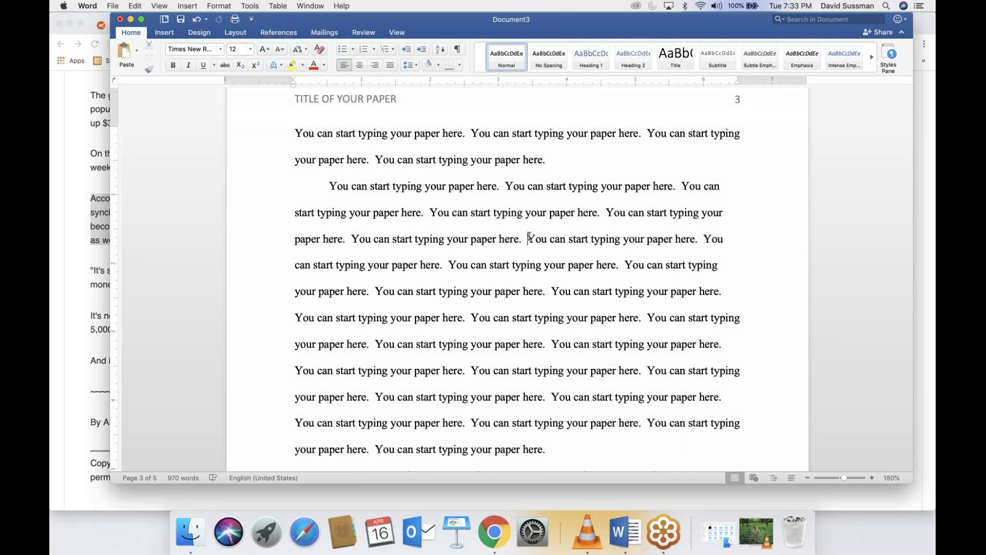
Step: Start a page 3 paraphrase citing the article's author (2010) of Billboard
click(529, 238)
text(According )
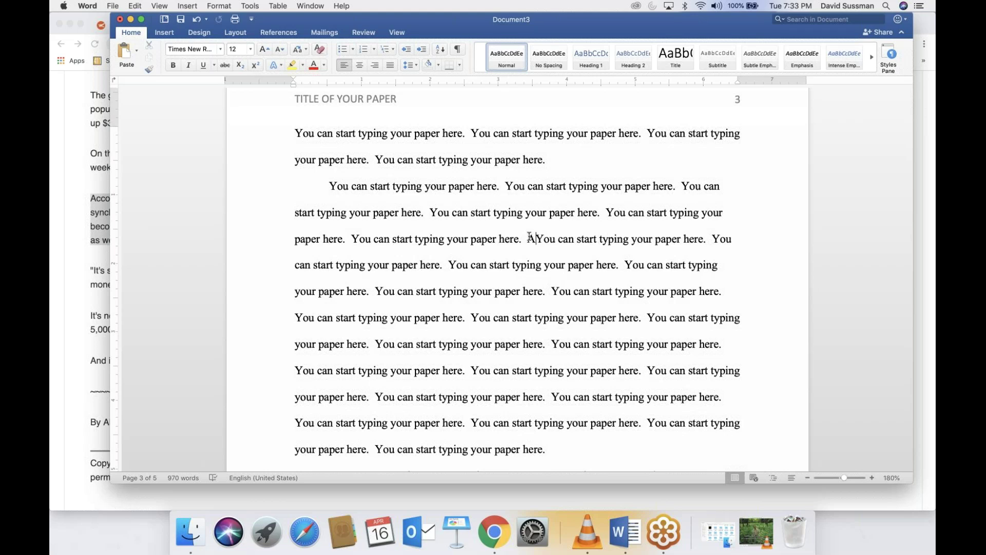
text(to Ann Don)
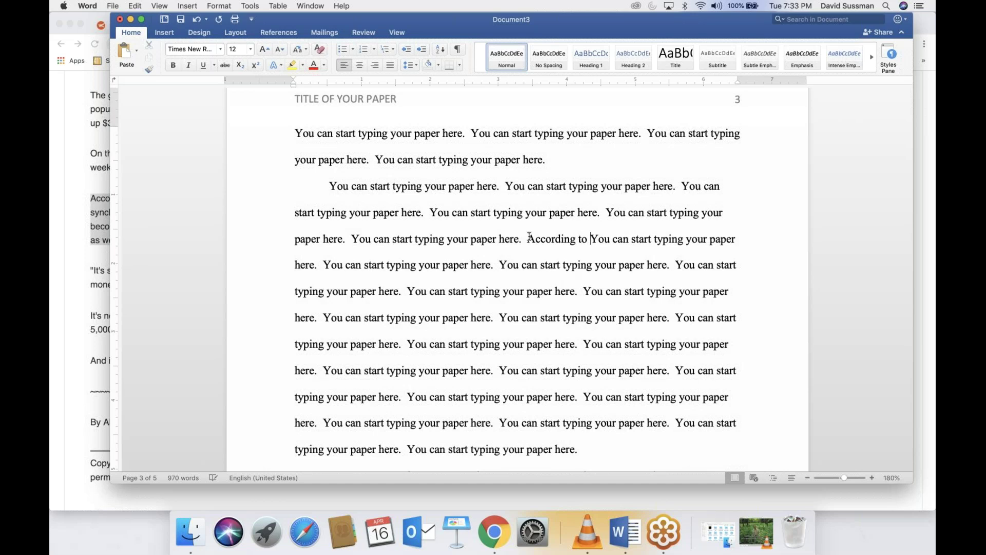
text(ahue (20)
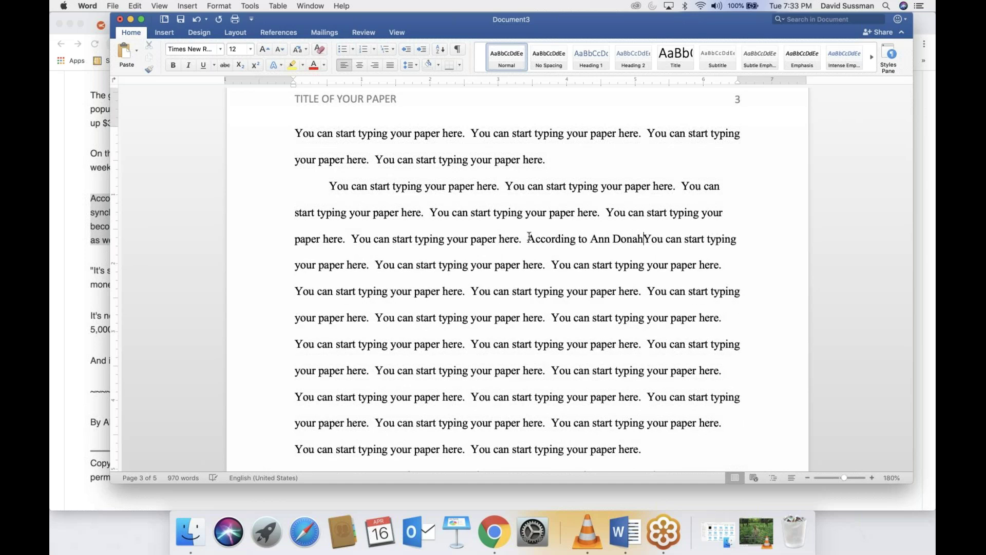
text(10))
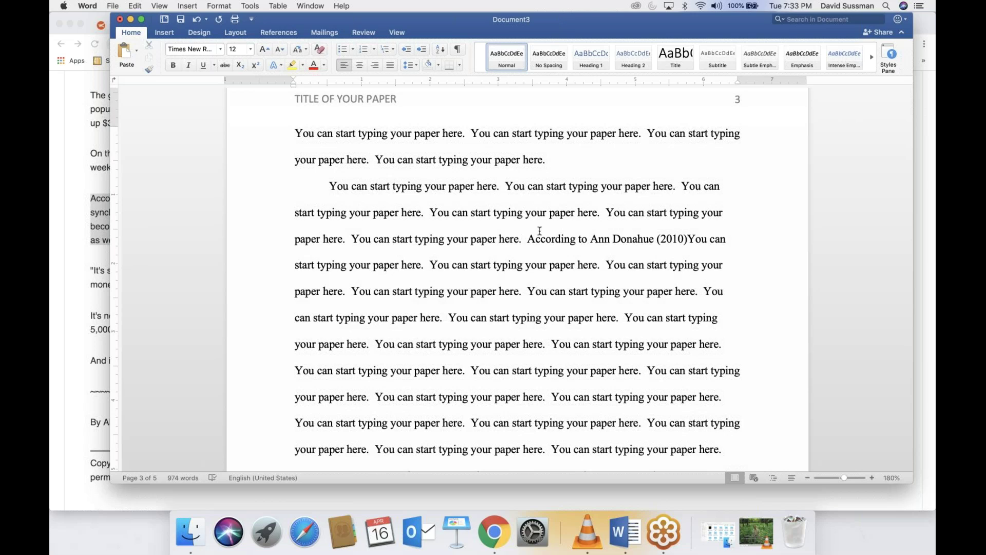
text(of)
key(super+i)
text(Billboar)
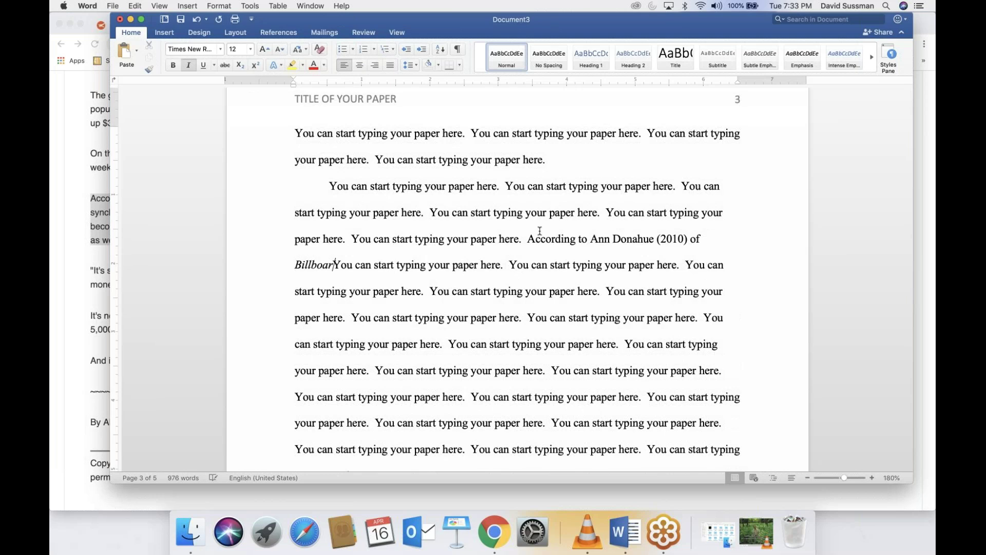
text(dd)
key(BackSpace)
key(super+i)
Step: Finish the sentence: Activision's VP of Music Affairs showed the Rolling Stones an early commercial
text(, )
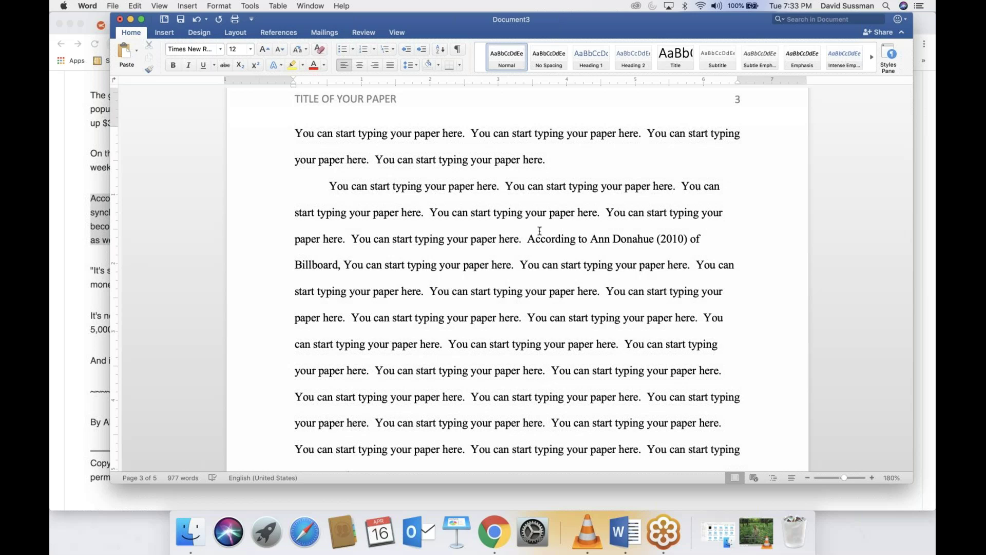
text(Activisio)
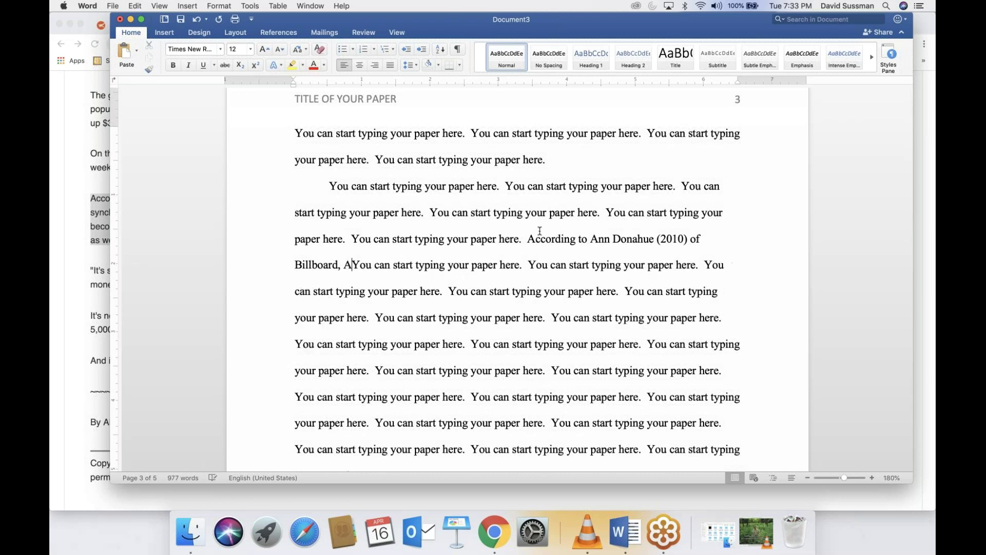
text(n Vic)
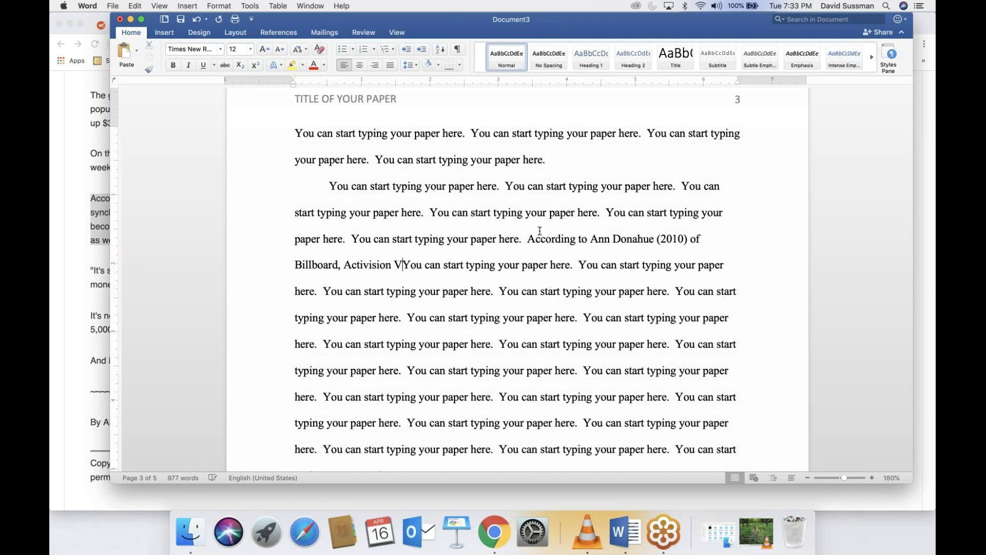
text(e President of Music Affairs)
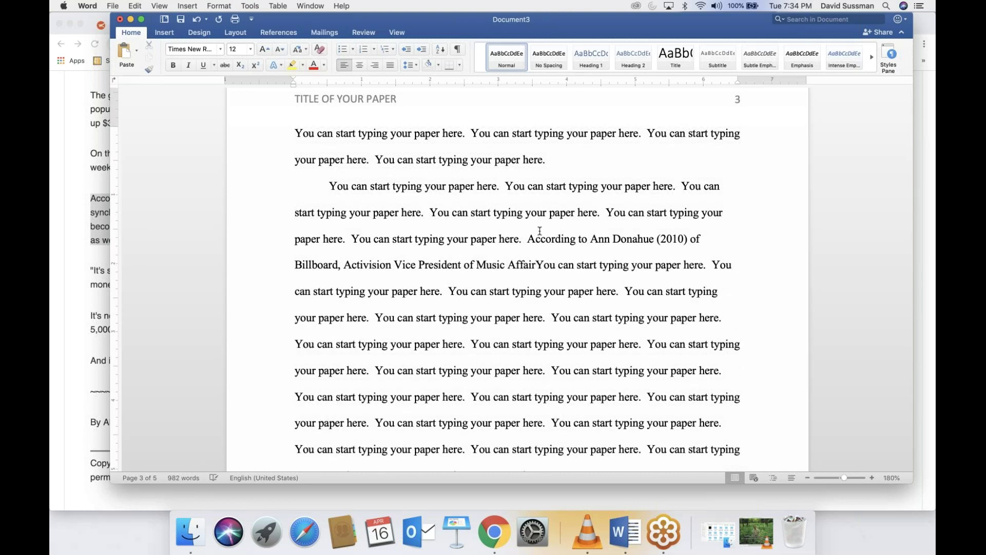
text( fe)
key(BackSpace)
text(lew t)
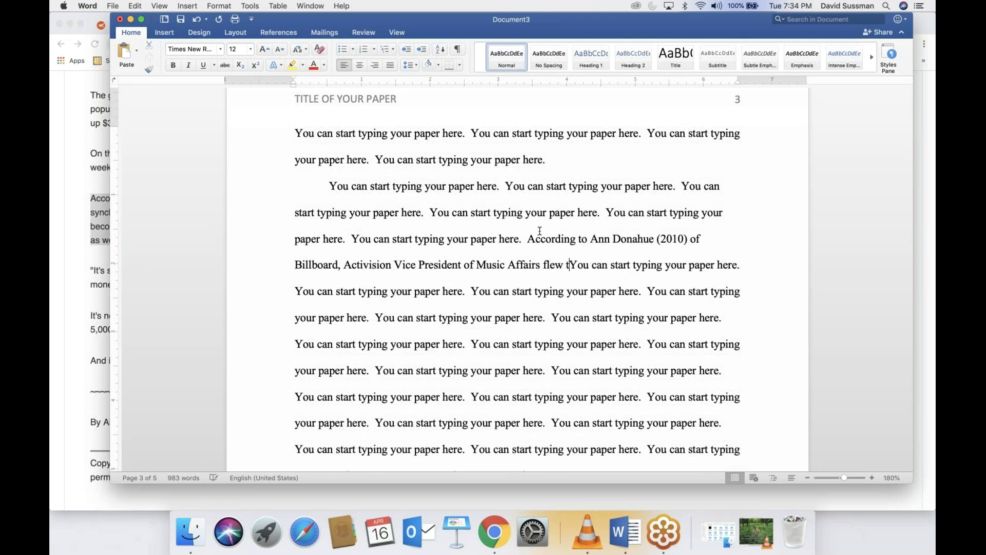
text(o New Y)
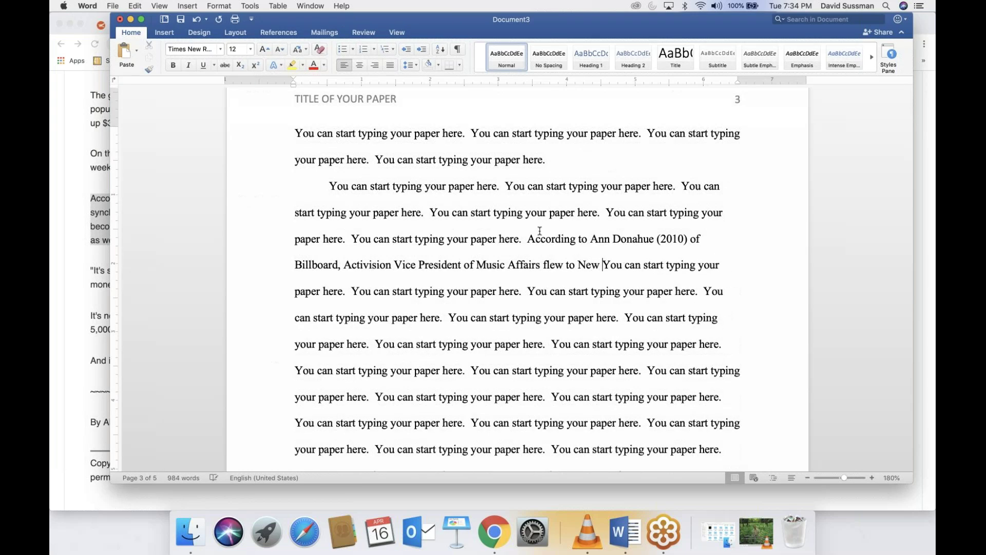
text(ork to meet wit)
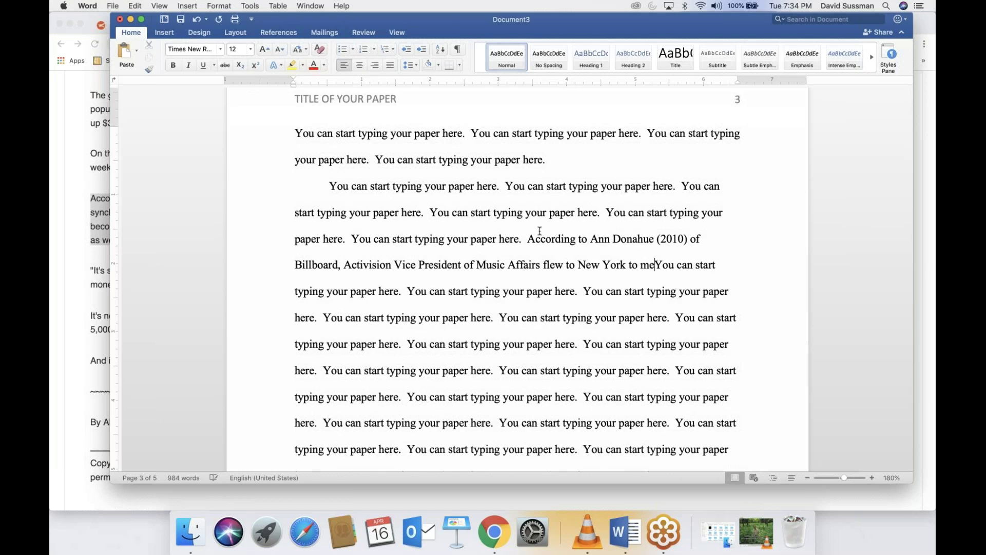
text(h the rights)
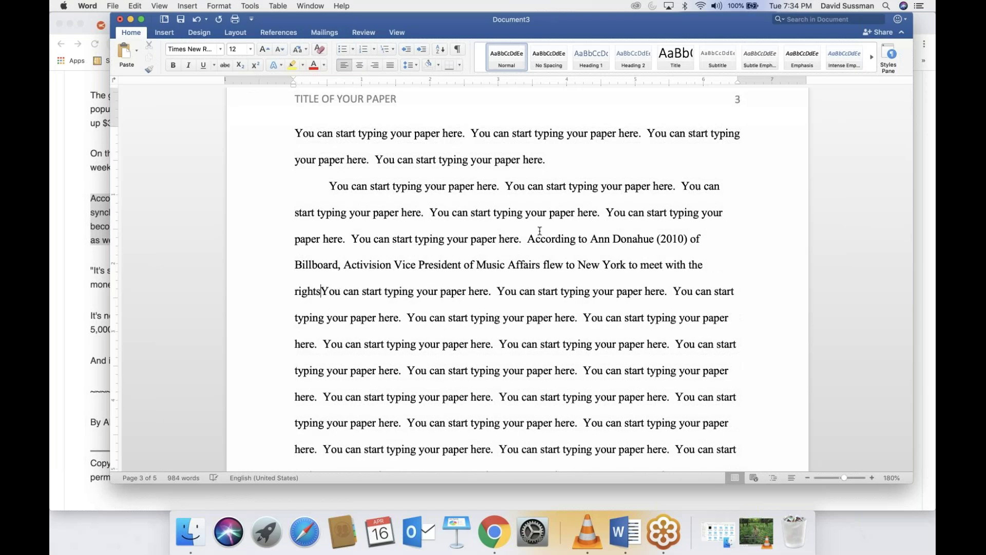
text( holders of t)
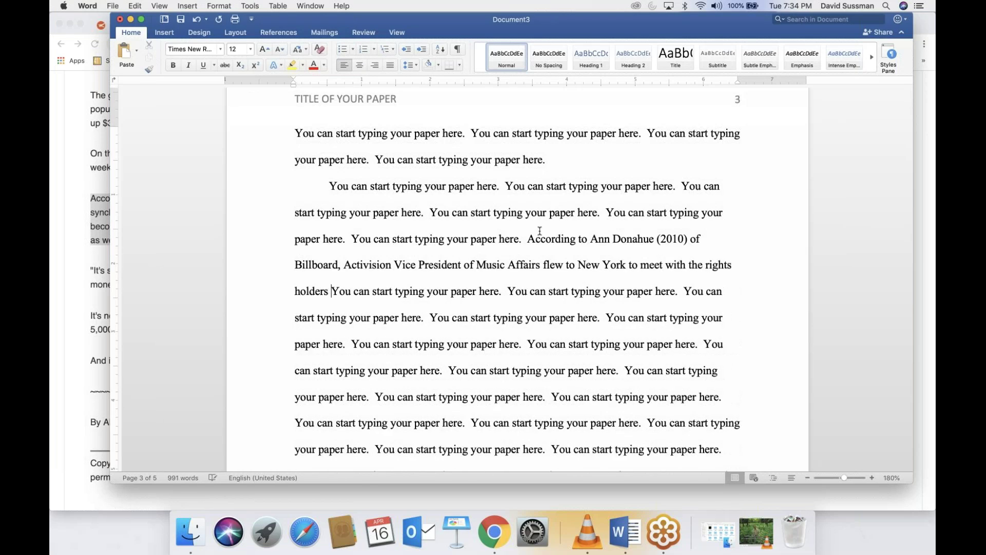
text(he song)
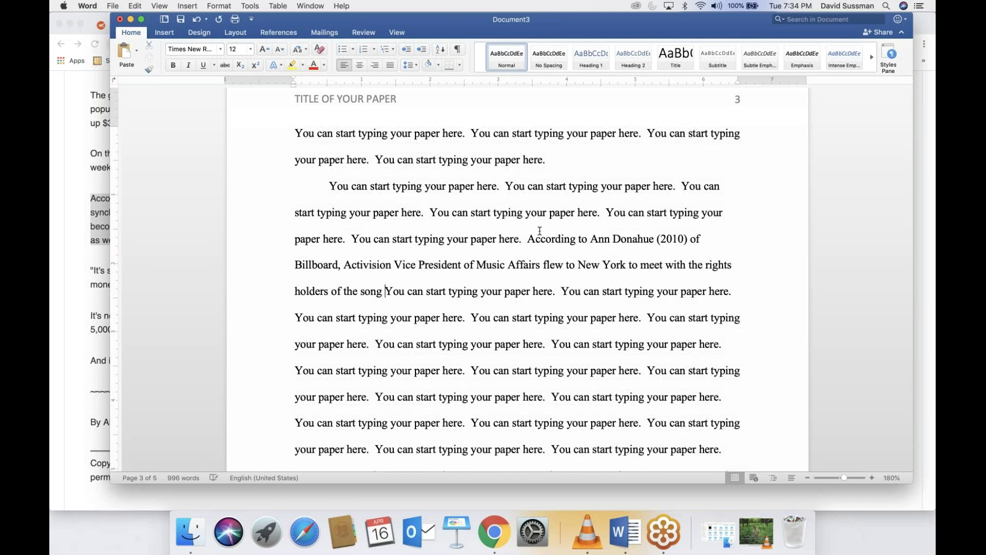
key(BackSpace)
text(and e)
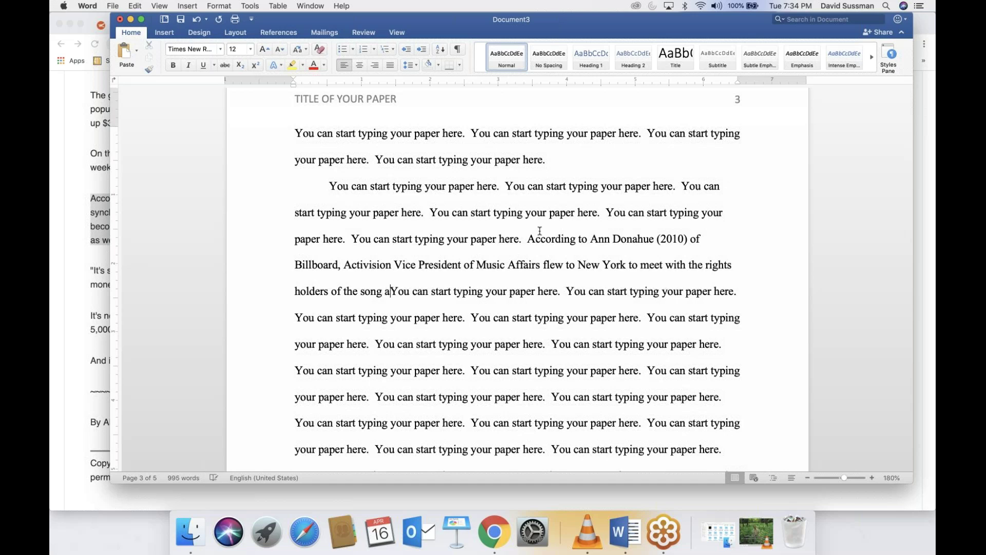
text(ven alliow)
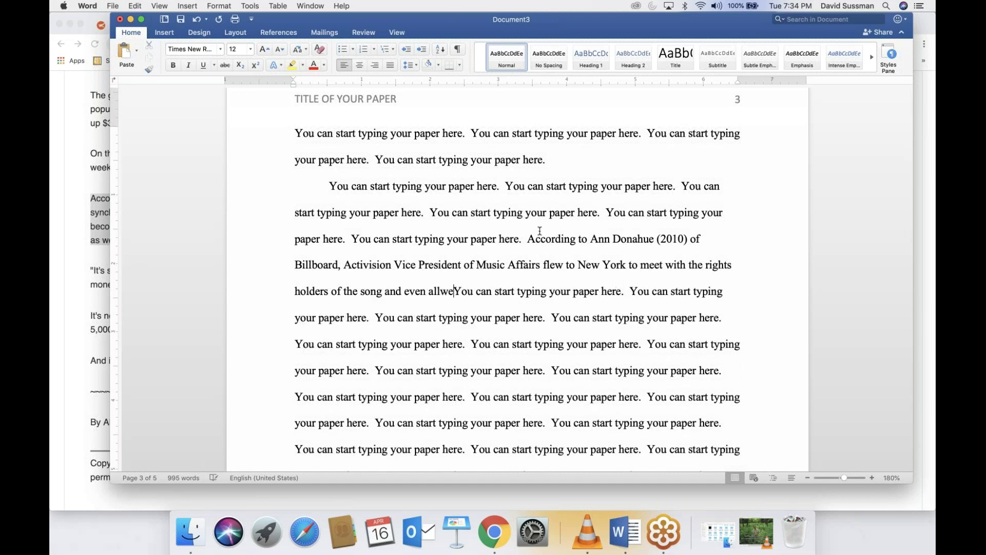
key(BackSpace)
key(BackSpace)
key(BackSpace)
text(owed t)
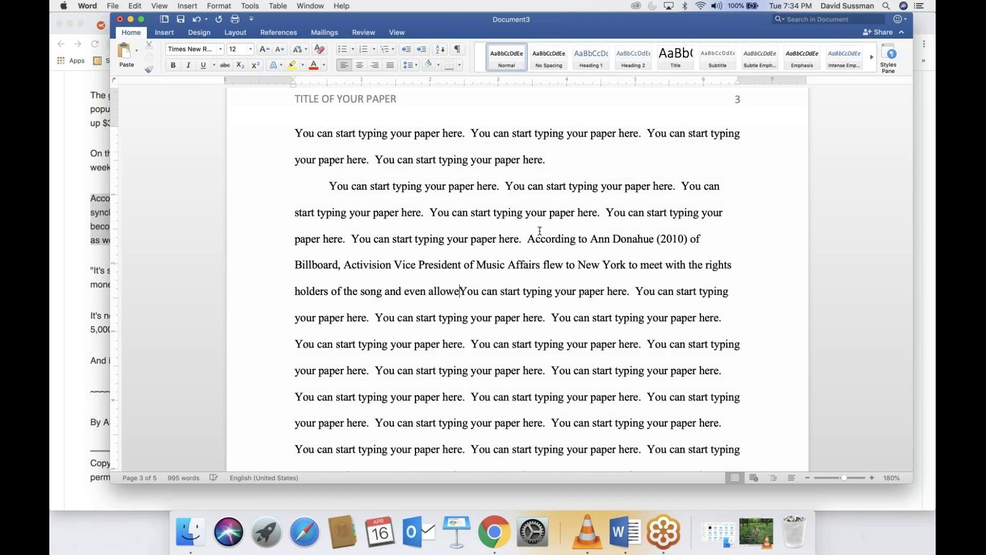
text(he Roll)
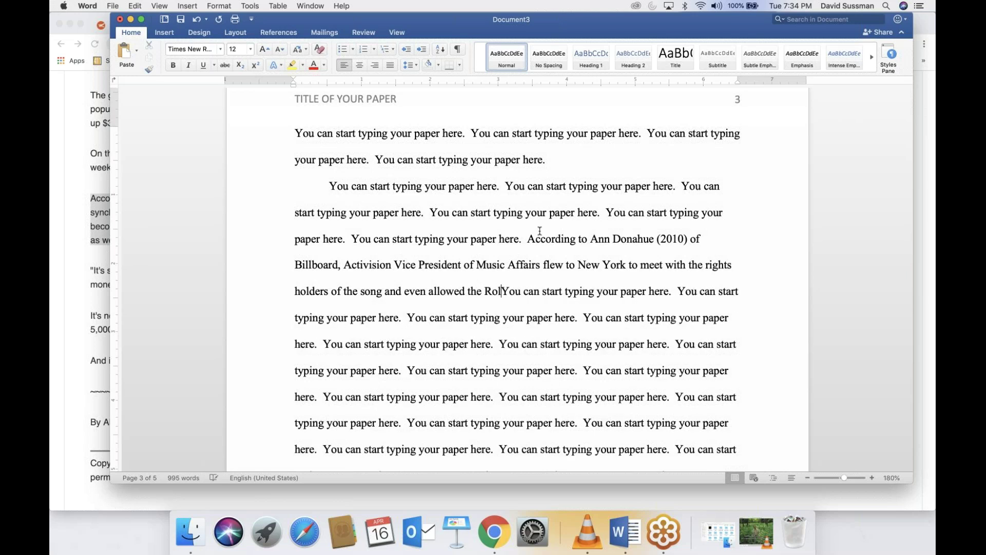
text(ing )
text(Stones to se)
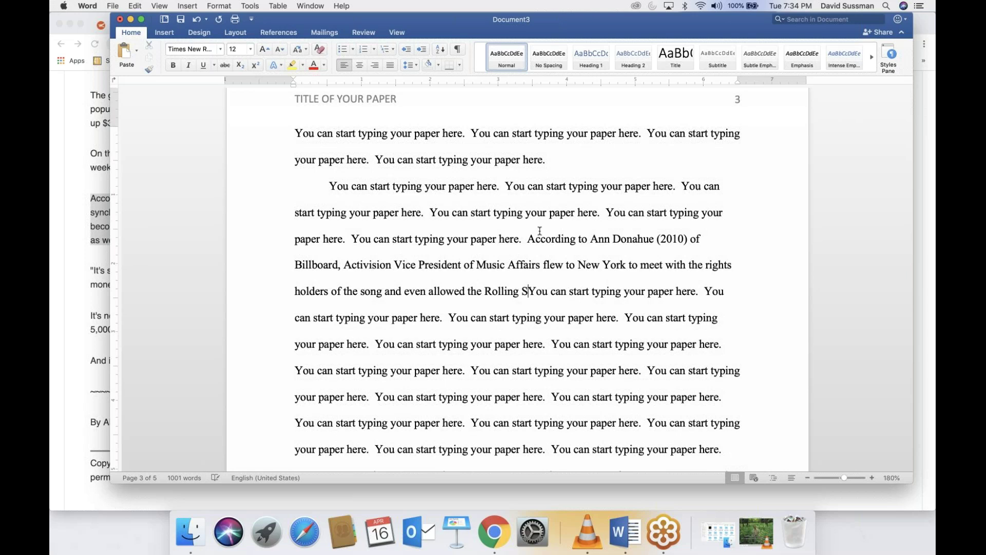
text(e an early v)
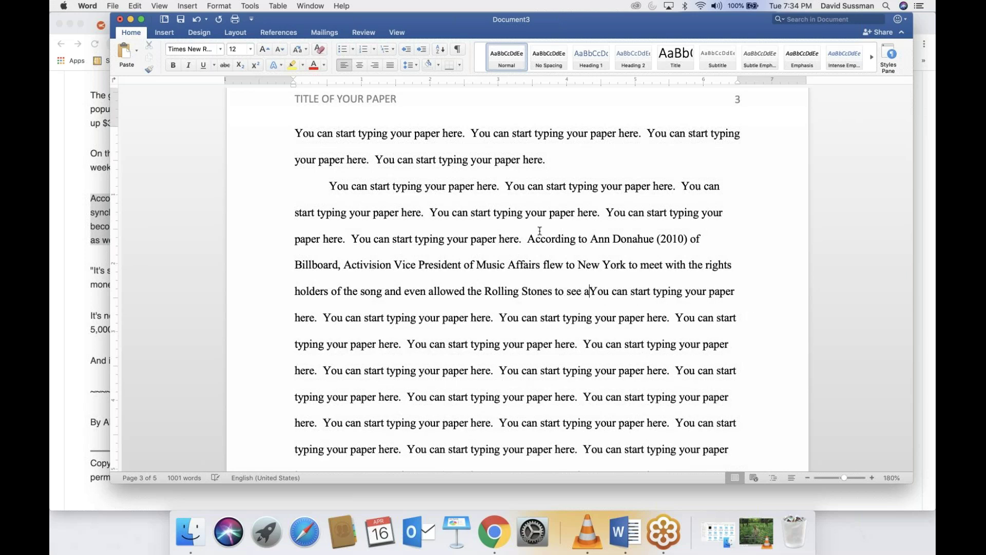
text(ersion of the co)
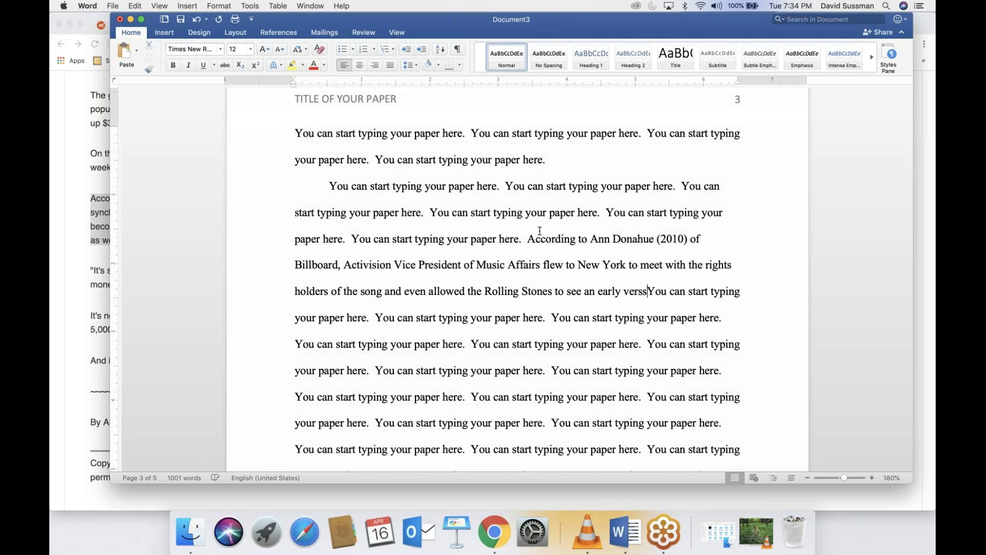
text(mmercial.)
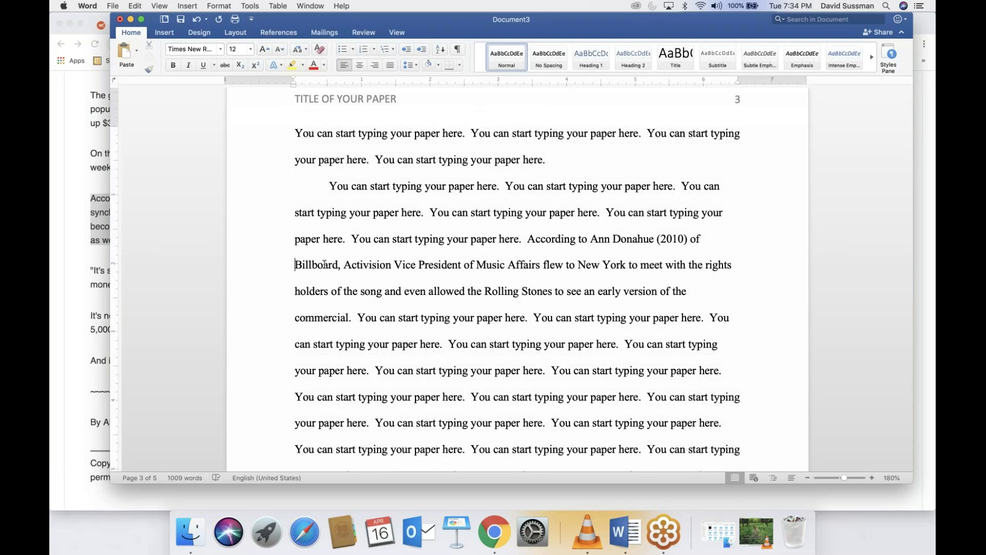
Step: Italicize Billboard, then return to the EBSCOhost article in Chrome
drag(294, 265, 338, 264)
key(super+i)
click(81, 292)
click(283, 222)
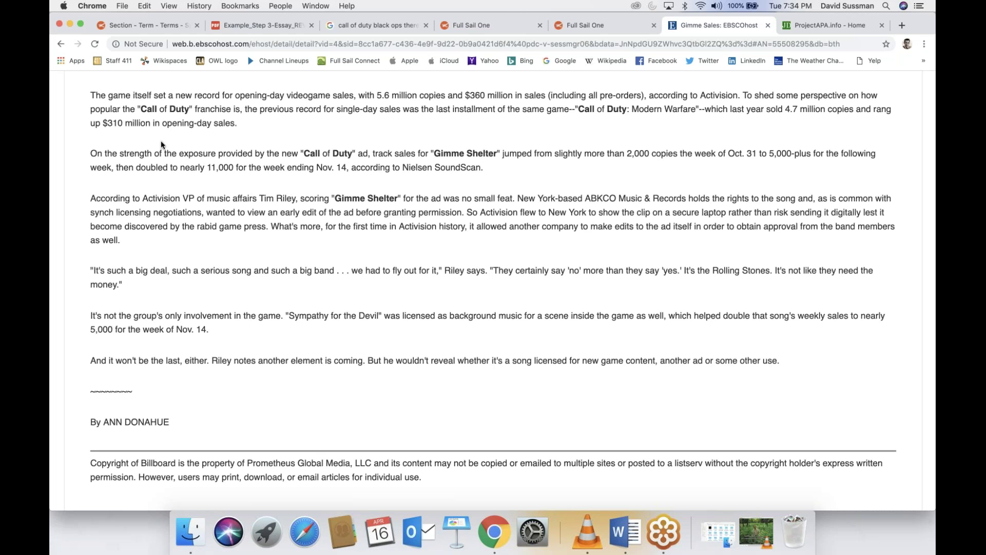
drag(143, 198, 256, 198)
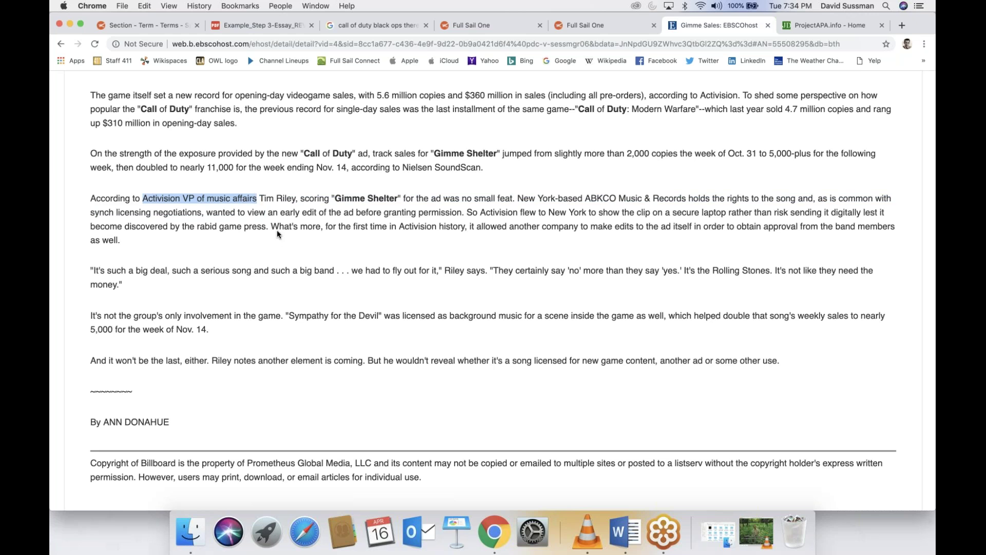
click(100, 192)
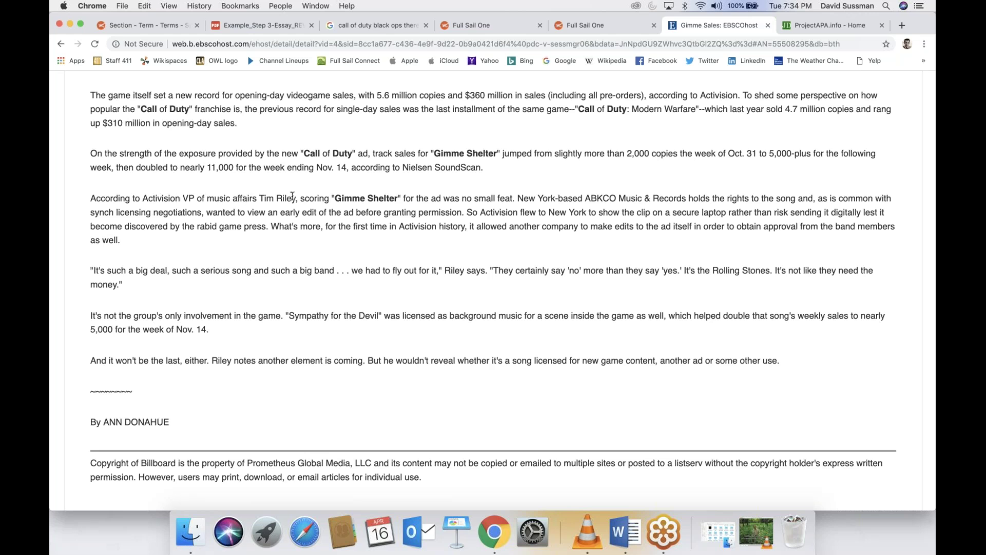
drag(304, 197, 337, 210)
click(335, 209)
click(637, 547)
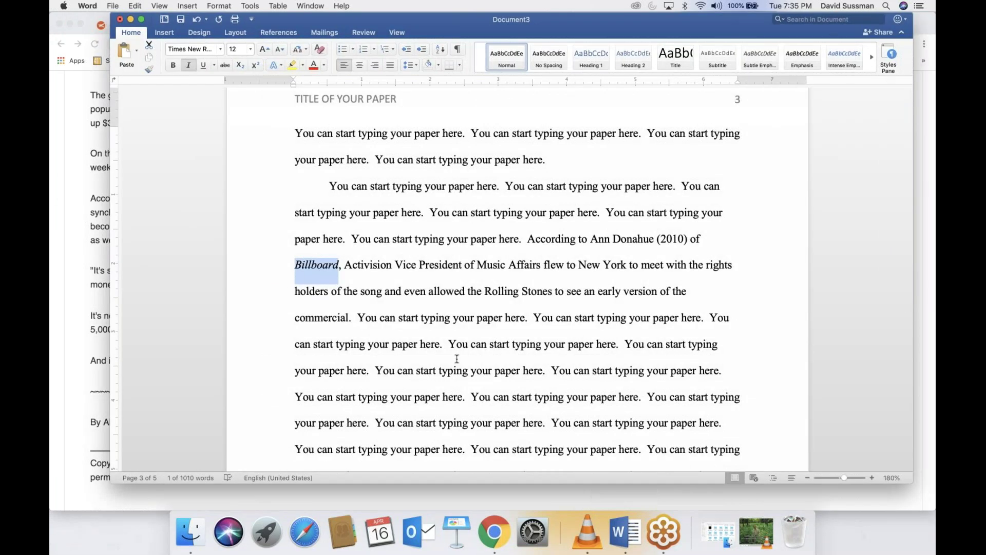
Step: Highlight the sourced sentence, through 'commercial', in yellow
click(441, 339)
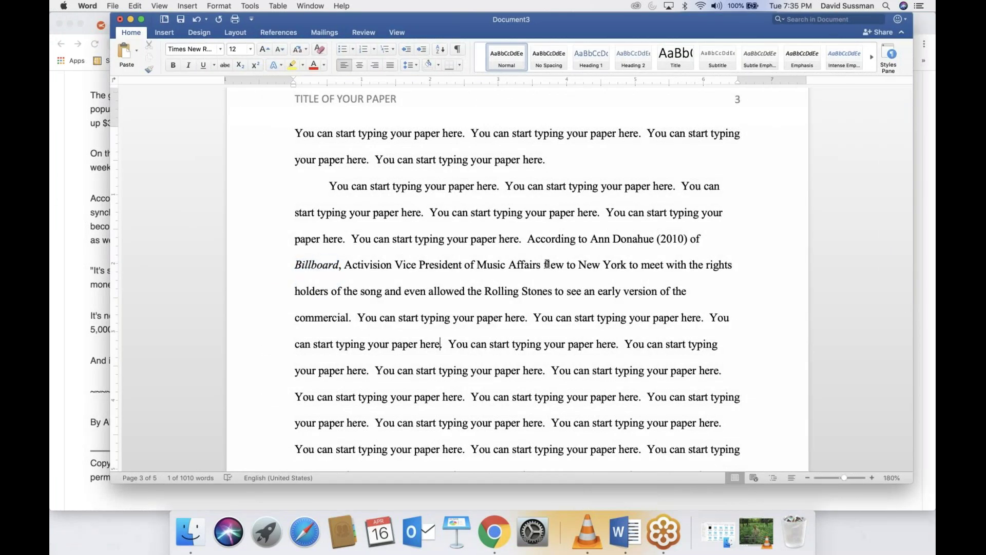
drag(528, 238, 352, 325)
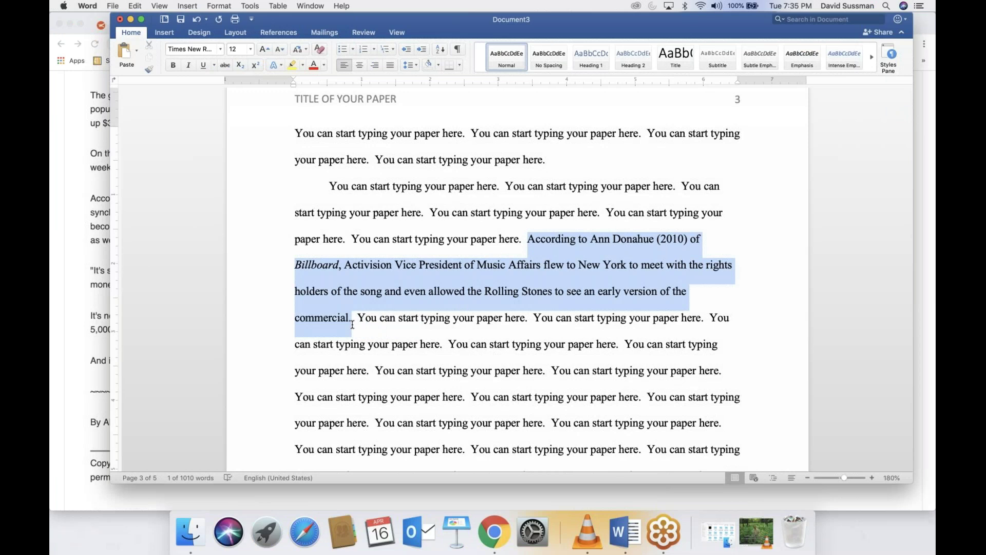
click(292, 65)
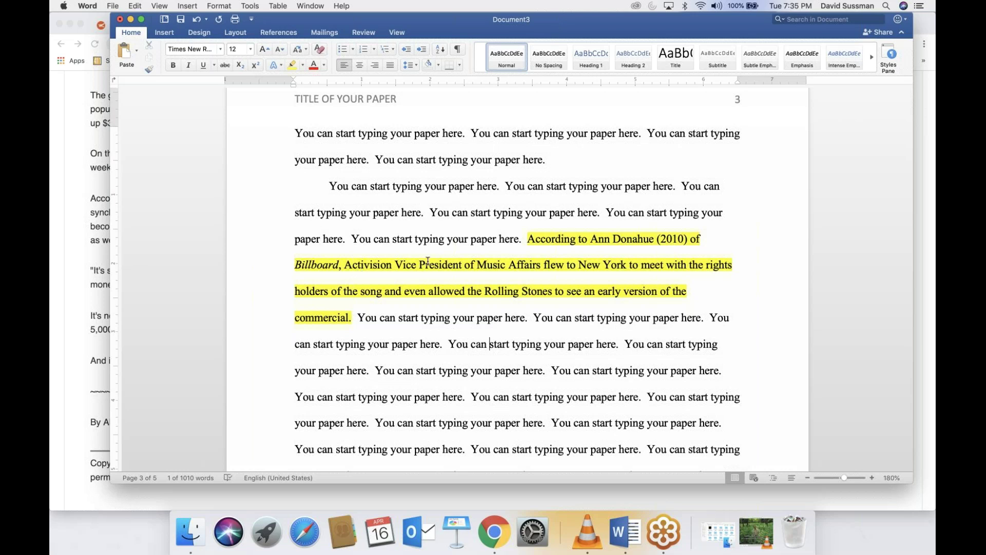
Step: Insert the executive's name after the 'Vice President of Music Affairs' title
click(540, 266)
text(Tim Riley)
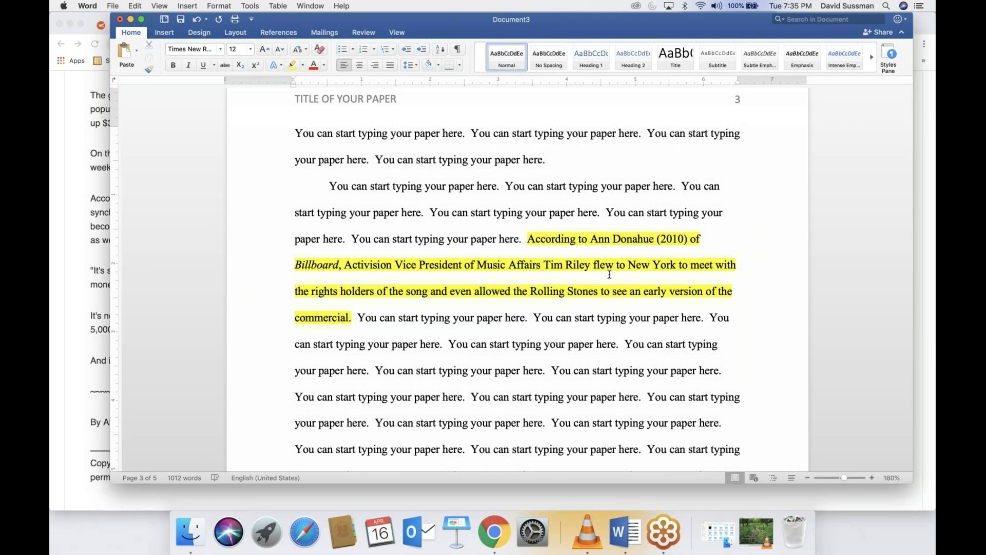
drag(591, 239, 679, 239)
Step: Delete the author's name, year and 'of' from the lead-in before Billboard
click(672, 238)
click(591, 238)
drag(645, 237, 708, 241)
key(BackSpace)
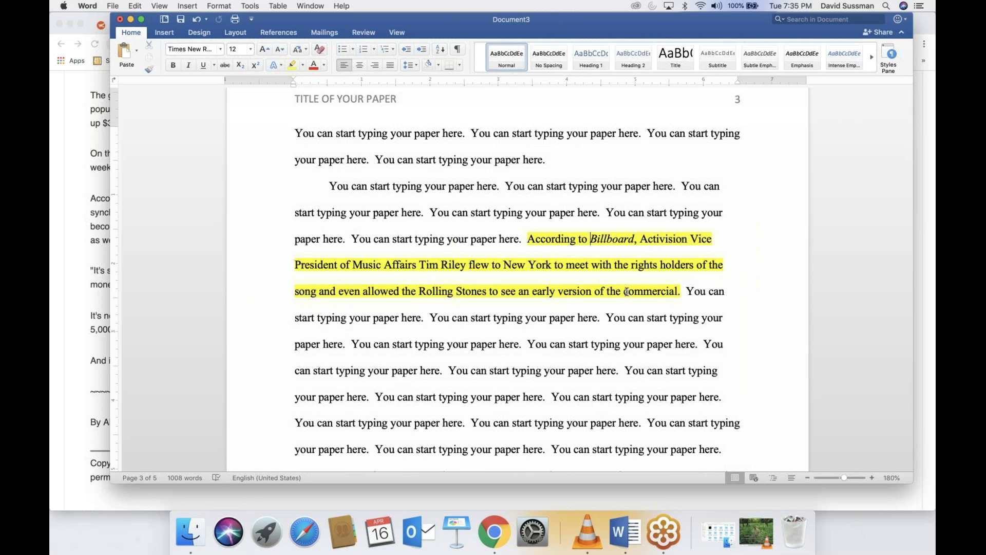
Step: Add an author-surname, 2010 parenthetical citation after 'commercial', with the period after it
click(680, 292)
text((Do)
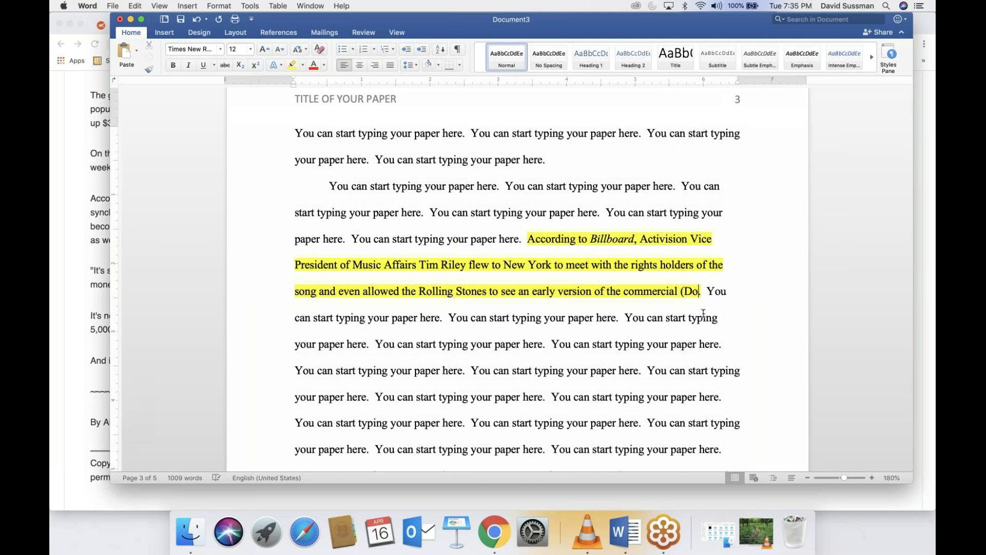
text(nahue,)
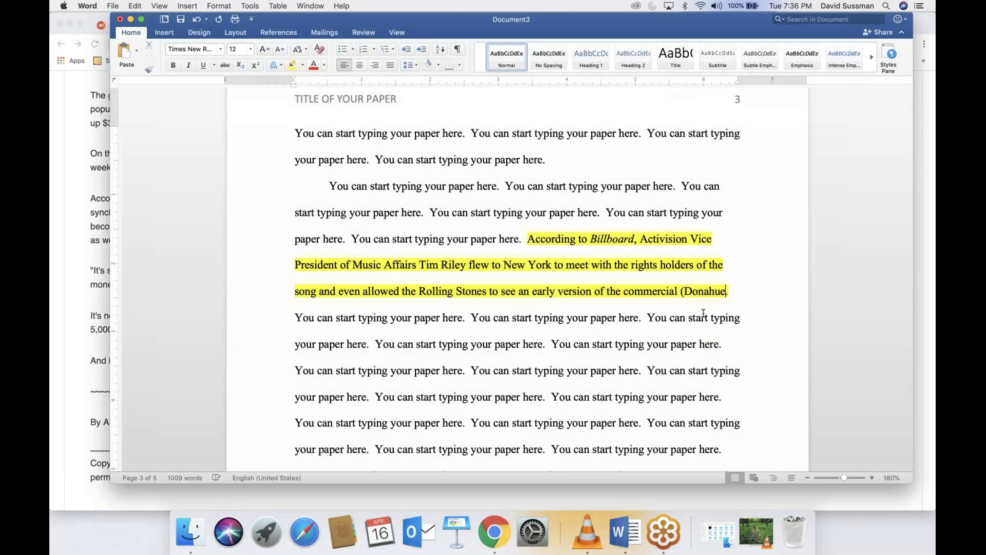
text( .)
text(2010)
text())
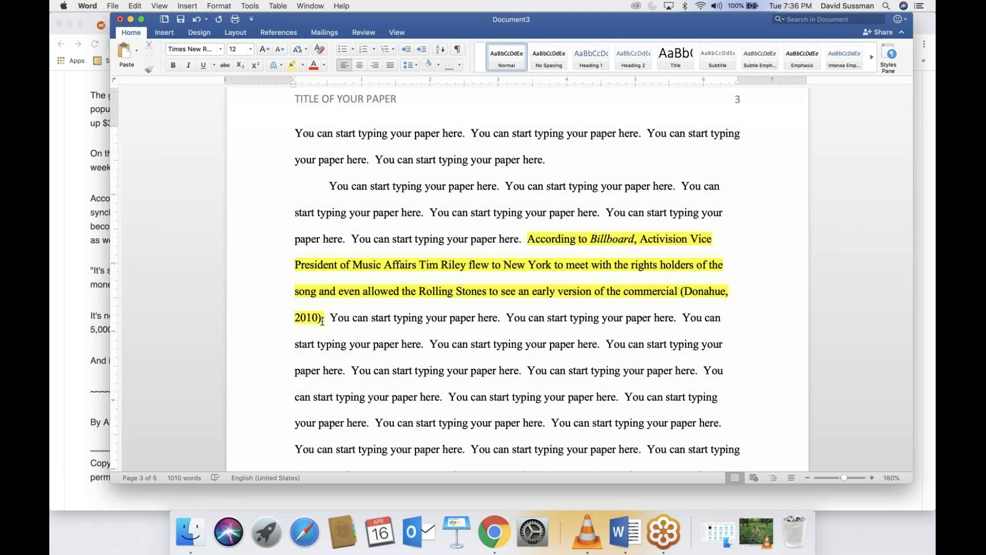
click(678, 291)
text(.)
click(324, 316)
key(BackSpace)
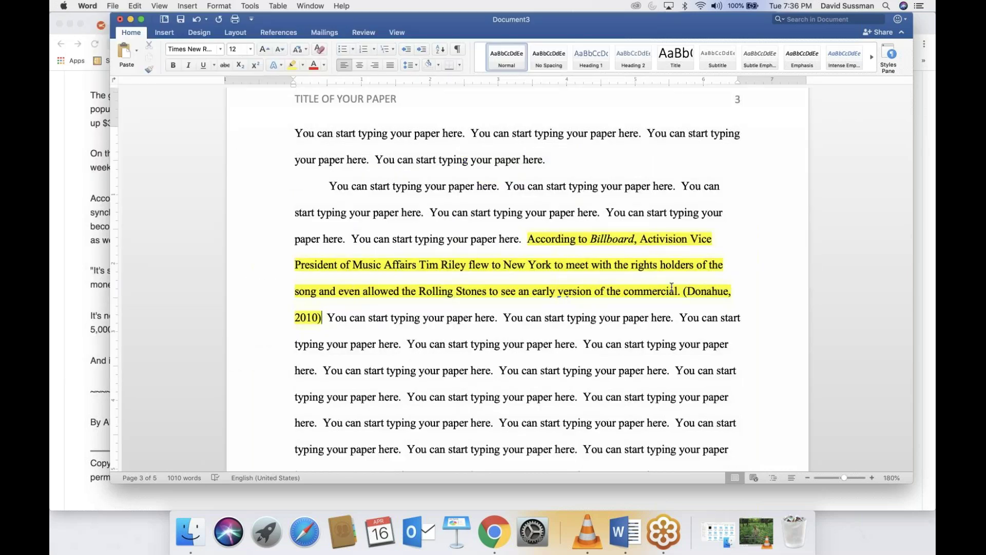
click(682, 292)
key(BackSpace)
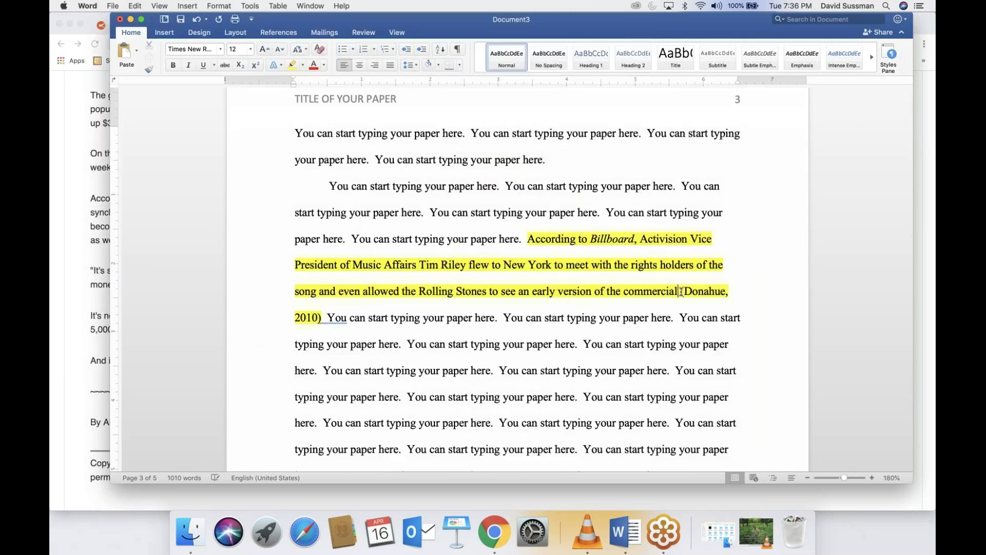
click(320, 317)
text(.)
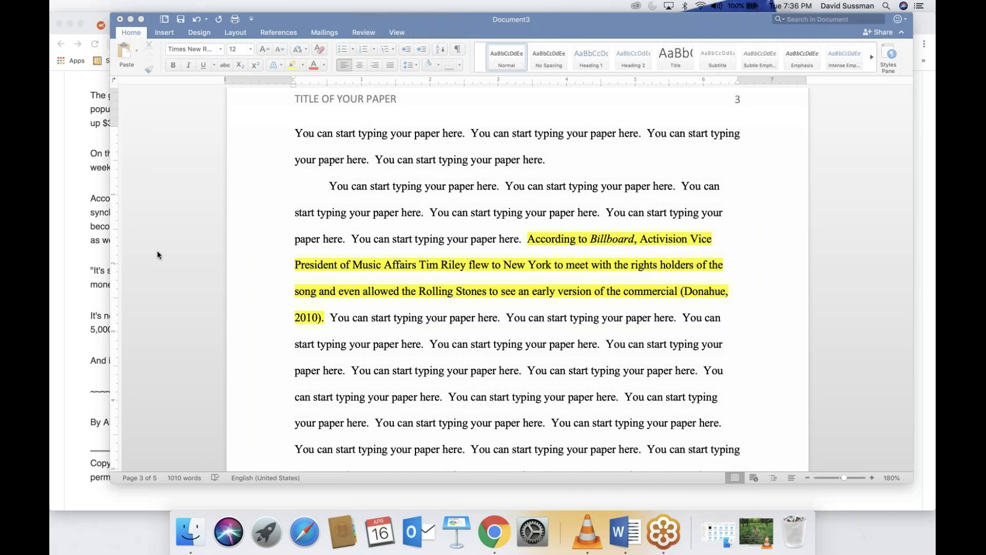
click(67, 294)
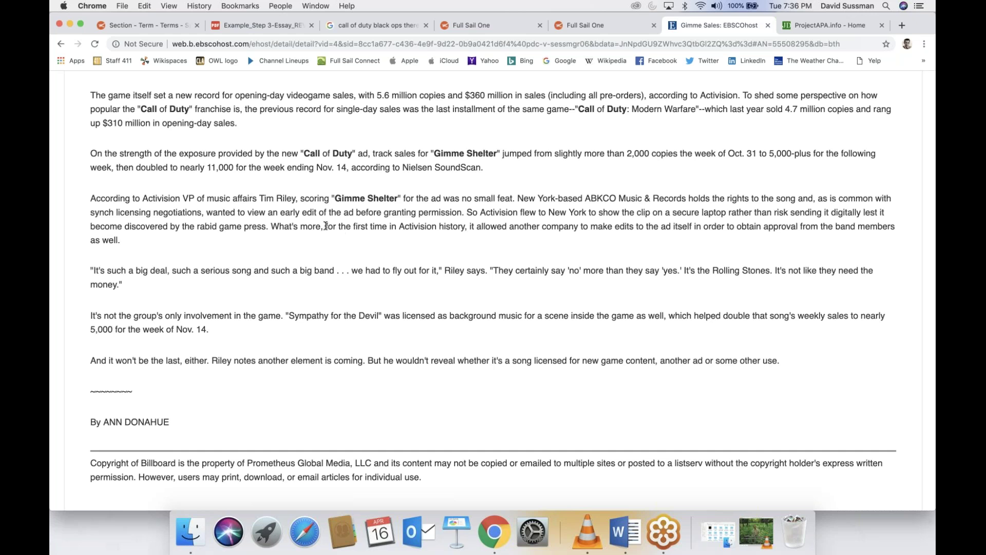
Step: Copy the article passage 'for the first time in Activision history' through 'as well', then return to Word
drag(326, 225, 117, 240)
key(super+c)
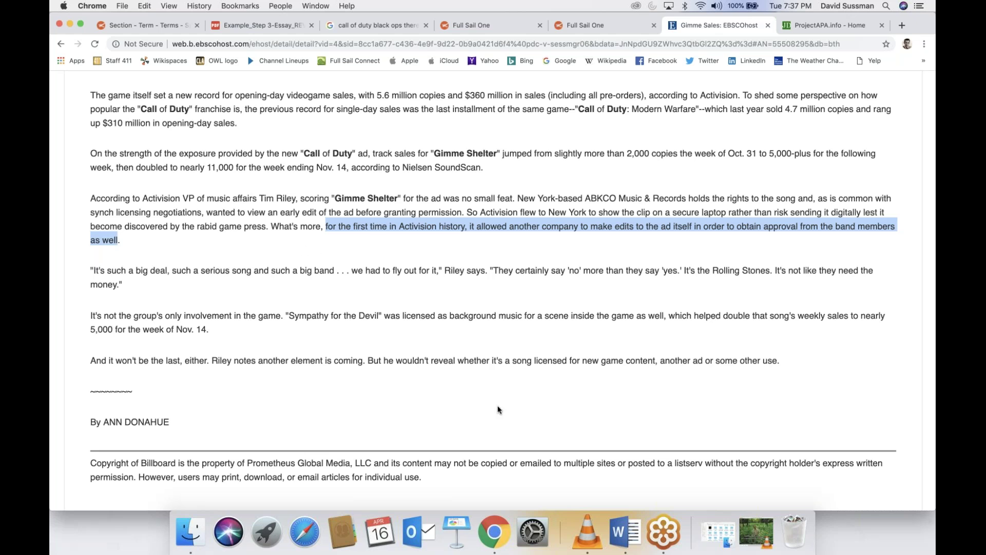
click(625, 532)
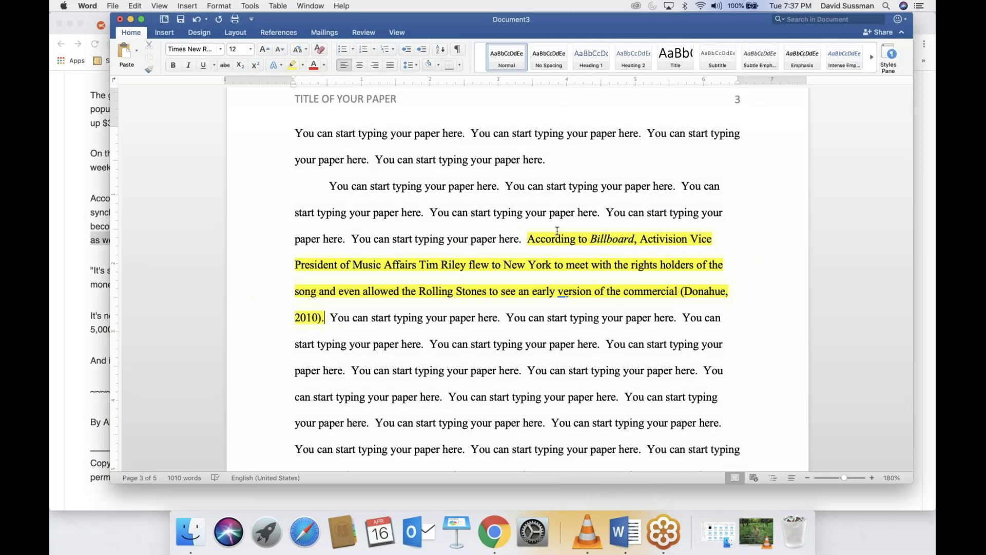
Step: Remove the citation and restore the author's name, (2010), 'of' and 'magazine' in the lead-in
drag(684, 291, 311, 327)
key(BackSpace)
key(BackSpace)
key(BackSpace)
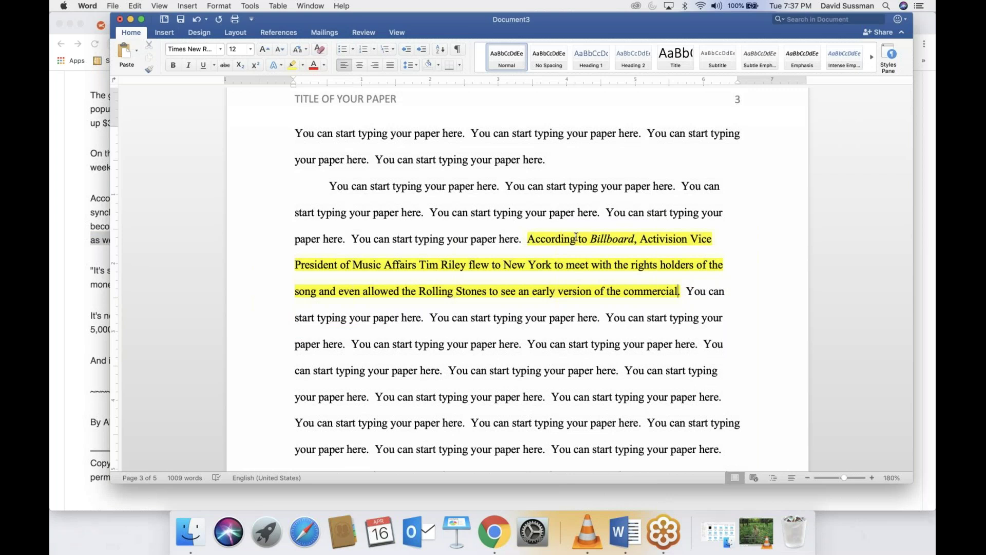
click(586, 240)
text(Ann Donahue (2010))
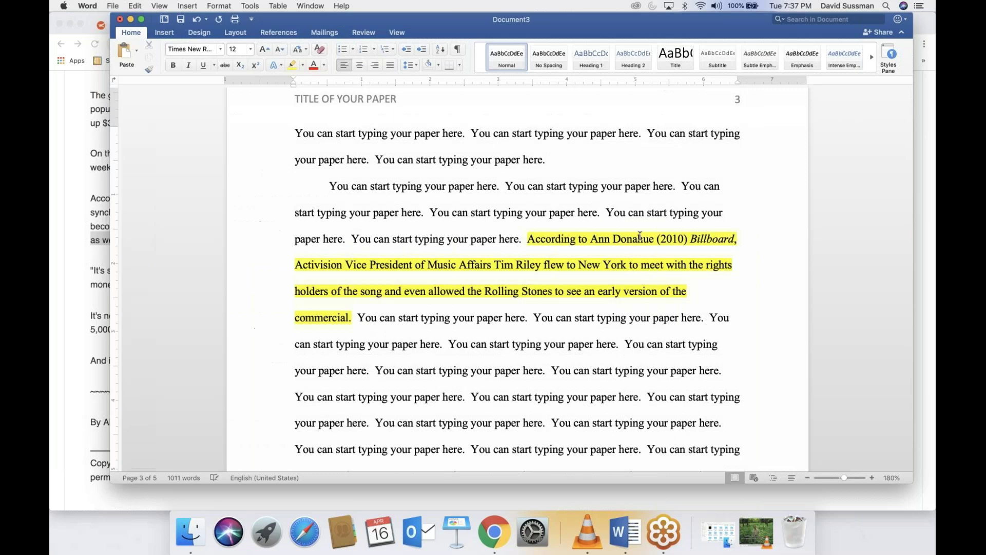
click(734, 240)
text(magazine)
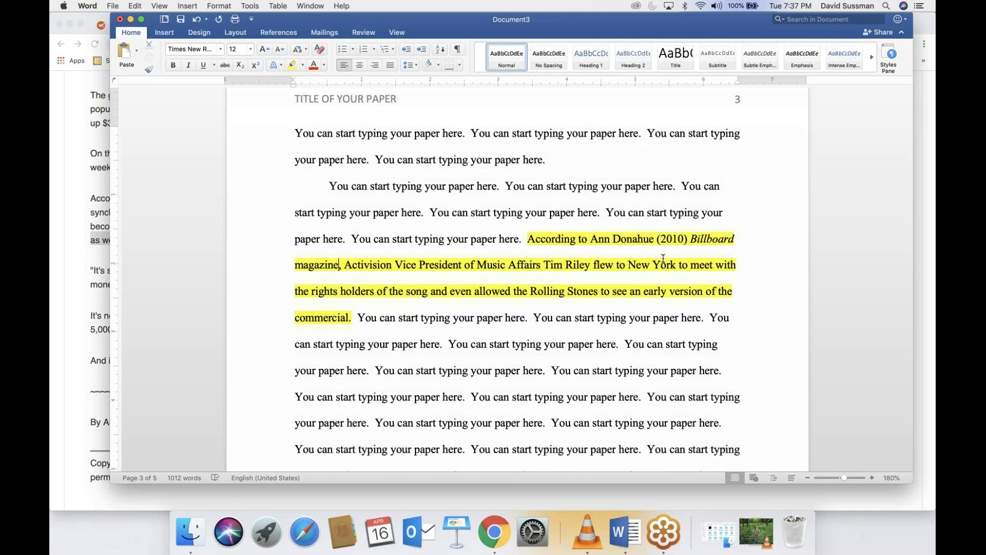
click(686, 238)
text(of)
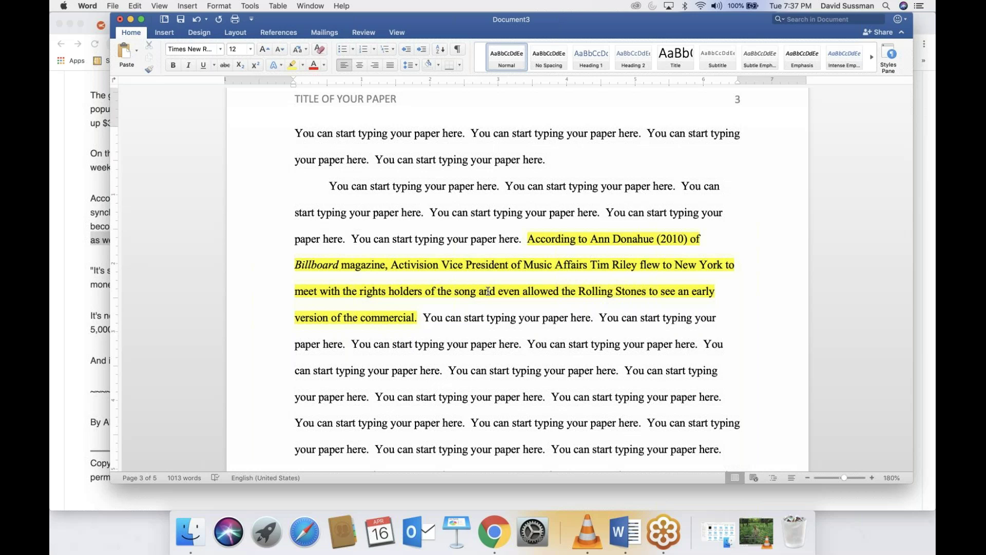
Step: Replace the paraphrase from 'even' through 'commercial' with an opening quote and the pasted passage
drag(499, 290, 414, 320)
text(")
key(super+v)
key(super+space)
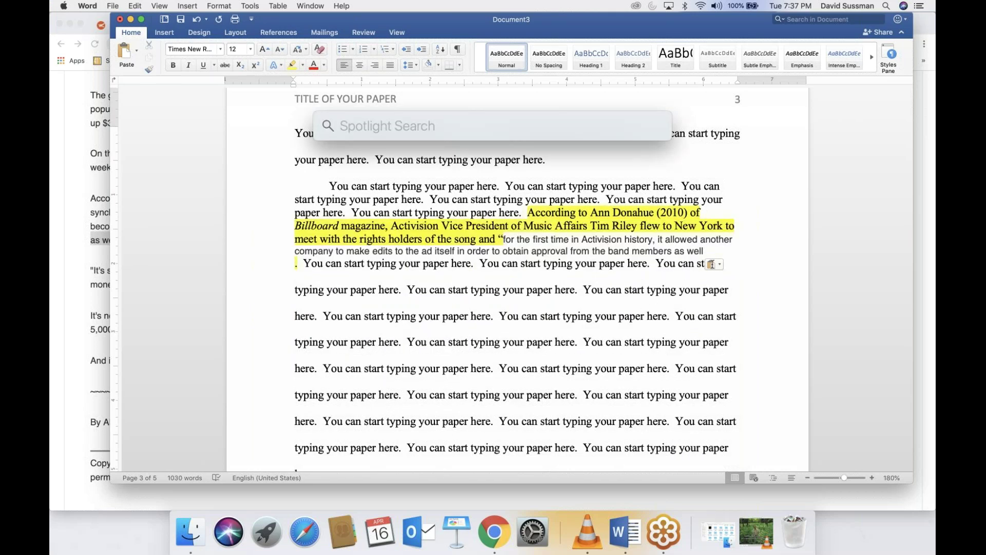
Step: Match the pasted quote to the paper's formatting and double-space its paragraph
click(718, 264)
click(731, 289)
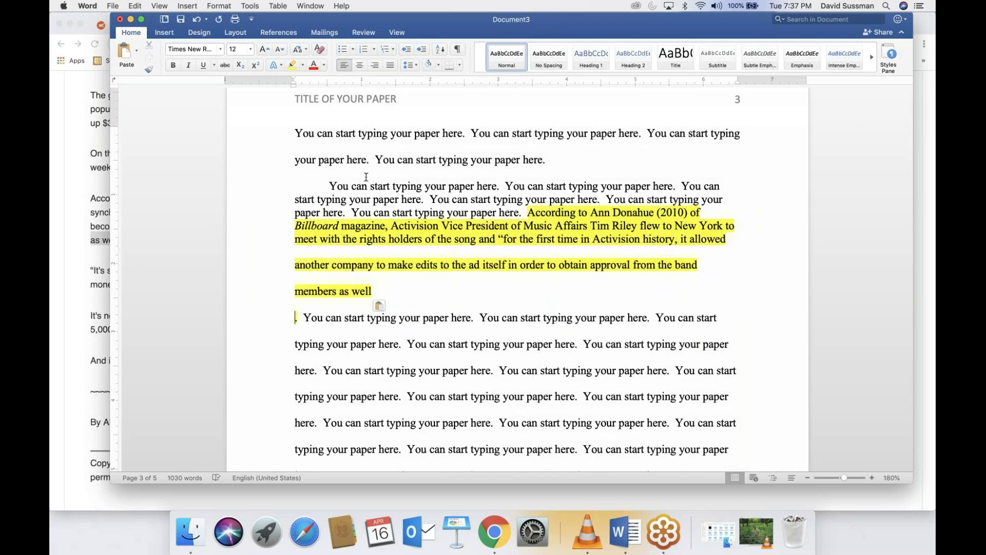
drag(330, 184, 408, 303)
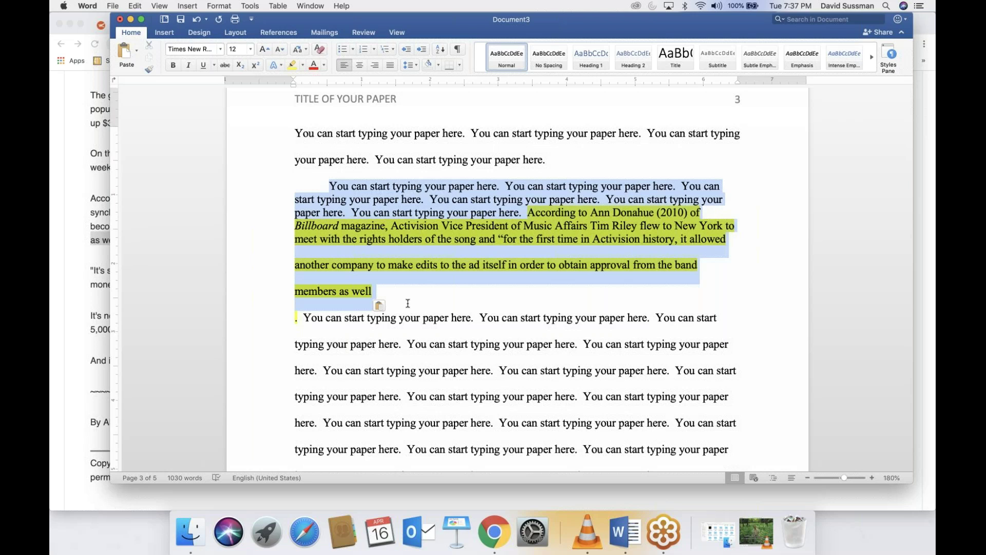
click(415, 65)
click(422, 119)
Step: Rejoin the stray period, close the quotation after 'as well', then zoom out the EBSCOhost article
click(323, 362)
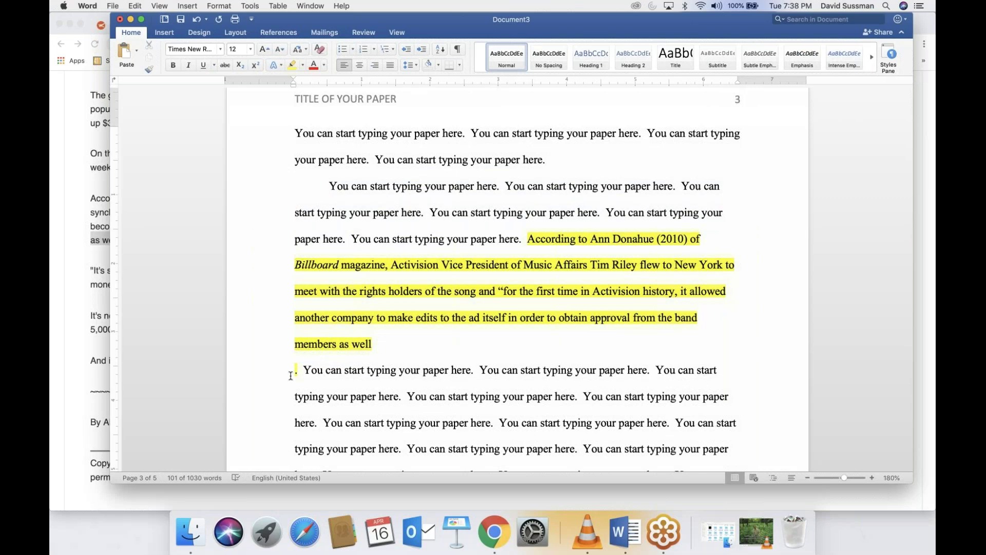
right_click(291, 375)
click(267, 370)
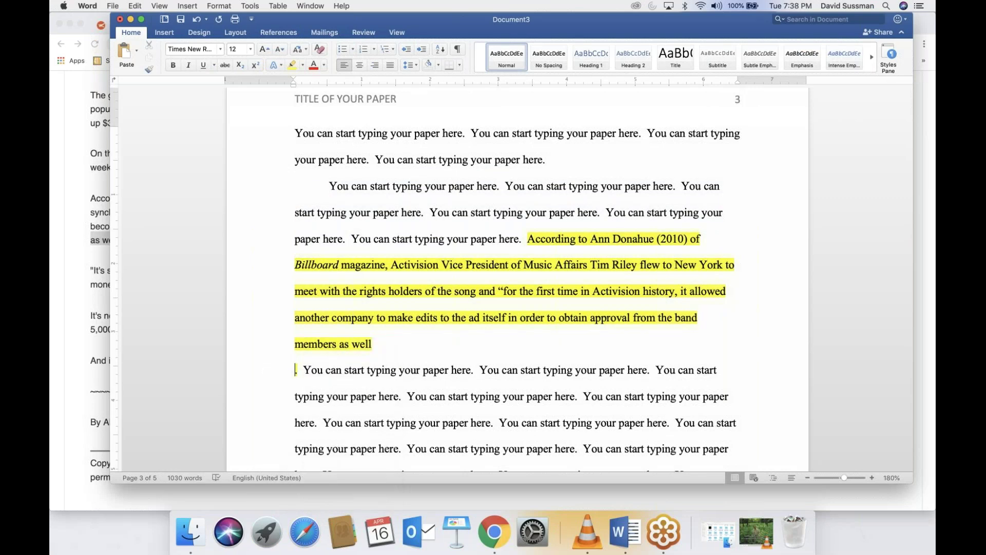
key(BackSpace)
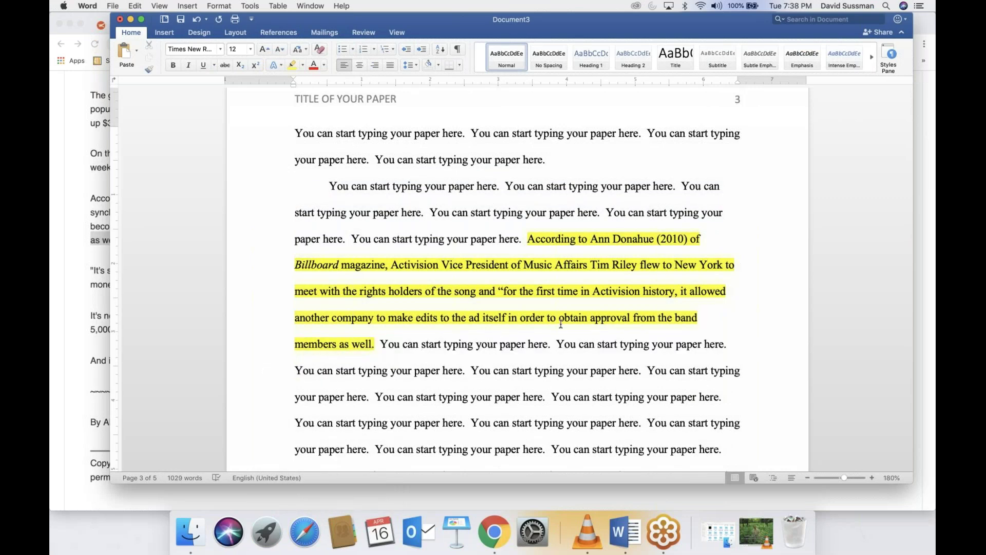
text(")
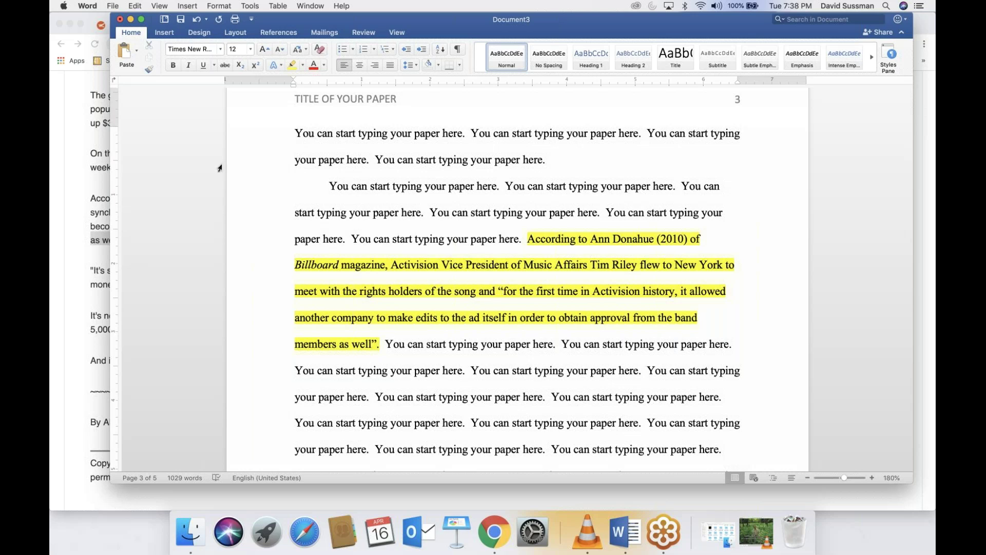
click(83, 217)
scroll(350, 262, up, 1)
key(super+minus)
Step: Scroll the EBSCOhost article up to its Section header, clear the selection, and return to Word
scroll(264, 152, up, 3)
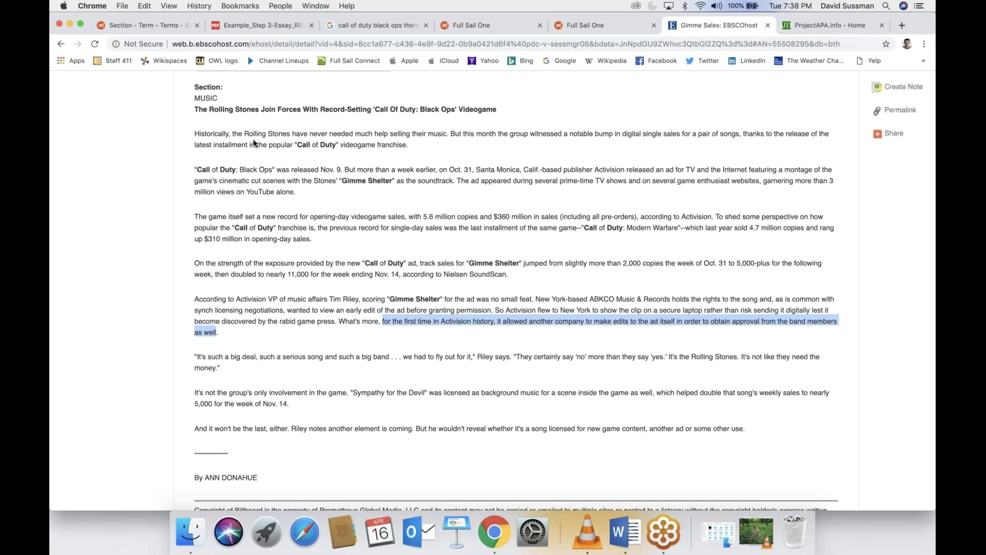
click(254, 143)
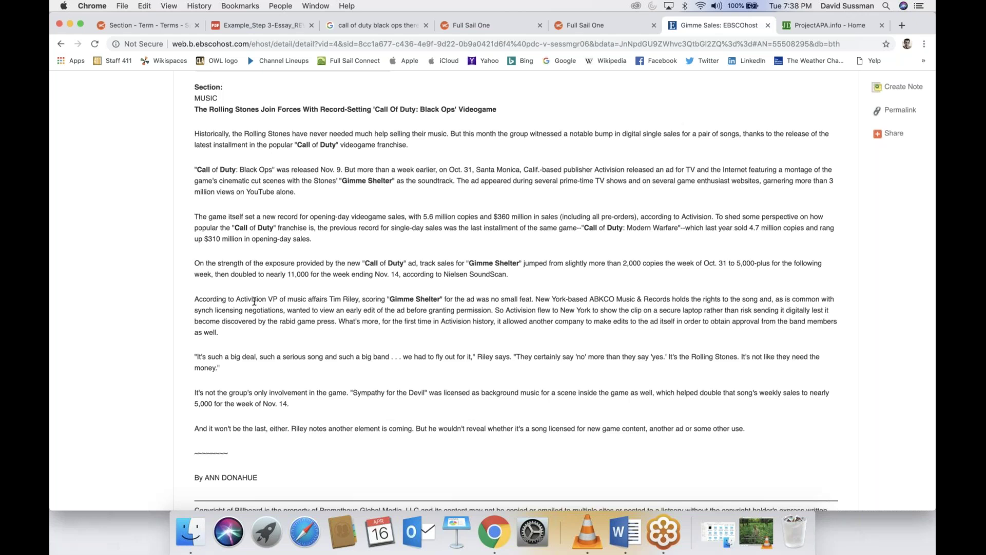
click(625, 531)
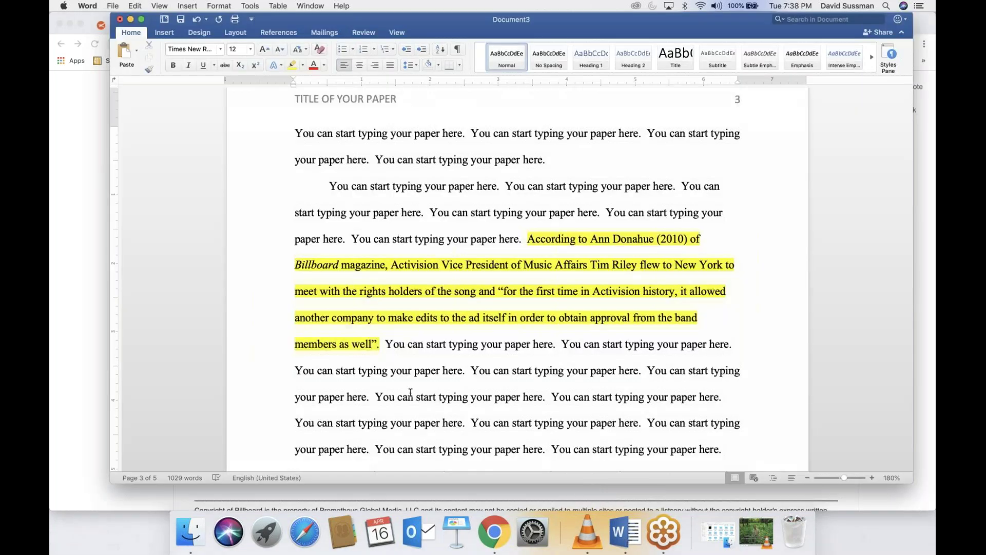
Step: Add the (para. 5) citation after the quote and a comma after 'song'
text(()
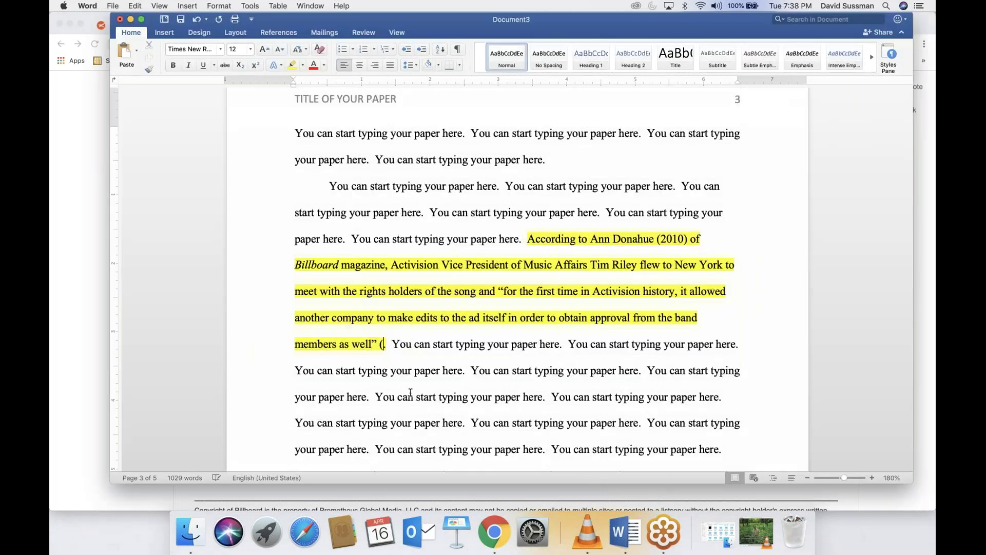
key(BackSpace)
text(ara)
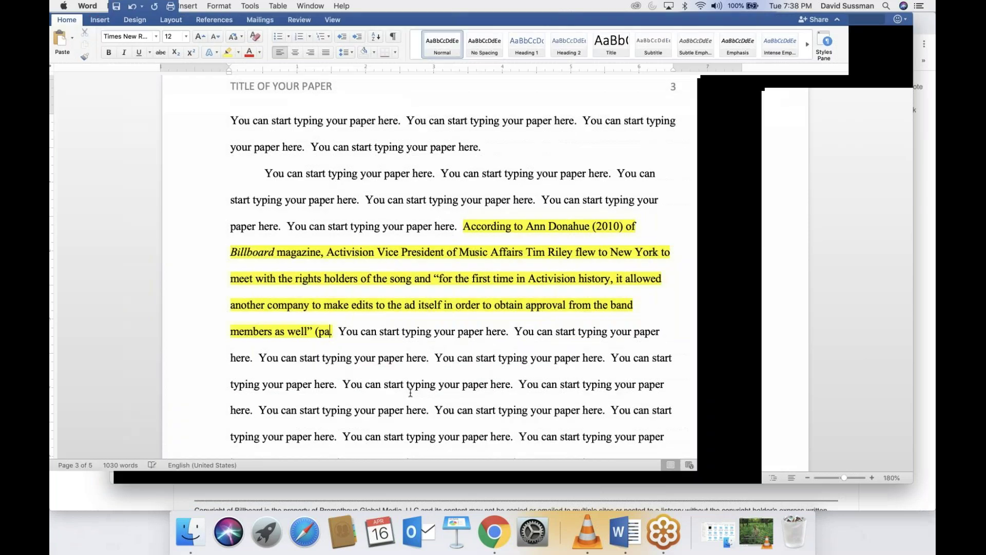
text(. )
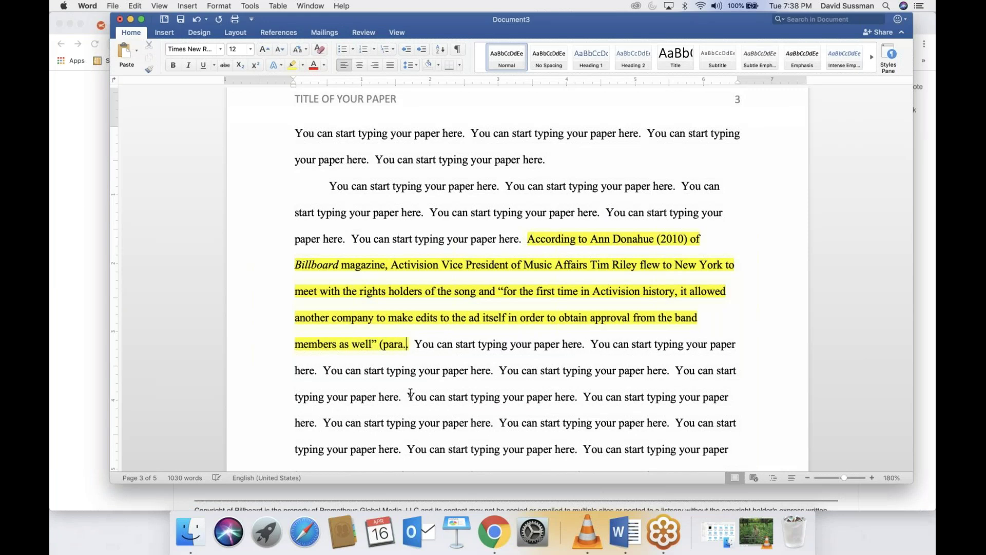
text(5))
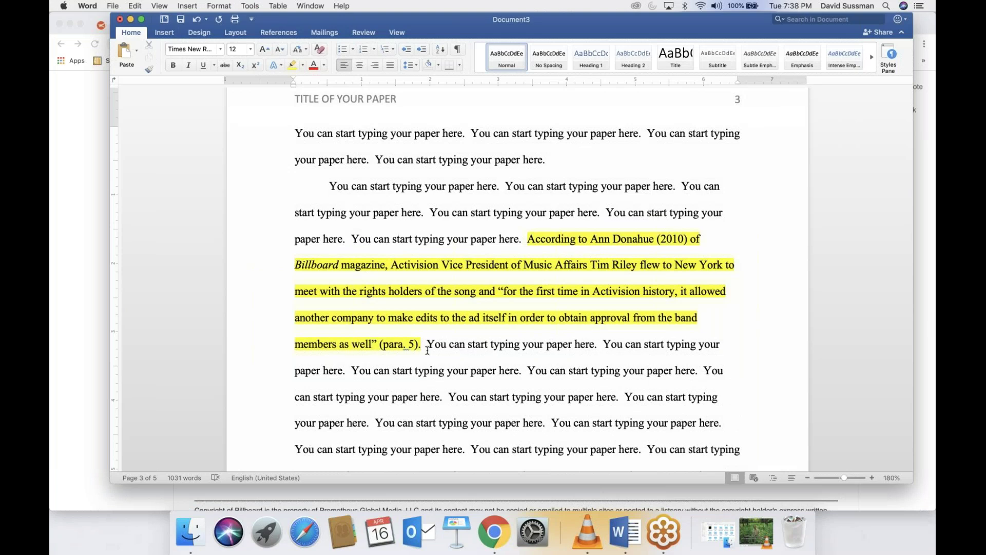
drag(418, 345, 419, 345)
key(Right)
click(476, 291)
text(,)
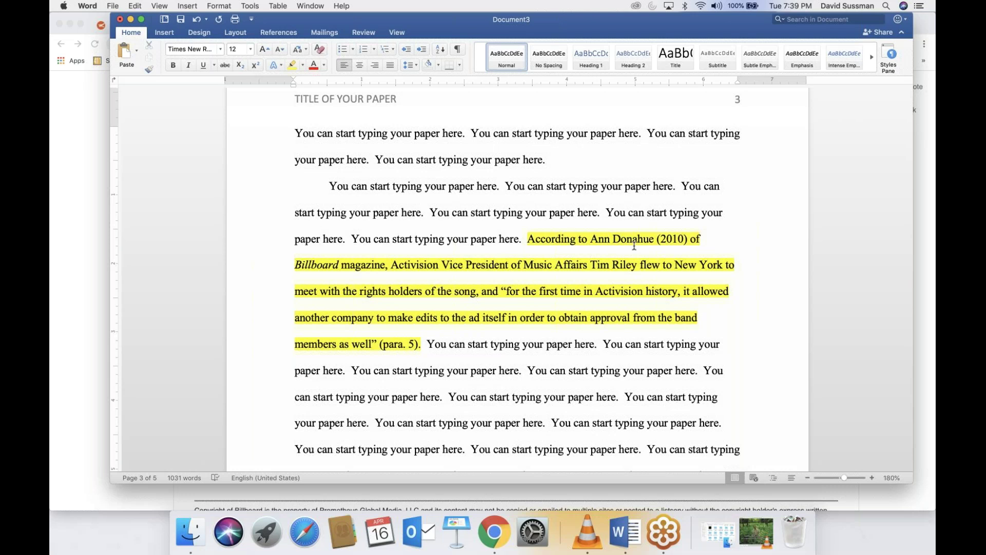
Step: Settle the marker as 'para. 5' and delete the author's name, (2010) and 'of' from the lead-in
click(402, 345)
key(BackSpace)
key(BackSpace)
key(BackSpace)
text(.)
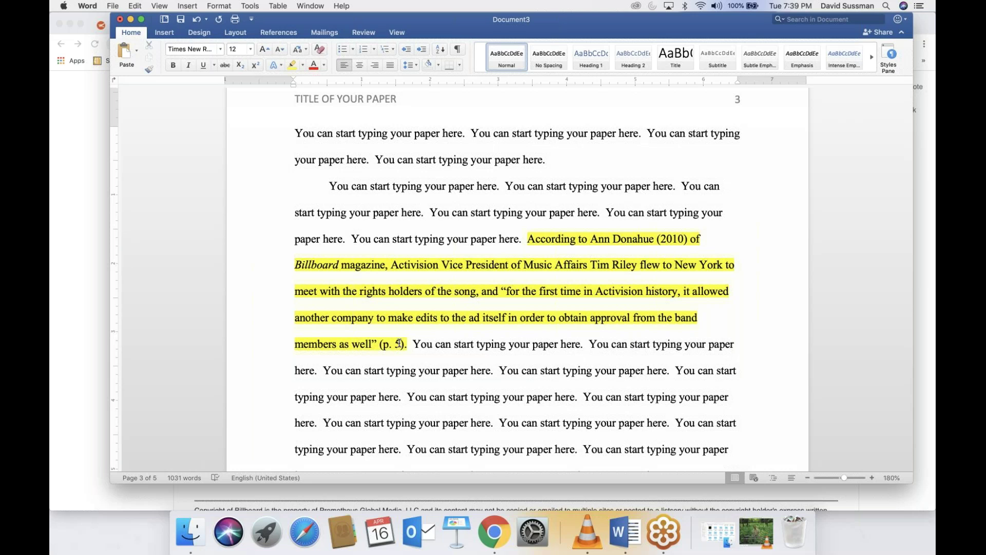
click(400, 343)
text(2)
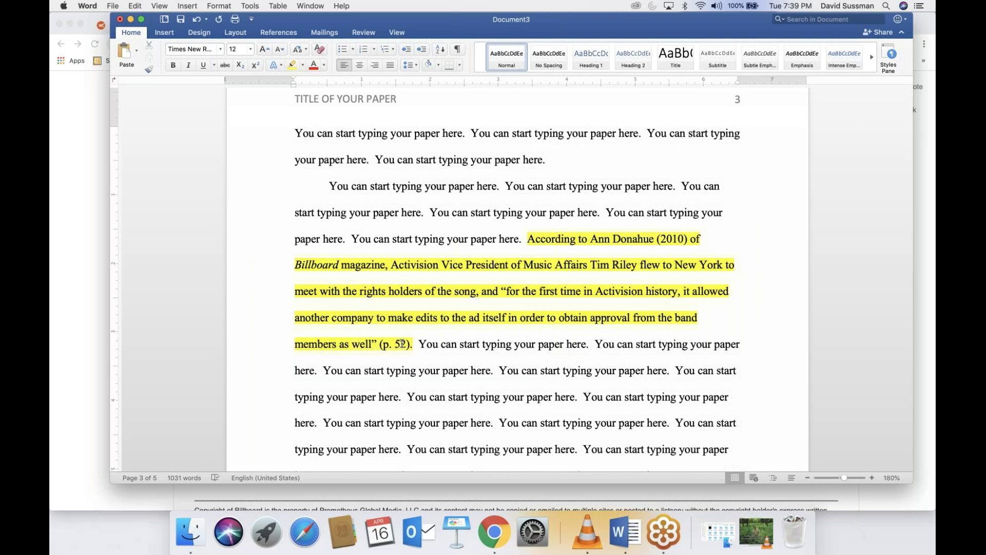
key(BackSpace)
key(BackSpace)
key(BackSpace)
key(BackSpace)
text(ara)
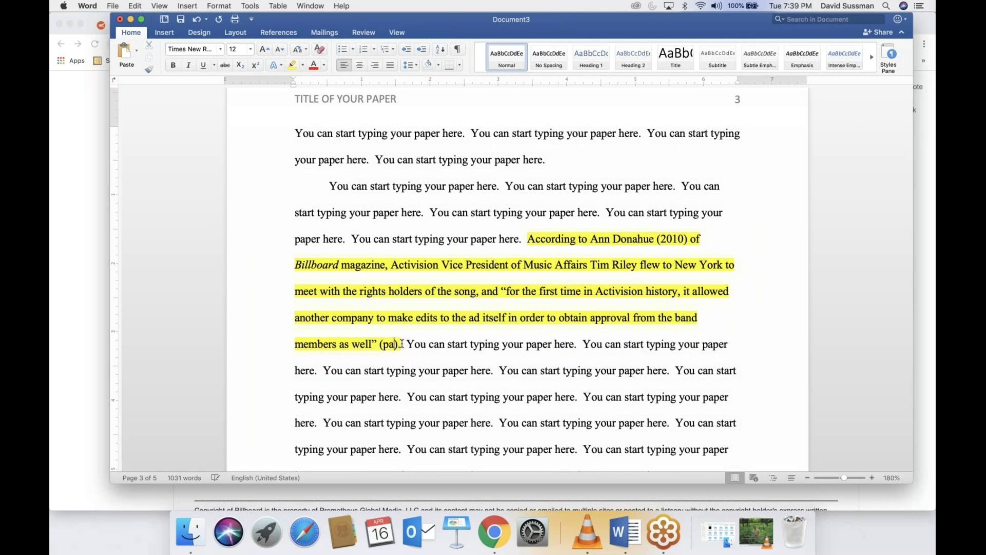
text(. 5)
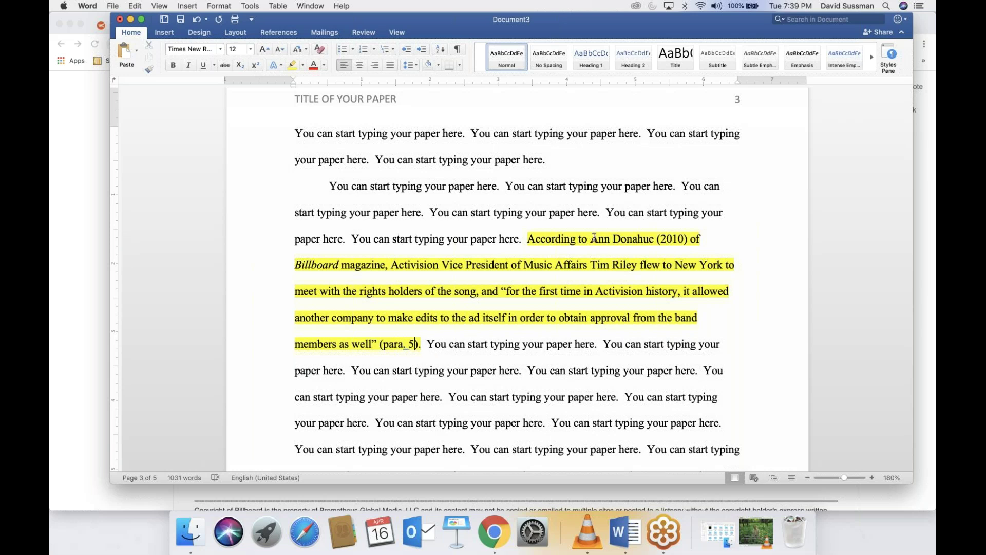
click(591, 238)
shift+click(703, 239)
key(BackSpace)
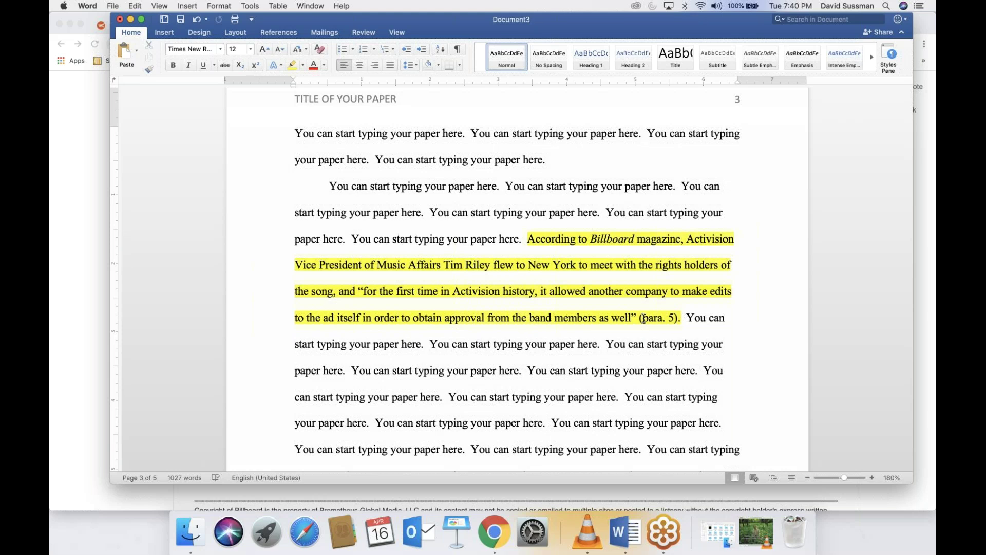
Step: Prefix the citation with the author's surname and 2010, then switch to the ProjectAPA.info tab
click(644, 318)
text(Donahue,)
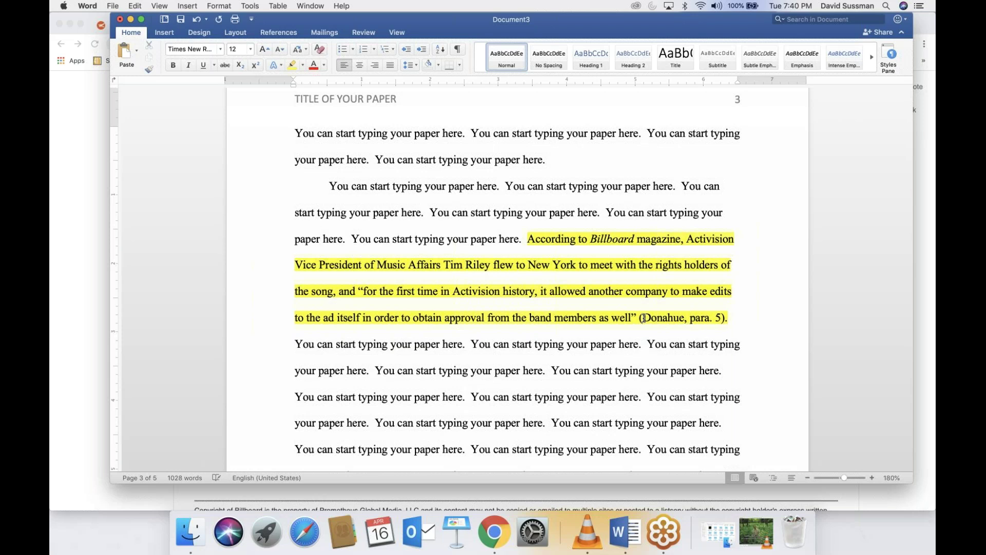
text( 2010,)
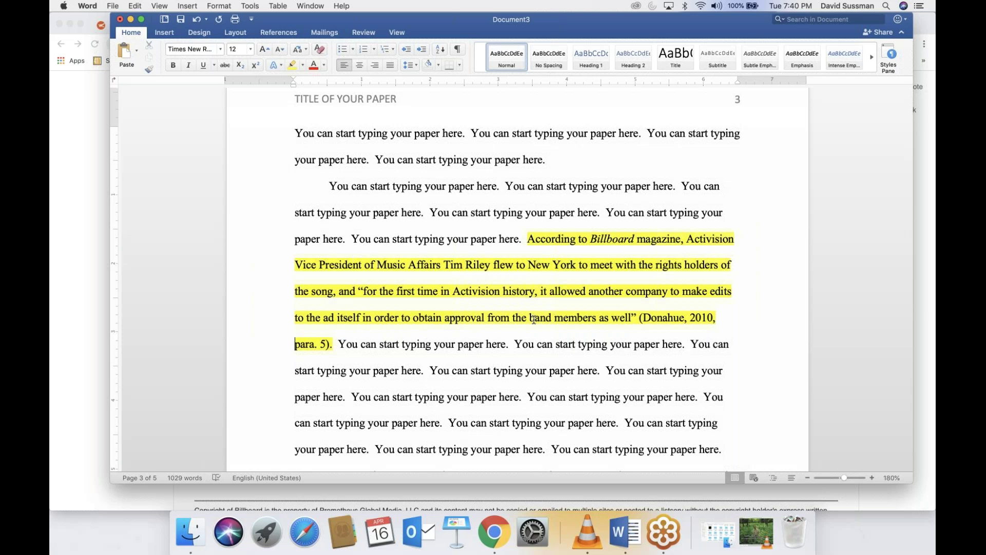
click(640, 317)
shift+click(327, 344)
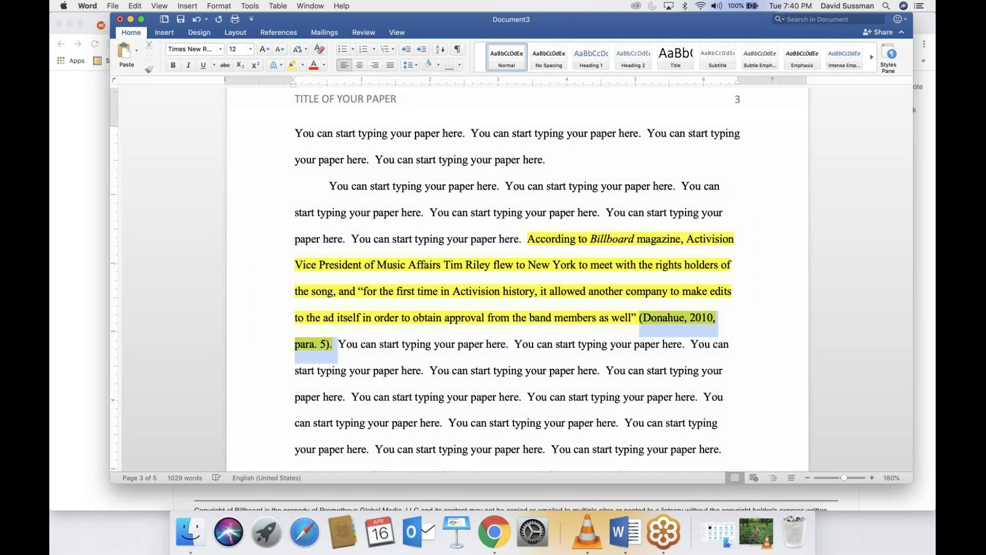
click(603, 349)
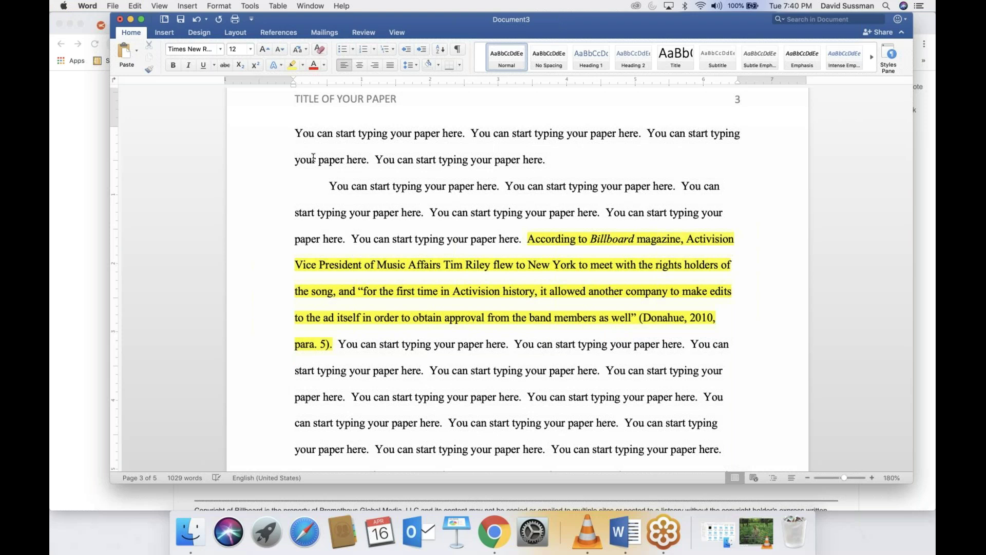
click(103, 189)
click(832, 32)
Step: Open the Formats of Quotation, Paraphrase, and Summary guide and study its (p. 3) citation examples
mouse_move(455, 91)
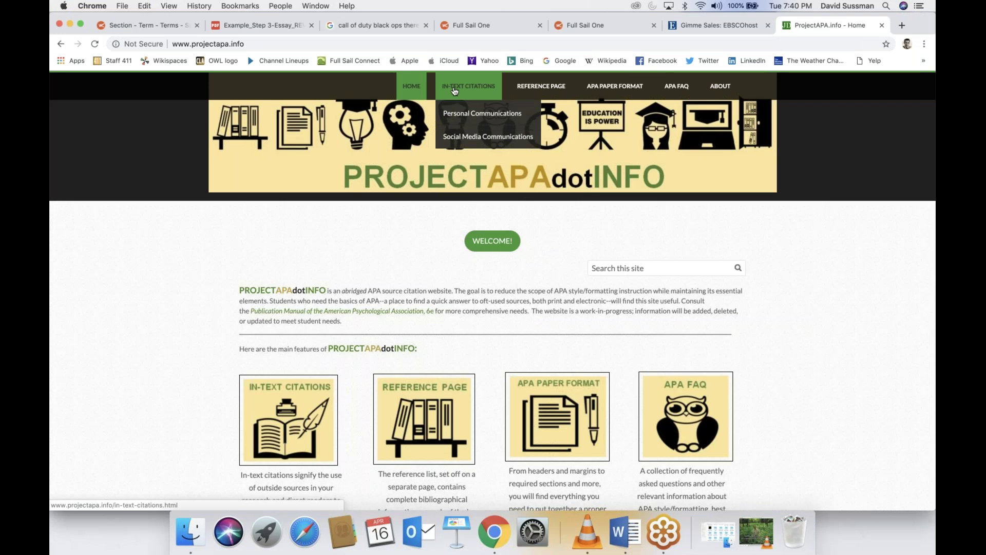
click(458, 111)
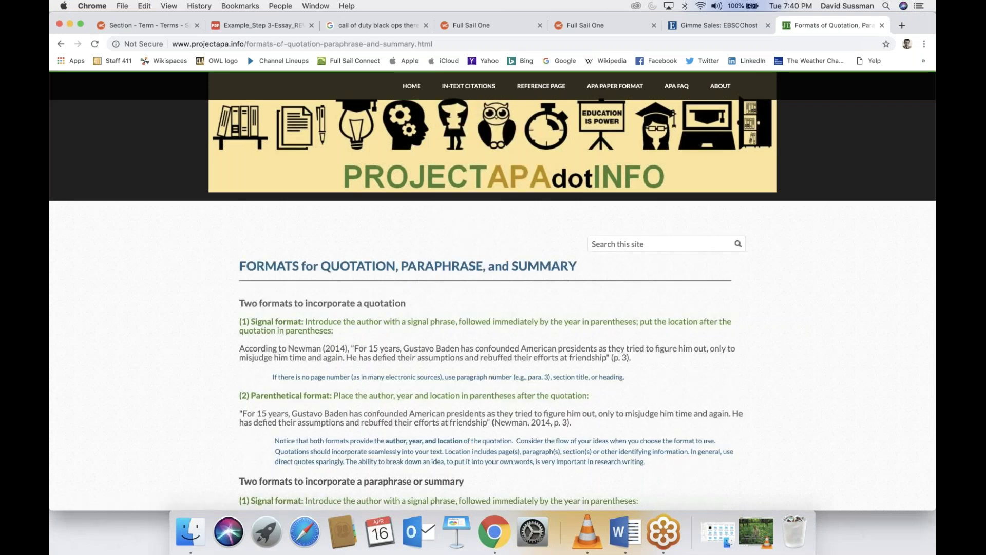
scroll(348, 204, down, 5)
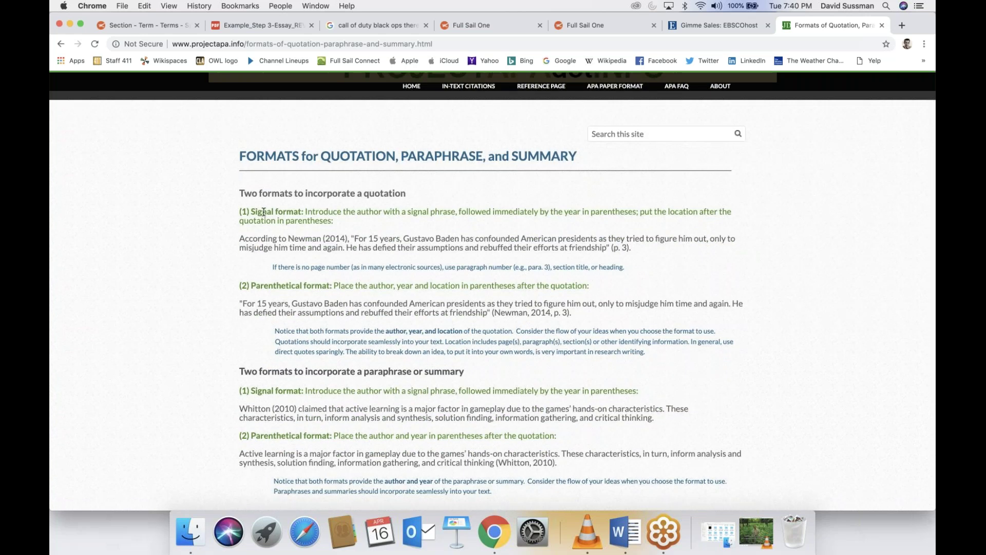
drag(239, 238, 323, 237)
click(317, 242)
drag(613, 247, 626, 247)
click(223, 302)
drag(493, 313, 567, 314)
scroll(567, 315, down, 3)
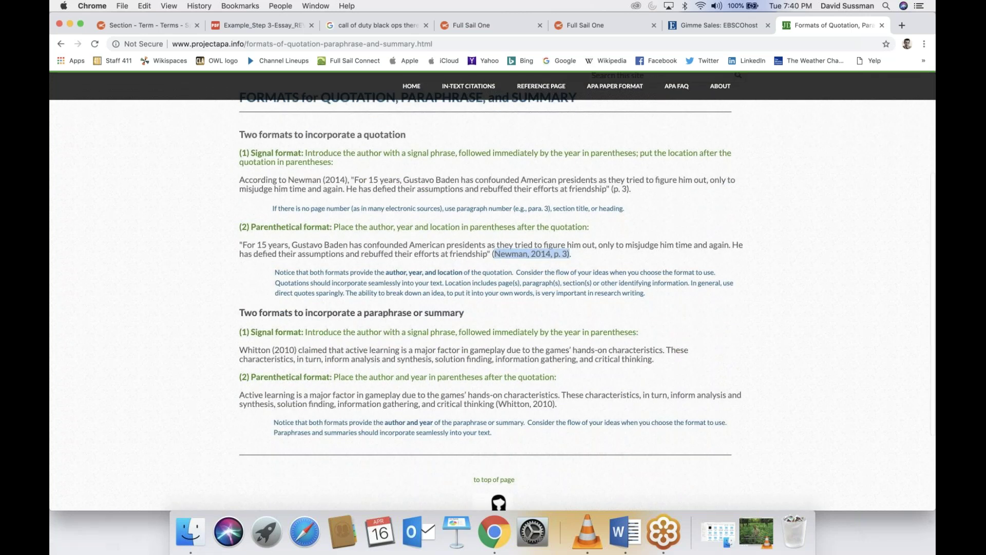
click(487, 334)
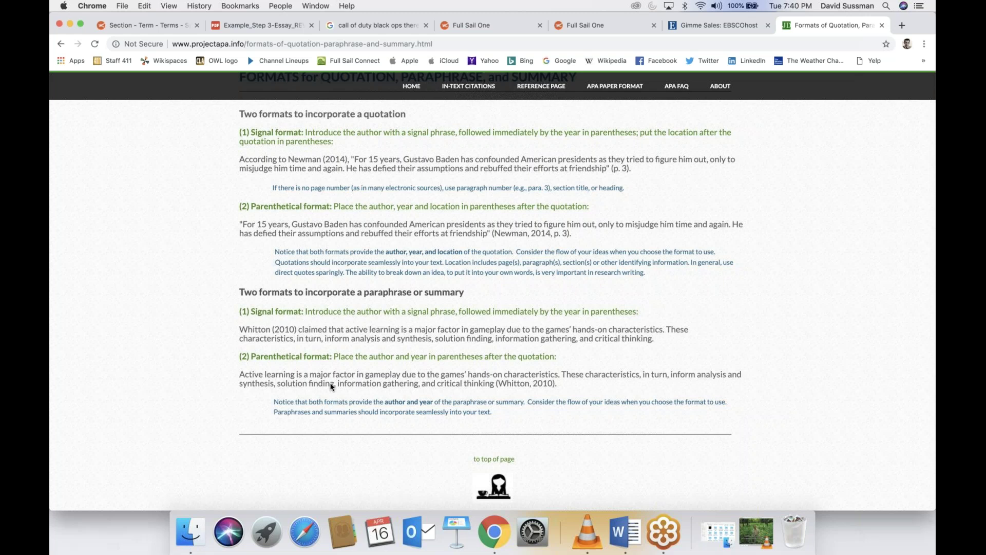
Step: Reload the quotation formats page, then return to Word
scroll(447, 105, up, 5)
mouse_move(464, 88)
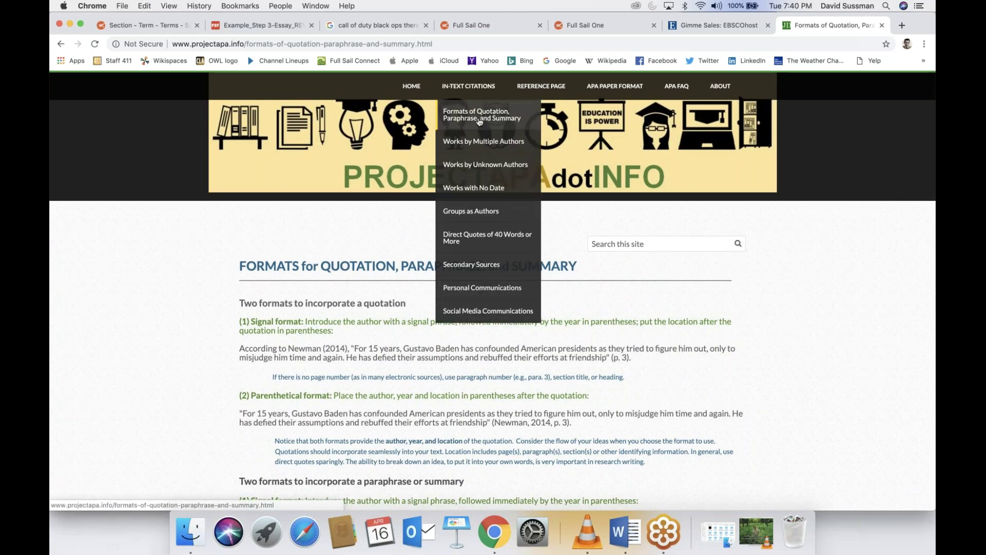
click(479, 122)
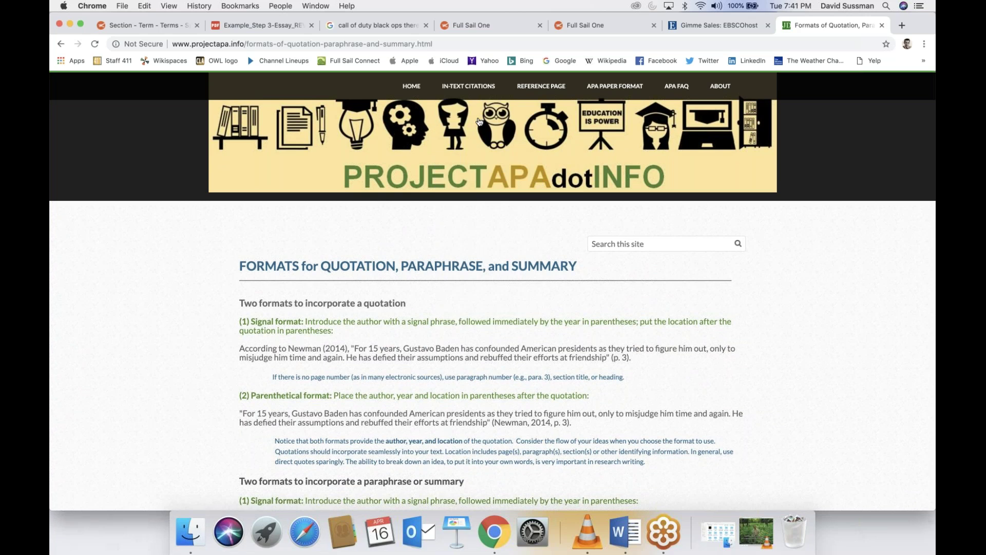
click(626, 529)
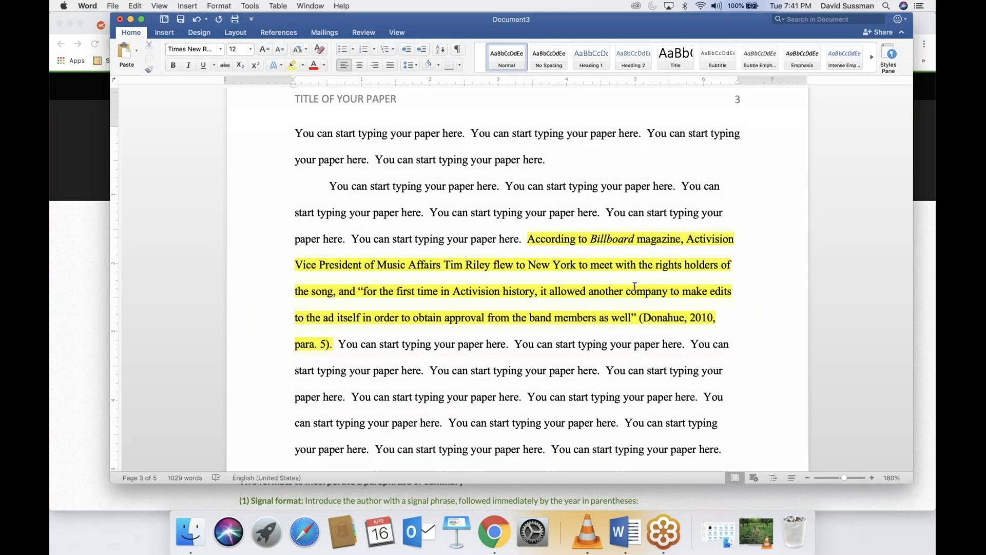
Step: Swap the author for "The Road Ahead" and 2010 for n.d. in the quote's citation
click(684, 318)
key(BackSpace)
key(BackSpace)
key(BackSpace)
key(BackSpace)
key(BackSpace)
key(BackSpace)
key(BackSpace)
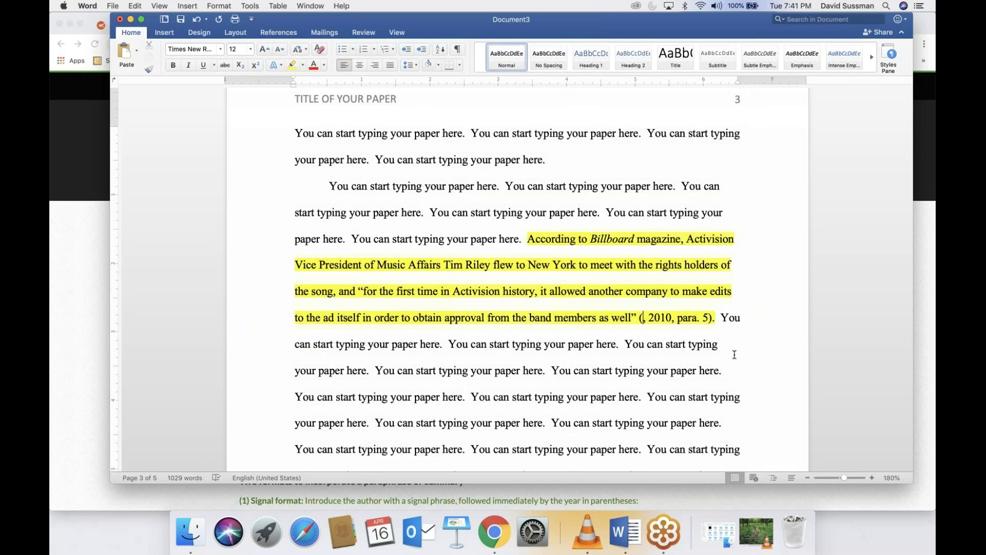
text("Gimme S)
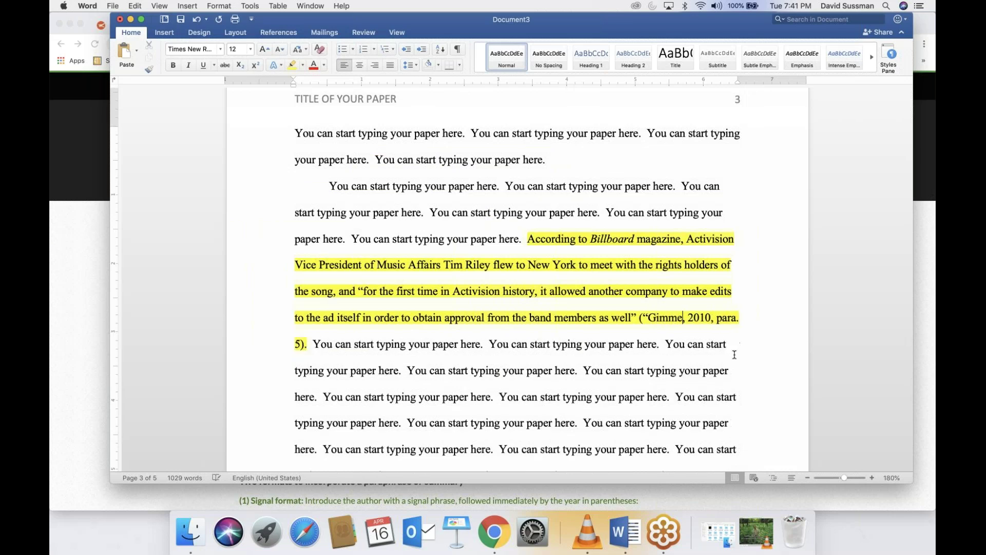
text(ales)
text(,")
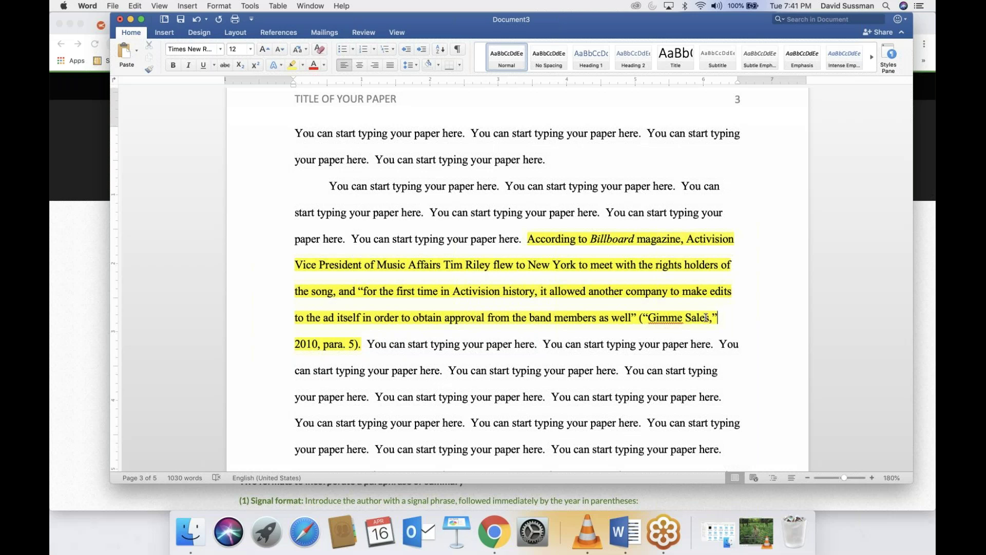
drag(648, 318, 709, 318)
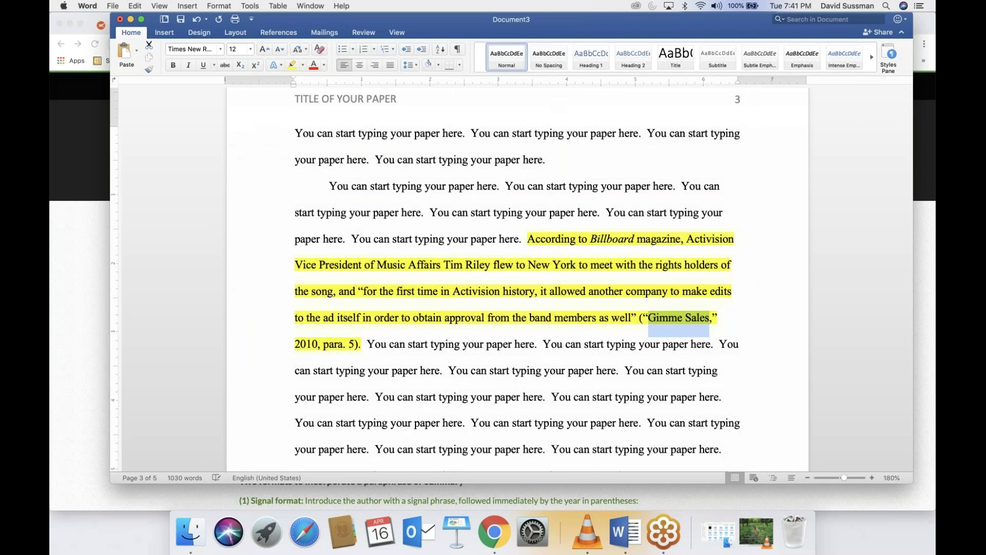
text(The Road)
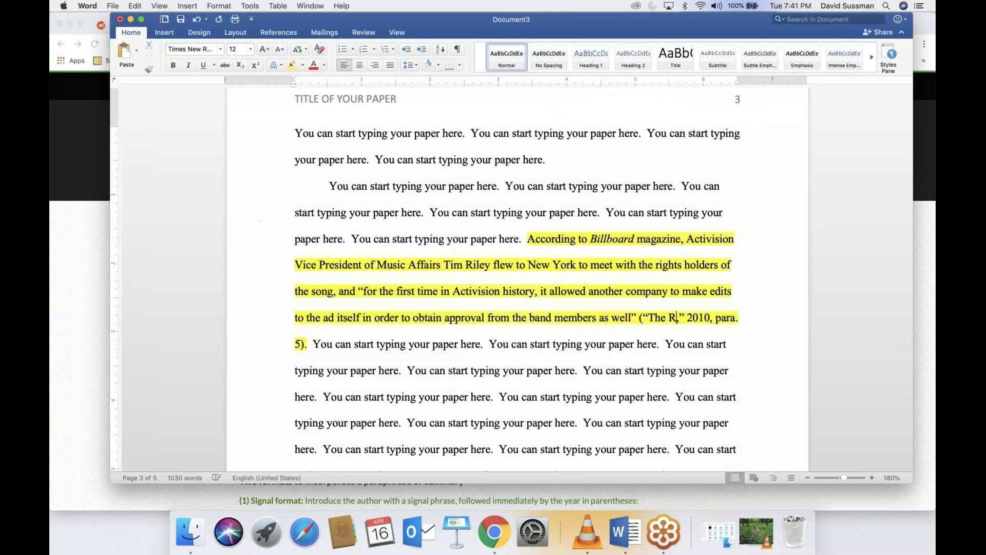
text( Ahead)
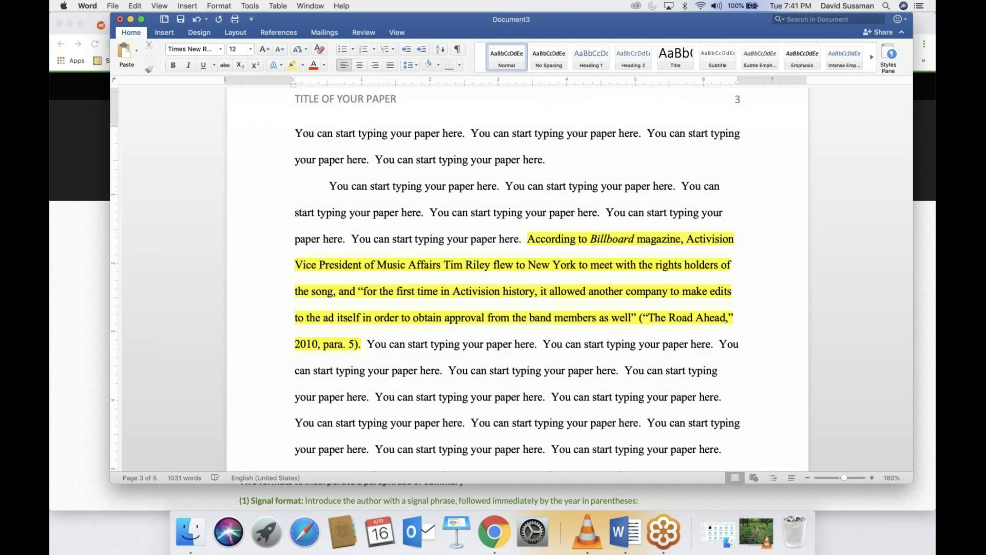
click(315, 345)
key(BackSpace)
key(BackSpace)
key(BackSpace)
key(BackSpace)
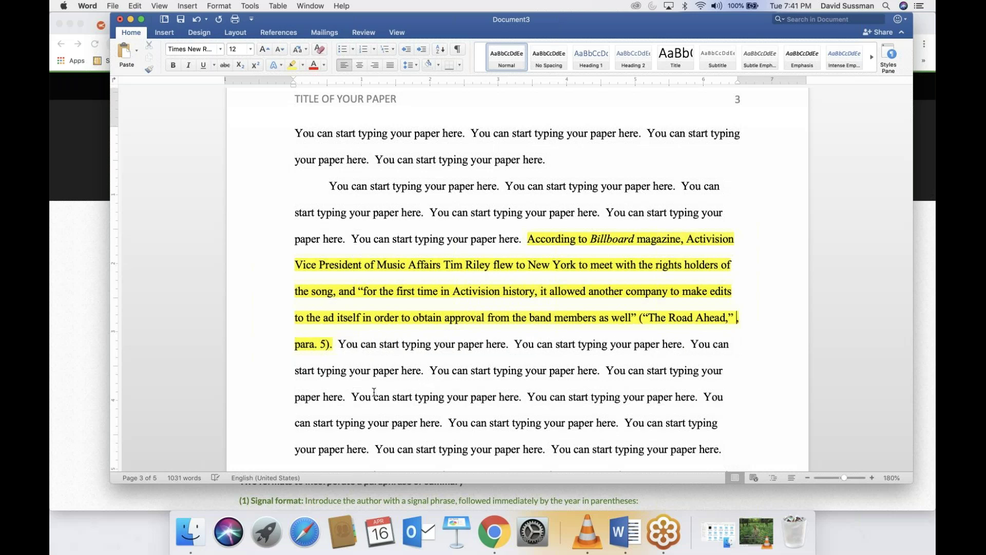
text(n.d)
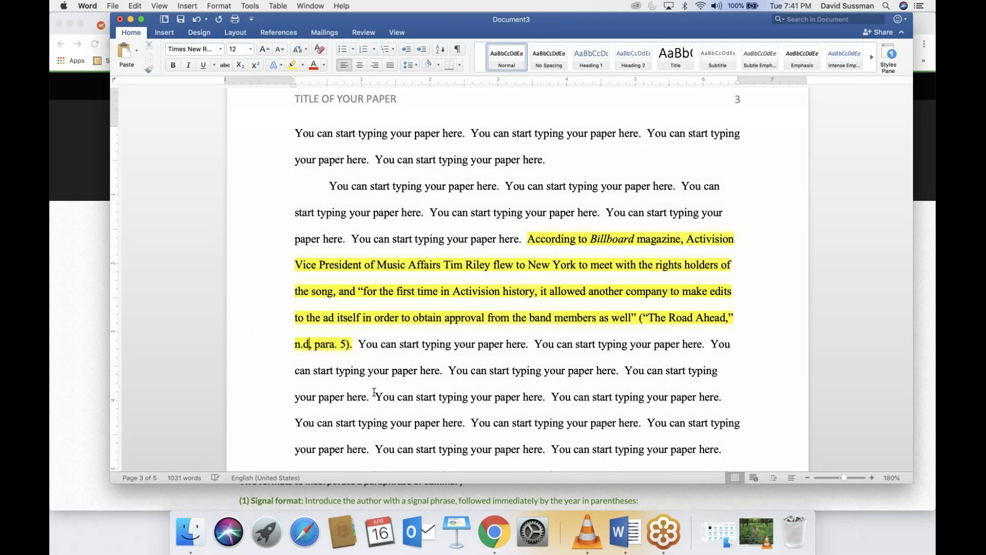
text(.)
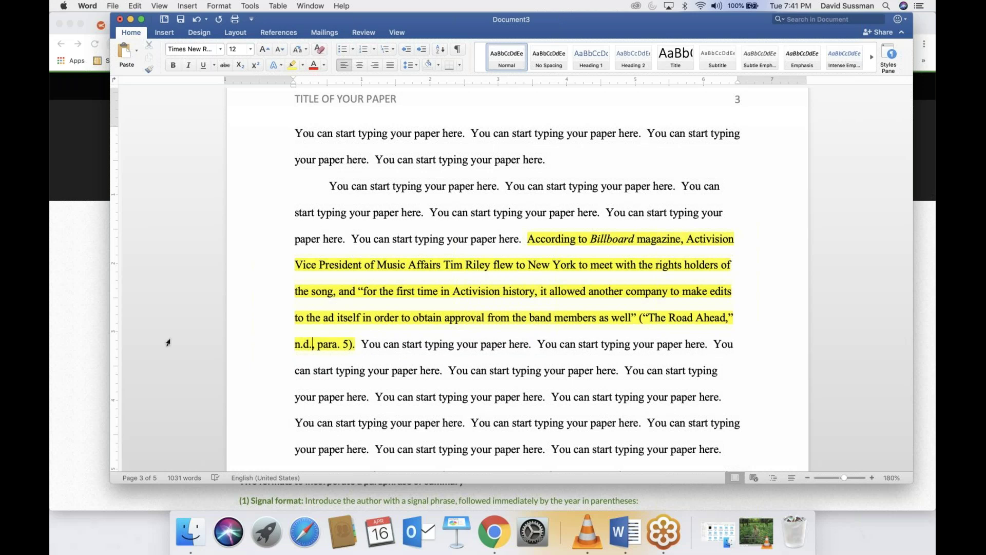
Step: Read ProjectAPA.info's guidance on direct quotes of 40 words or more, then go back to Word
click(86, 324)
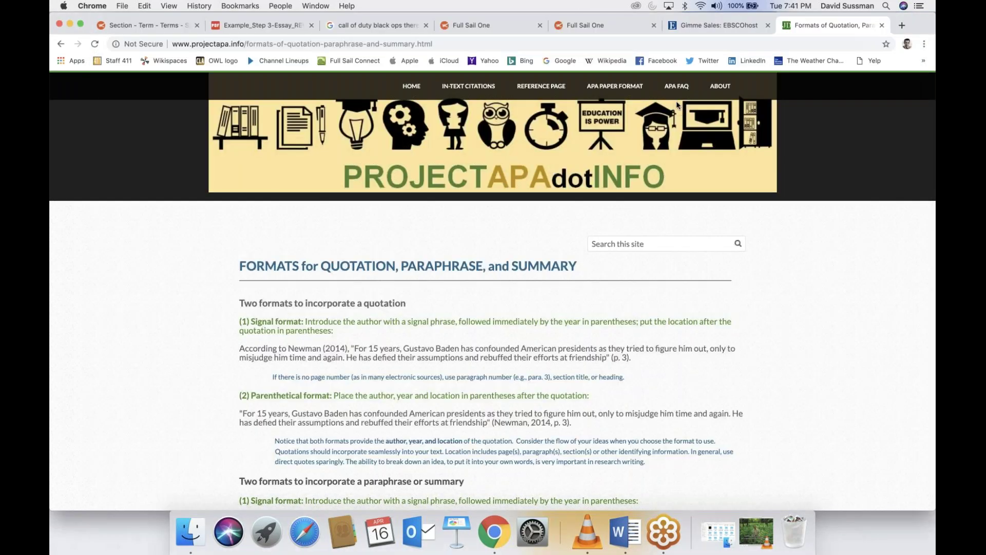
mouse_move(467, 90)
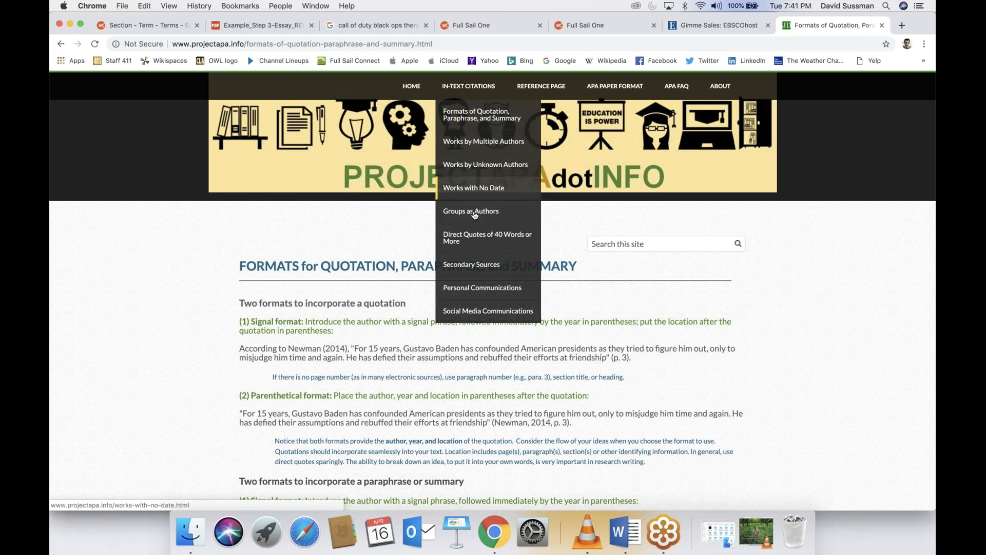
click(512, 240)
scroll(511, 240, down, 3)
scroll(493, 296, down, 1)
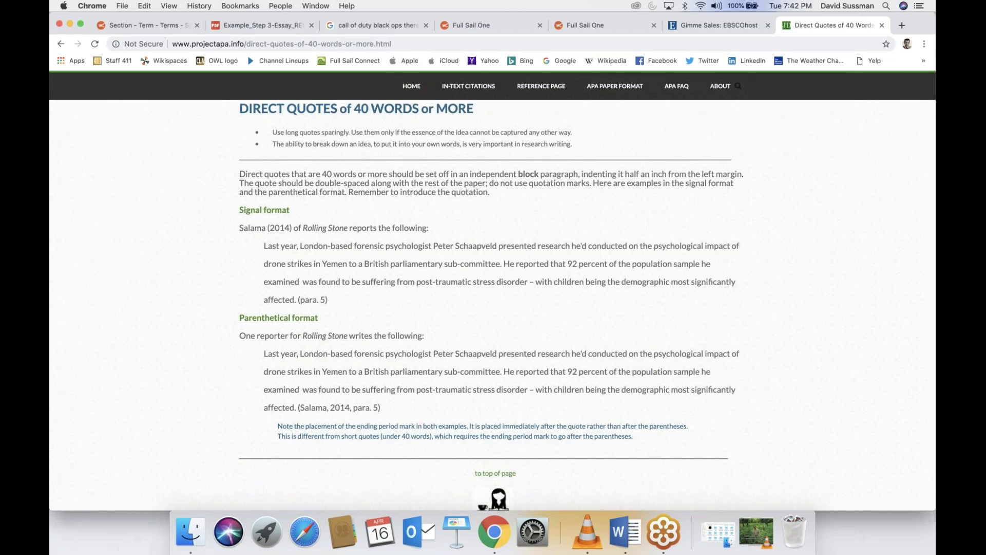
click(625, 532)
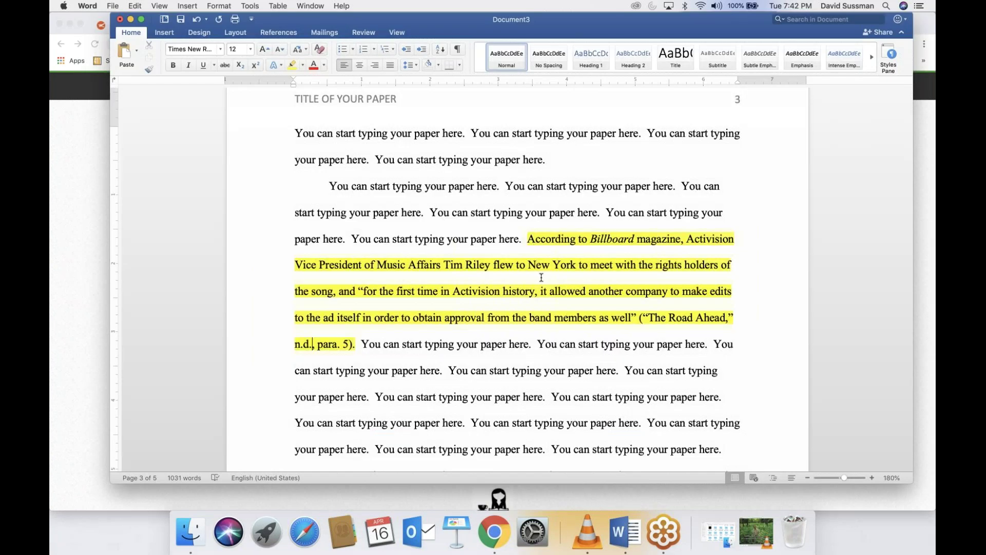
Step: Delete the blank lines above the page-5 References heading, keeping its page break and centring
scroll(541, 278, down, 10)
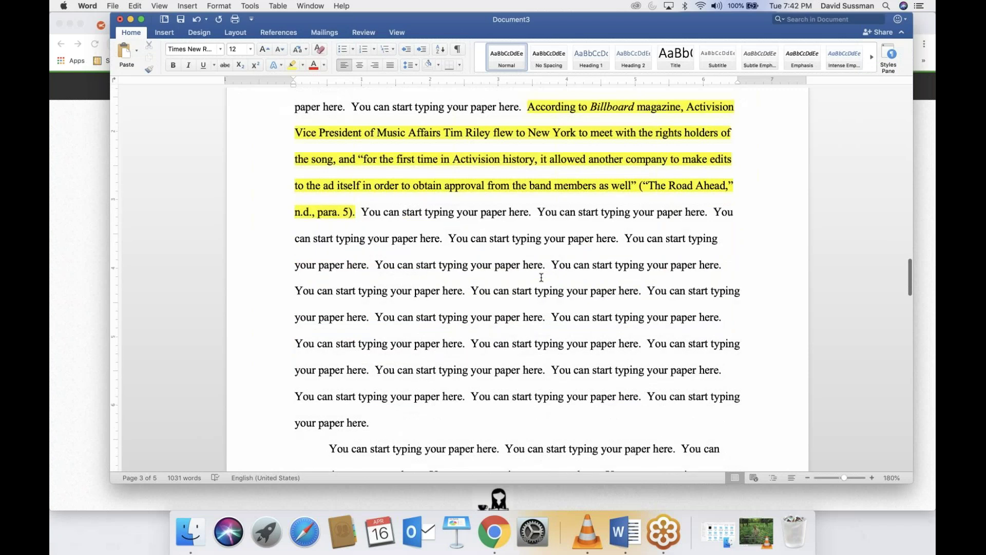
scroll(541, 277, down, 10)
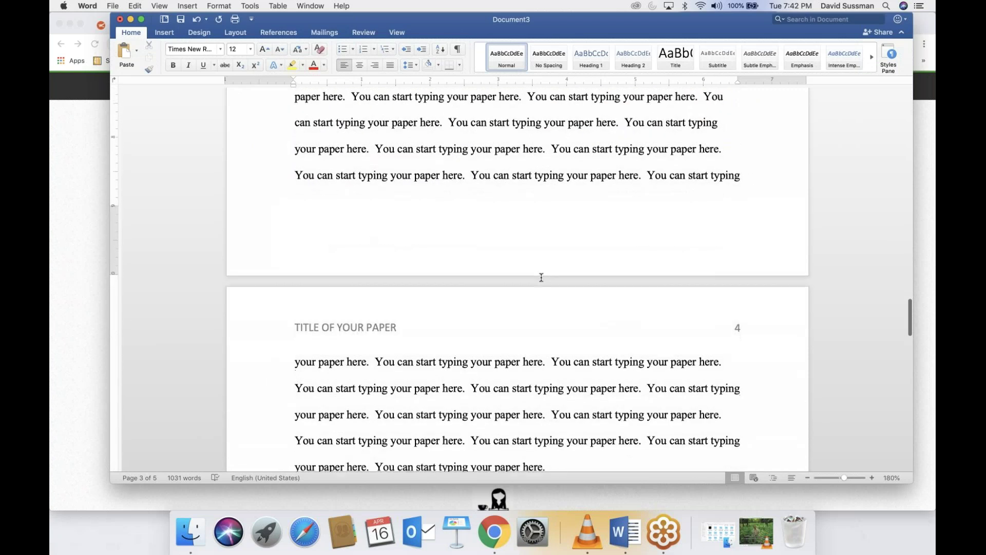
scroll(541, 278, down, 8)
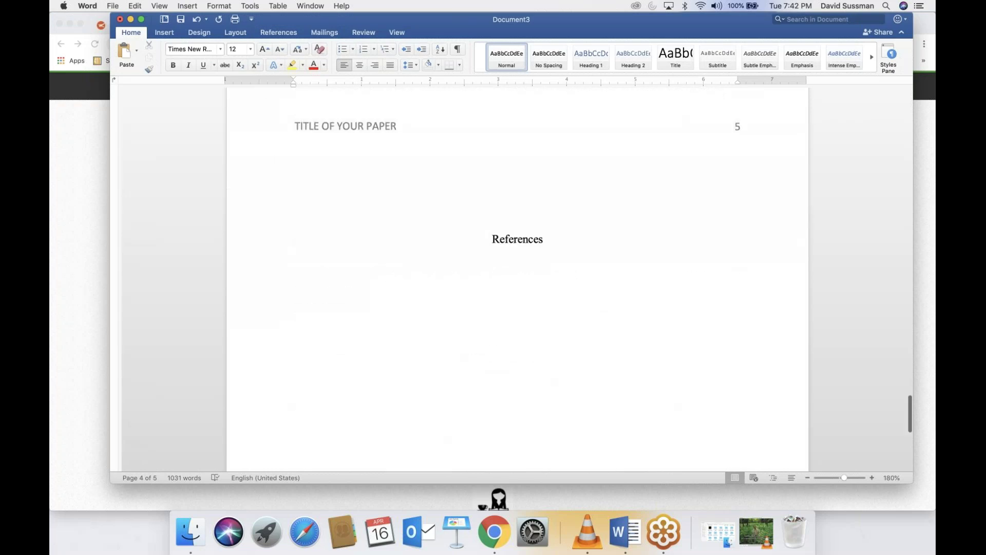
scroll(502, 249, up, 2)
click(493, 302)
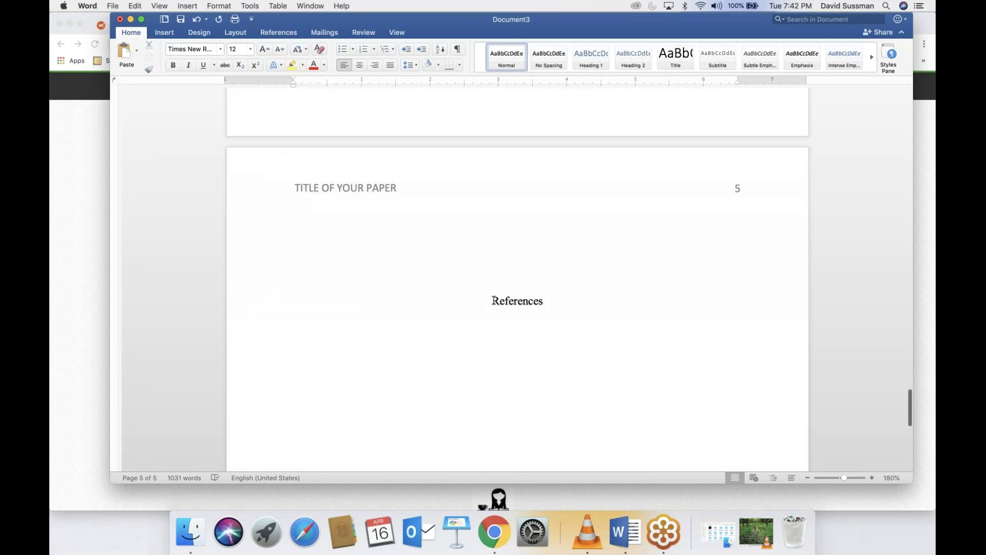
key(BackSpace)
key(BackSpace)
key(BackSpace)
key(BackSpace)
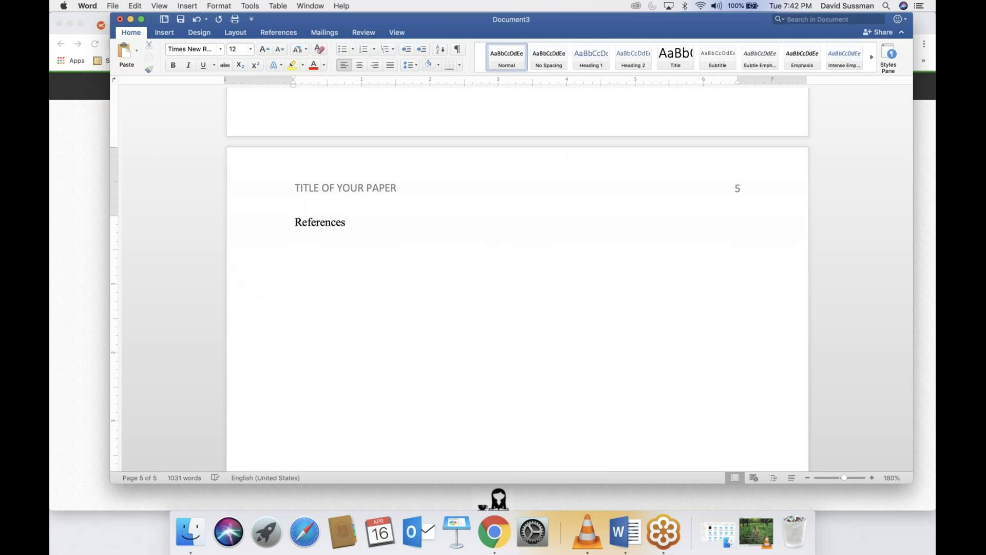
click(360, 66)
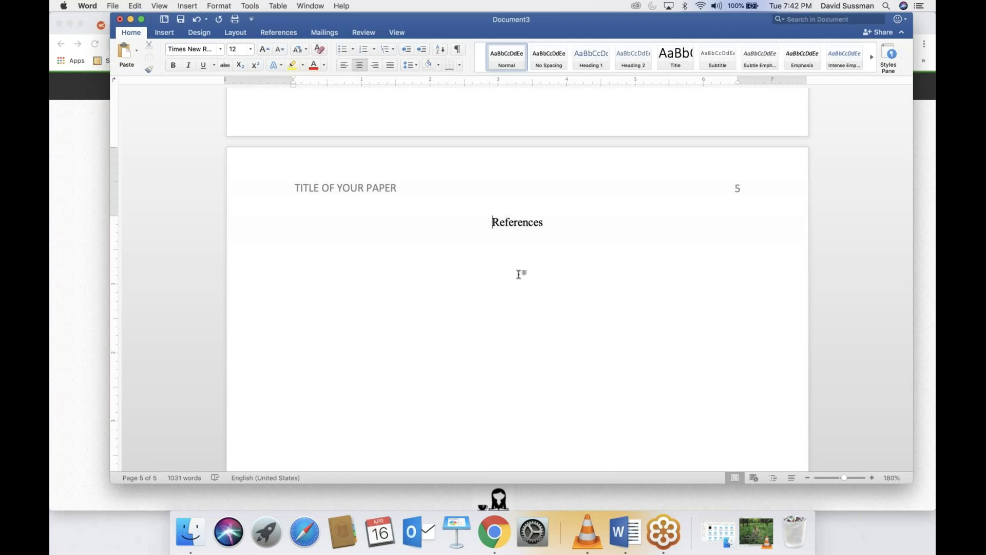
key(BackSpace)
key(BackSpace)
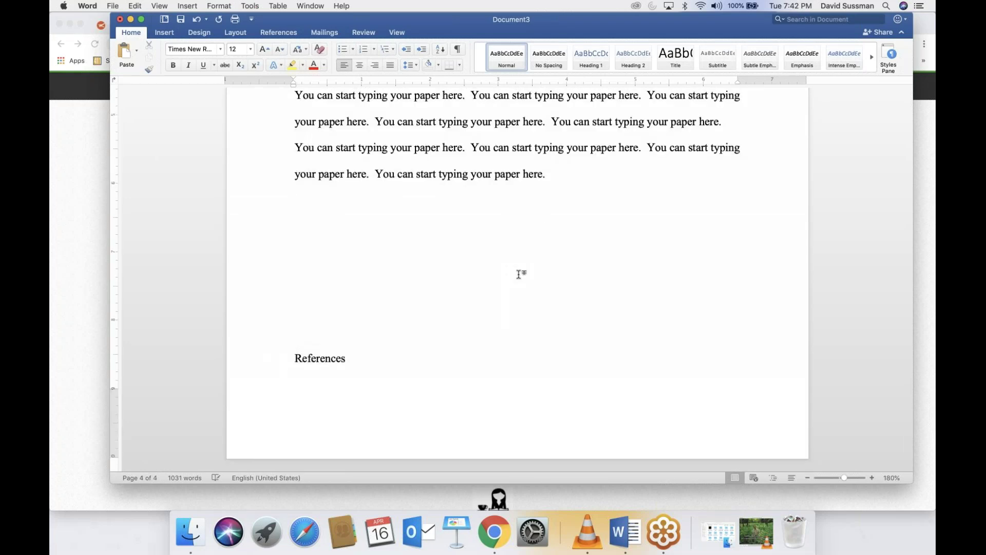
key(super+z)
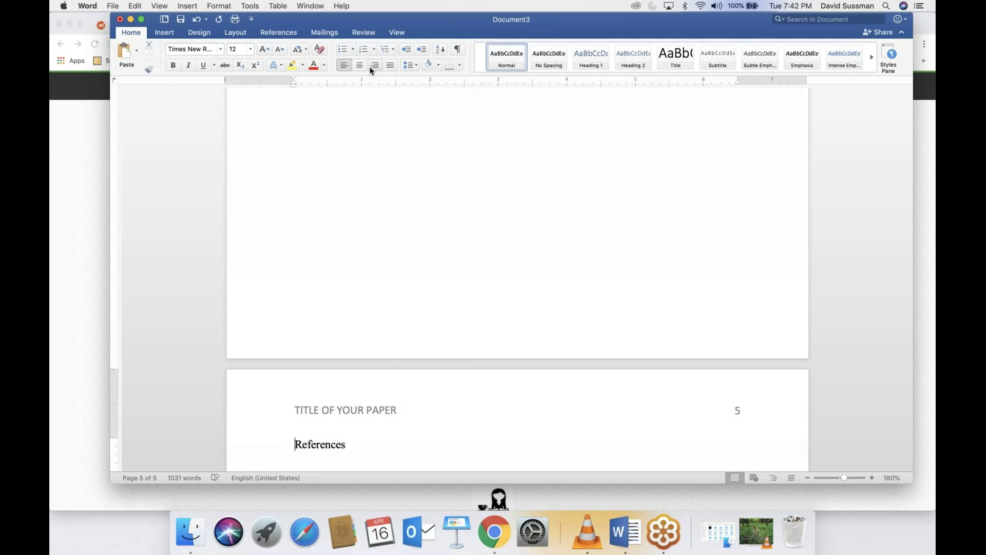
click(360, 65)
scroll(563, 271, down, 4)
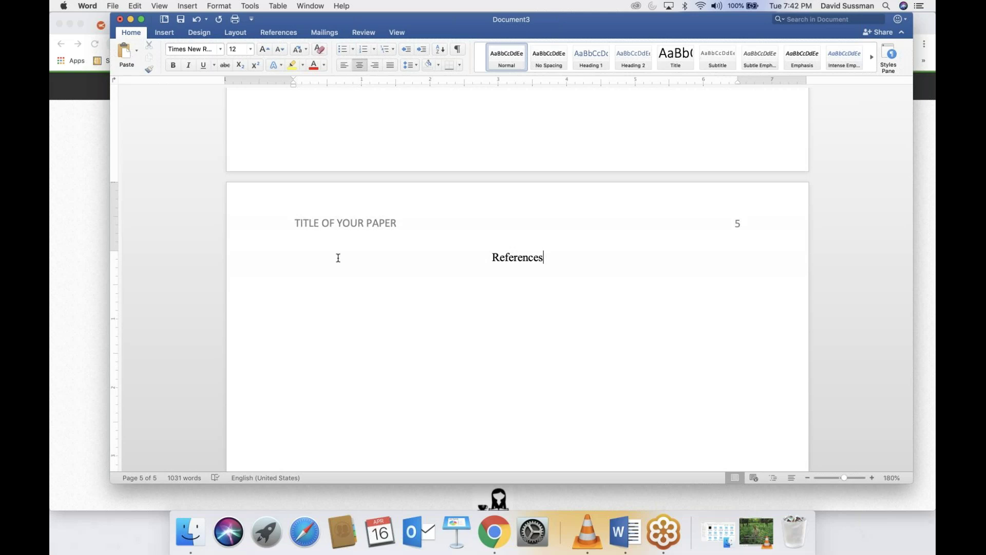
Step: Open the ready-made citations for the Gimme Sales article in EBSCOhost
click(80, 283)
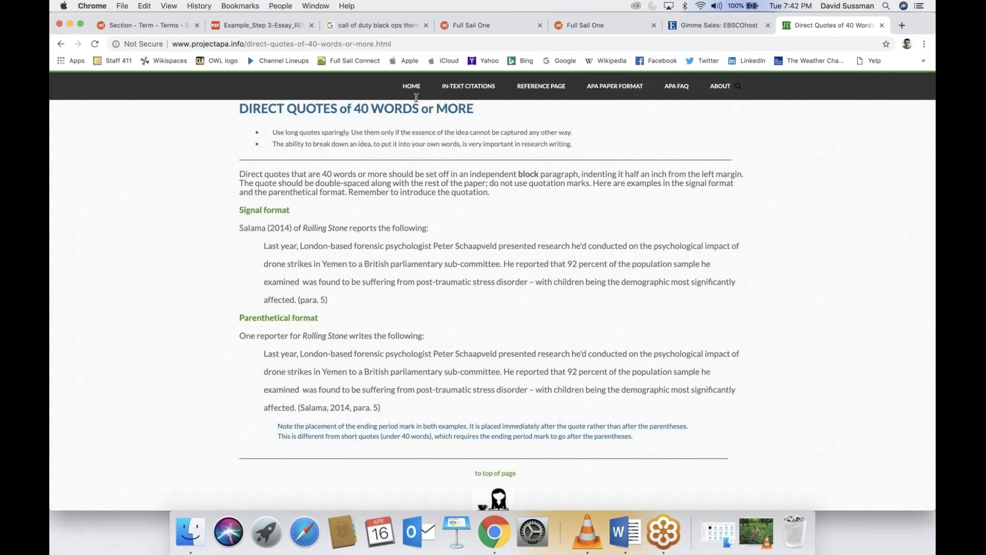
click(717, 25)
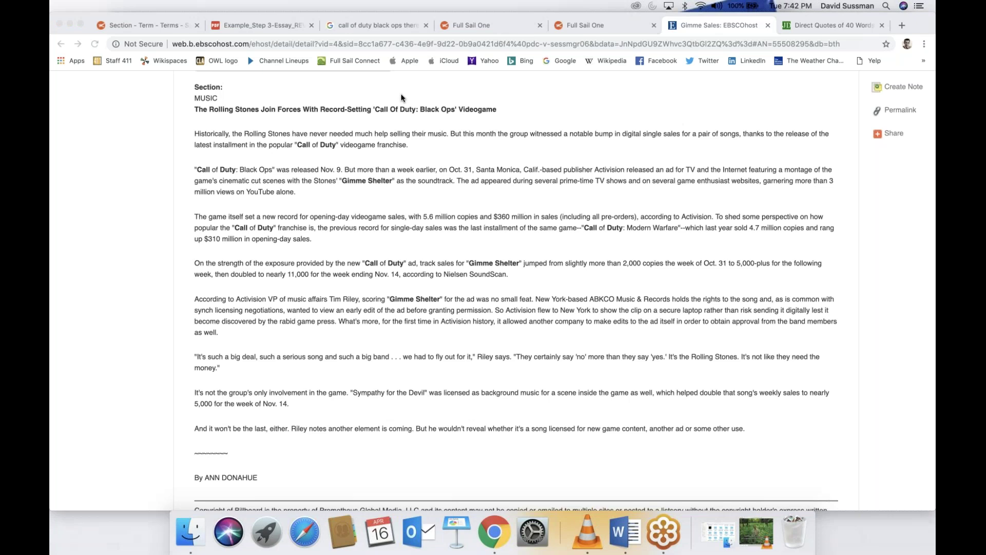
scroll(804, 221, up, 5)
scroll(803, 217, up, 1)
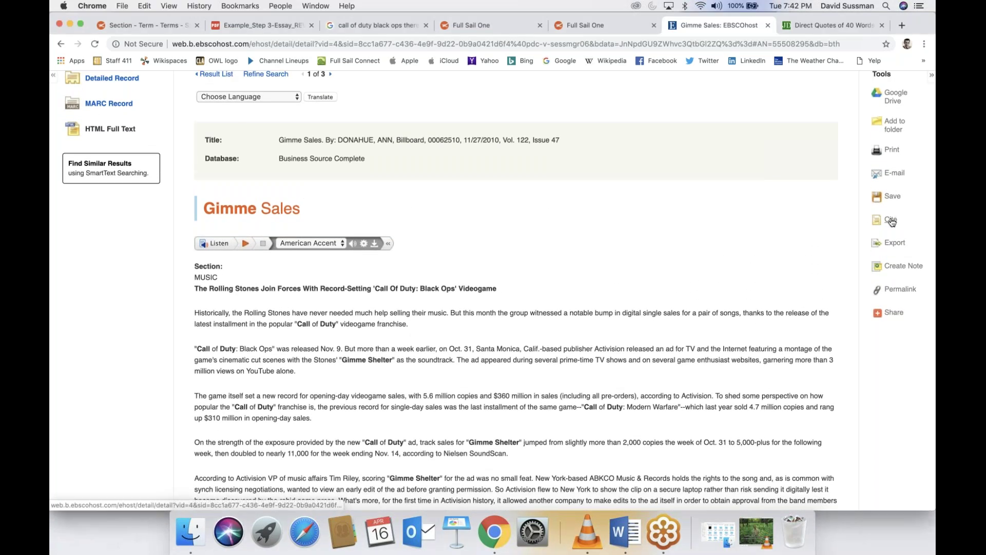
click(891, 220)
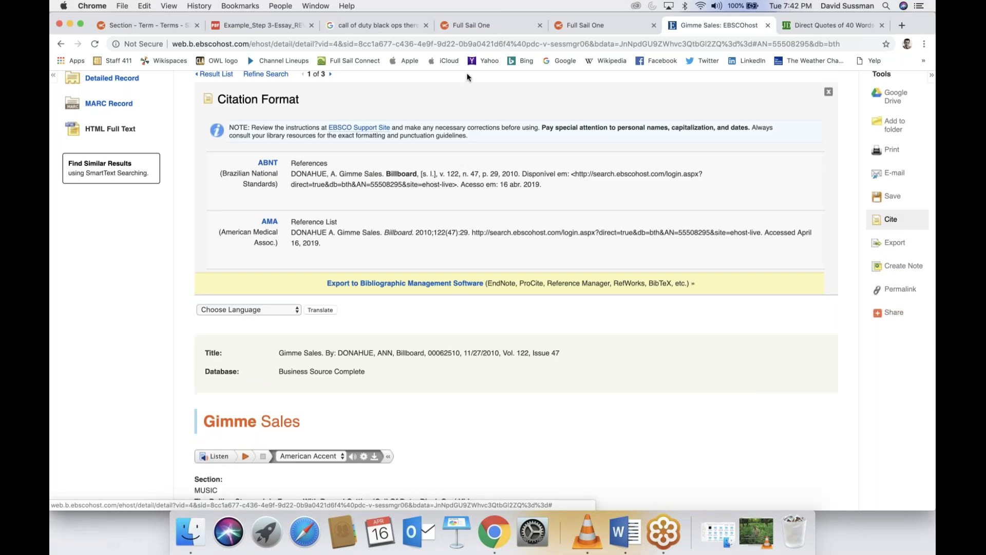
Step: Select and copy the article's APA citation for the References page
scroll(364, 269, down, 1)
scroll(364, 269, down, 3)
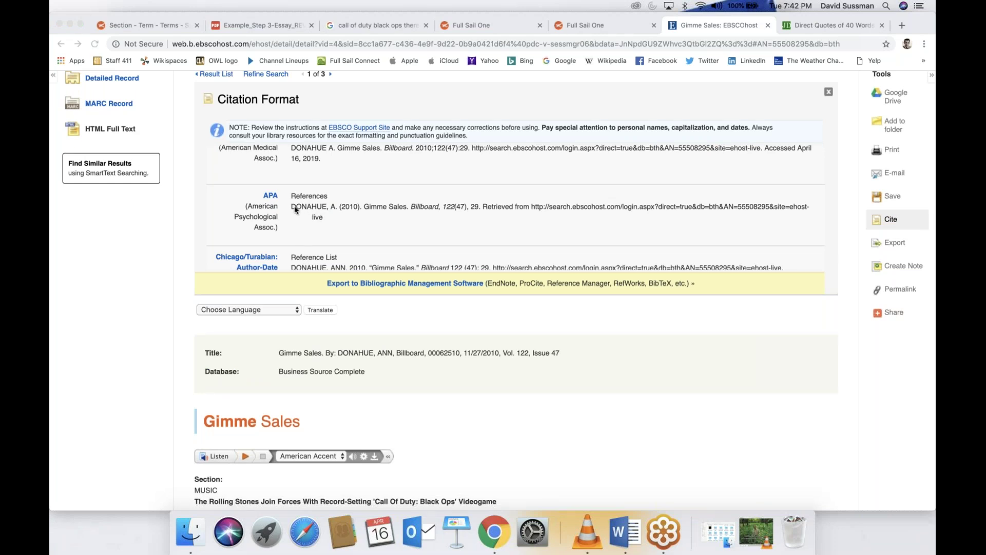
click(294, 207)
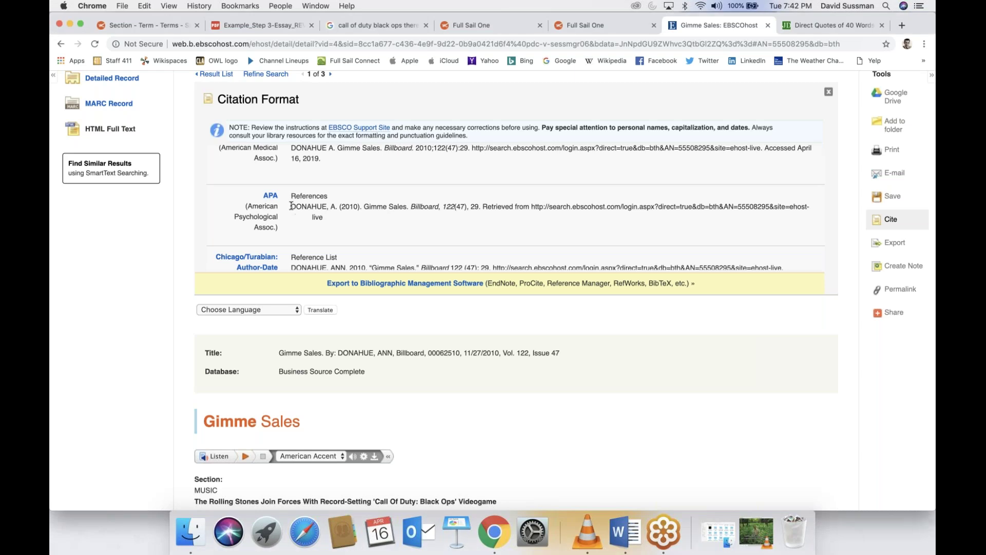
drag(291, 207, 327, 217)
key(super+c)
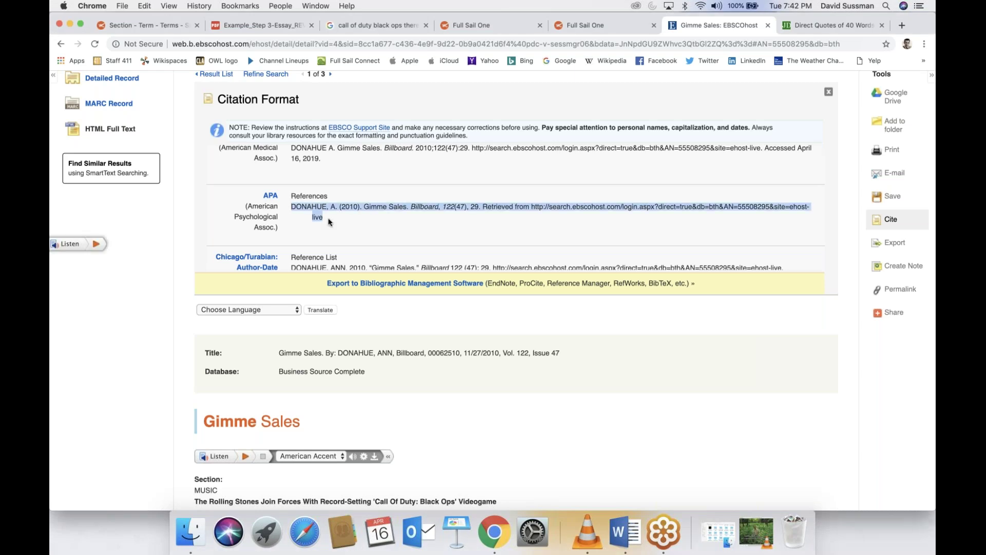
click(624, 532)
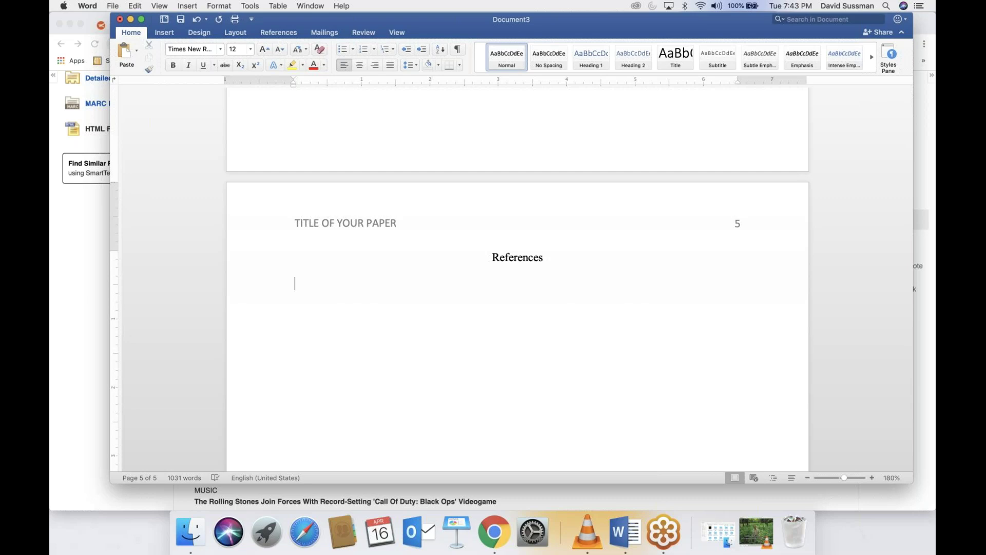
Step: Paste the Gimme Sales APA reference under References with Match Destination Formatting
key(super+v)
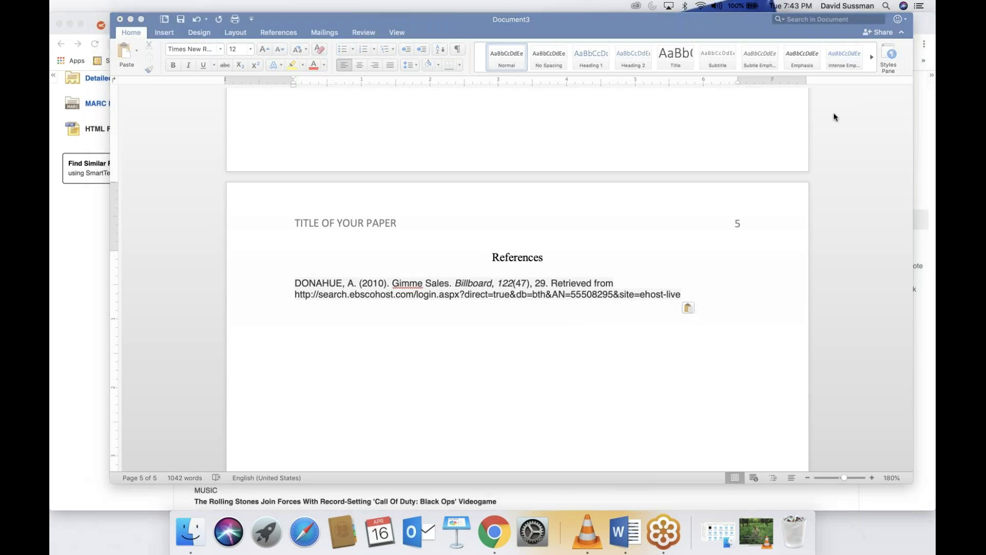
click(690, 307)
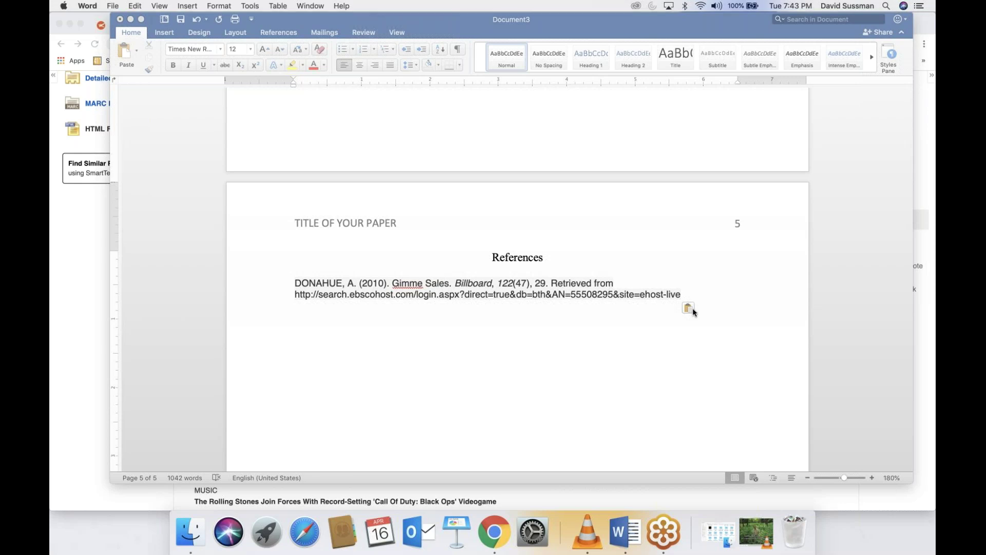
click(707, 331)
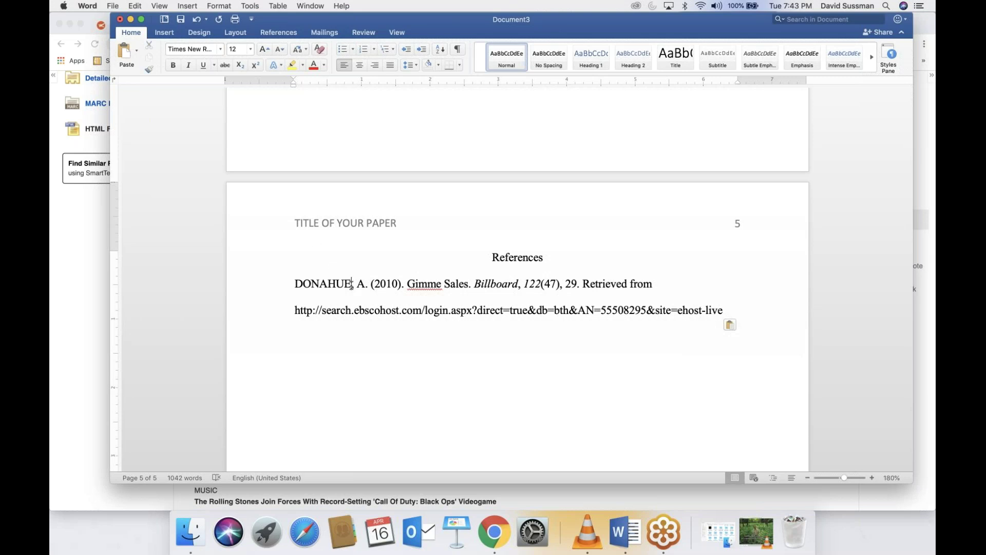
Step: Change the author's all-caps surname to normal case and the title to 'Gimme sales.'
key(BackSpace)
key(BackSpace)
key(BackSpace)
key(BackSpace)
key(BackSpace)
key(BackSpace)
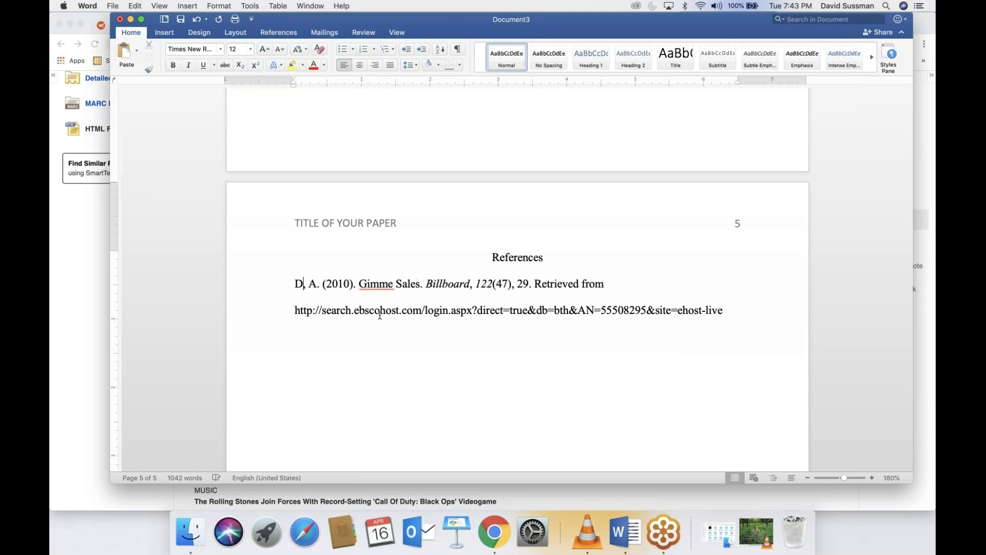
text(onahue)
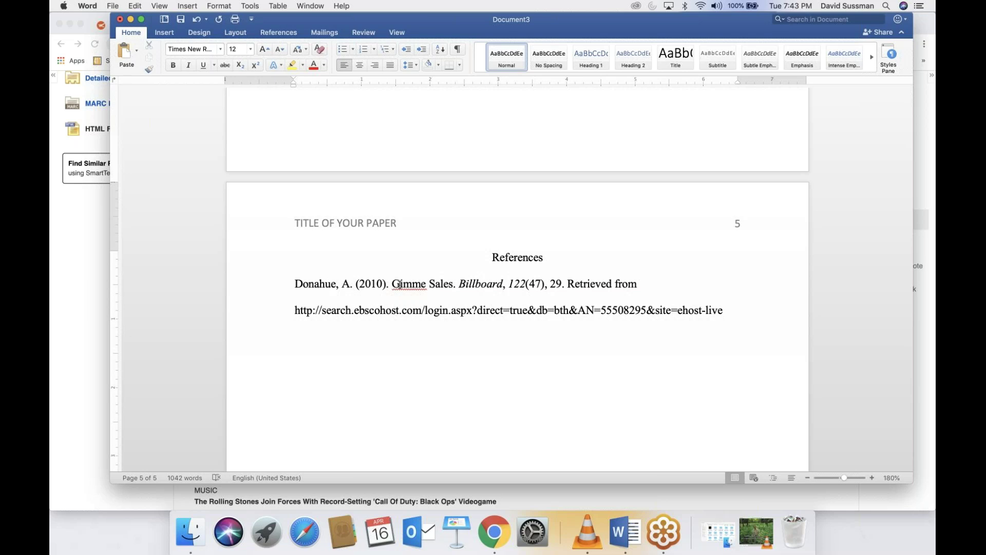
key(BackSpace)
text(s)
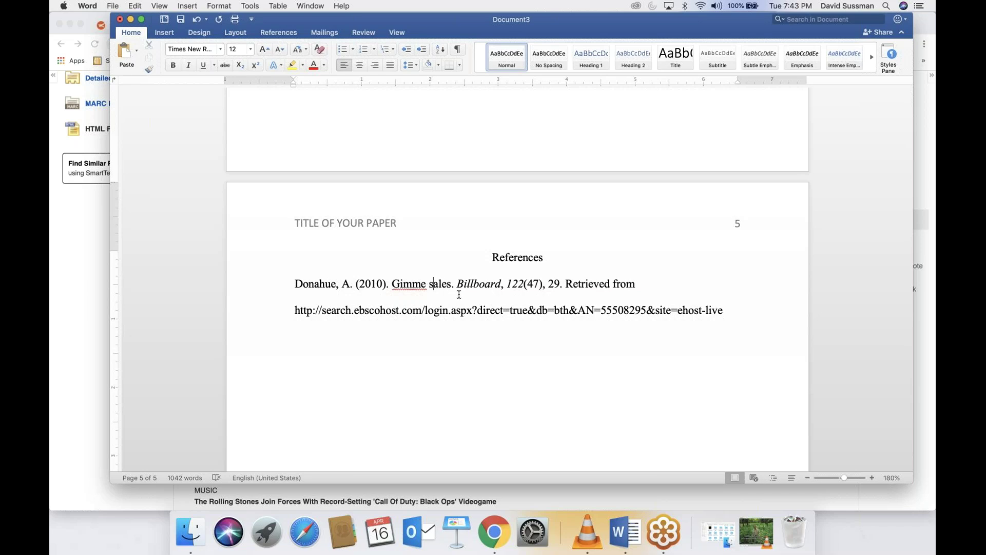
scroll(339, 242, up, 10)
Step: Give the Gimme Sales reference a 0.5-inch hanging indent on the ruler
scroll(303, 150, up, 5)
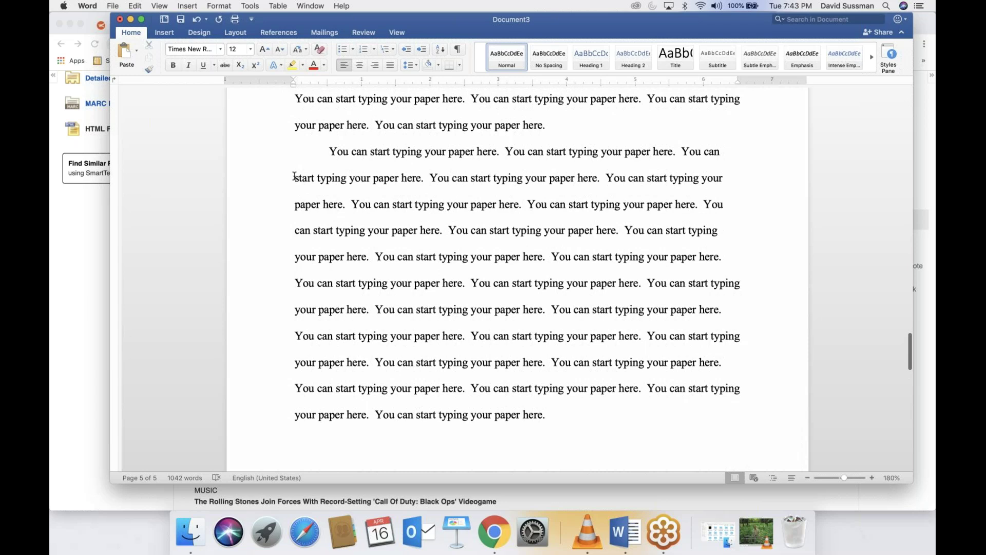
scroll(323, 318, down, 3)
scroll(323, 318, down, 10)
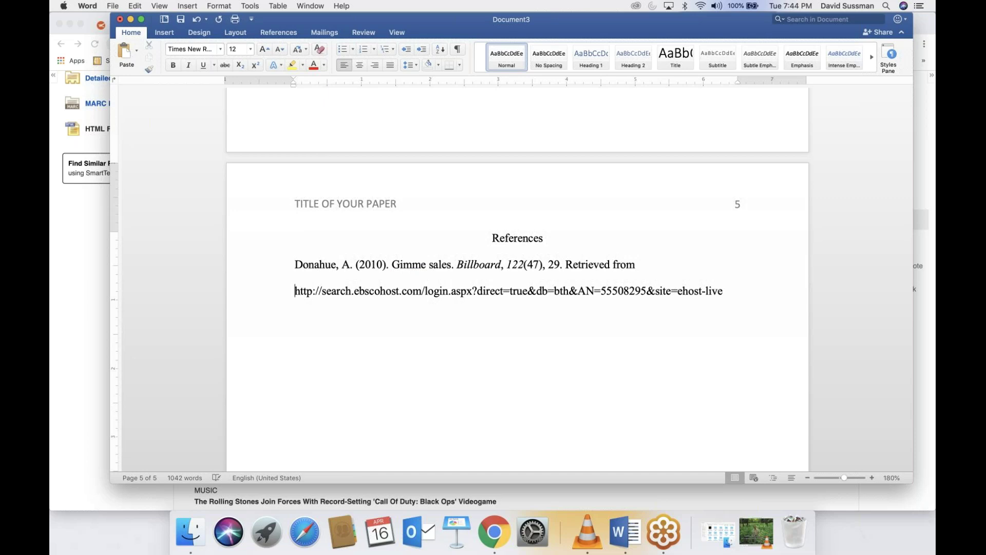
drag(293, 85, 326, 84)
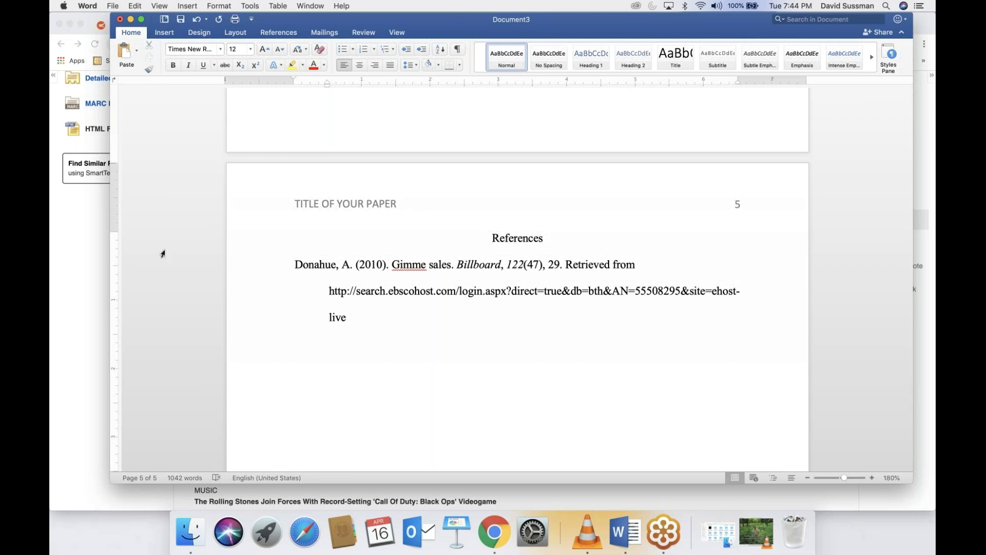
click(71, 256)
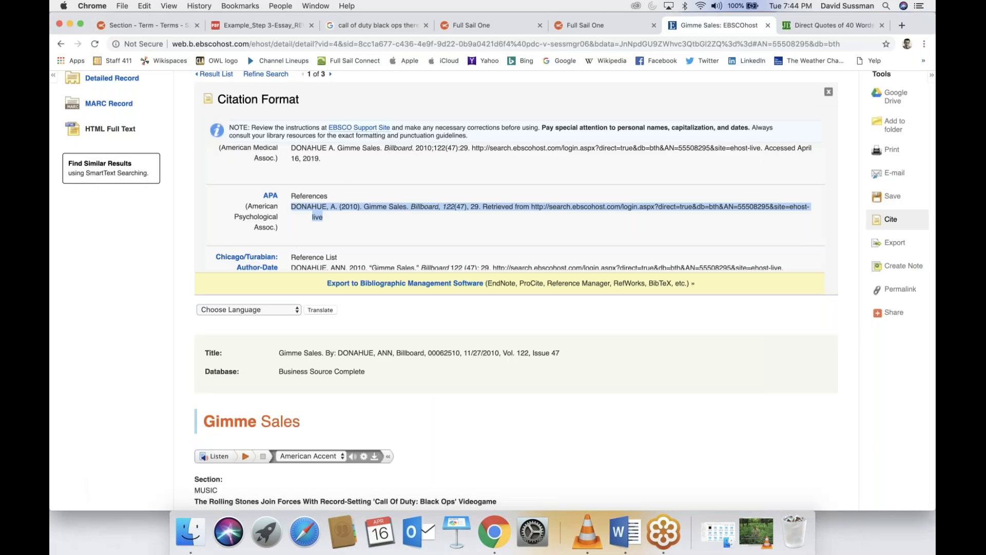
Step: Browse the Google results for the commercial through to results page 3
click(378, 25)
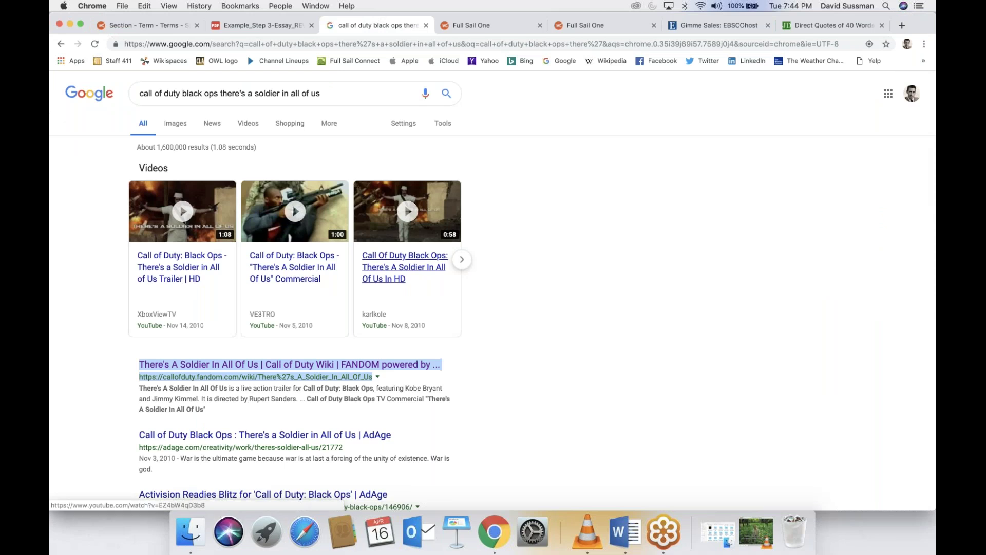
click(493, 286)
scroll(493, 289, down, 5)
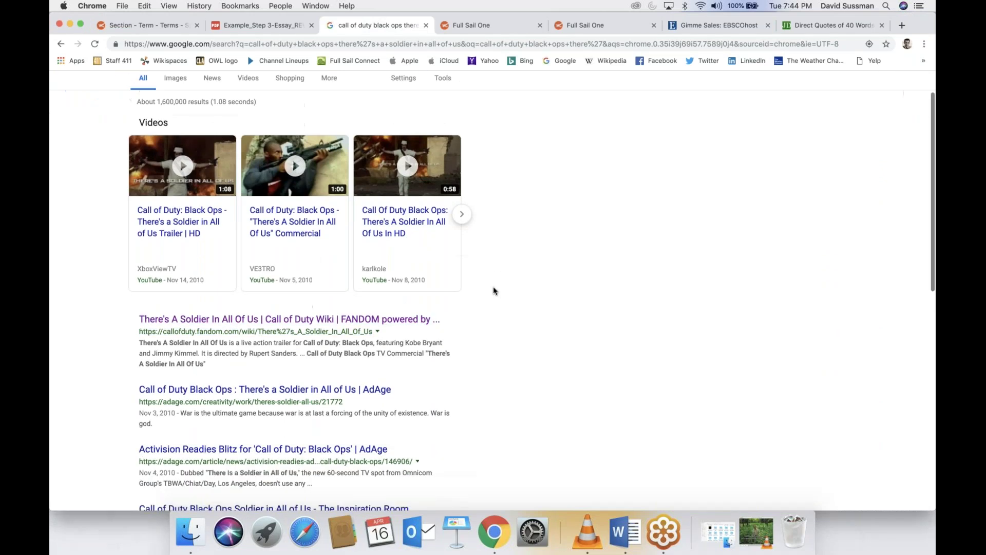
scroll(493, 290, down, 1)
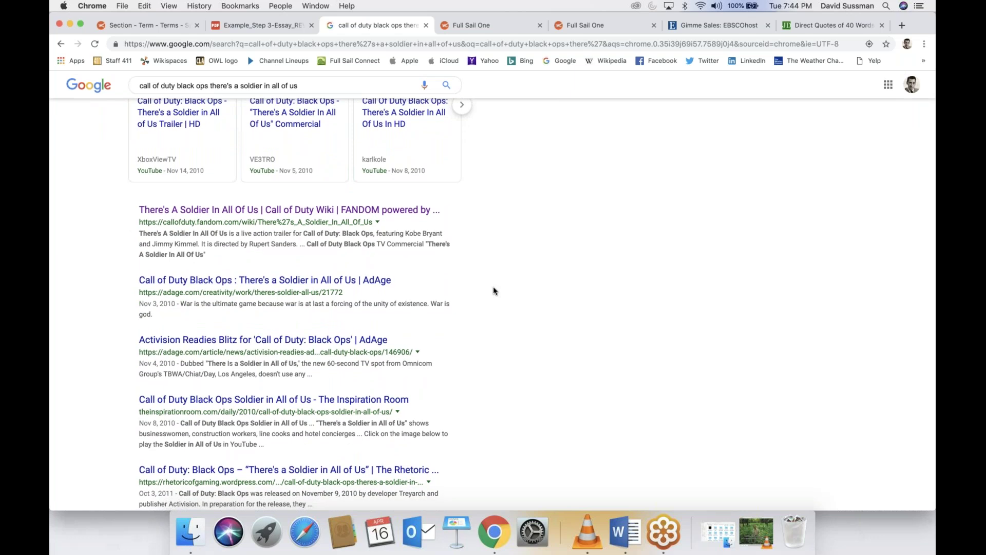
scroll(493, 291, down, 2)
scroll(493, 291, down, 3)
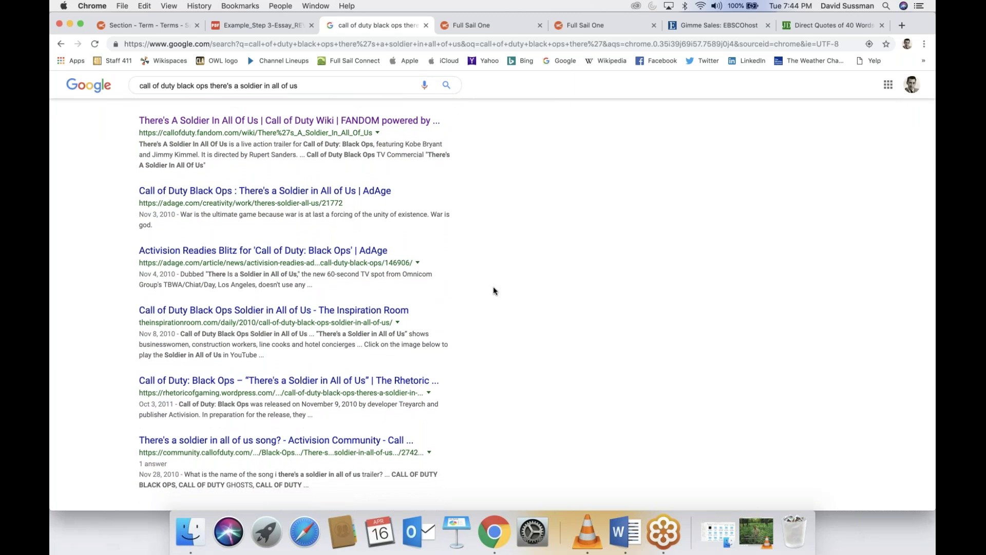
scroll(492, 291, up, 3)
scroll(493, 290, down, 10)
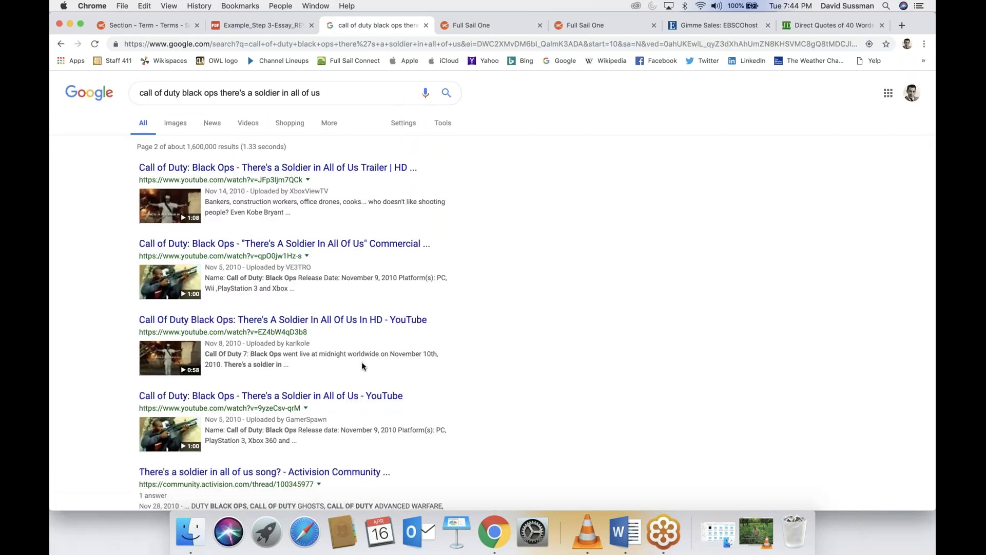
scroll(362, 366, down, 5)
scroll(359, 355, down, 3)
scroll(349, 368, down, 2)
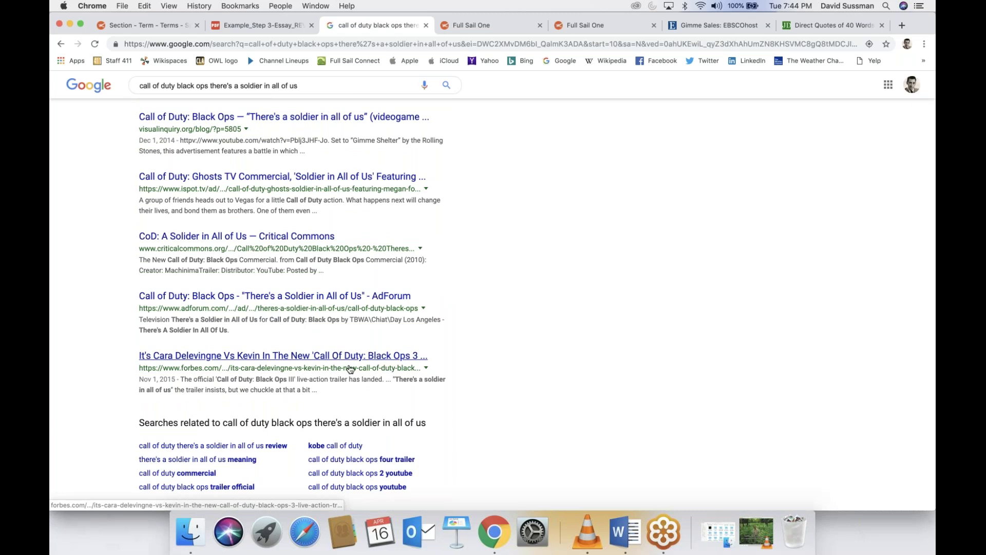
scroll(181, 368, down, 3)
click(270, 456)
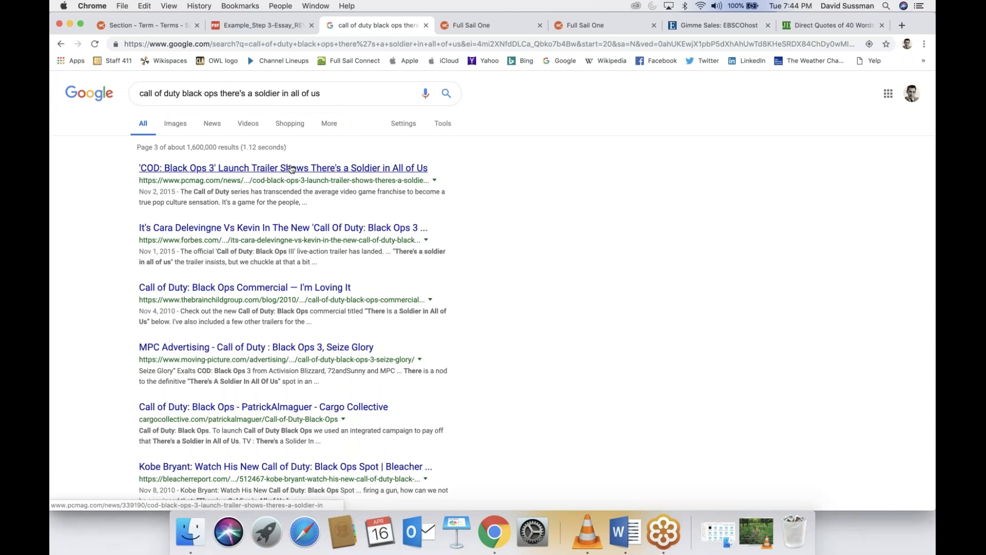
Step: Open Inspiration Room's 'Call of Duty Black Ops Soldier in All of Us' article
scroll(268, 210, down, 4)
scroll(344, 288, down, 8)
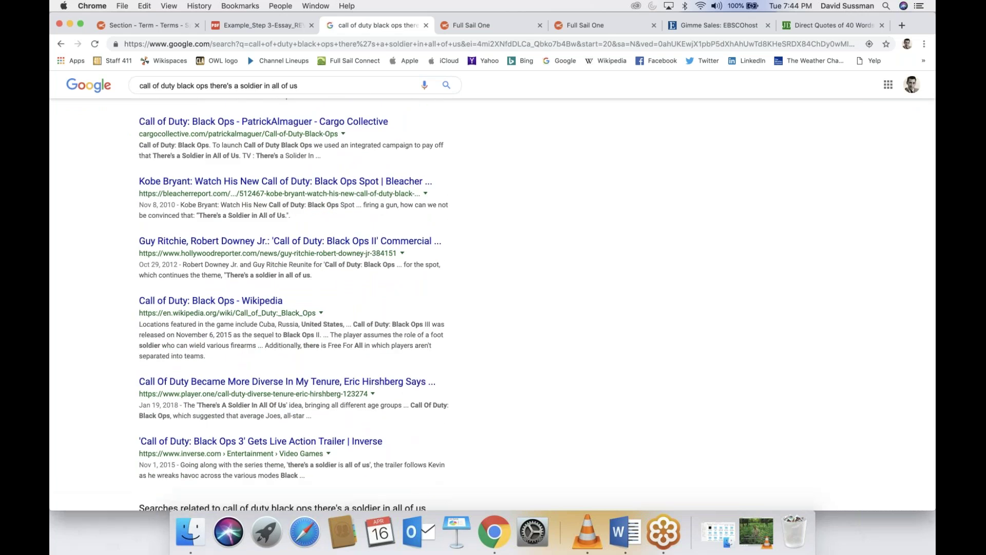
scroll(344, 288, down, 1)
scroll(492, 290, down, 6)
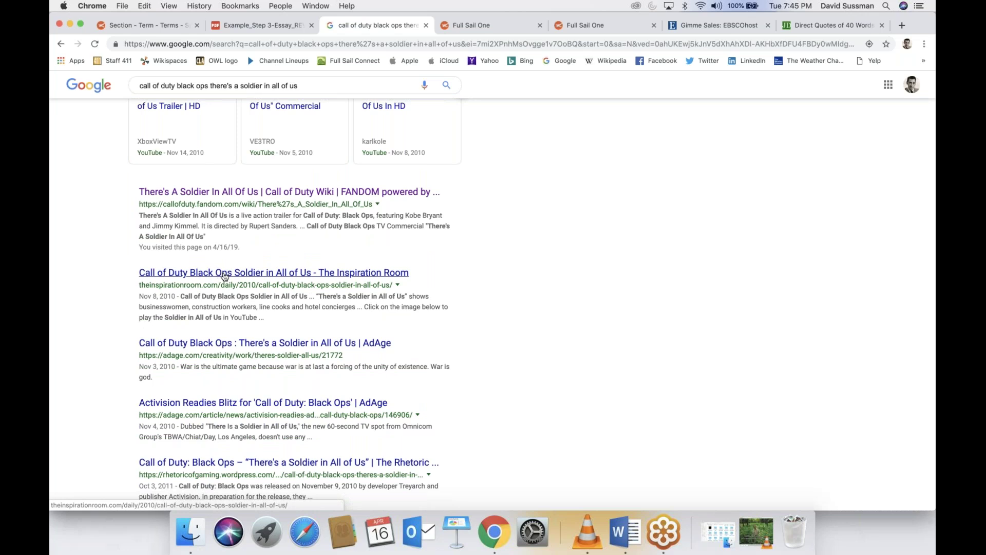
click(288, 274)
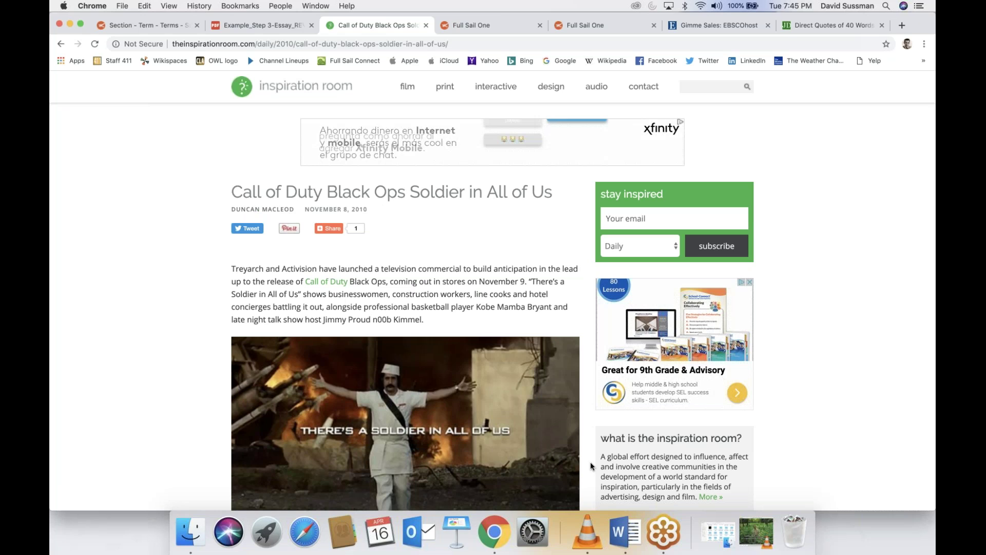
click(627, 537)
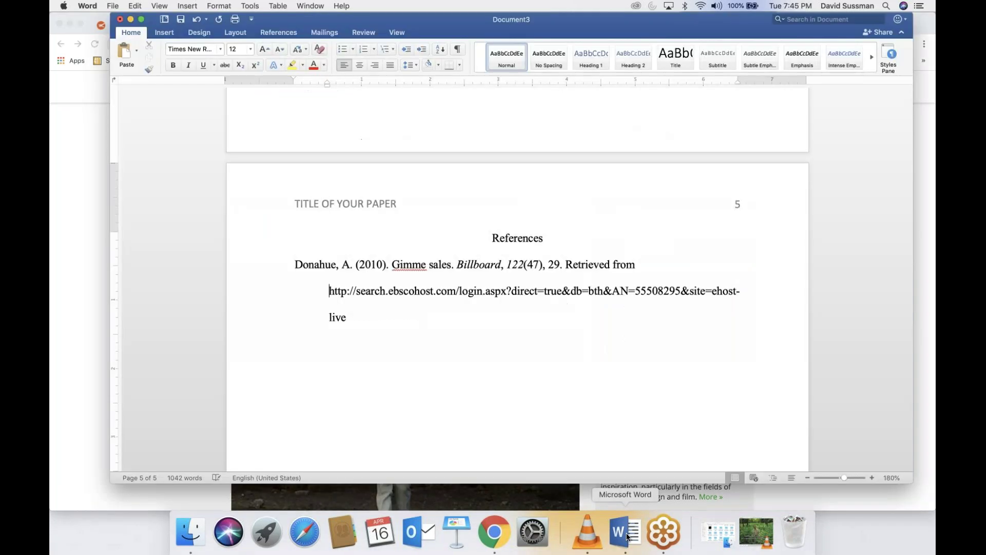
Step: Start the second reference with the author's surname, initial and '(2010, November 8).'
click(295, 340)
text(Ma)
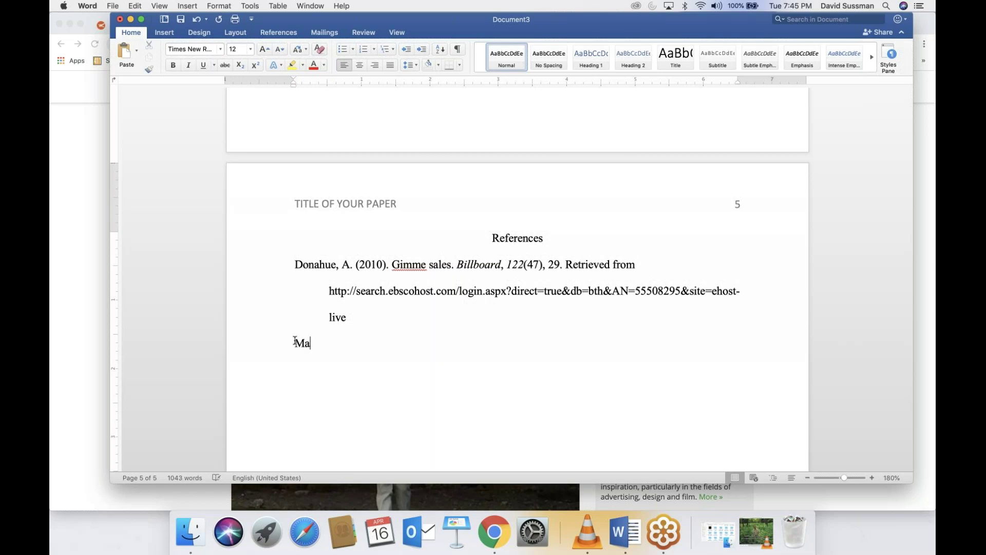
text(cleod)
text(D. ()
key(super+Tab)
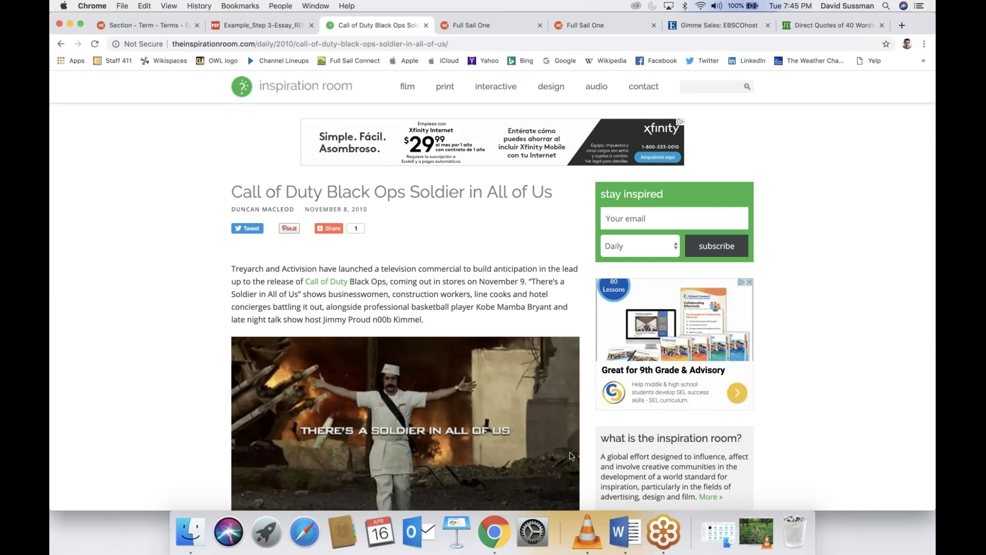
click(625, 533)
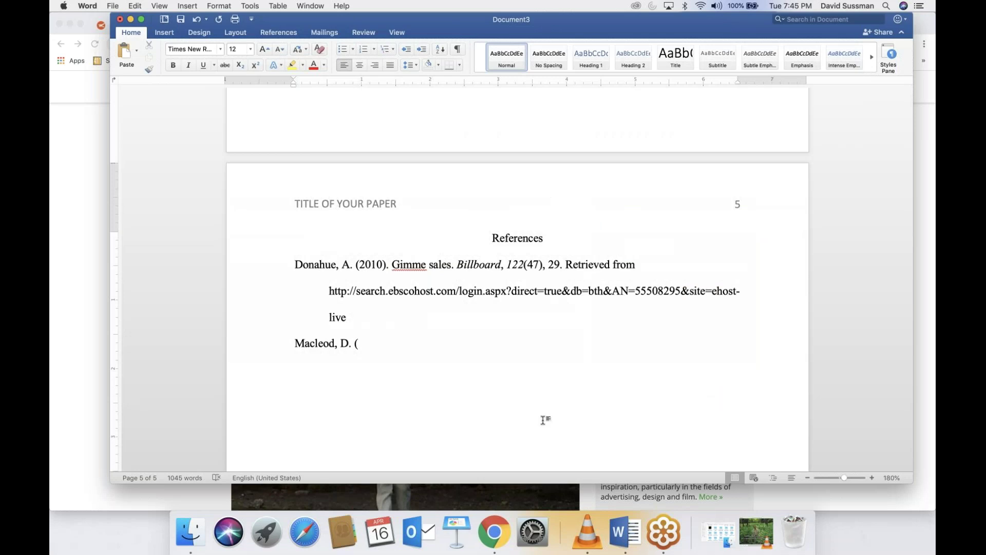
text(2010, Novemb)
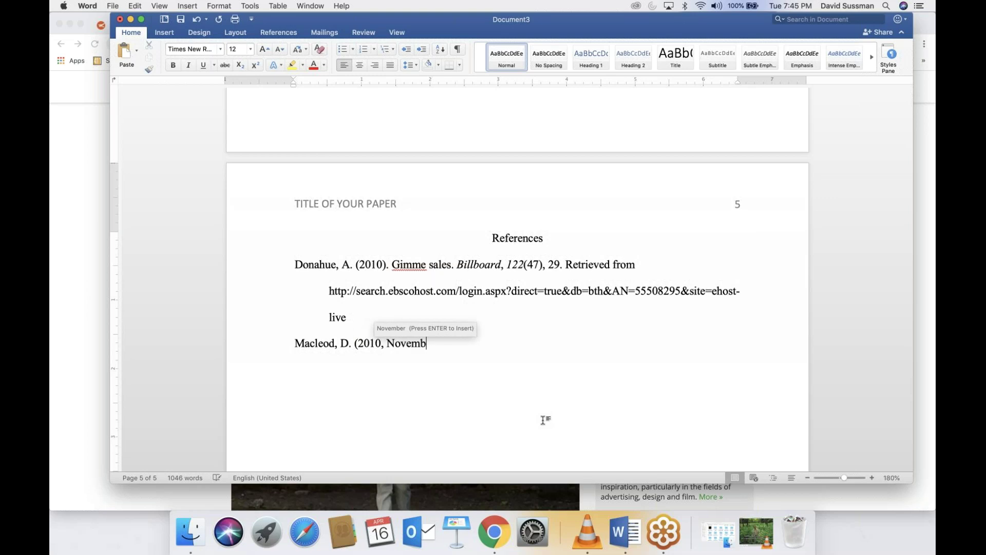
text(er 8).)
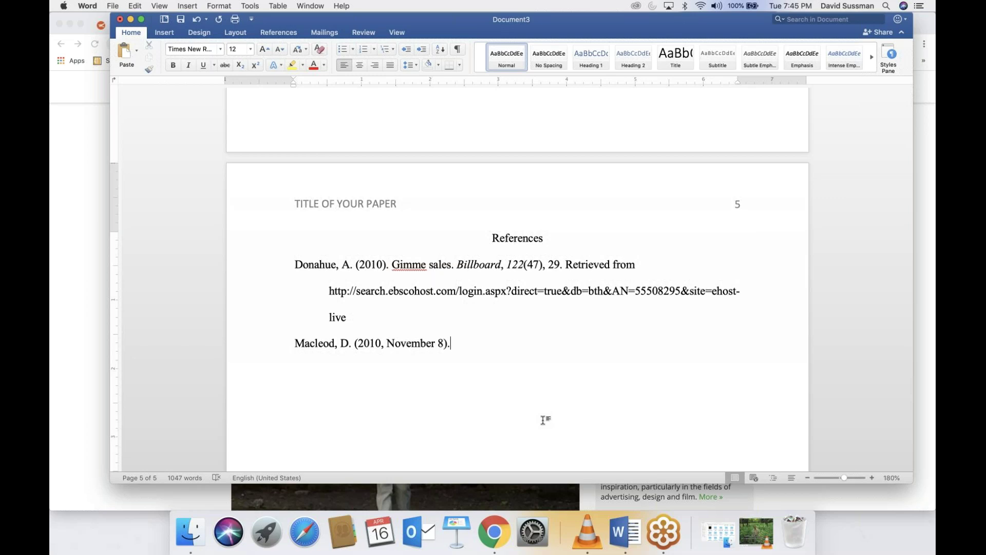
click(352, 343)
click(448, 344)
click(64, 326)
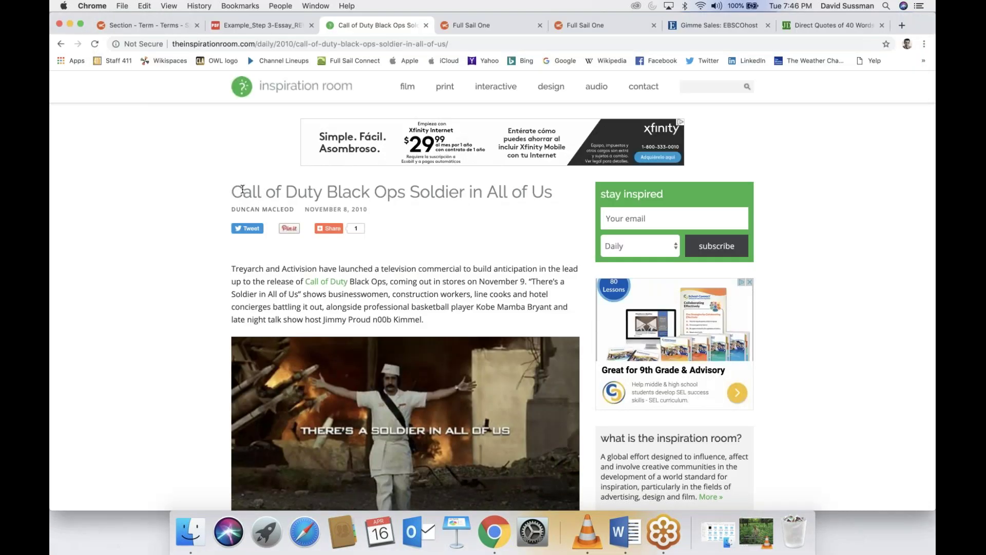
Step: Paste the article title 'Call of Duty Black Ops Soldier in All of Us' with matching formatting
drag(228, 193, 558, 193)
key(super+c)
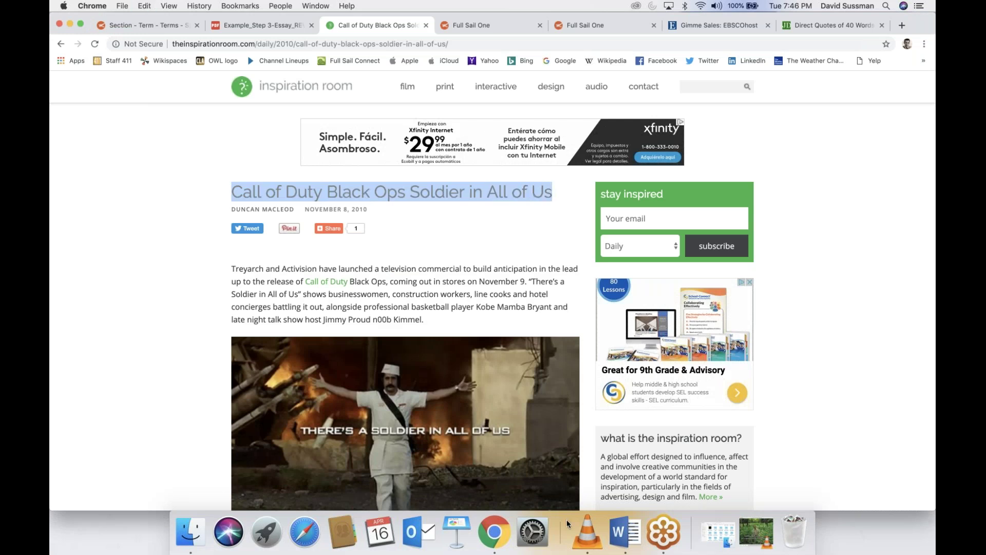
click(625, 532)
key(super+v)
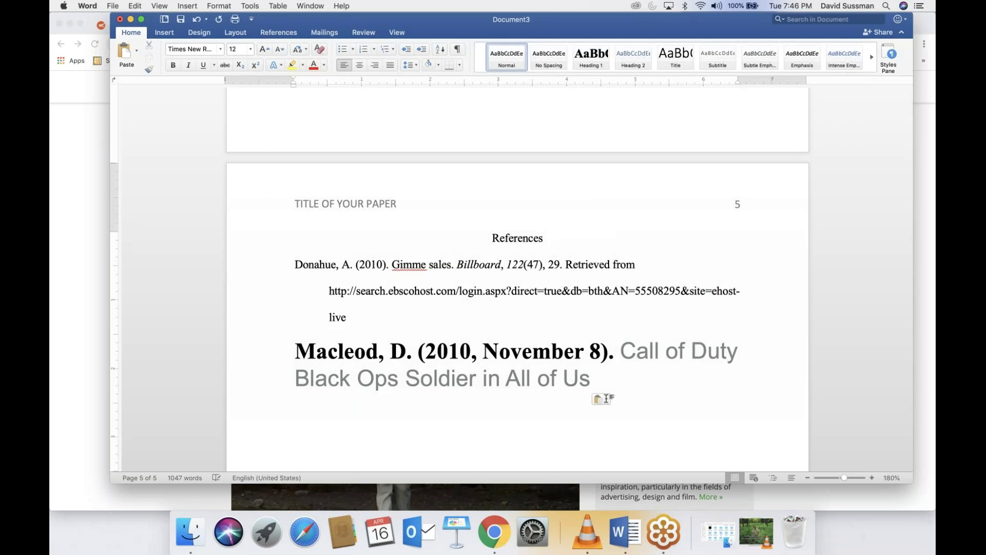
click(604, 399)
click(622, 422)
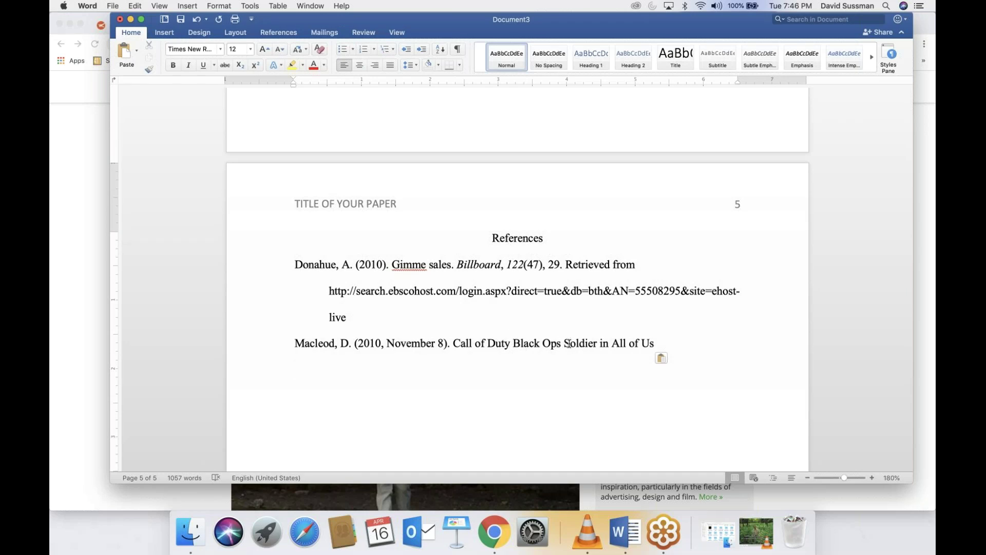
Step: Lowercase 'soldier in all of us' for sentence case and add 'Retrieved from'
click(570, 343)
key(BackSpace)
text(s)
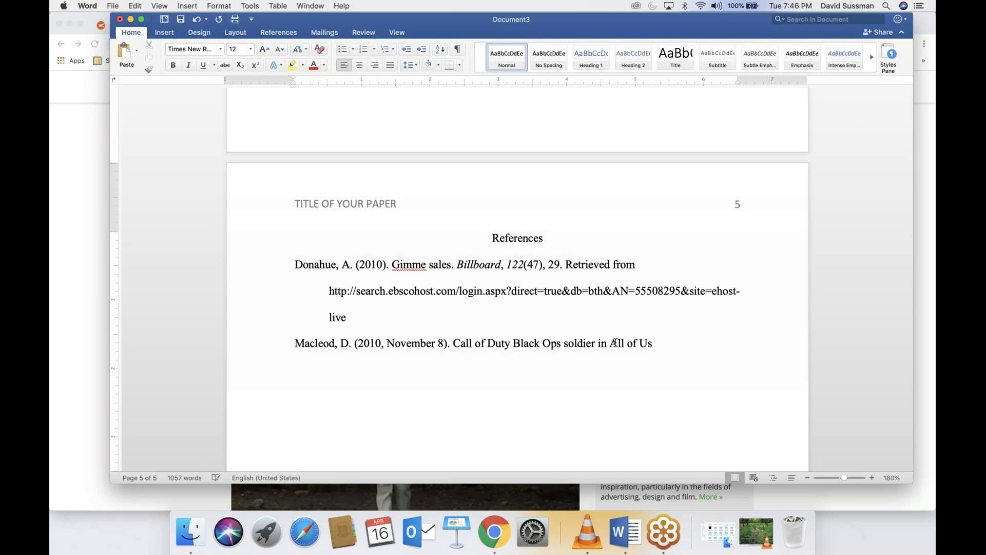
click(615, 342)
key(BackSpace)
text(a)
click(645, 343)
key(BackSpace)
text(u)
click(647, 346)
text(Retrieved from)
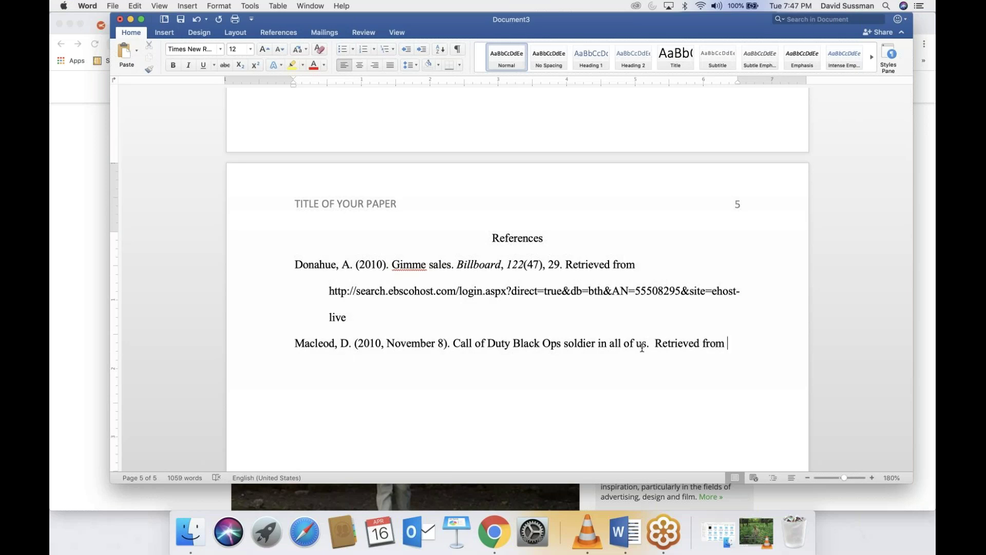
Step: Paste the theinspirationroom.com article URL after 'Retrieved from', matching destination formatting
key(super+Tab)
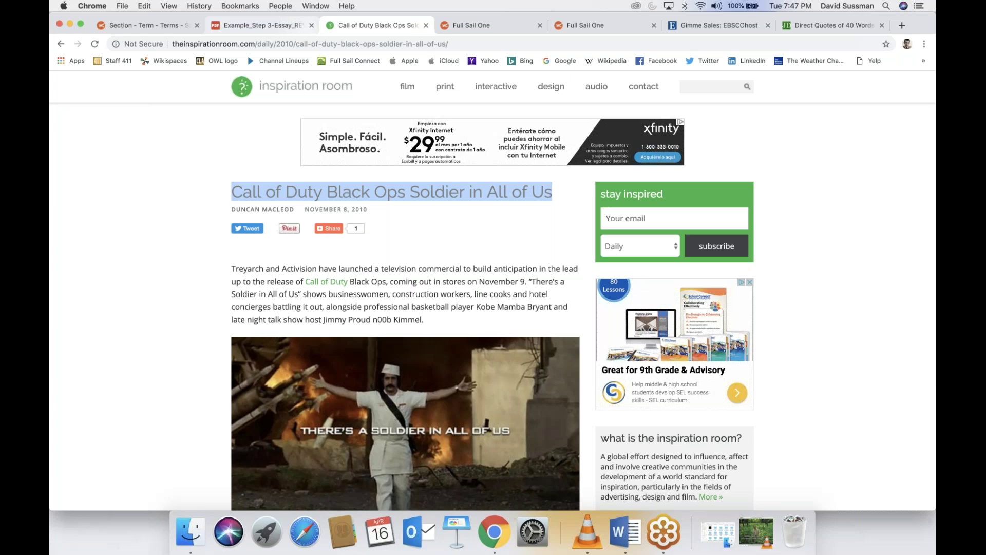
click(306, 44)
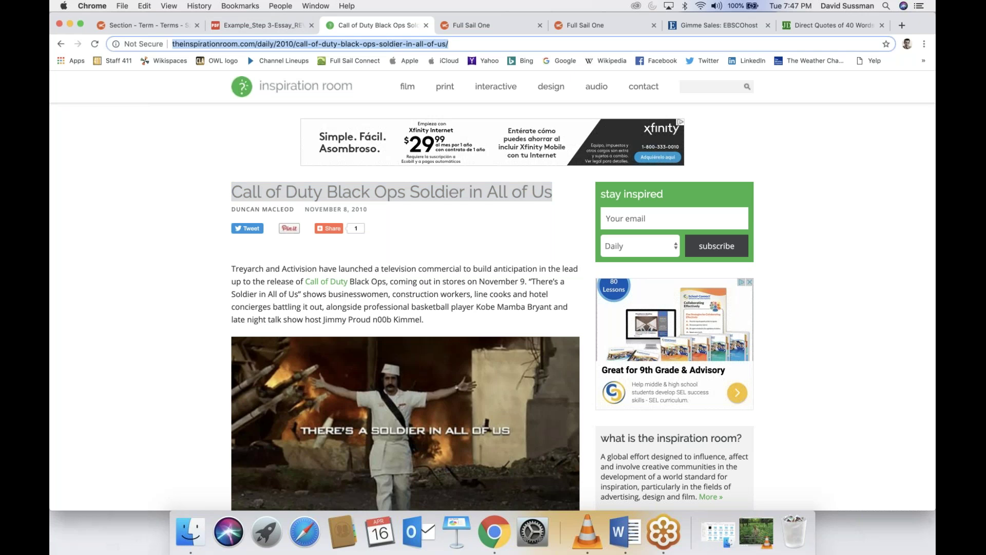
click(624, 536)
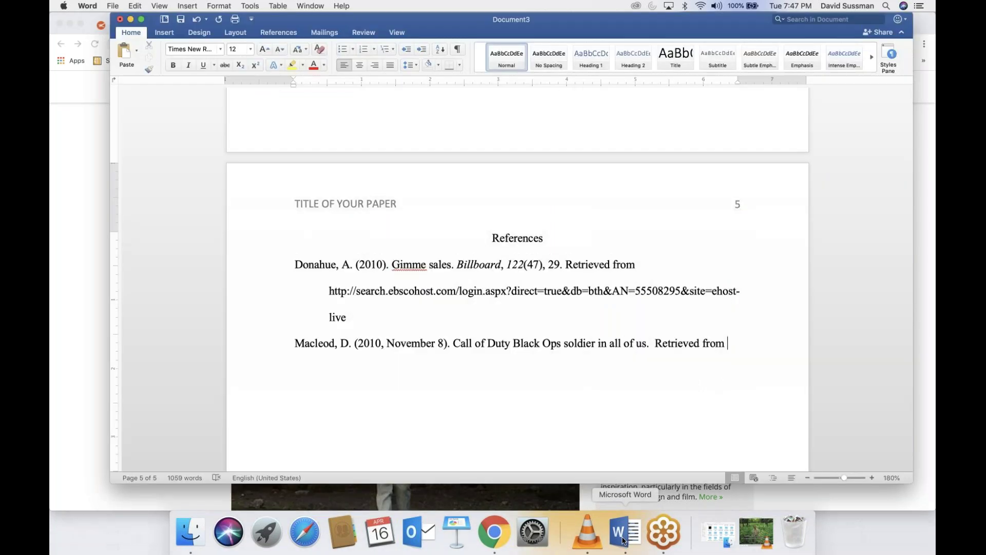
key(super+v)
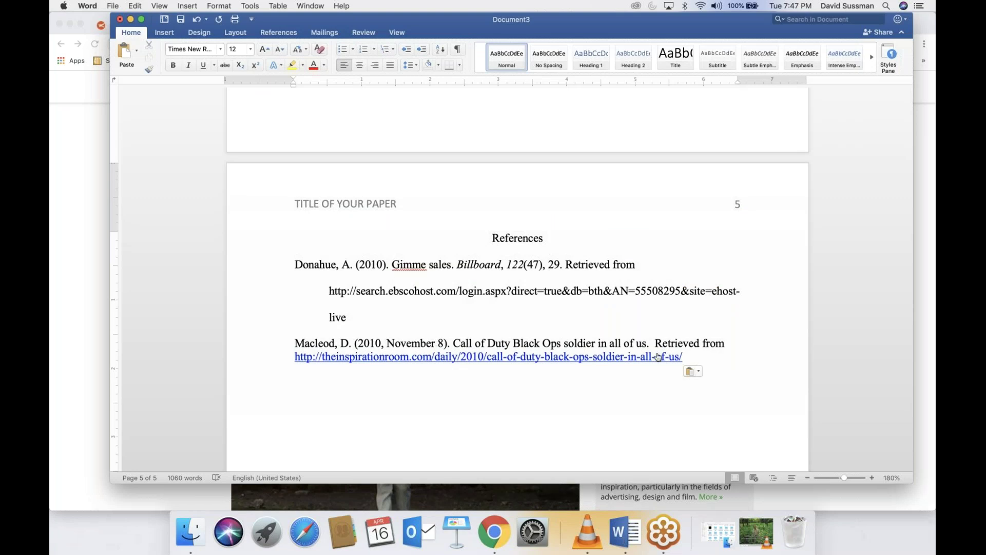
click(295, 343)
shift+click(719, 362)
click(701, 372)
click(717, 394)
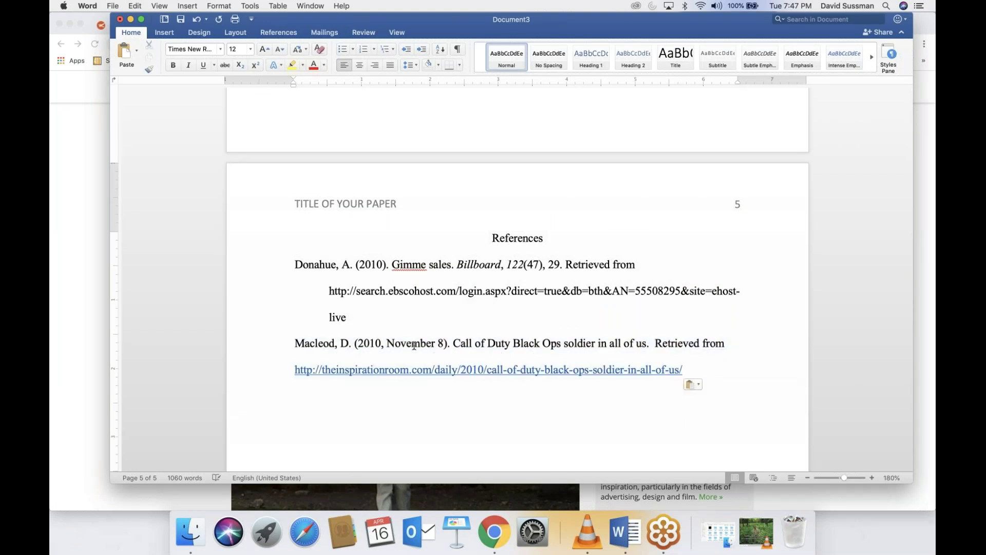
Step: Remove the URL's hyperlink, indent it under the entry, and add a blank line above the entry
drag(293, 372, 685, 378)
right_click(643, 375)
mouse_move(718, 475)
click(770, 500)
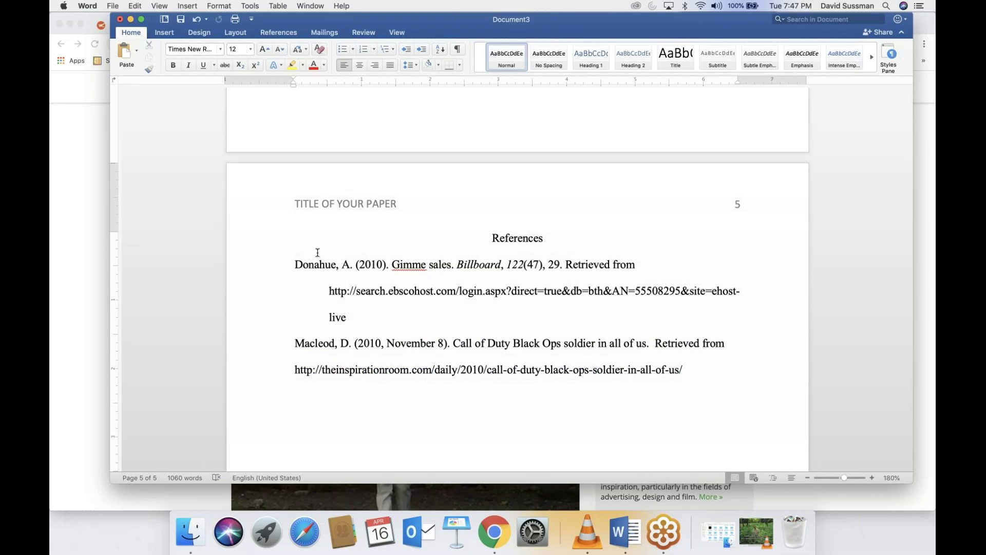
drag(294, 82, 329, 82)
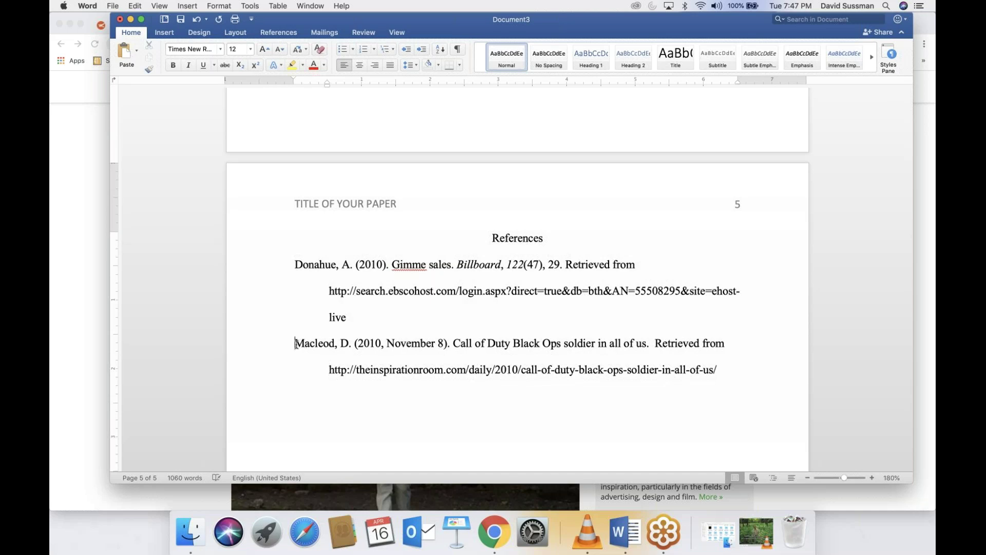
click(296, 344)
key(Return)
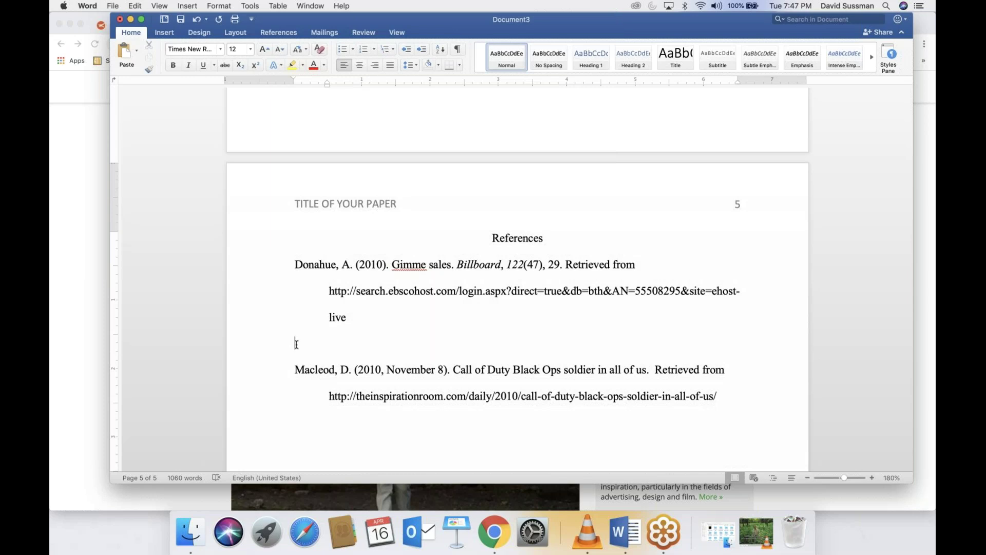
Step: Type the Green, R. (2014, October 12) citation with the title The Road Ahead, The Road Behind
text(Green, R)
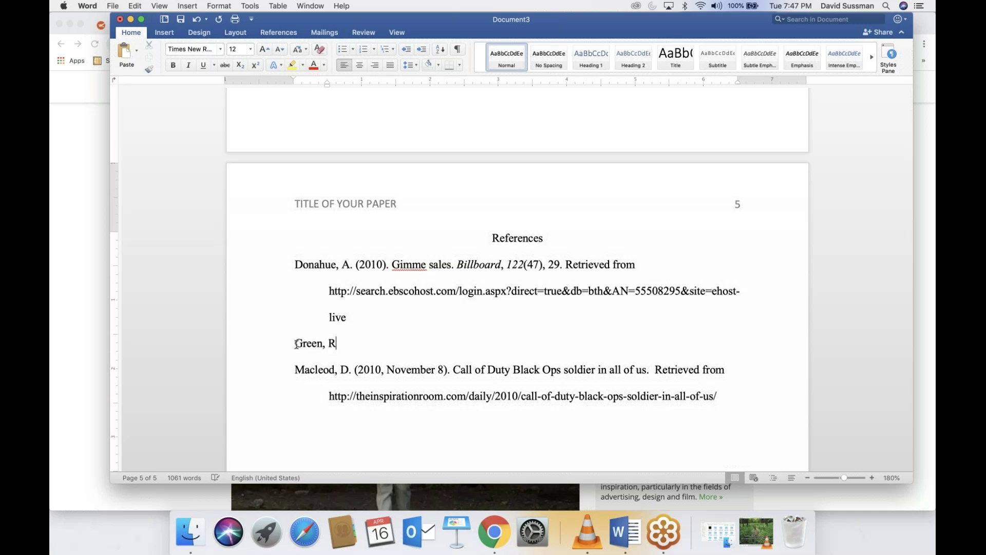
text(. (2014, Octob)
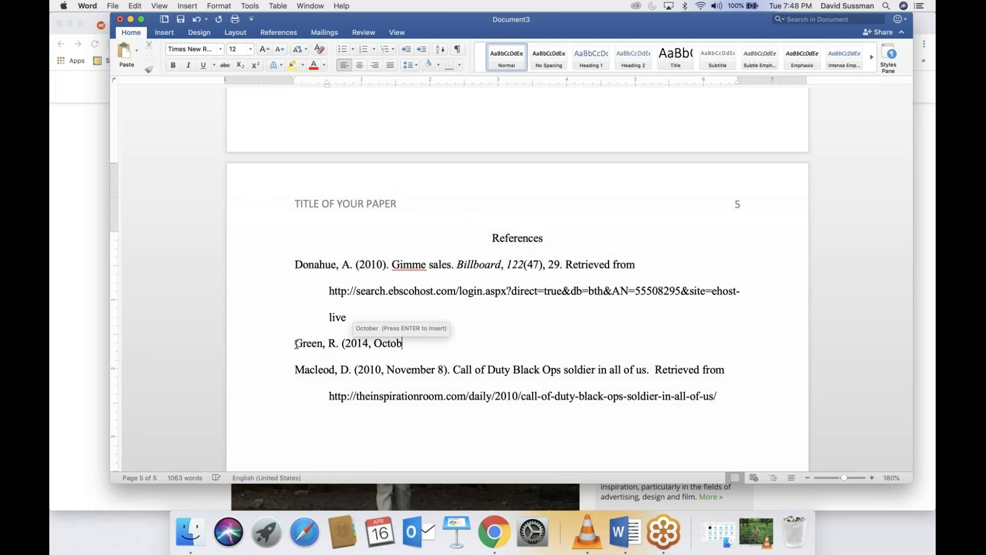
text(er 12).)
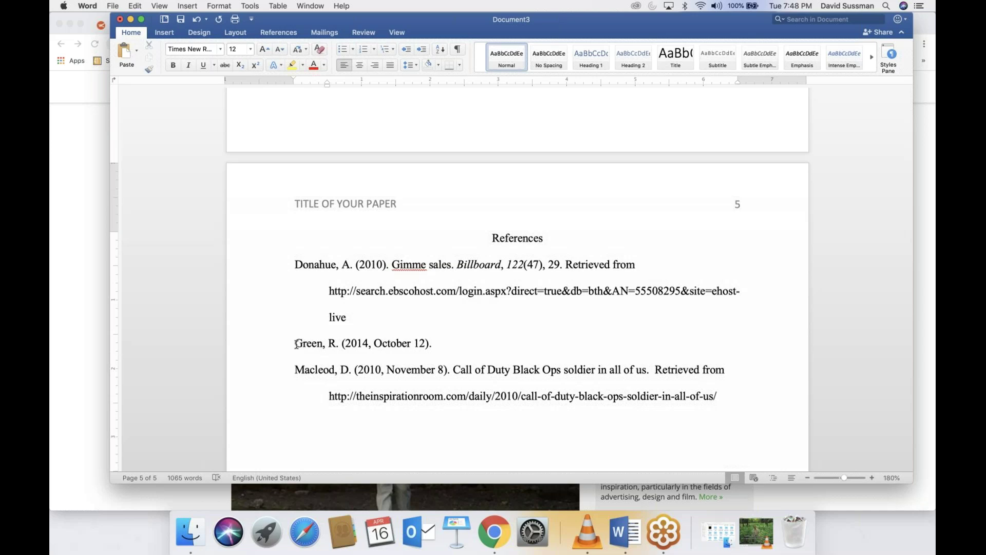
text(The Road Ahead, The Road Behind)
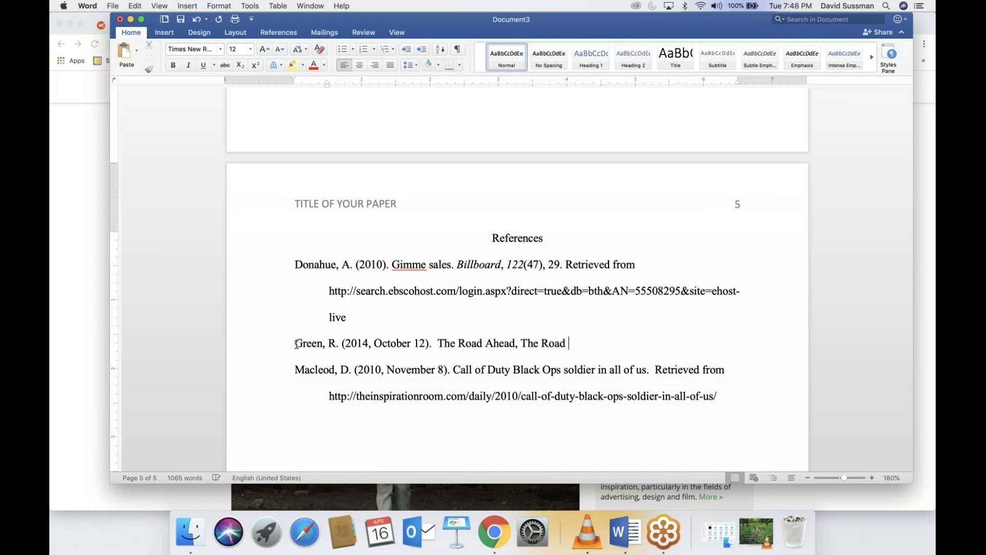
key(BackSpace)
key(BackSpace)
text(nd)
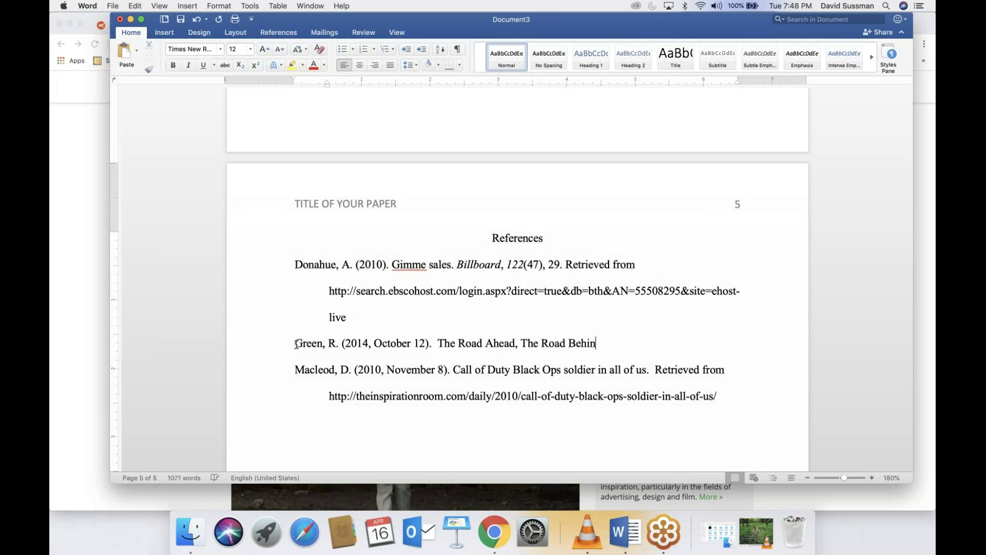
text(")
key(BackSpace)
text(.)
Step: Put the Green title in sentence case: 'The road ahead, the road behind.'
click(462, 343)
key(Delete)
text(r)
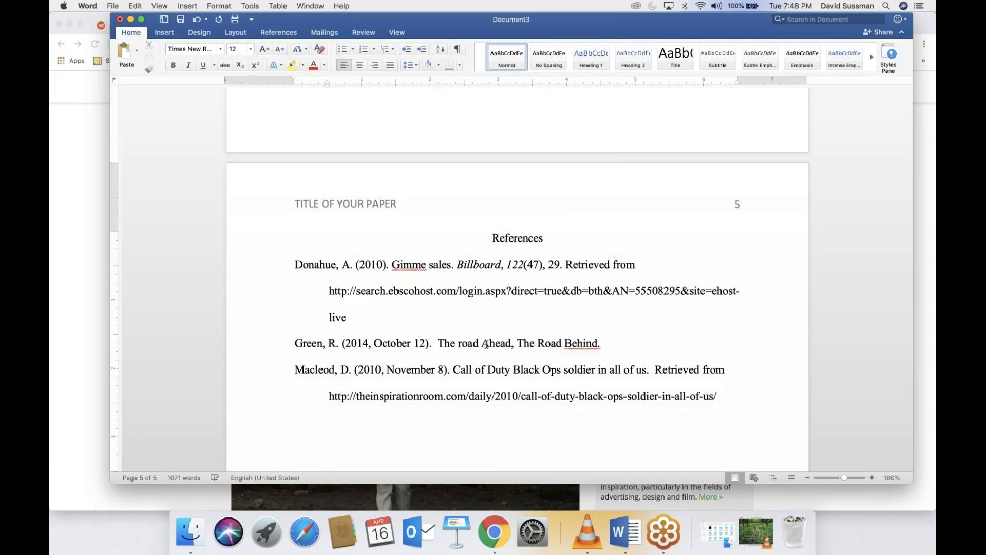
key(BackSpace)
text(a)
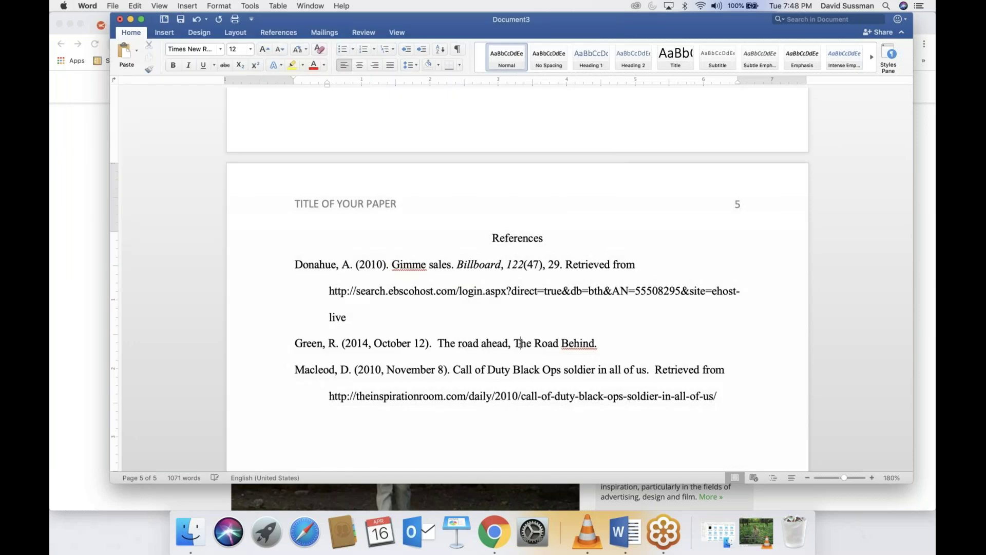
click(516, 343)
text(t)
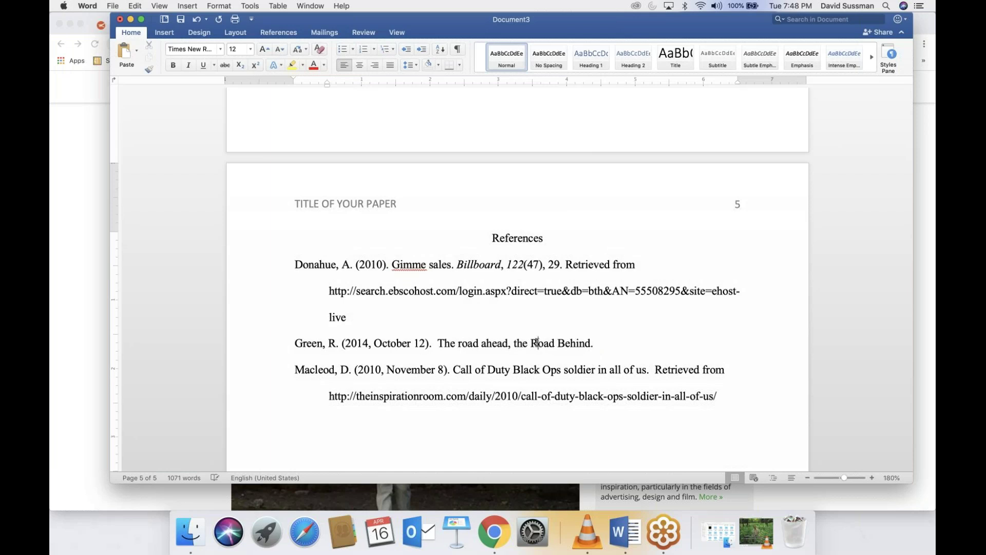
click(537, 343)
key(BackSpace)
text(r)
click(555, 343)
key(Delete)
text(b)
click(84, 257)
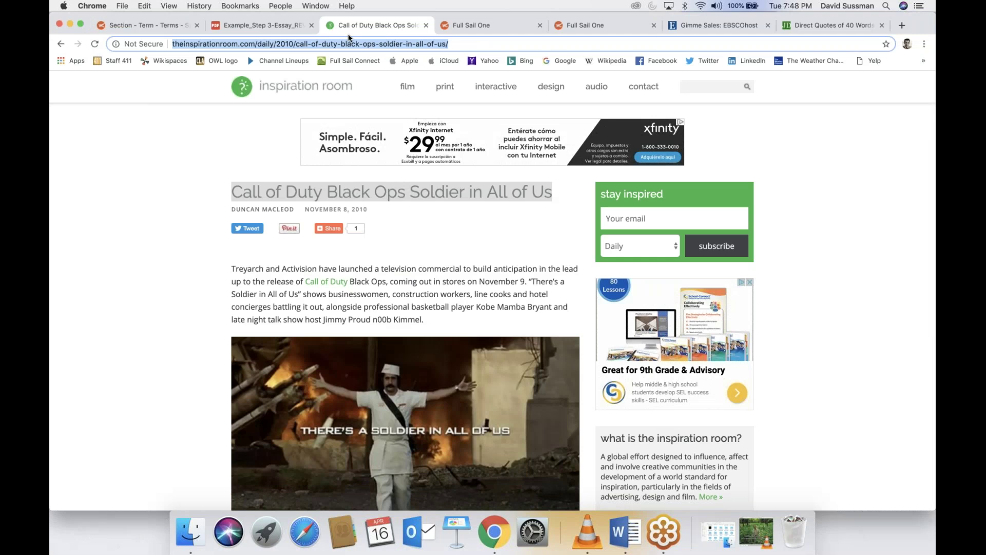
Step: Bring up the Example_Step 3-Essay PDF at its page 5 References list
click(260, 26)
scroll(492, 287, down, 10)
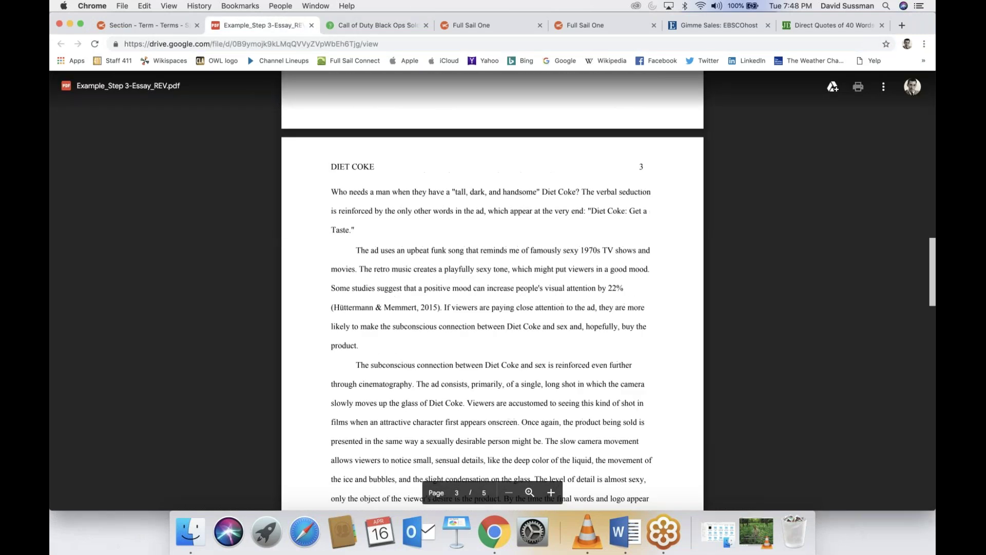
scroll(492, 287, down, 15)
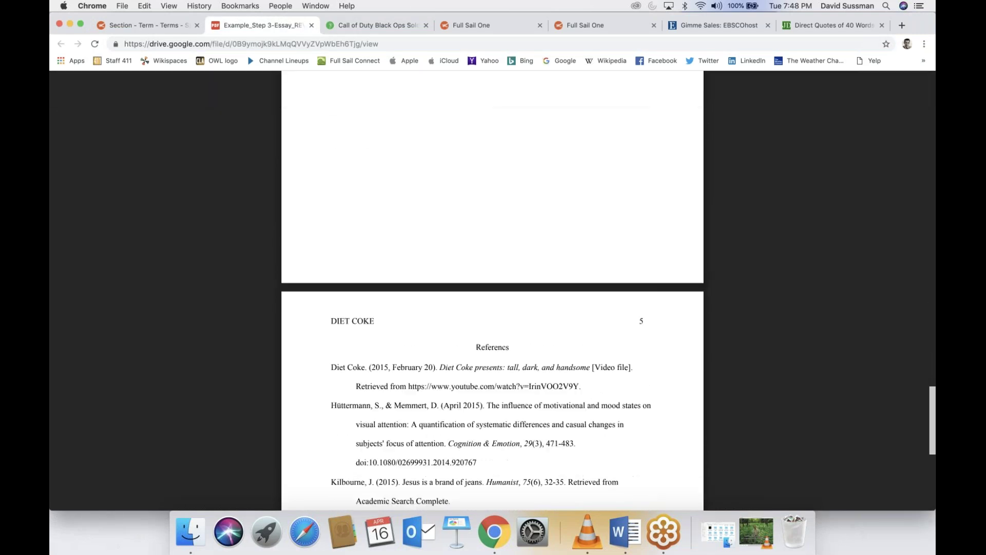
scroll(492, 287, down, 4)
scroll(499, 247, up, 3)
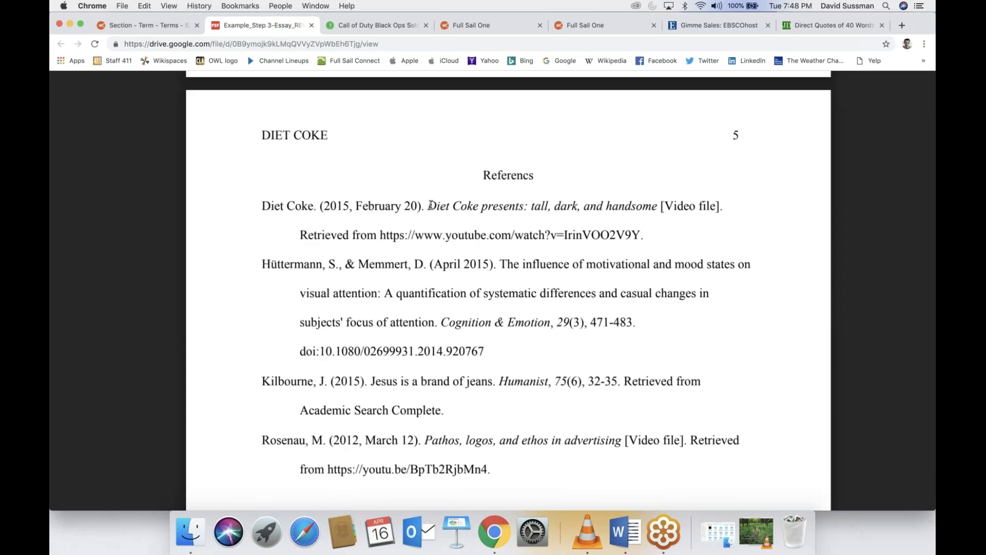
Step: Highlight the Diet Coke, Hüttermann, Kilbourne and Rosenau titles to compare their capitalisation
drag(429, 206, 649, 207)
click(600, 293)
drag(499, 264, 571, 265)
drag(656, 279, 424, 322)
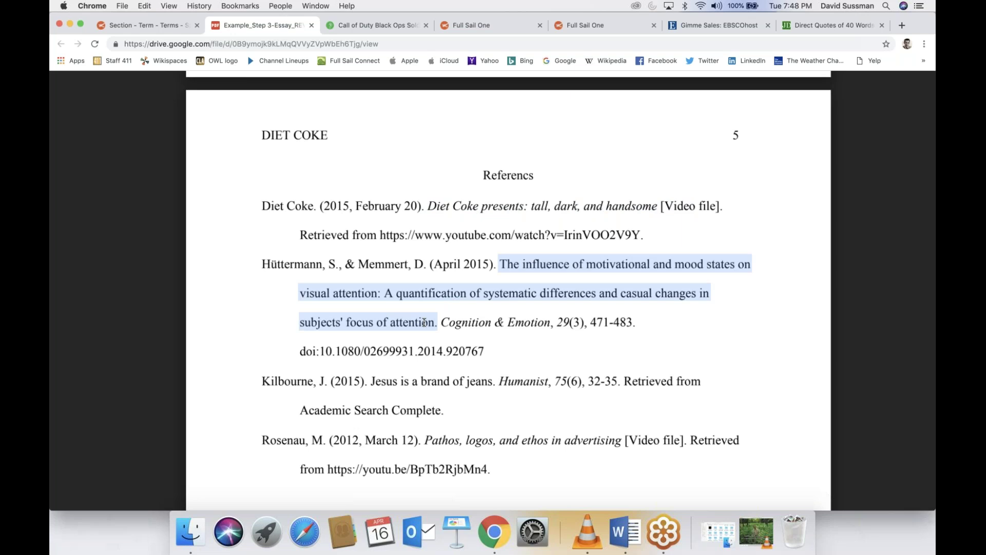
click(535, 287)
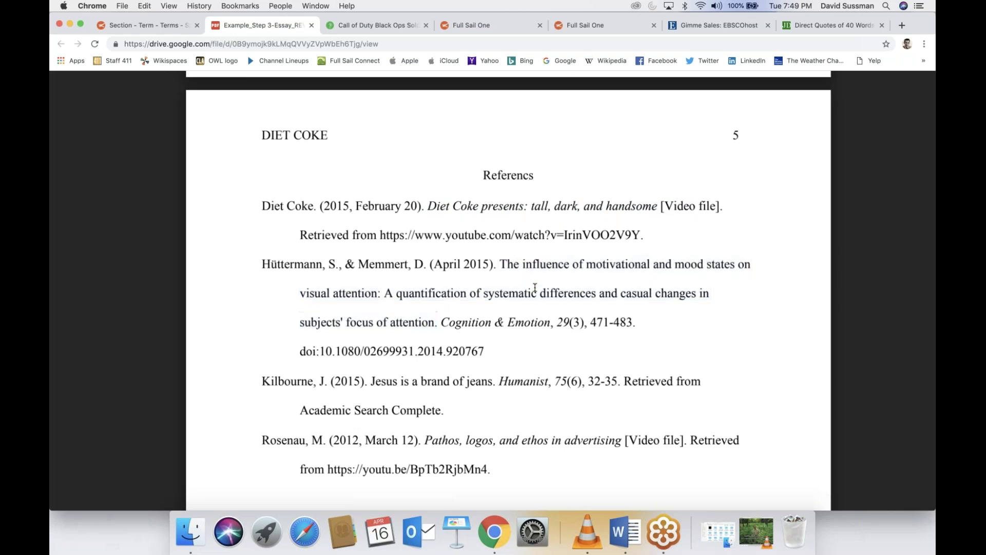
drag(384, 292, 393, 293)
click(389, 293)
drag(370, 384, 487, 385)
click(483, 411)
drag(425, 442, 622, 442)
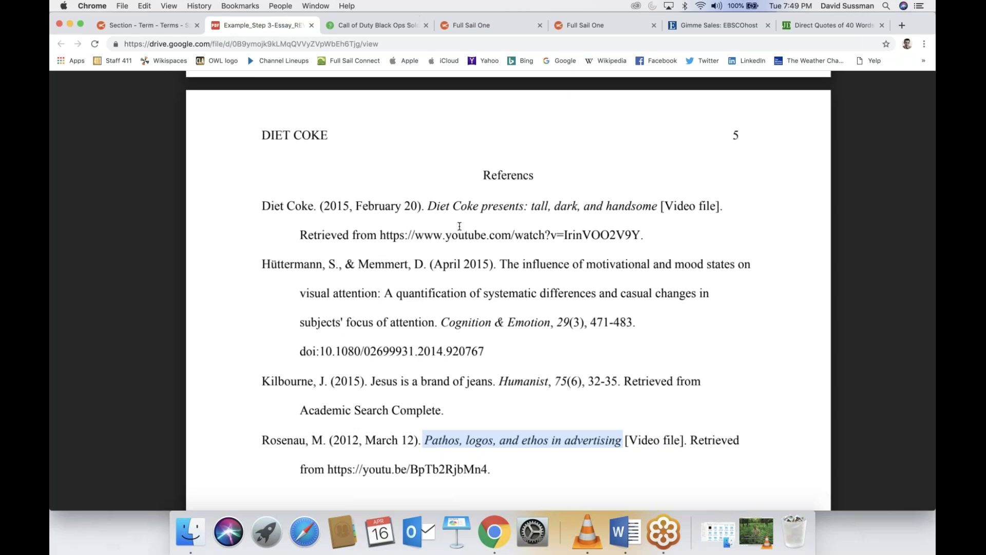
click(620, 535)
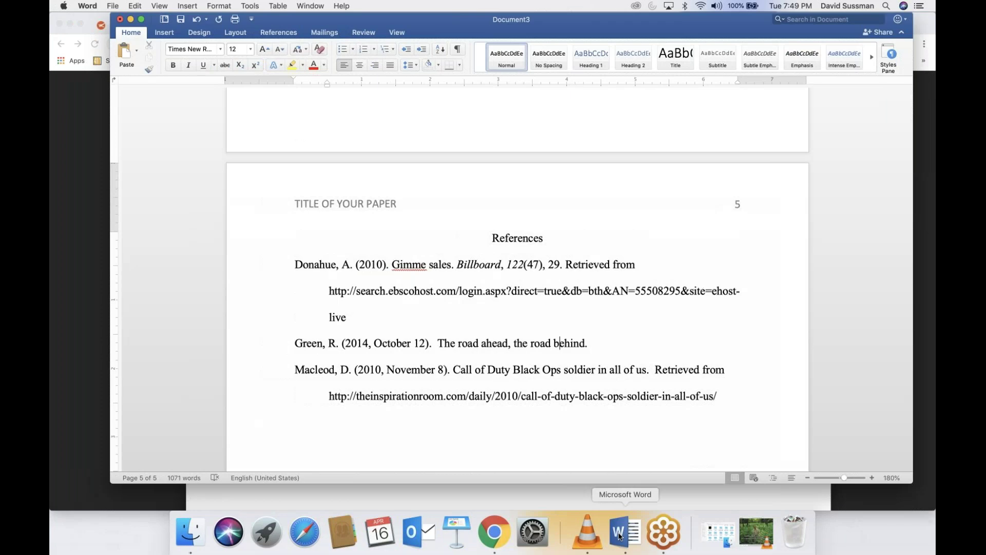
click(616, 343)
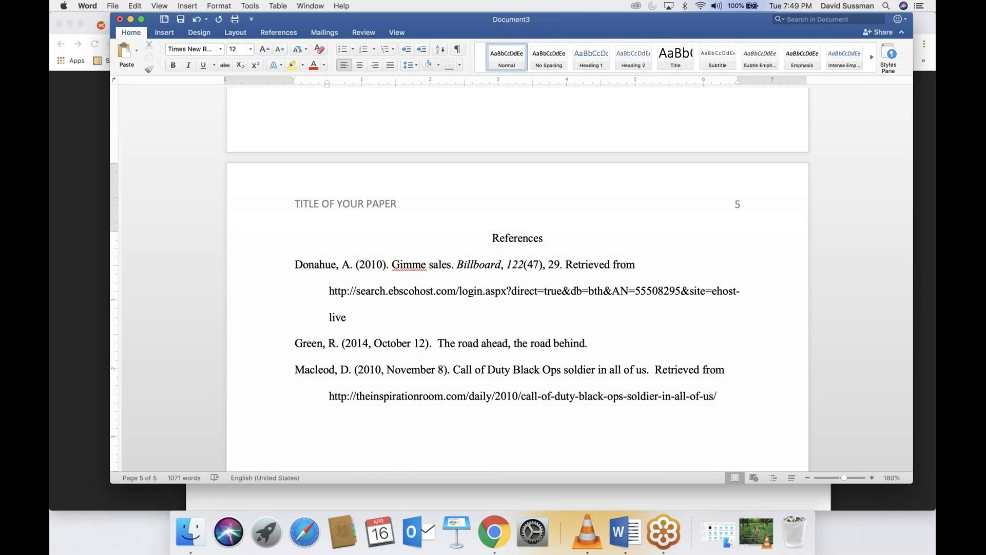
text(Forbes.)
key(super+i)
text(Retrived f)
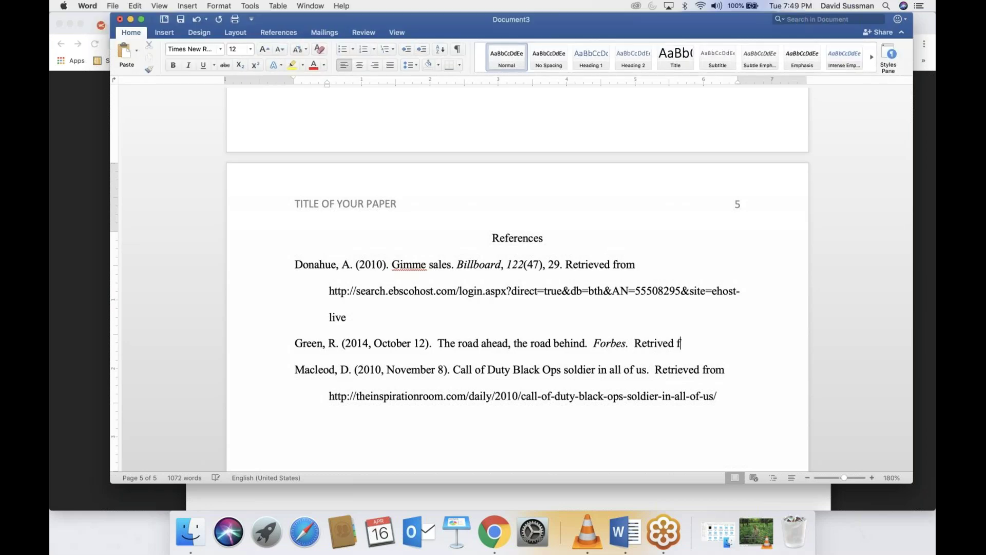
text(rom http://www.)
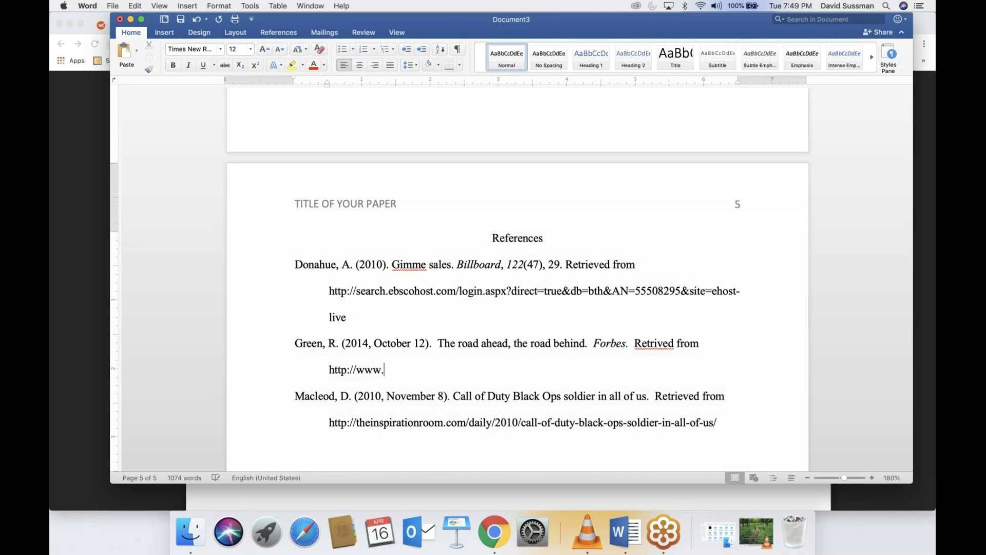
text(forbes.com)
click(662, 343)
text(e)
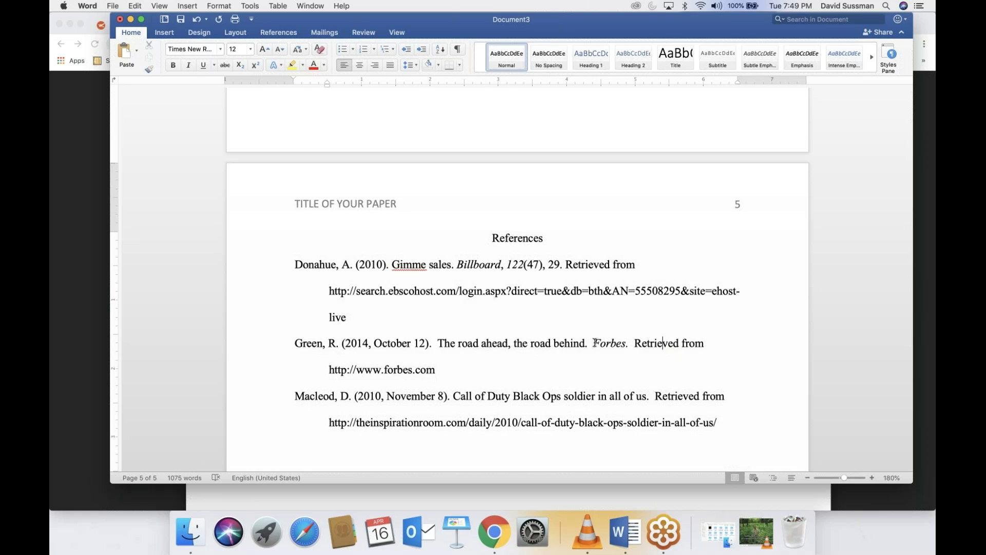
Step: Delete the italic Forbes. from the Green reference
drag(595, 343, 627, 344)
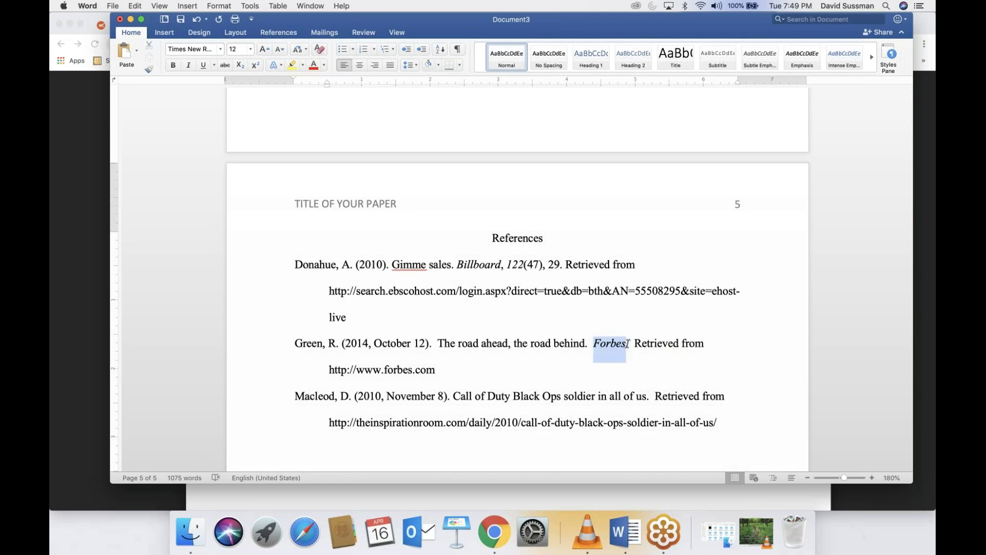
click(640, 341)
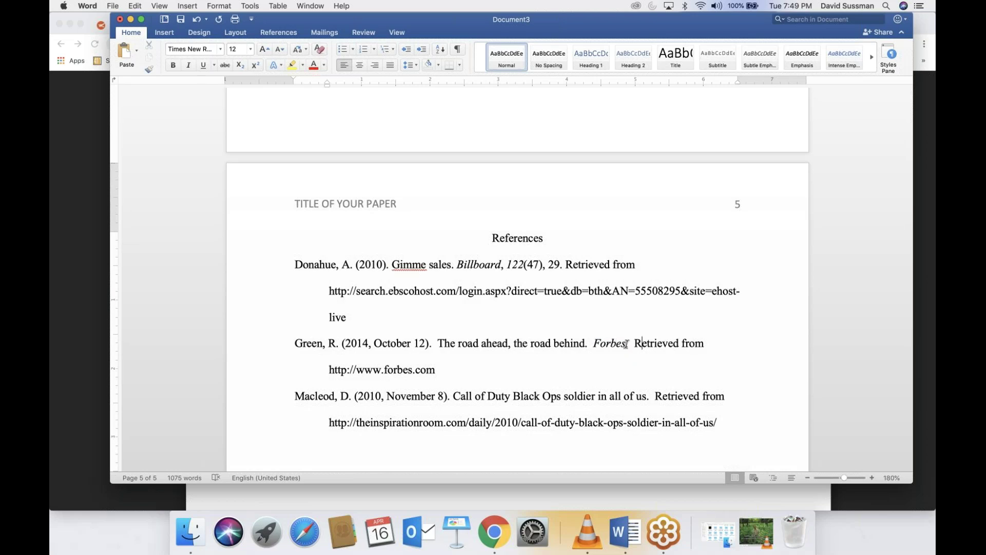
drag(633, 344, 594, 345)
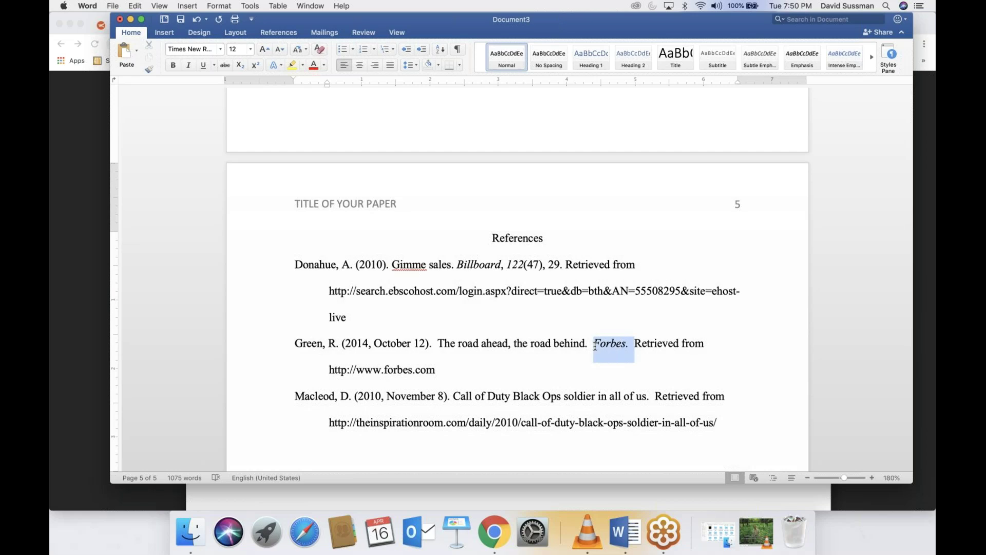
key(BackSpace)
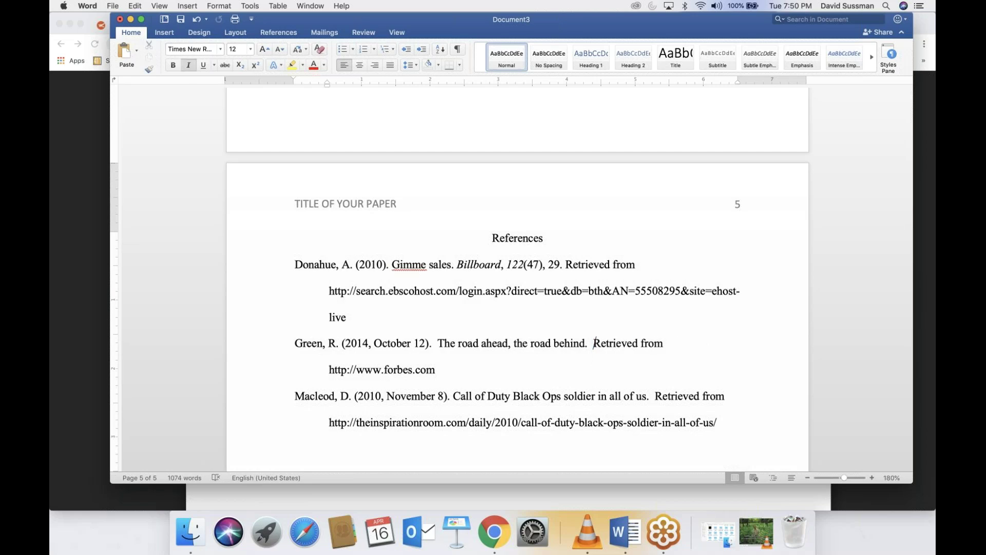
click(73, 216)
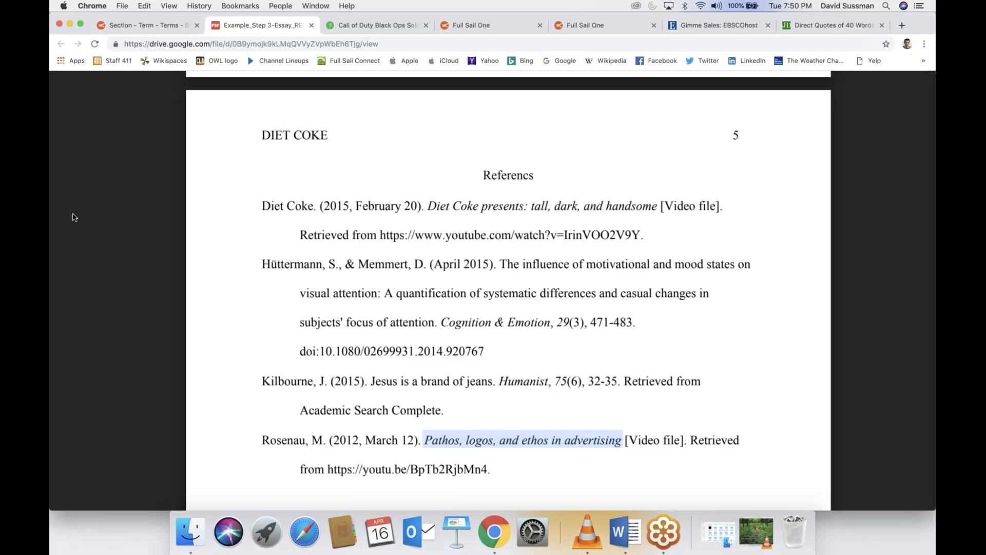
Step: Look through projectapa.info's Audiovisual Media reference examples
click(820, 24)
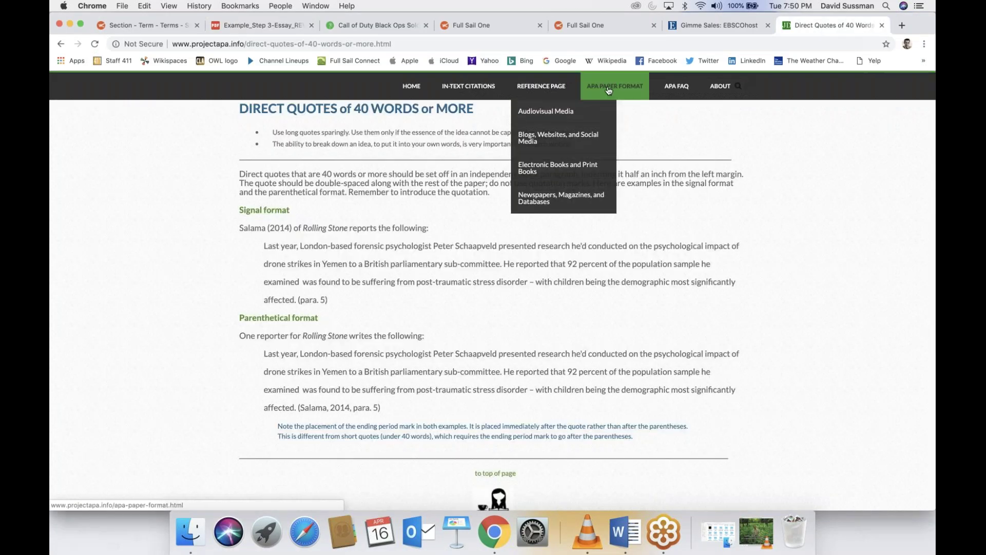
mouse_move(539, 91)
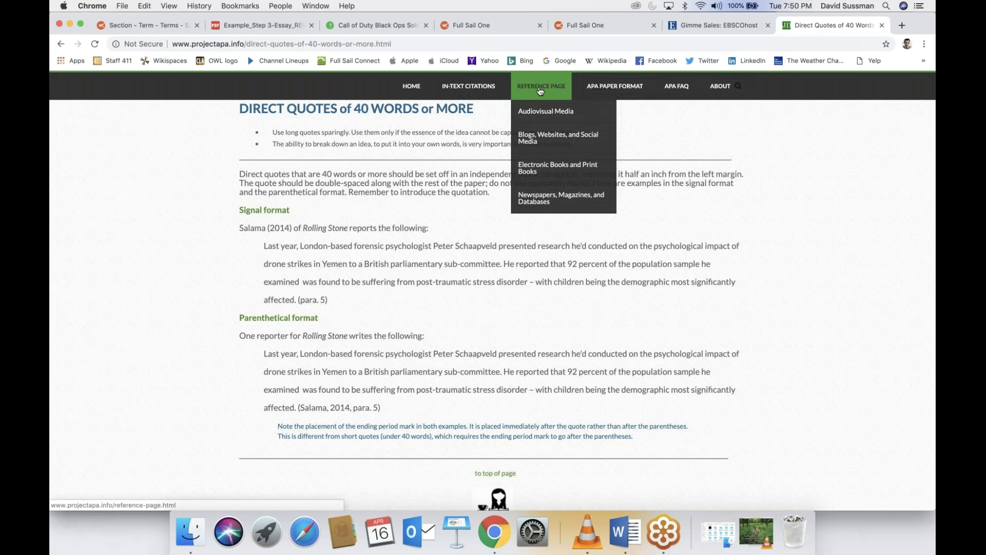
click(529, 108)
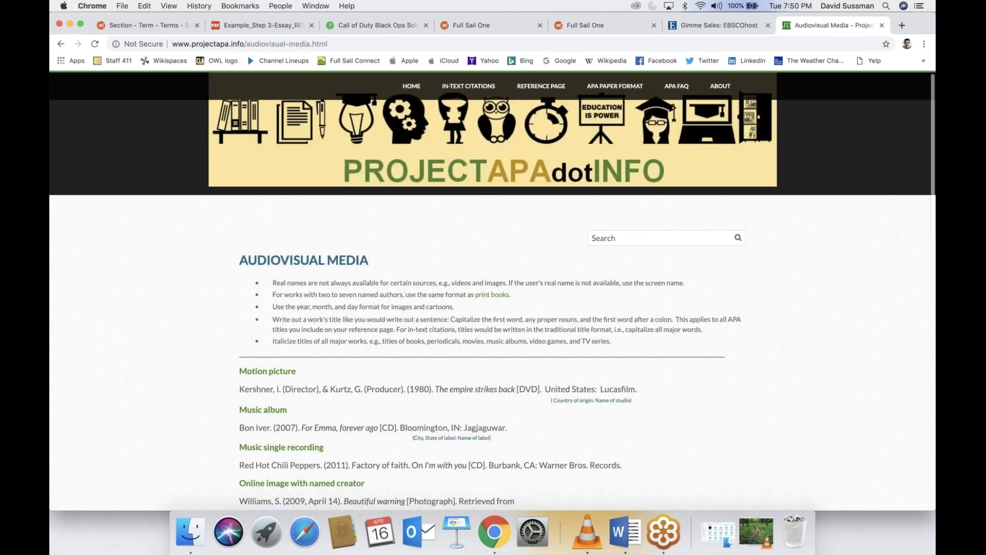
scroll(435, 314, down, 2)
scroll(264, 334, down, 5)
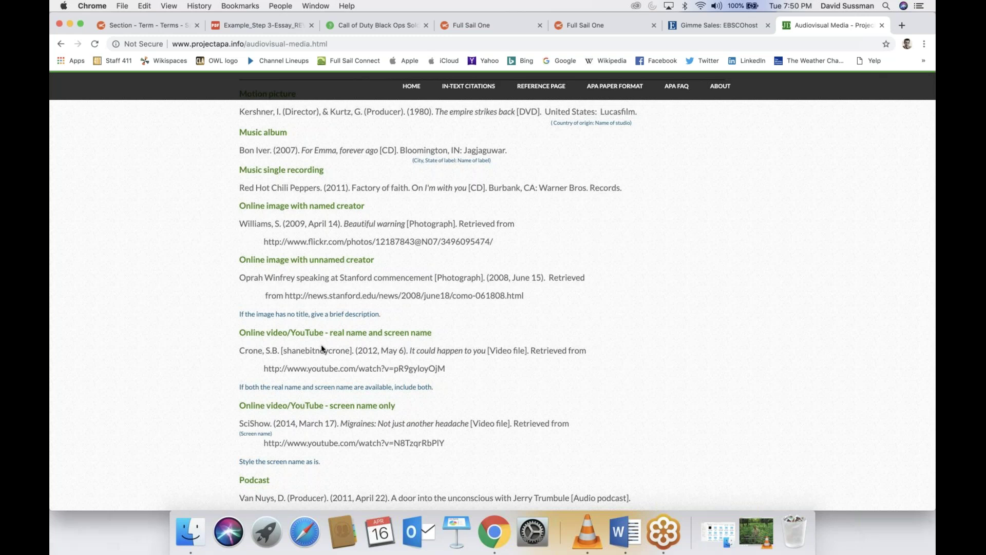
scroll(322, 348, down, 3)
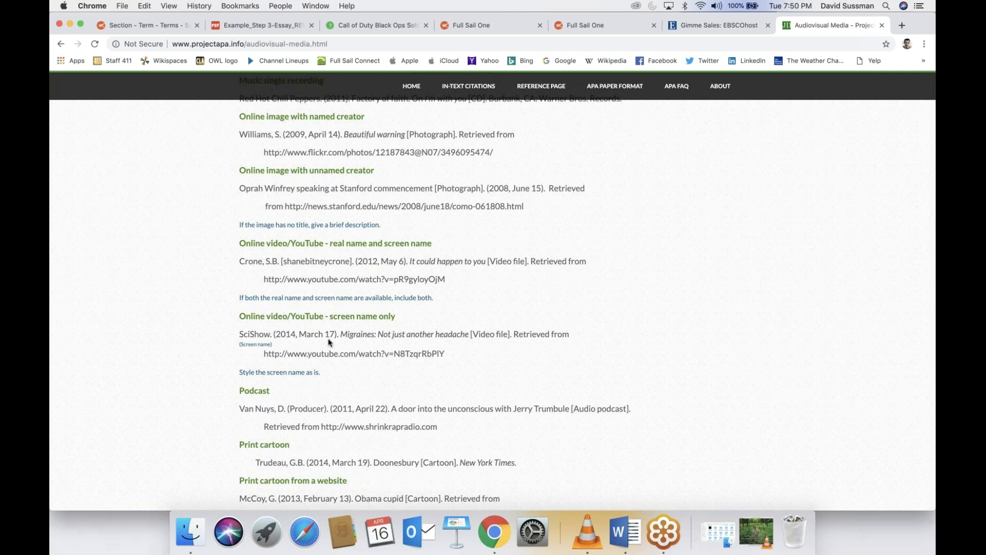
Step: Look through the Newspapers, Magazines, and Databases reference examples
mouse_move(544, 87)
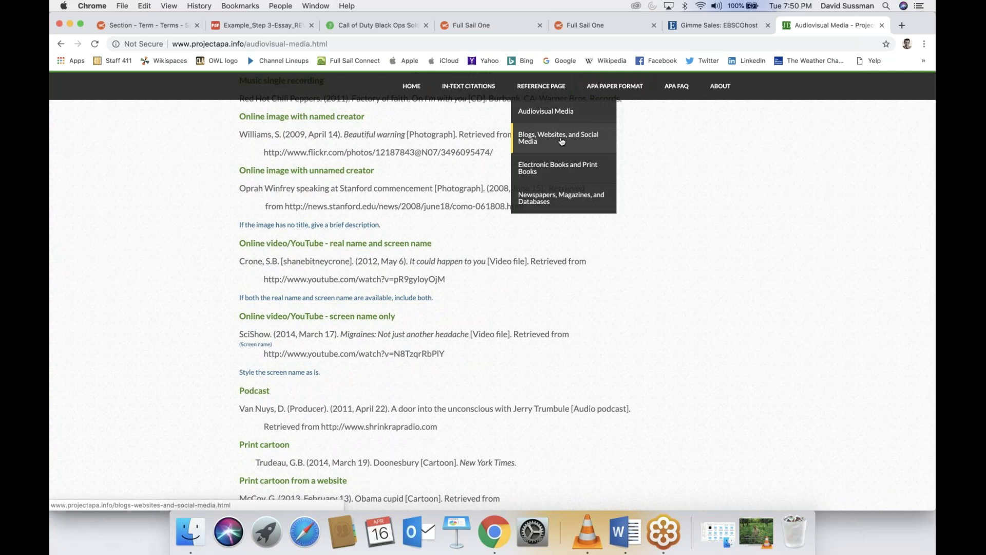
click(569, 200)
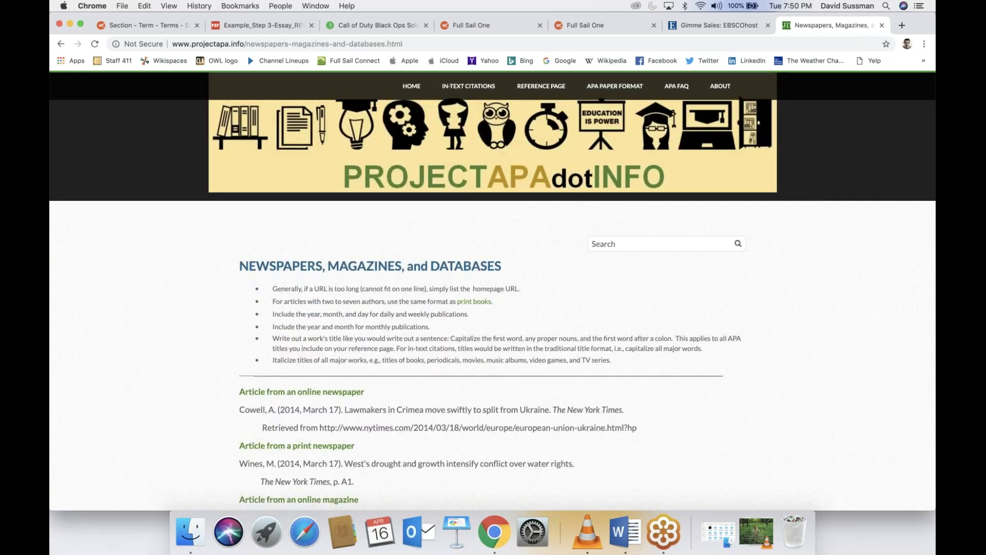
scroll(493, 292, down, 5)
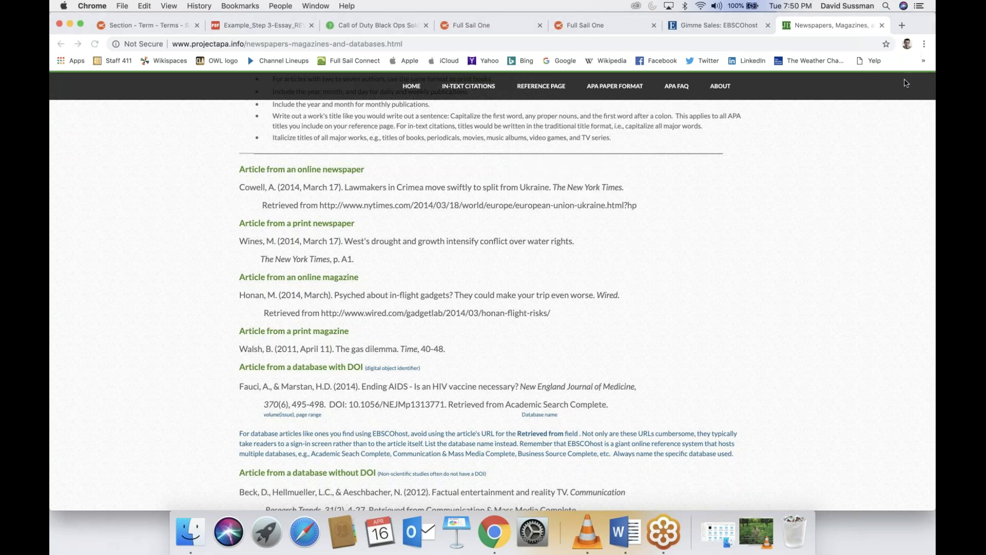
click(625, 531)
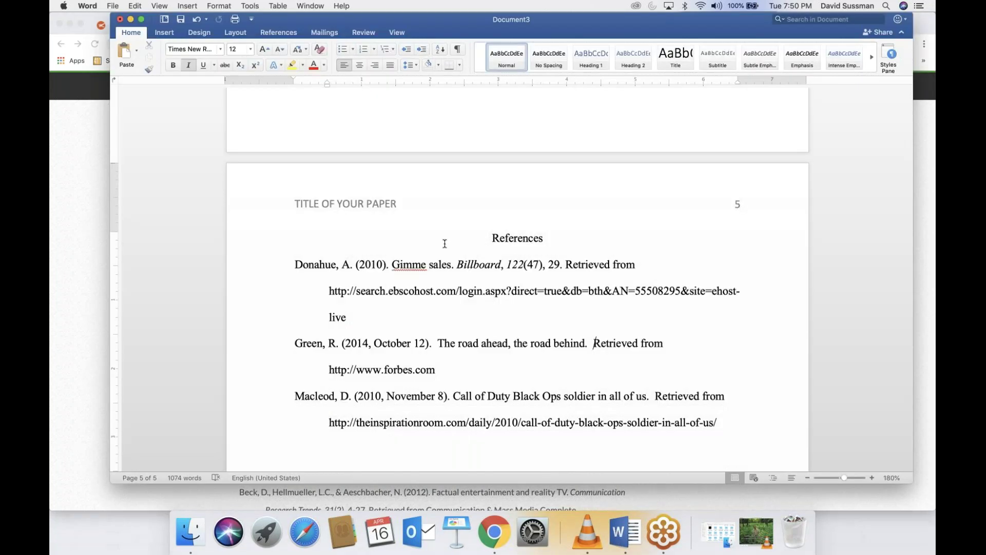
Step: Change the running head TITLE OF YOUR PAPER from Calibri to Times New Roman
scroll(445, 243, down, 2)
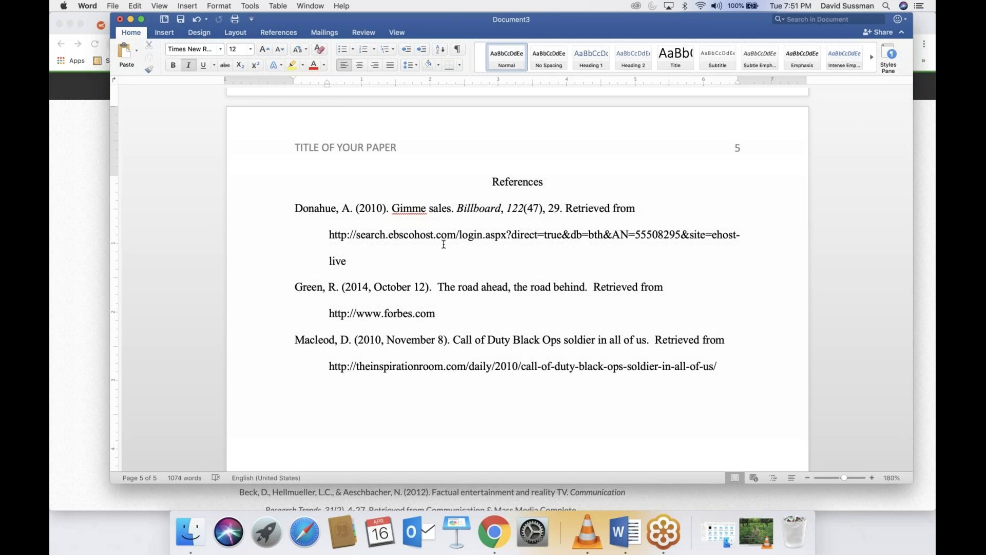
double_click(357, 146)
click(295, 148)
triple_click(449, 144)
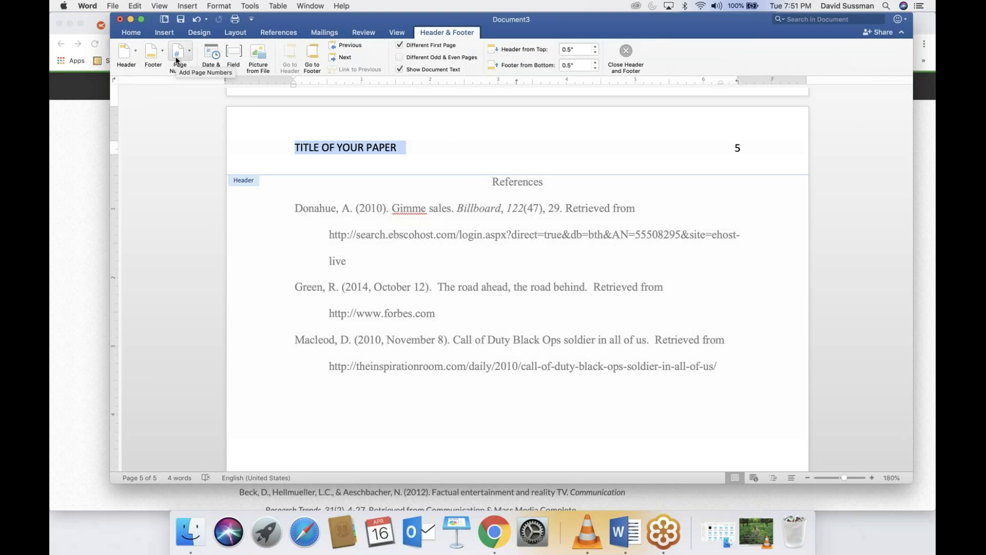
click(132, 33)
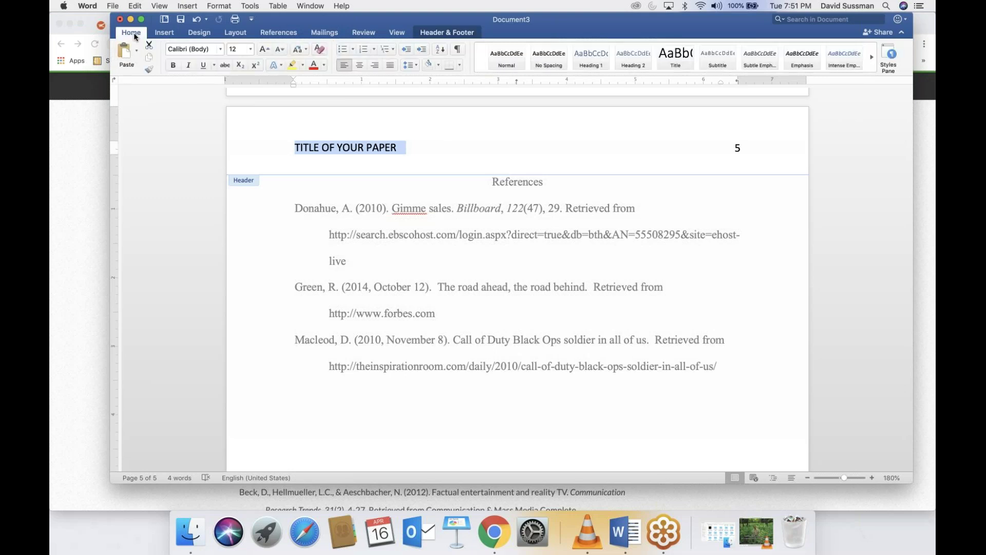
click(185, 48)
text(Times)
key(Return)
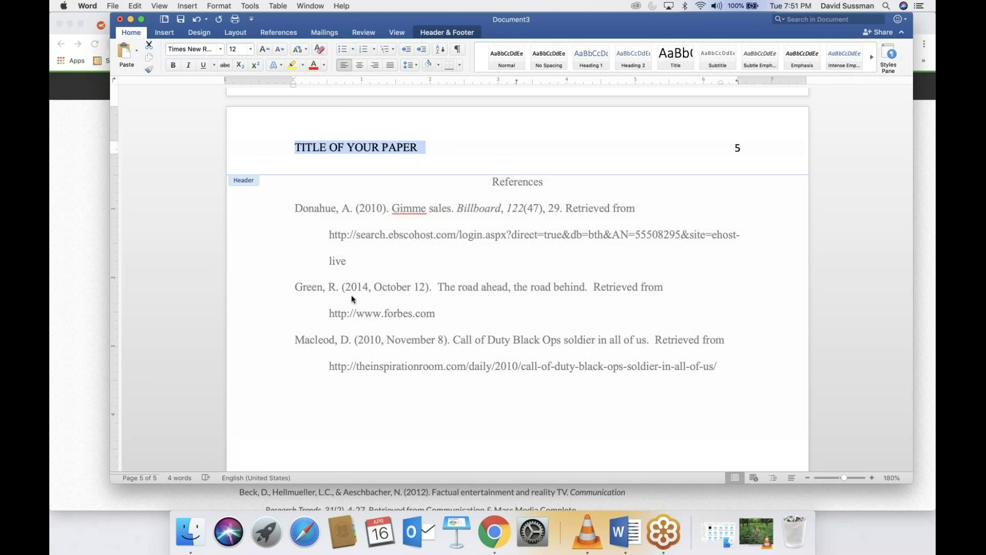
double_click(384, 272)
Step: Scroll up through the paper and back down to the three-entry References page
scroll(384, 272, up, 5)
scroll(517, 272, up, 15)
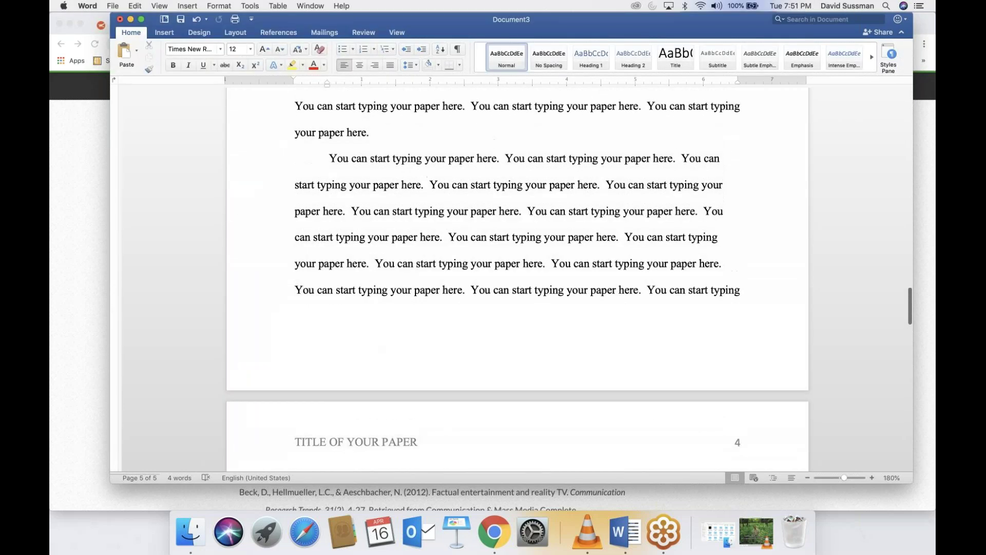
scroll(380, 285, up, 15)
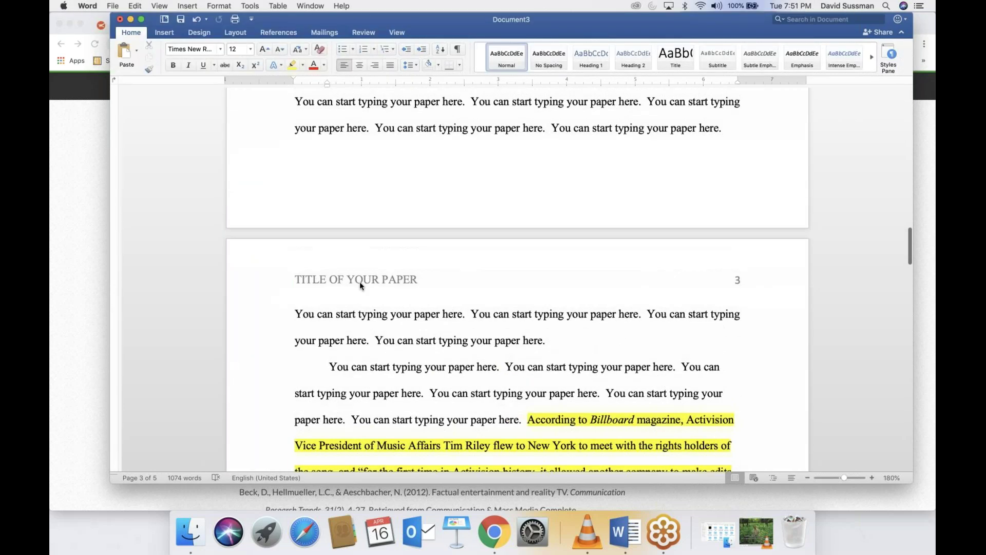
scroll(404, 297, down, 15)
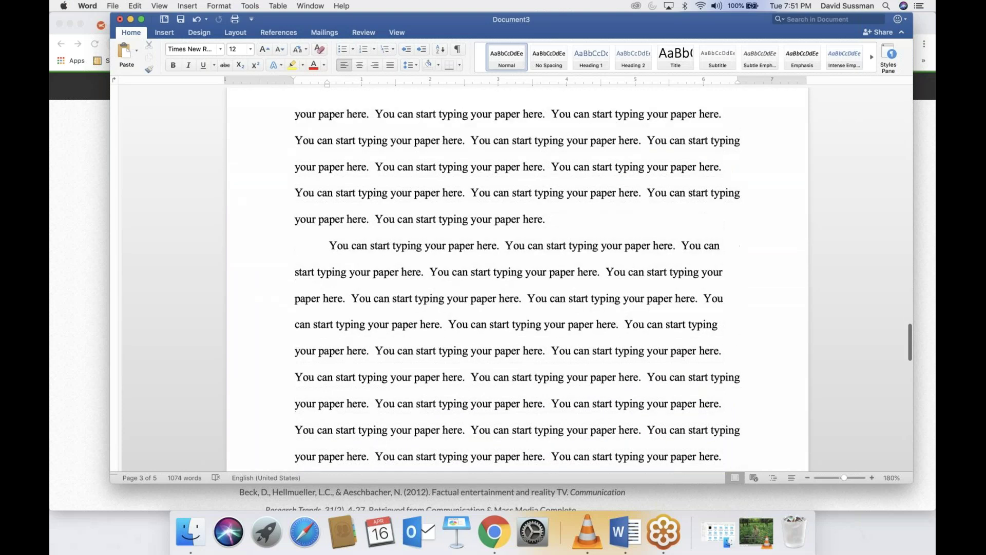
scroll(418, 272, down, 8)
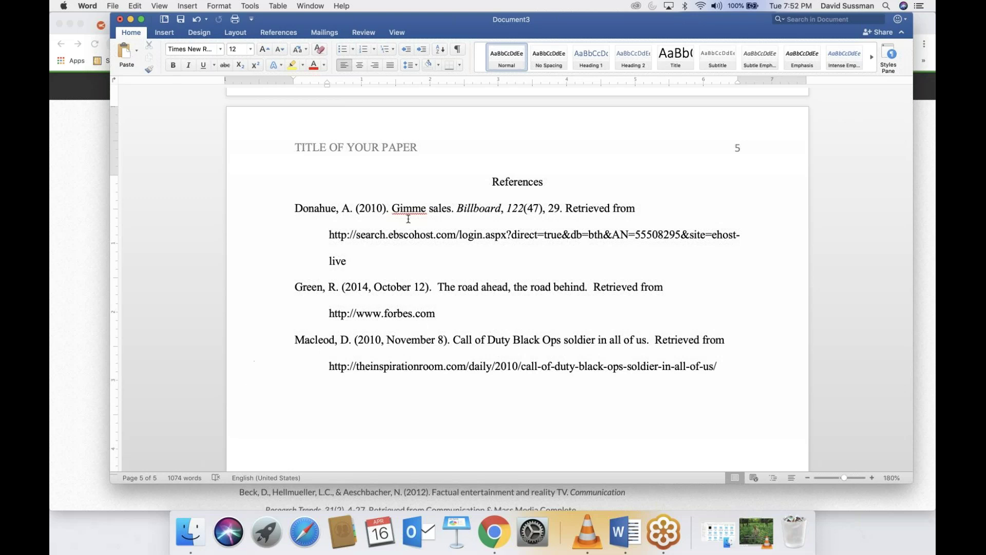
scroll(408, 218, up, 15)
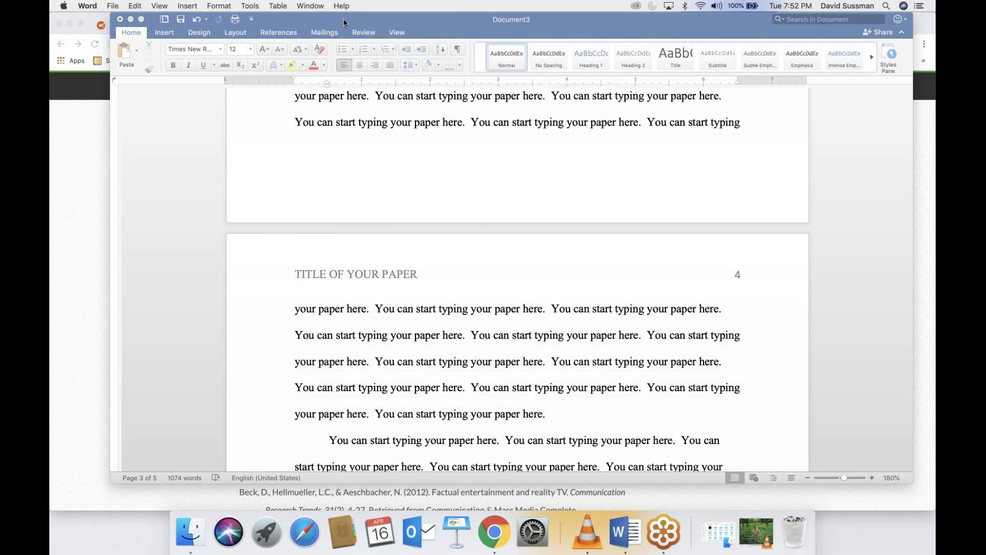
Step: Reopen Jeep_Essay (2) from Open Recent and scroll to its References page
click(112, 6)
mouse_move(185, 48)
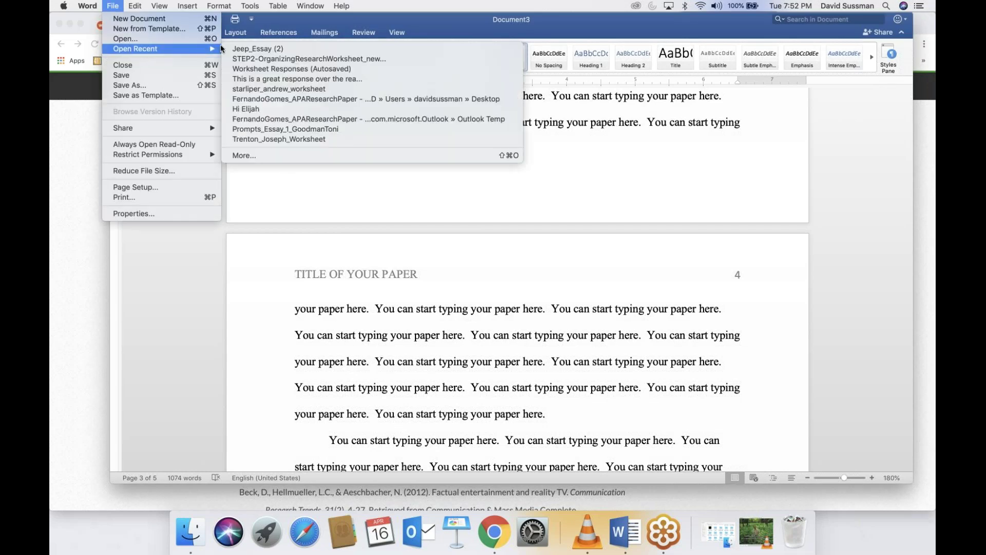
click(250, 53)
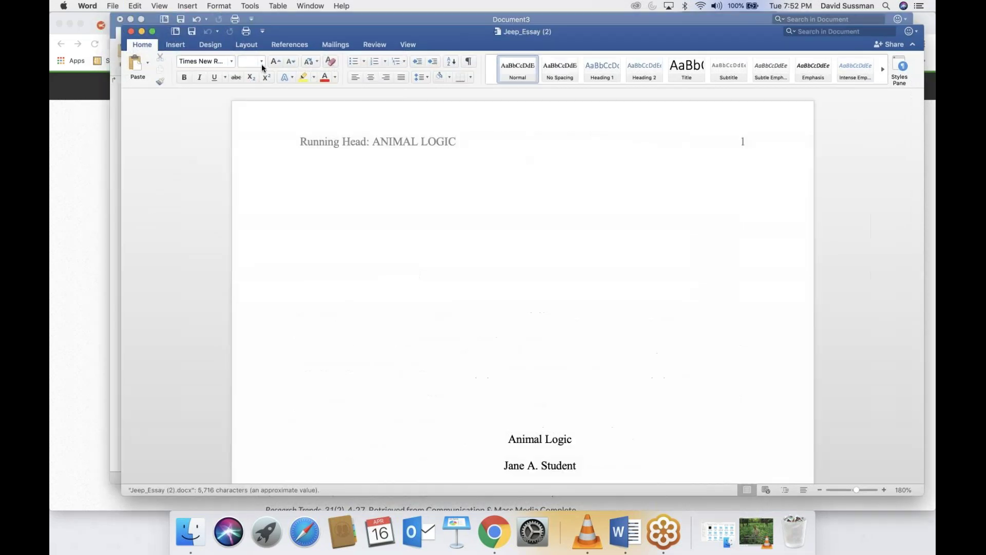
scroll(546, 184, down, 15)
scroll(415, 318, down, 20)
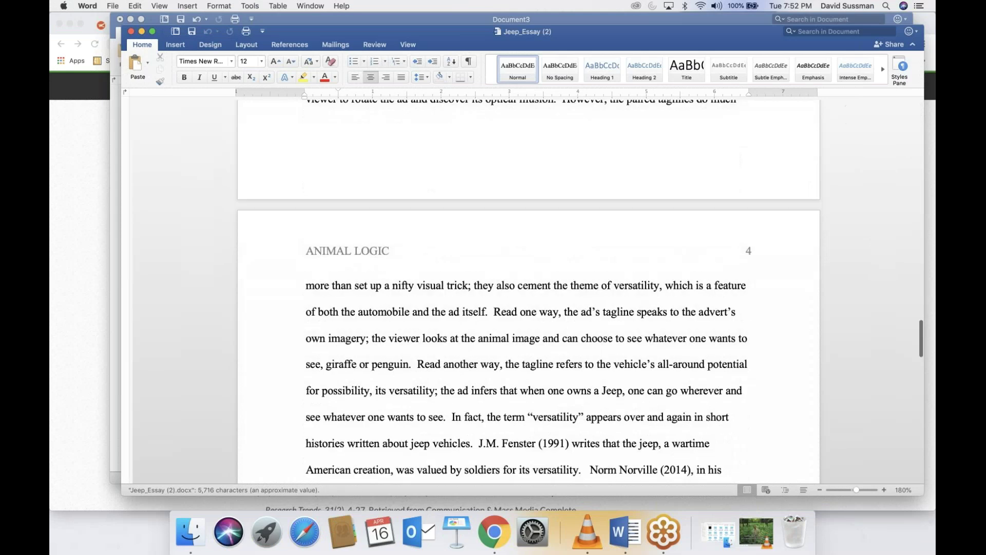
scroll(415, 319, up, 3)
scroll(415, 319, down, 5)
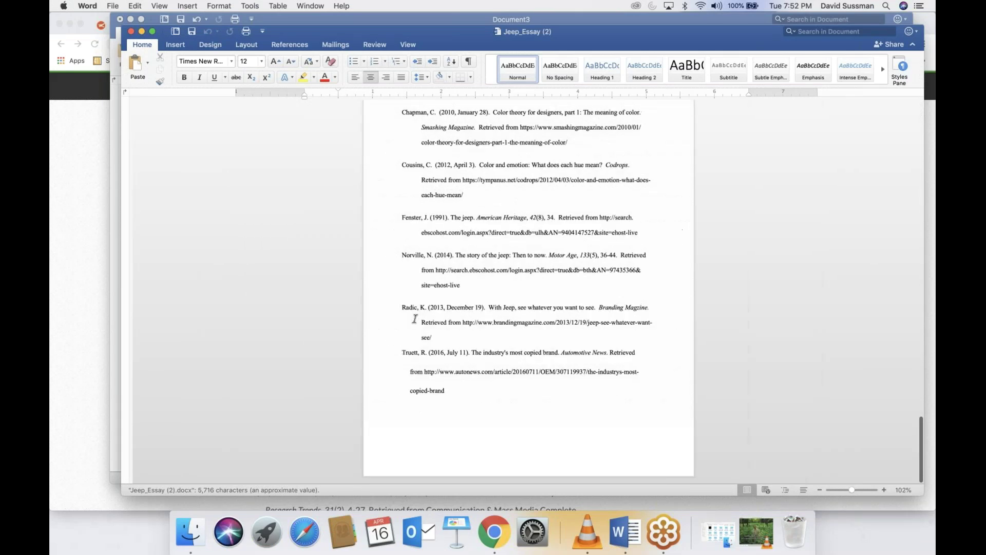